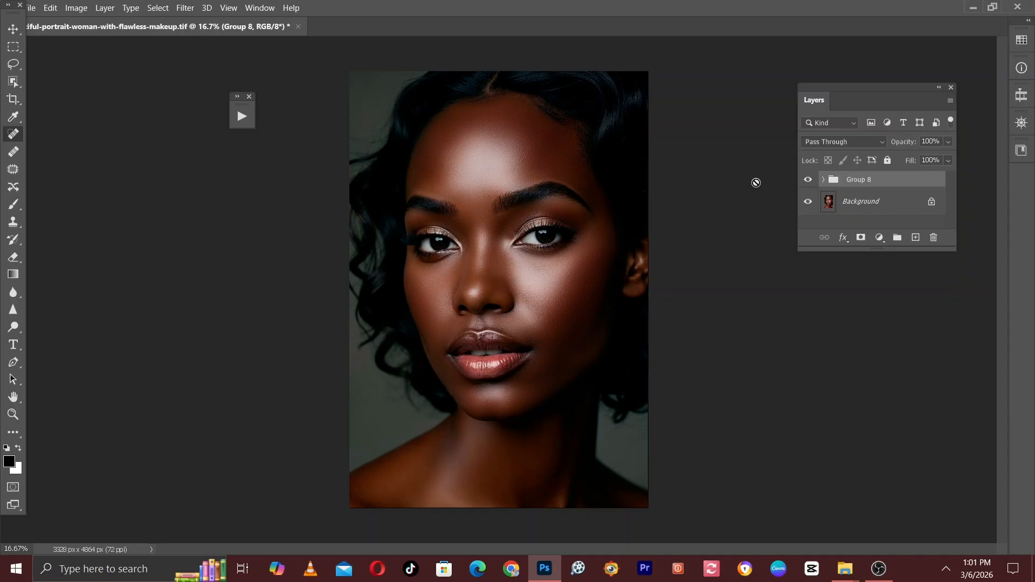
Step: Toggle the visibility of Group 8 to compare the portrait with and without its edits
key(ctrl+plus)
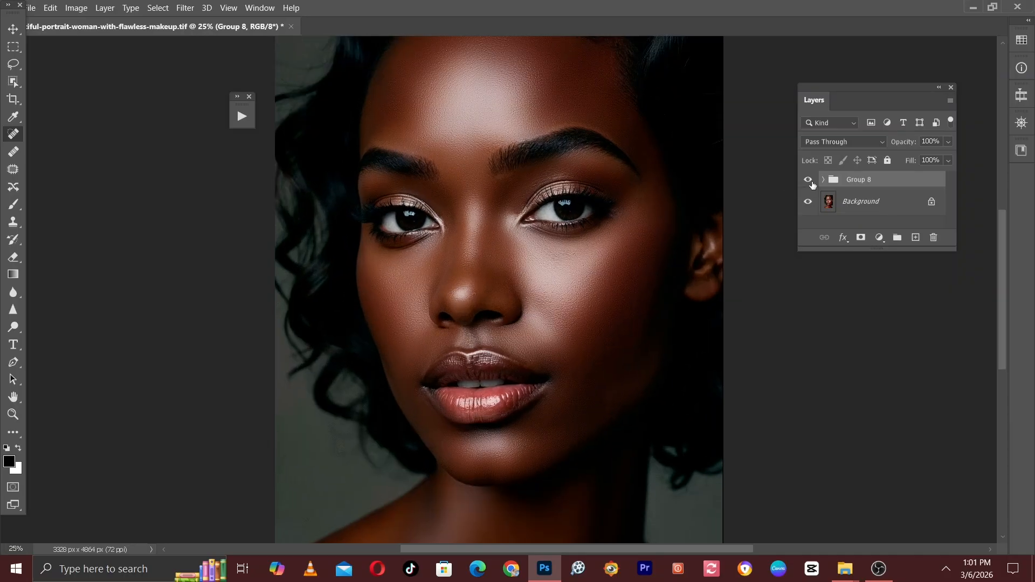
click(809, 181)
click(809, 181)
key(ctrl+minus)
key(ctrl+plus)
key(ctrl+plus)
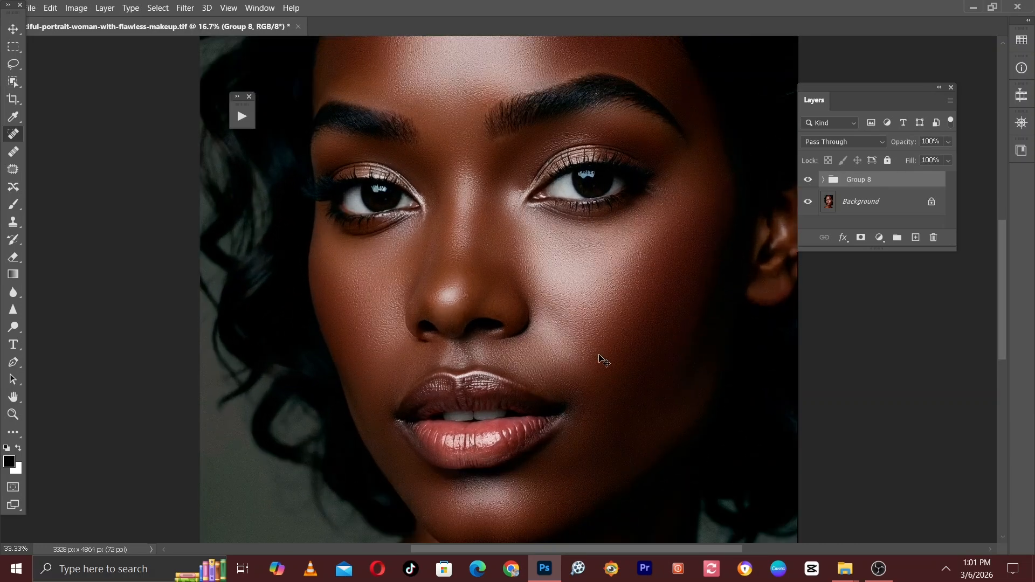
Step: Go through the layers inside Group 8, then show the whole group and examine the retouched face up close and in full
key(ctrl+z)
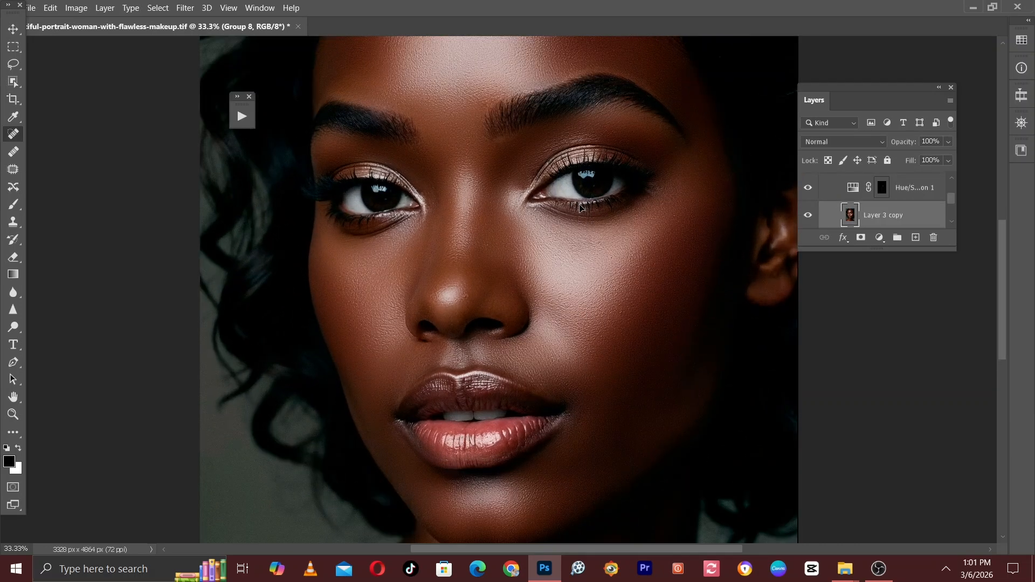
scroll(581, 208, down, 5)
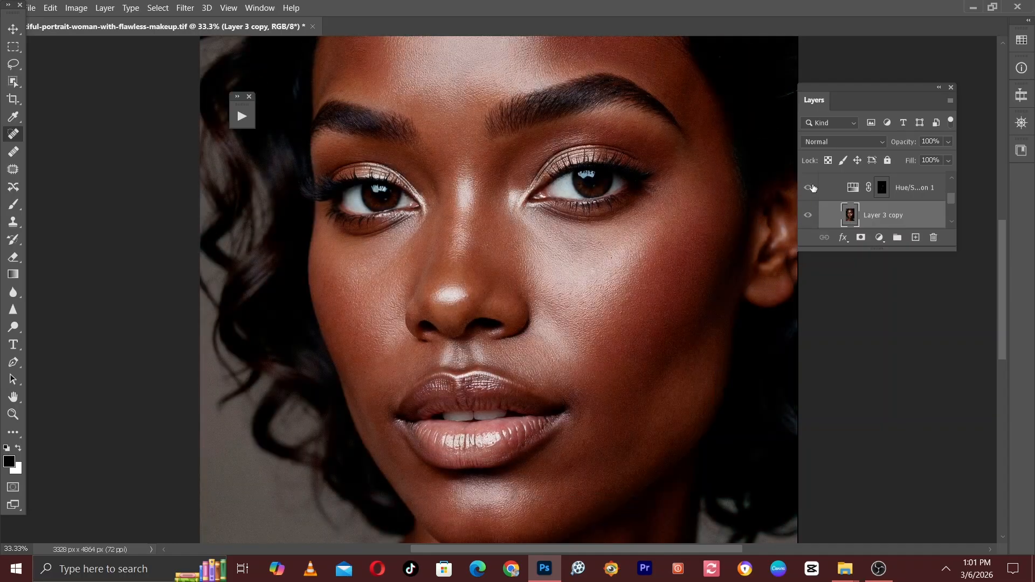
click(850, 190)
drag(952, 200, 959, 167)
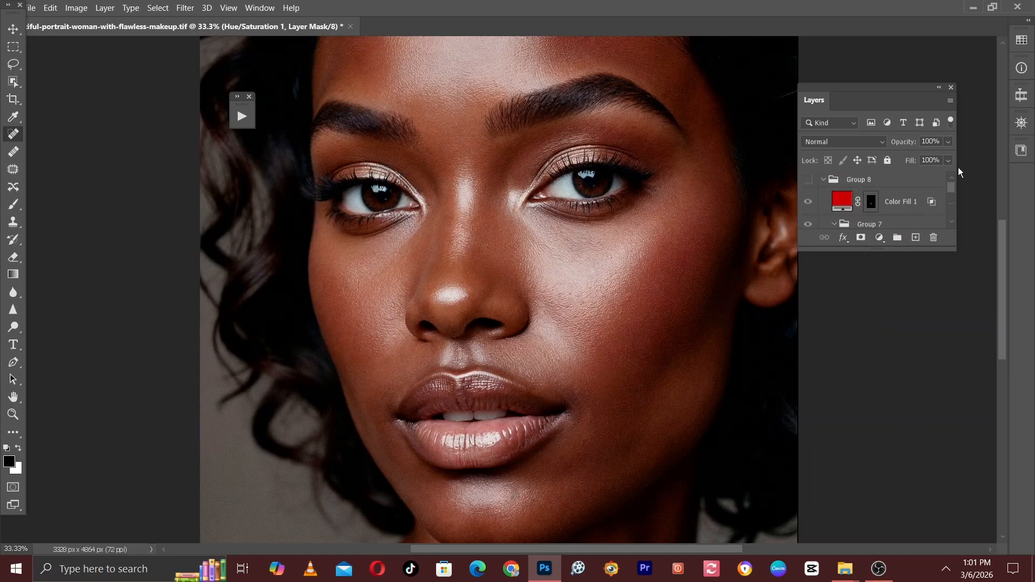
click(810, 180)
key(ctrl+plus)
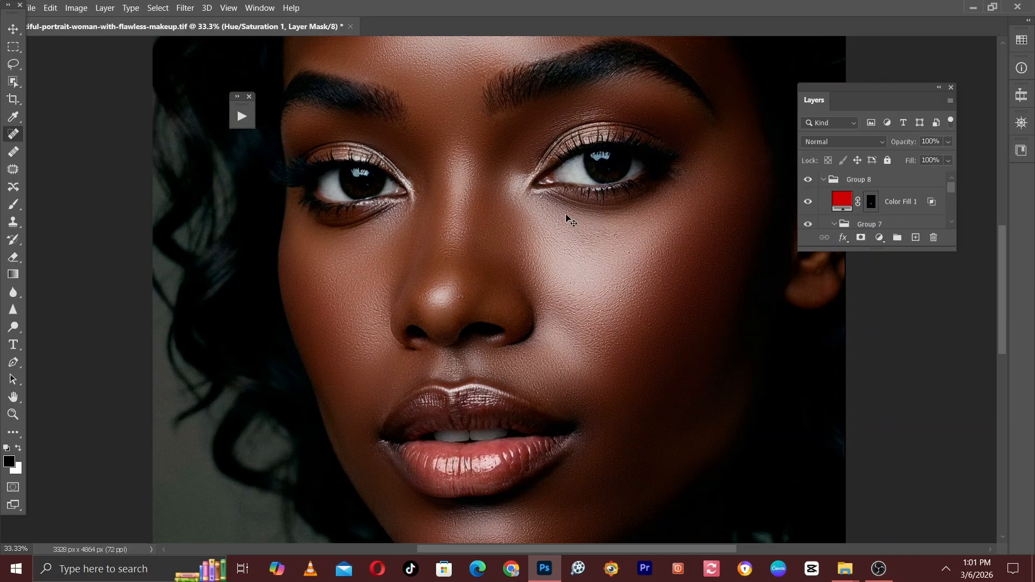
drag(632, 308, 658, 523)
key(ctrl+minus)
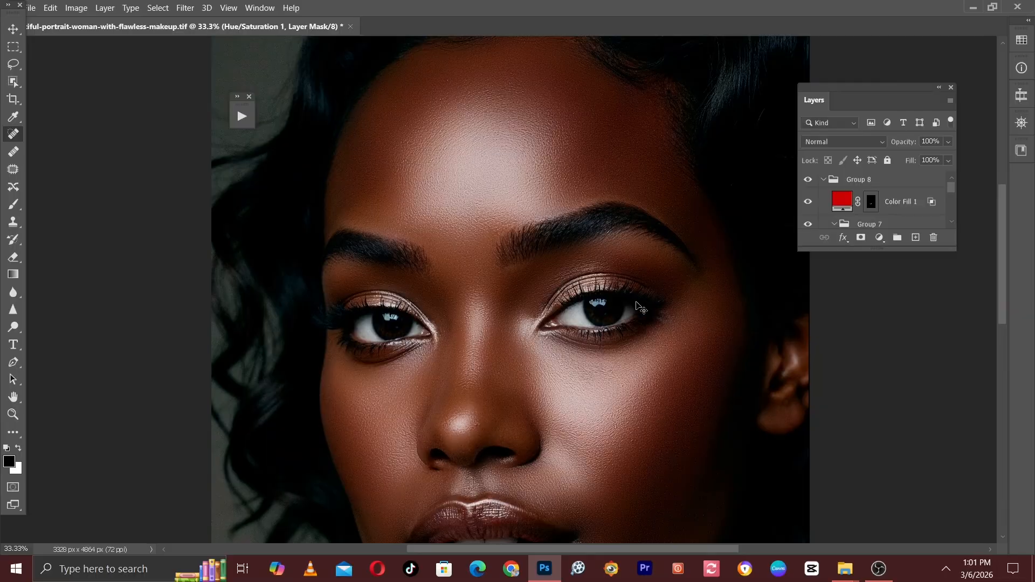
key(ctrl+minus)
key(ctrl+minus)
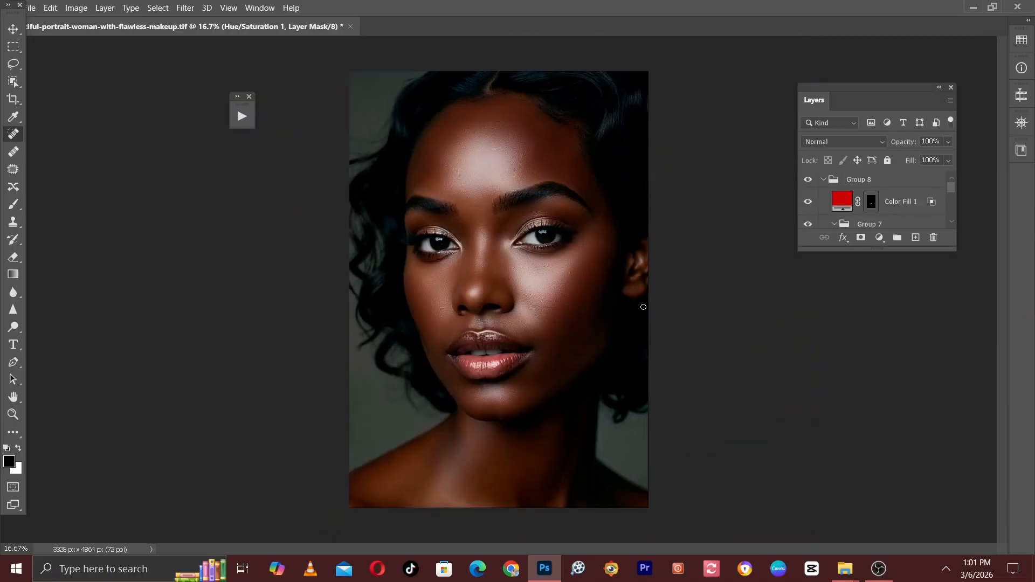
Step: Hide Group 8 to inspect the original skin on the face and forehead, then show the group again
key(ctrl+plus)
click(808, 180)
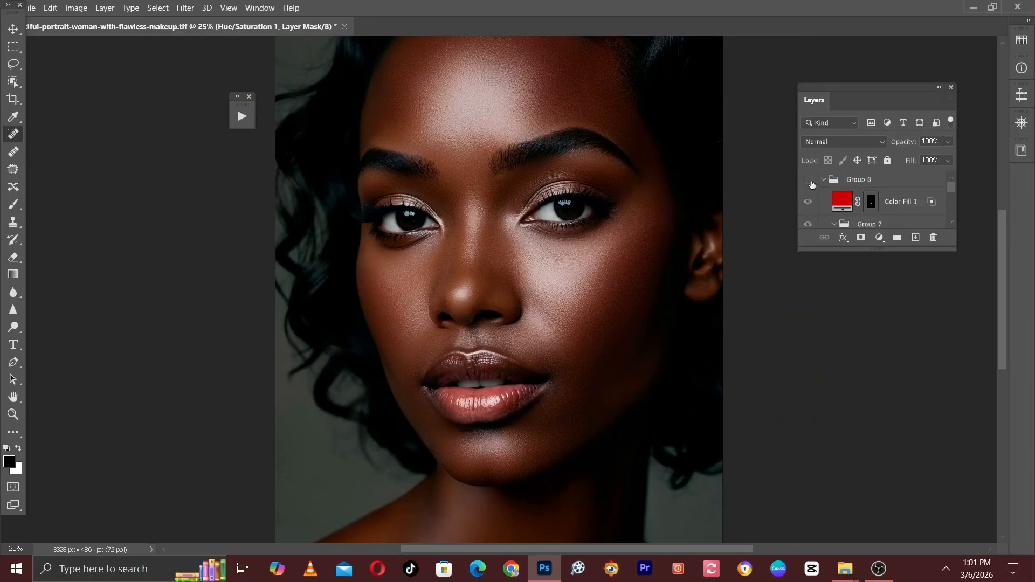
key(ctrl+plus)
key(ctrl+plus)
key(ctrl+minus)
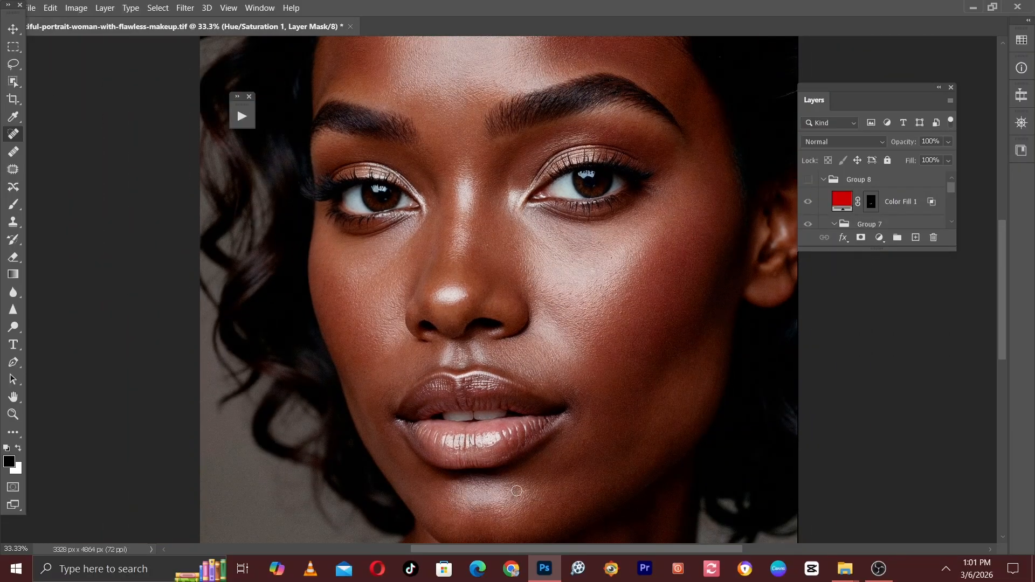
drag(492, 125, 482, 211)
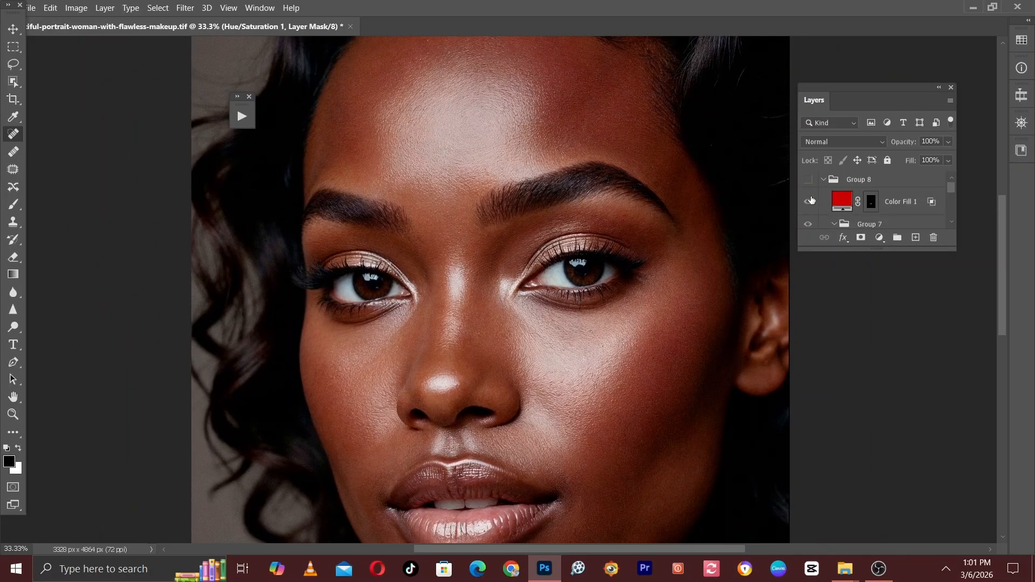
click(809, 180)
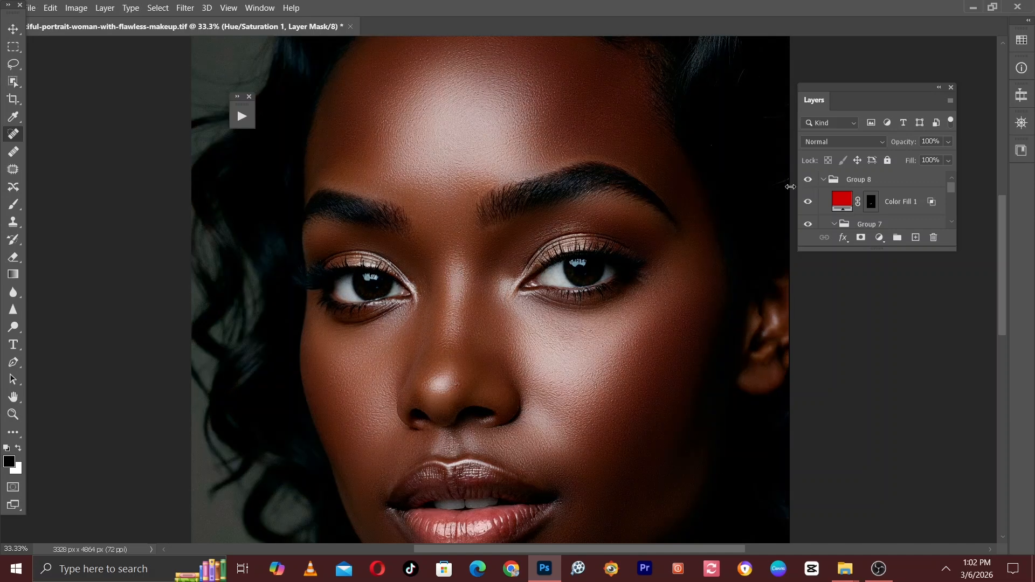
key(ctrl+minus)
key(ctrl+minus)
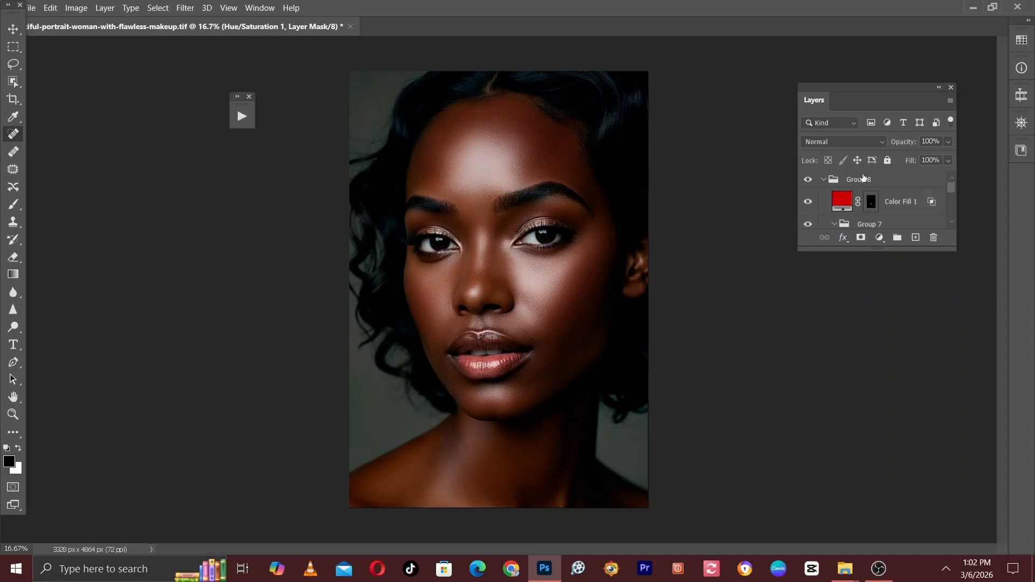
Step: Delete Group 8 with all its layers and duplicate the Background layer
drag(863, 181, 941, 237)
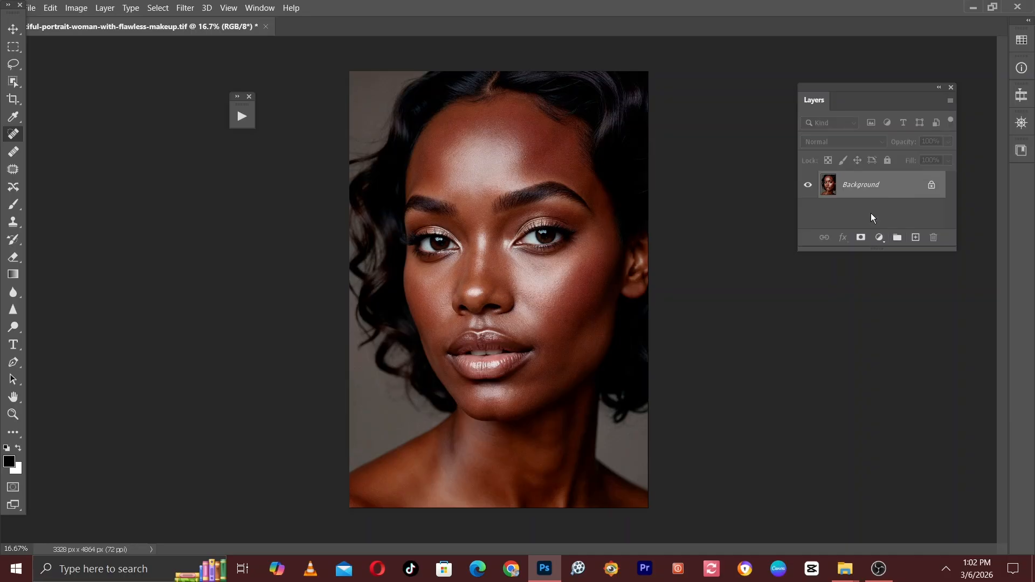
key(ctrl+plus)
key(ctrl+plus)
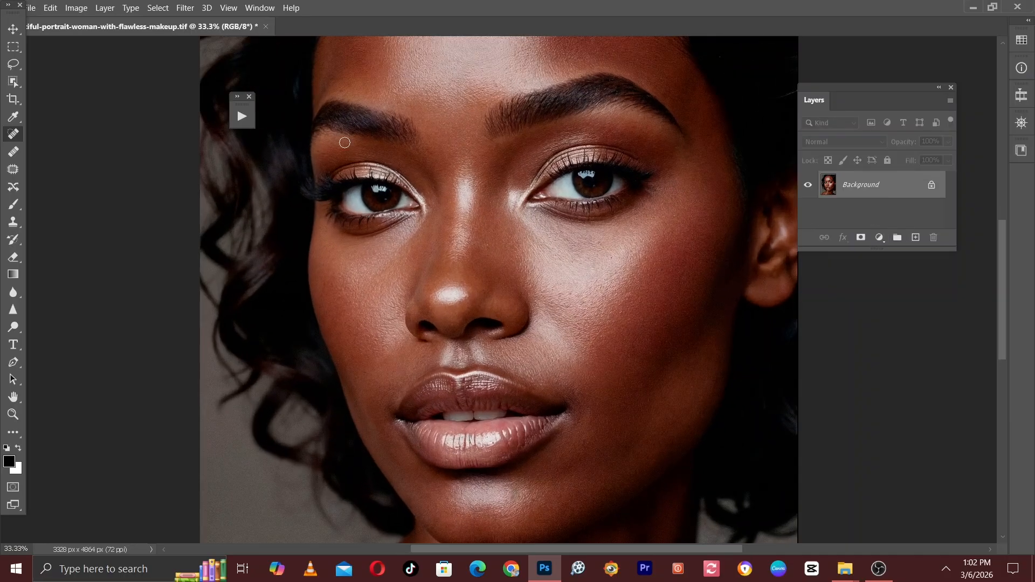
drag(447, 162, 442, 308)
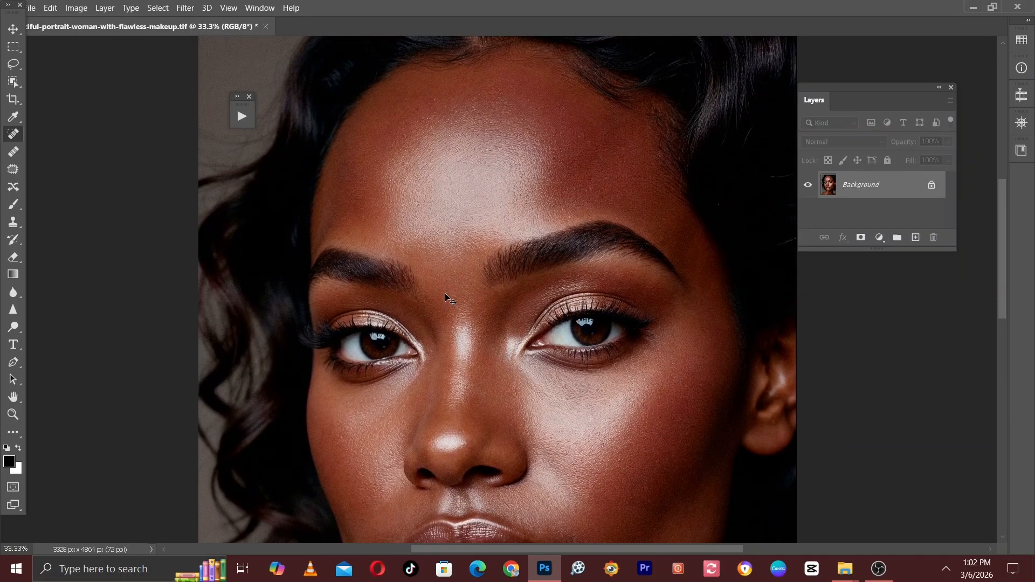
key(ctrl+plus)
key(ctrl+j)
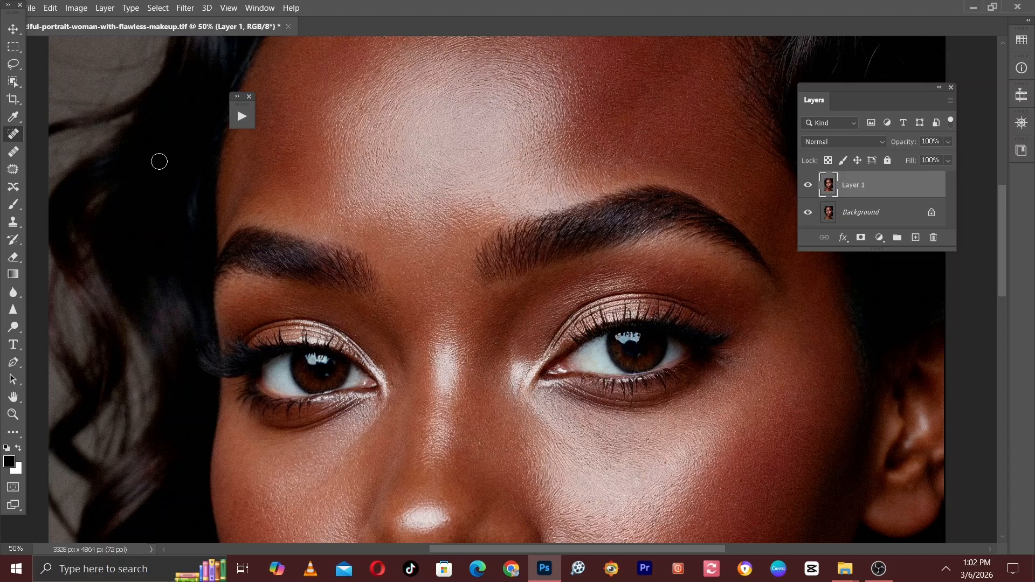
Step: Heal the stray hairs along the hairline at the top of the forehead on the duplicate layer
drag(566, 228, 557, 351)
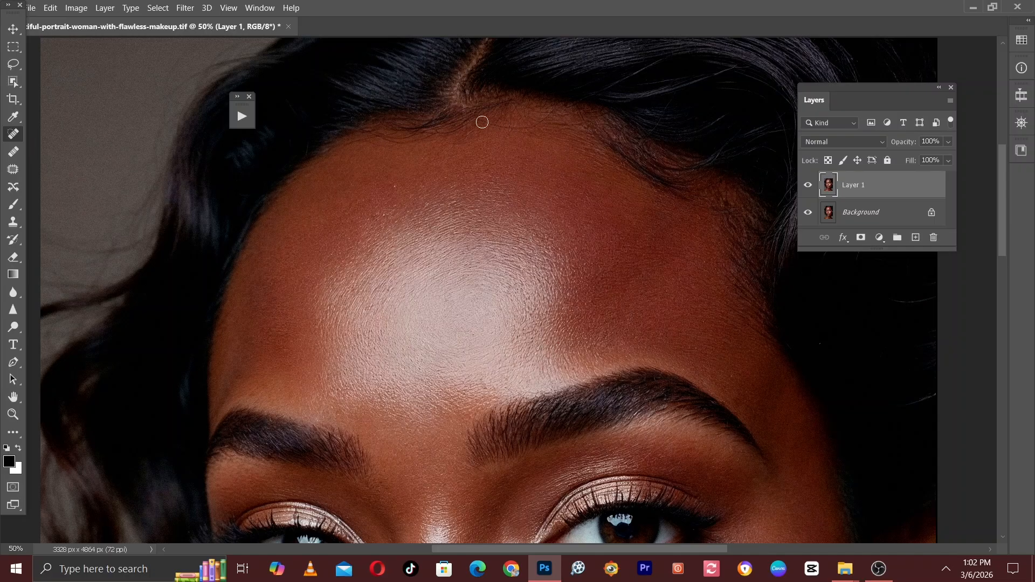
mouse_move(480, 123)
mouse_down()
mouse_move(542, 113)
mouse_move(516, 122)
mouse_up()
drag(377, 144, 424, 141)
click(422, 135)
drag(540, 290, 536, 161)
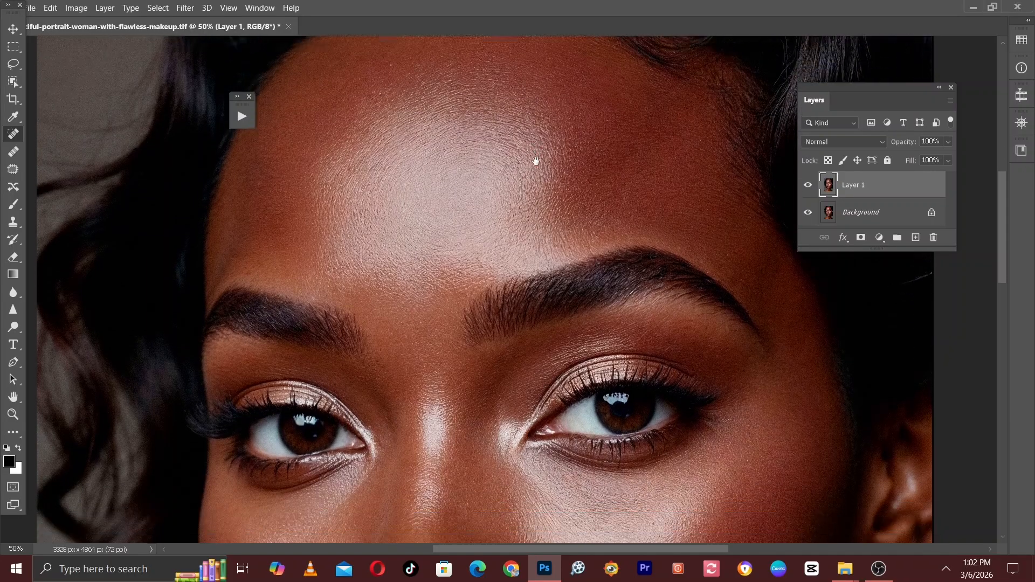
Step: Check the rest of the face and merge the retouched duplicate layer down into the Background
key(ctrl+minus)
drag(558, 265, 561, 50)
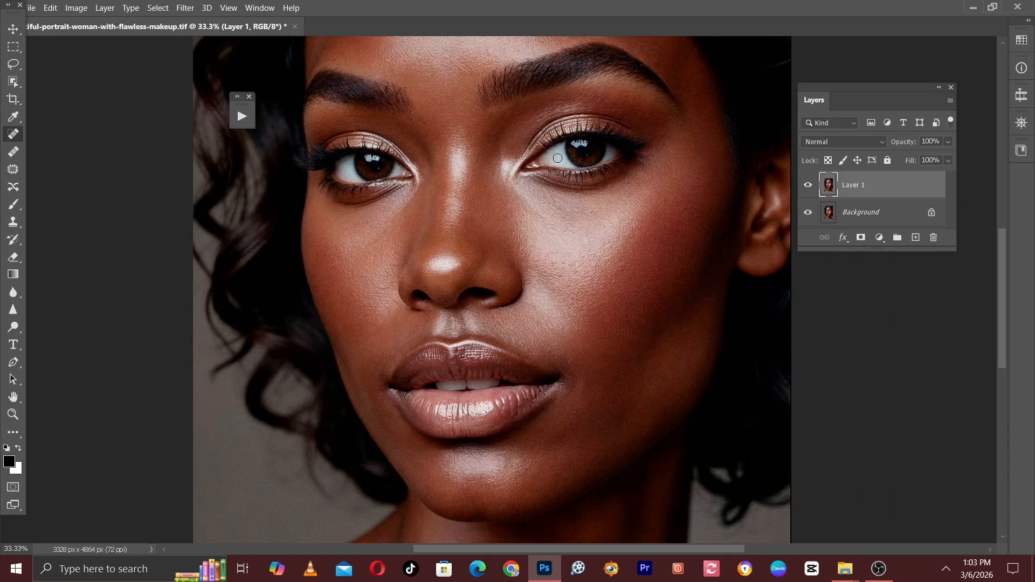
drag(573, 163, 556, 354)
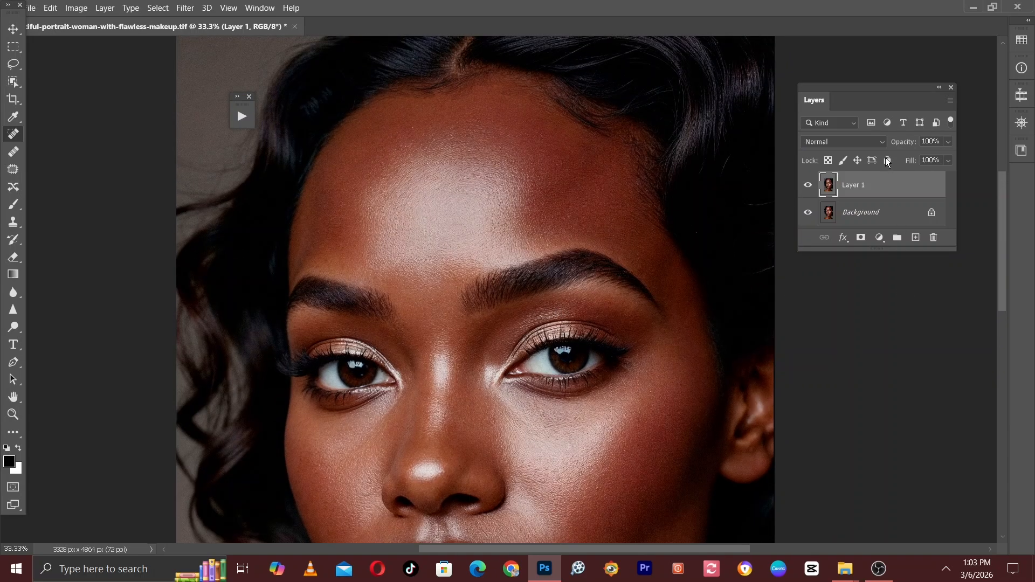
key(ctrl+e)
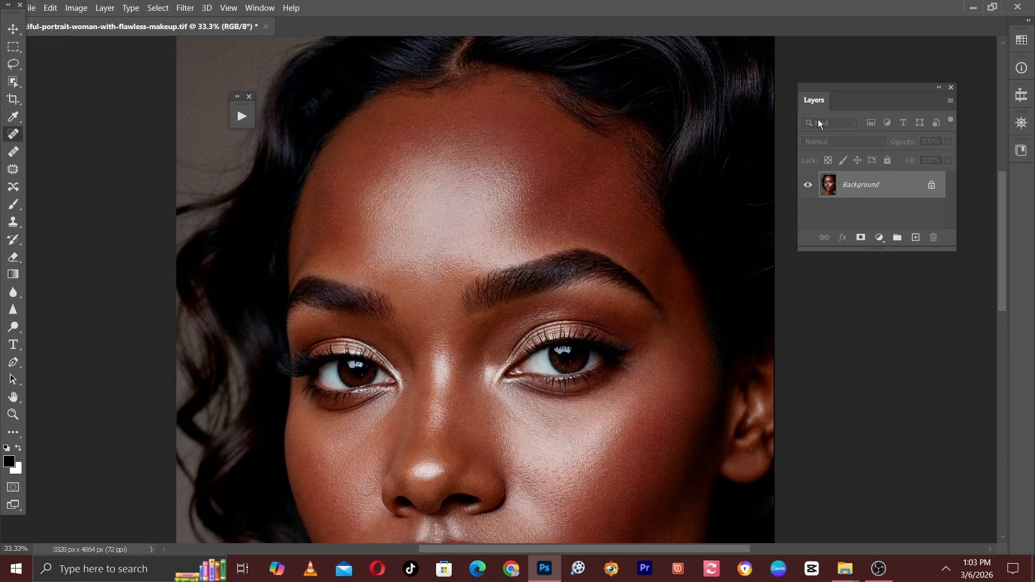
Step: Display the Adjustments and Actions panels and move the Actions list off the middle of the portrait
click(258, 7)
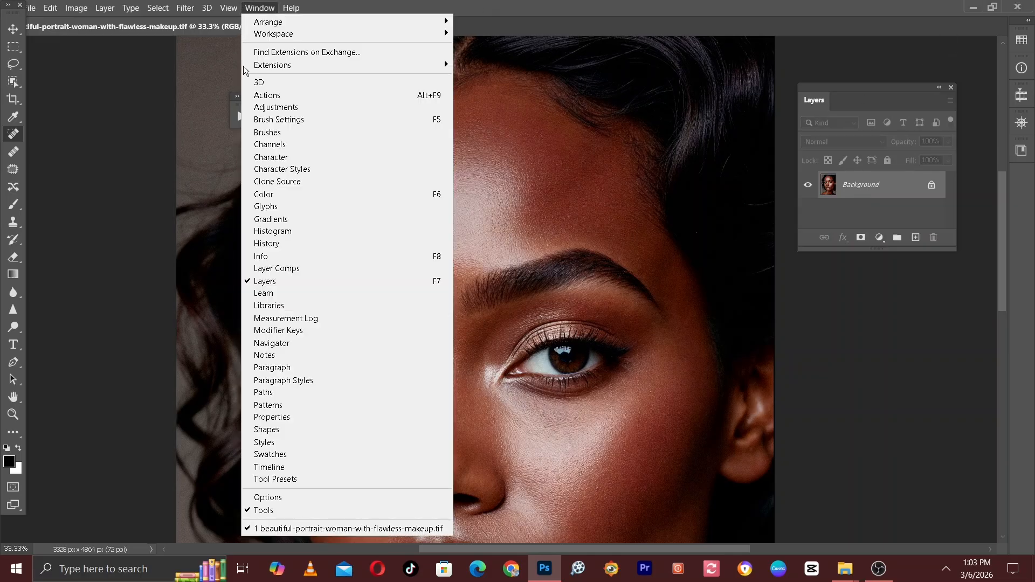
click(258, 107)
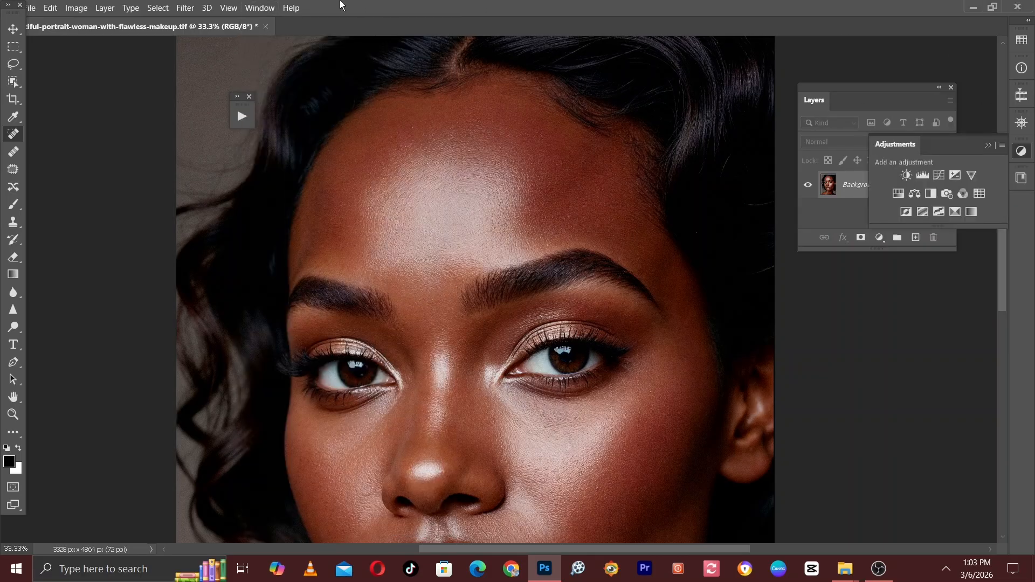
click(228, 7)
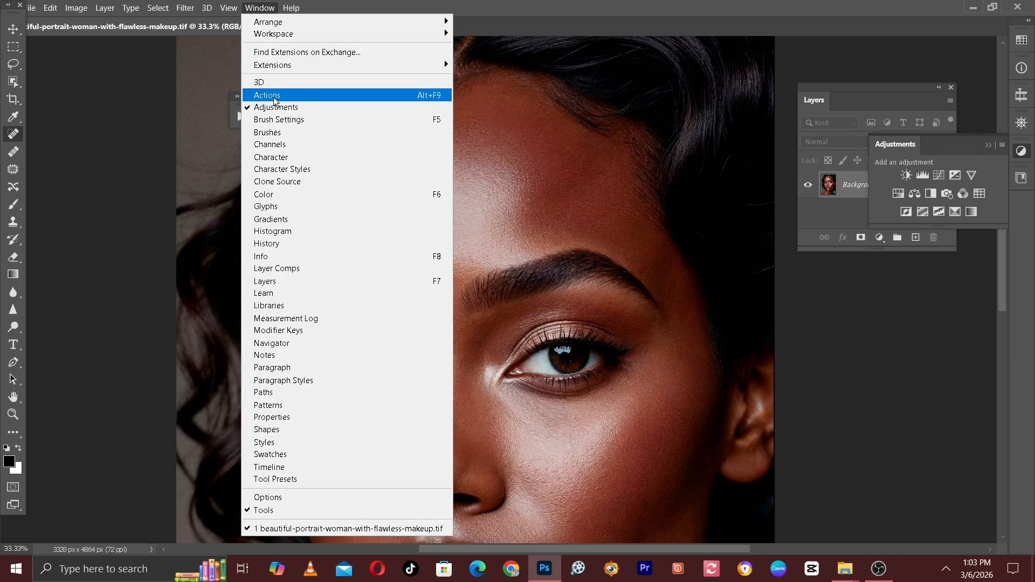
click(267, 96)
drag(361, 108, 177, 125)
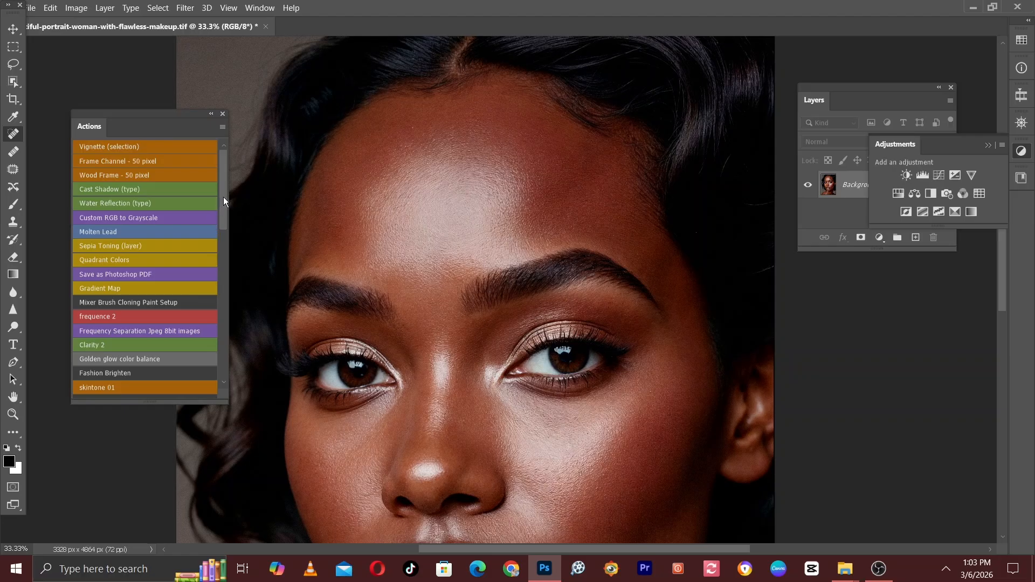
Step: Run the frequence 2 action on the portrait, accepting a Gaussian Blur radius of 5.0 pixels
mouse_move(224, 199)
mouse_down()
mouse_move(230, 370)
mouse_move(216, 245)
mouse_move(190, 221)
mouse_up()
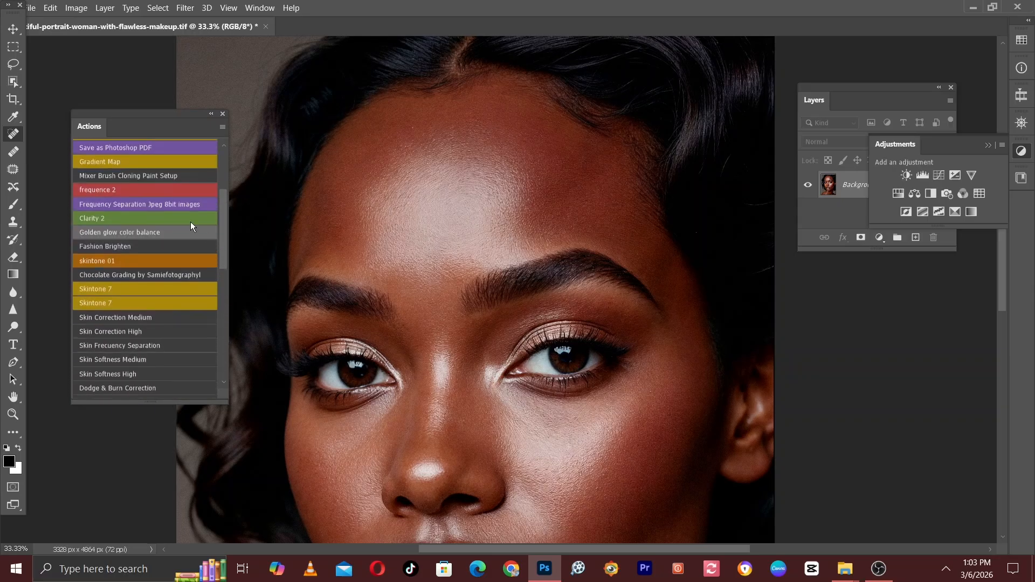
click(98, 189)
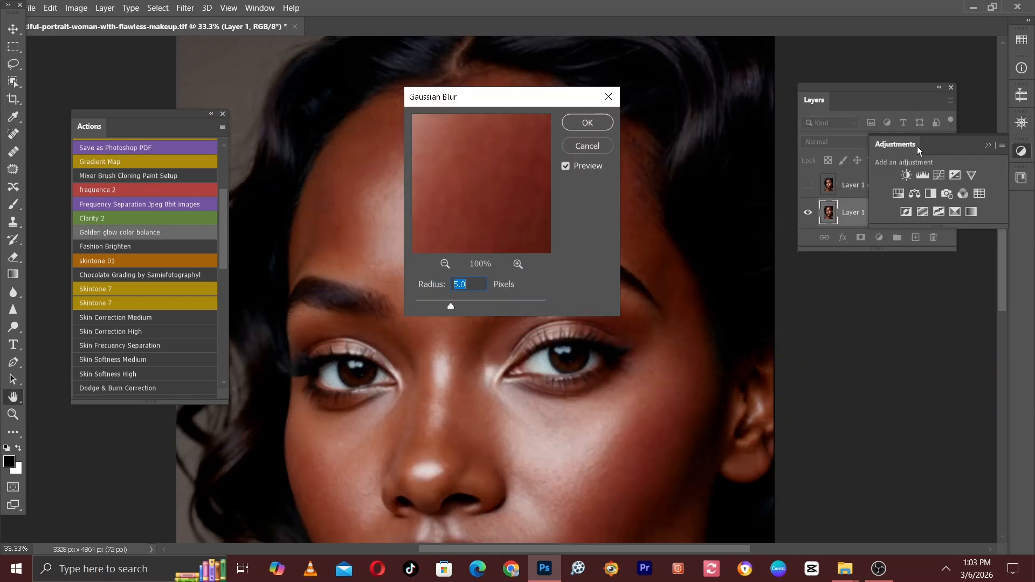
drag(935, 154, 898, 485)
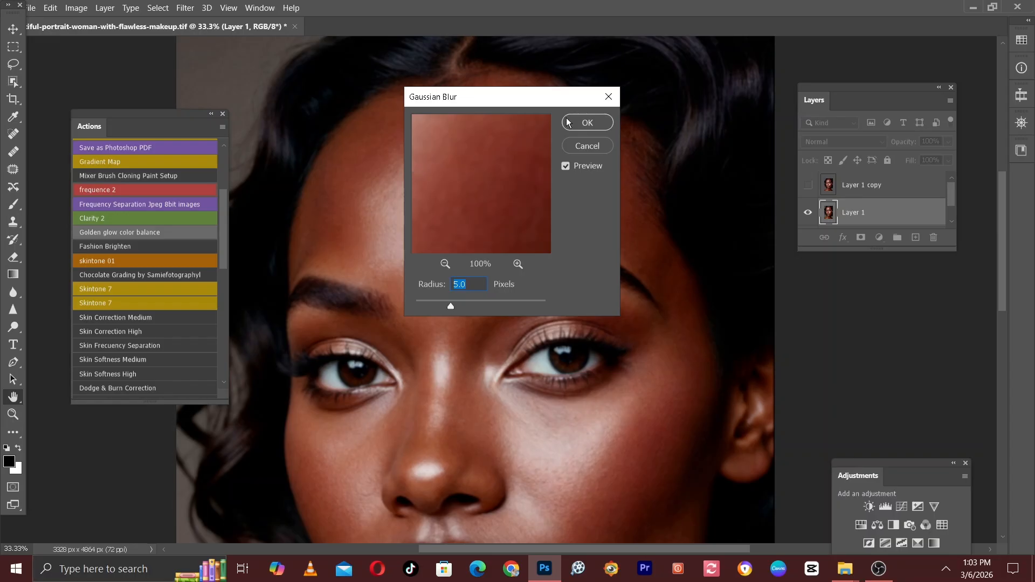
click(593, 128)
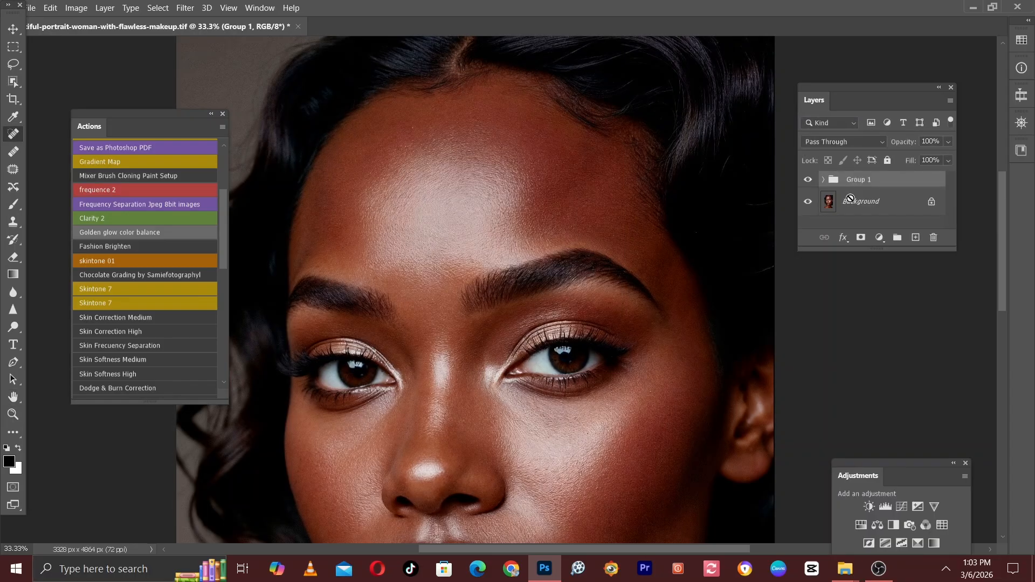
Step: Expand Group 1, make its Layer 1 the active layer, and collapse the Actions panel
click(822, 181)
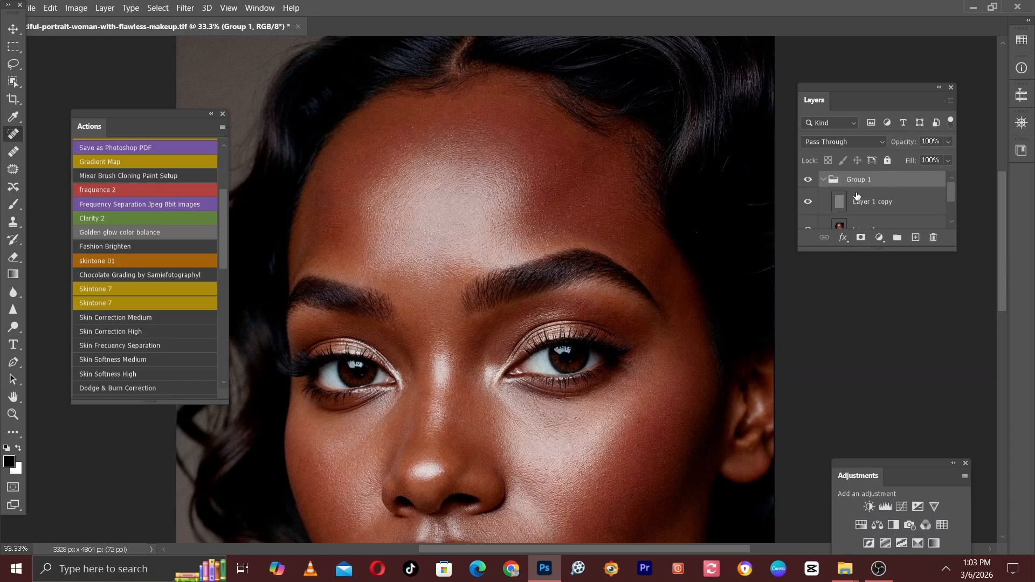
drag(952, 199, 947, 206)
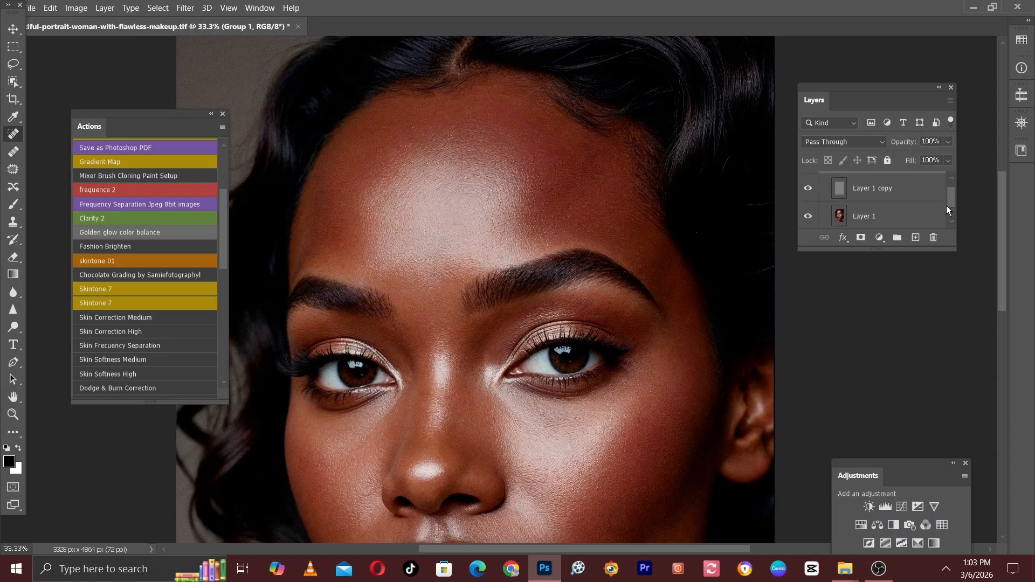
click(886, 216)
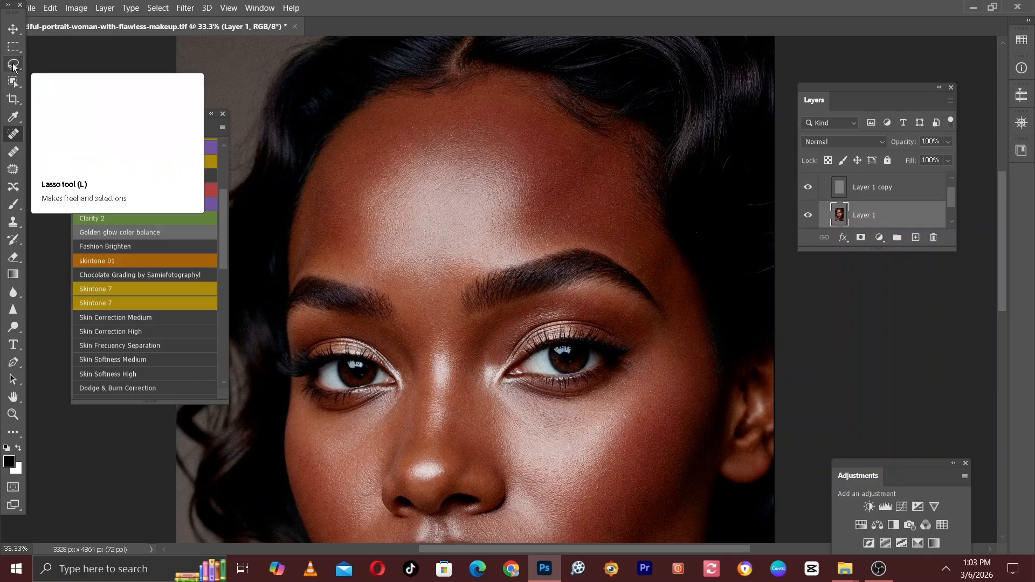
click(211, 115)
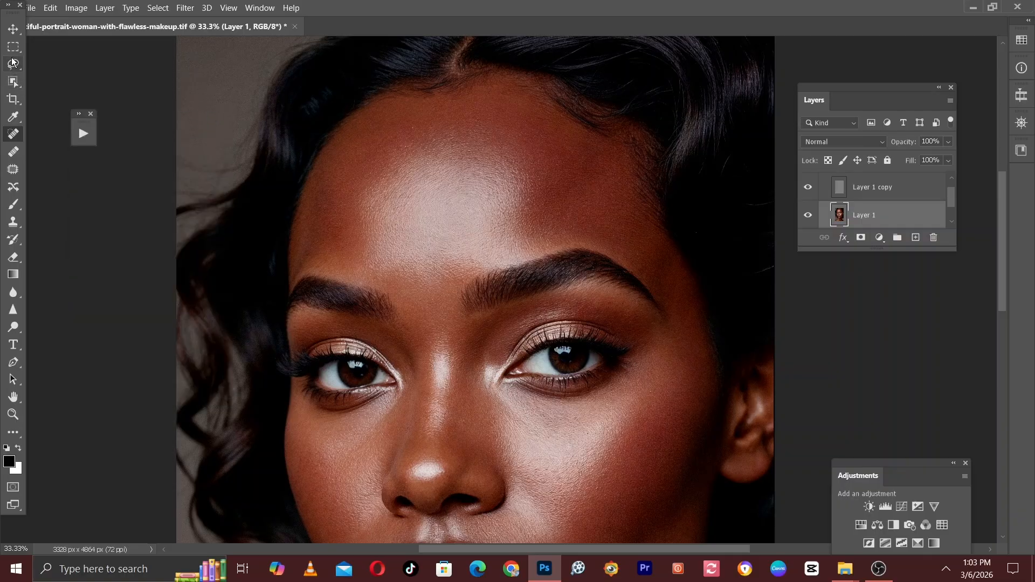
Step: Draw a freehand lasso selection around the forehead skin, between the hairline and the eyebrows
click(14, 65)
drag(326, 108, 343, 139)
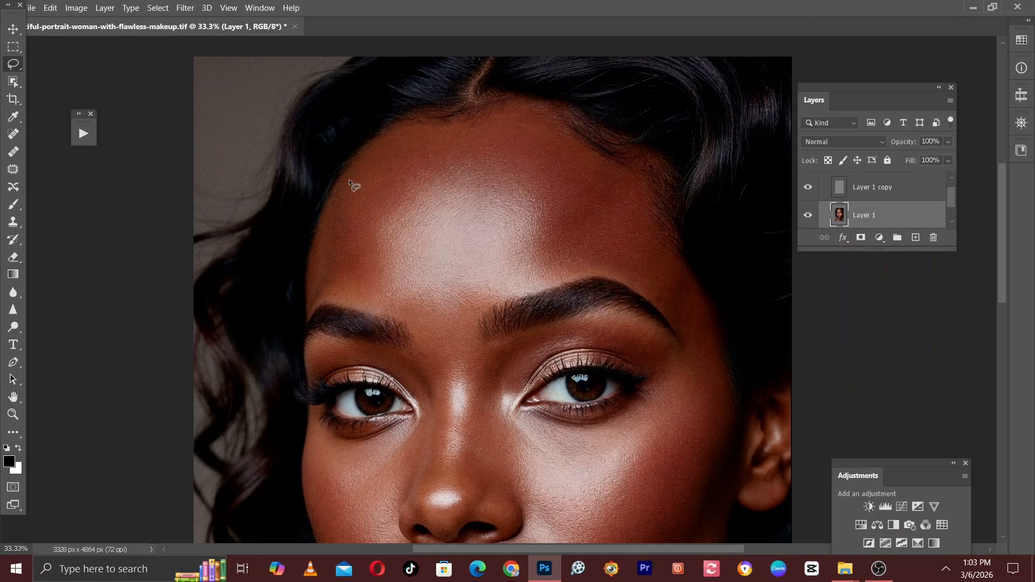
drag(446, 127, 529, 116)
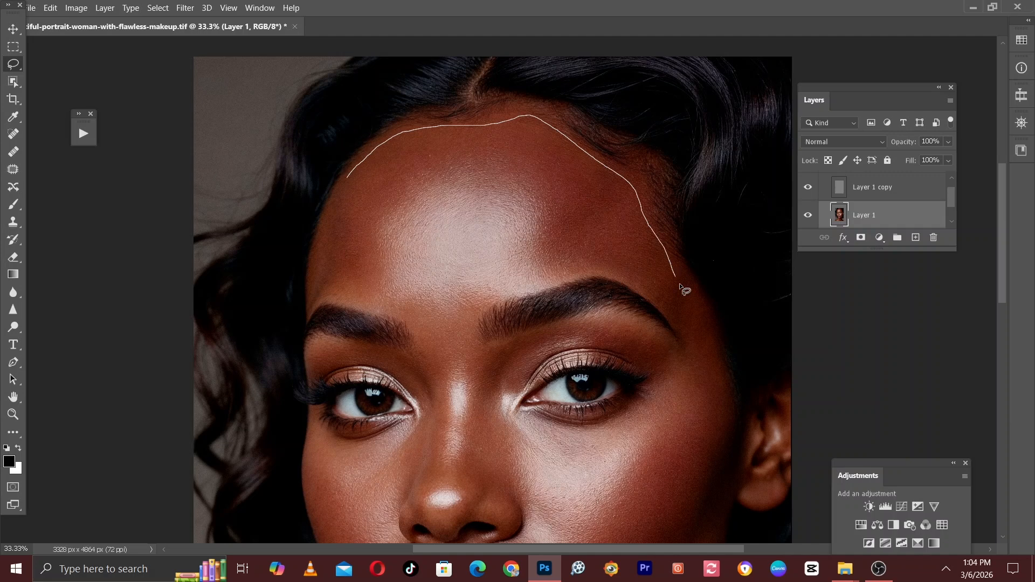
drag(681, 287, 631, 280)
mouse_move(478, 309)
mouse_down()
mouse_move(345, 303)
mouse_move(329, 188)
mouse_move(339, 181)
mouse_up()
Step: Smooth the selected forehead skin on Layer 1 with a Gaussian Blur radius of about 48 pixels
click(185, 7)
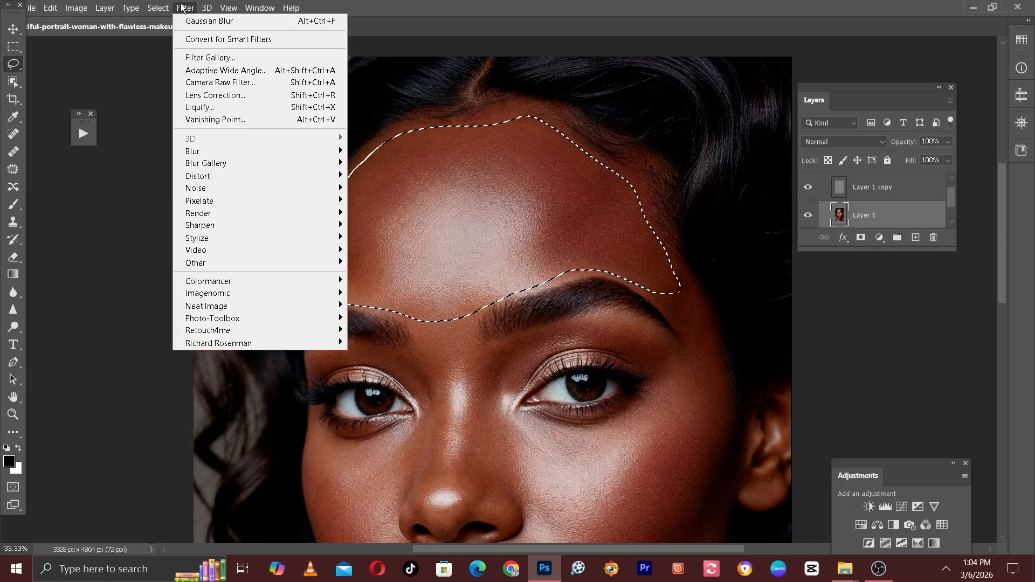
mouse_move(192, 154)
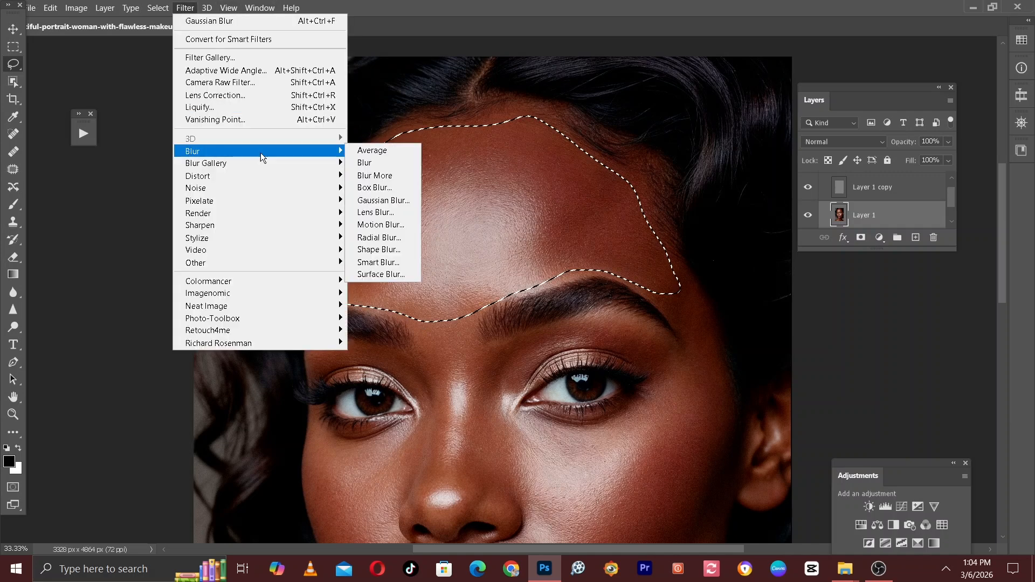
click(403, 200)
drag(516, 96, 622, 154)
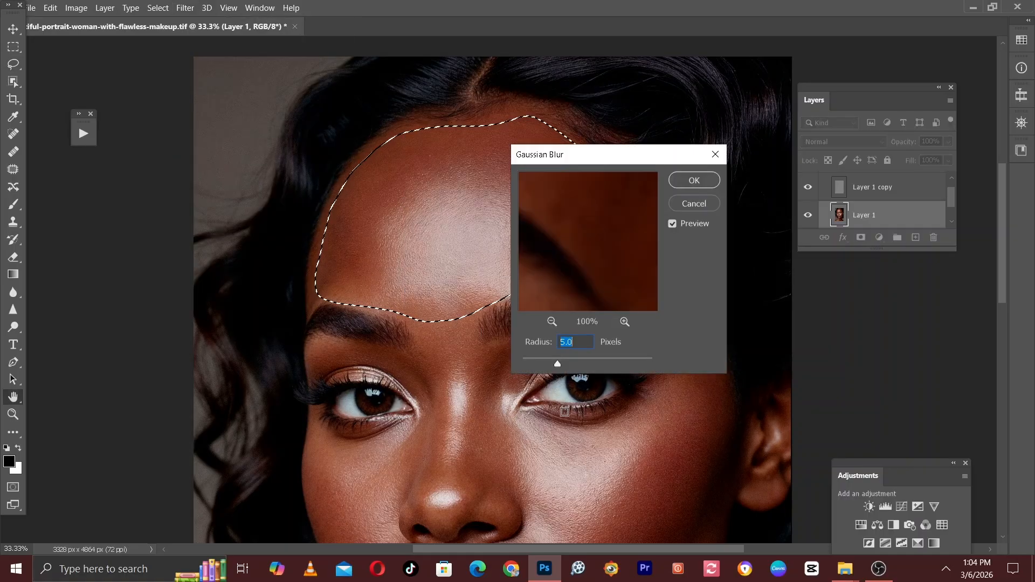
drag(586, 360, 595, 361)
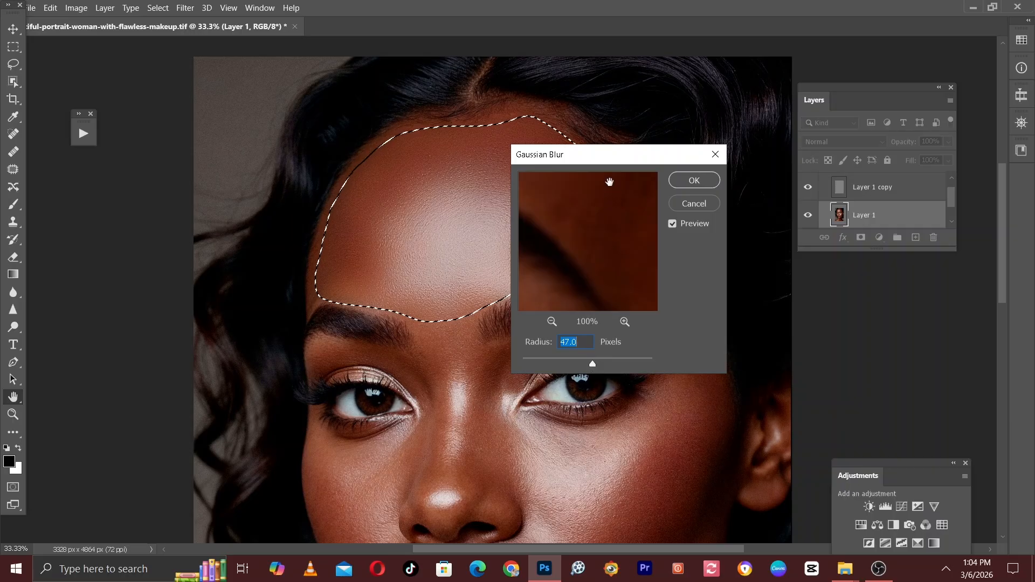
drag(610, 161, 687, 205)
drag(669, 408, 671, 408)
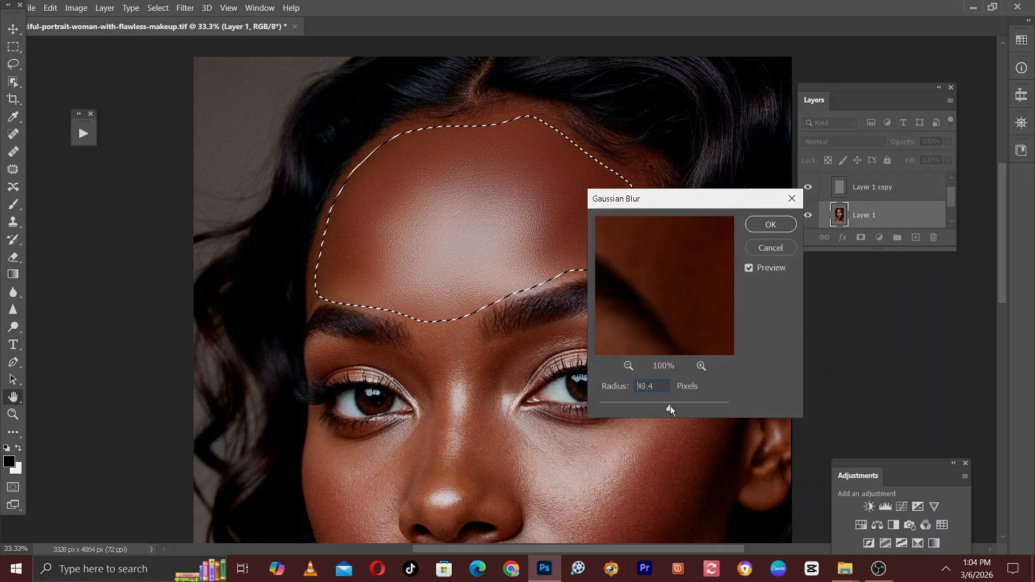
click(778, 223)
click(273, 6)
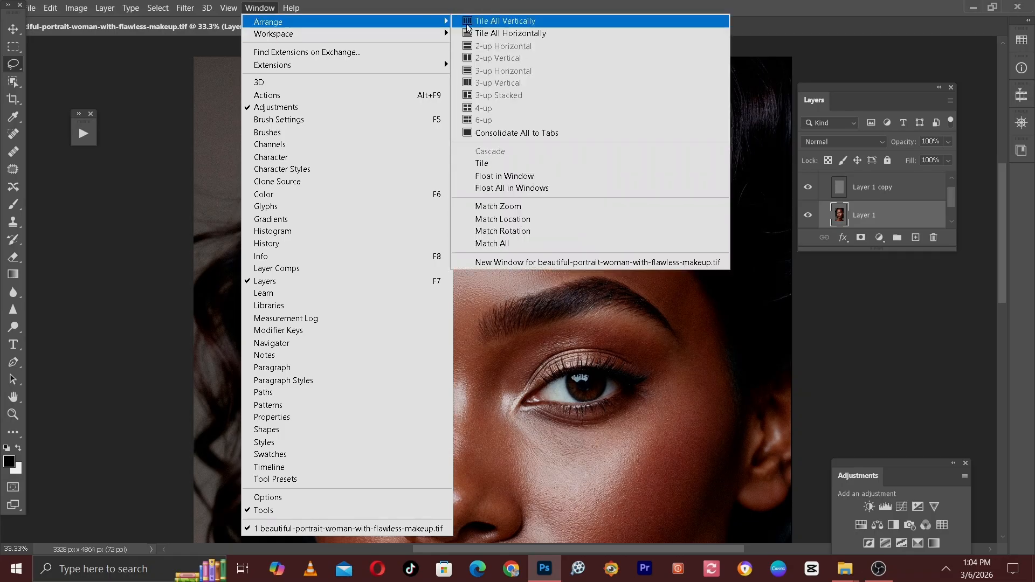
mouse_move(291, 34)
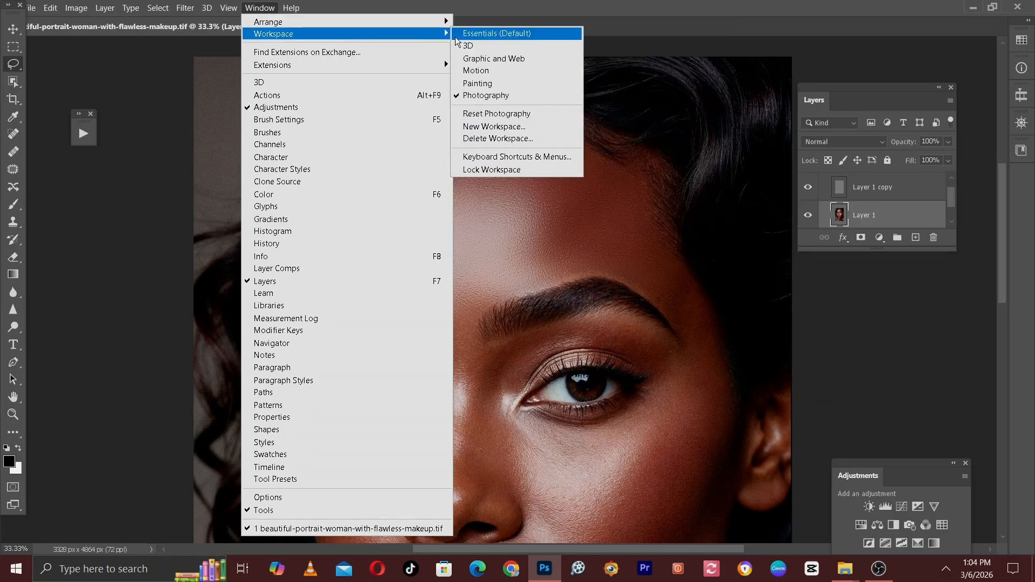
click(492, 56)
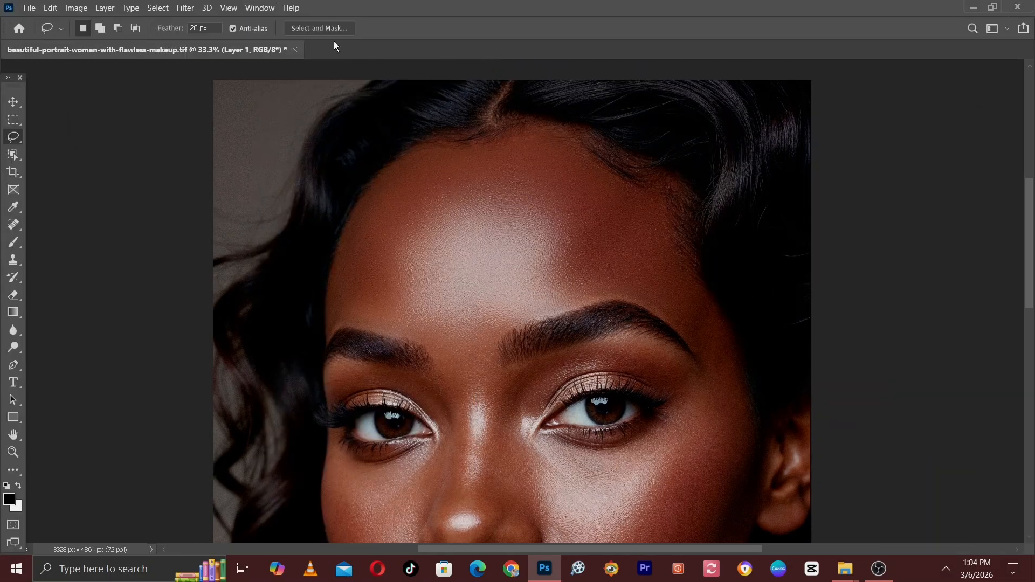
Step: Switch to the Painting workspace and close the Swatches panel
click(260, 8)
mouse_move(324, 34)
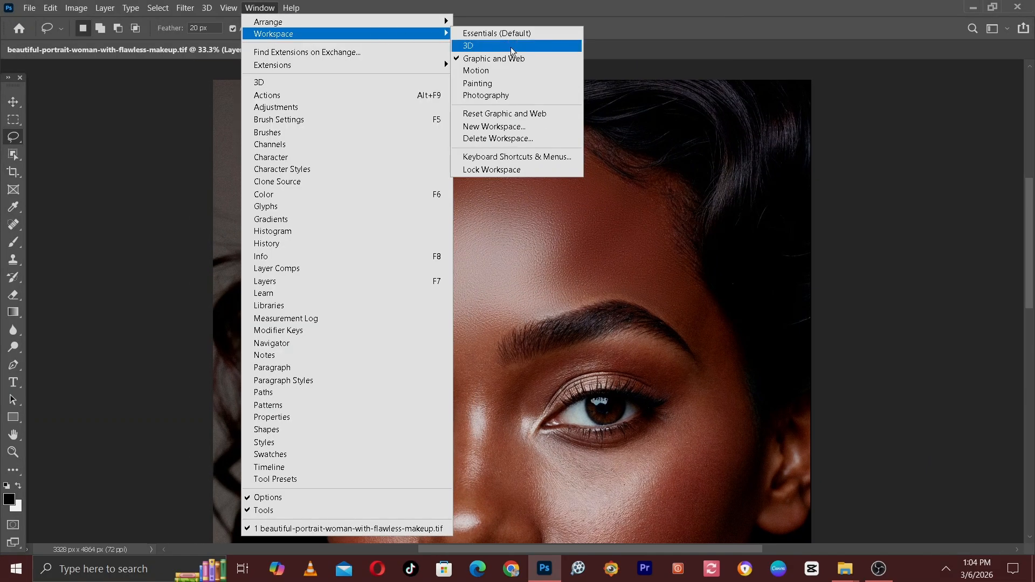
click(506, 86)
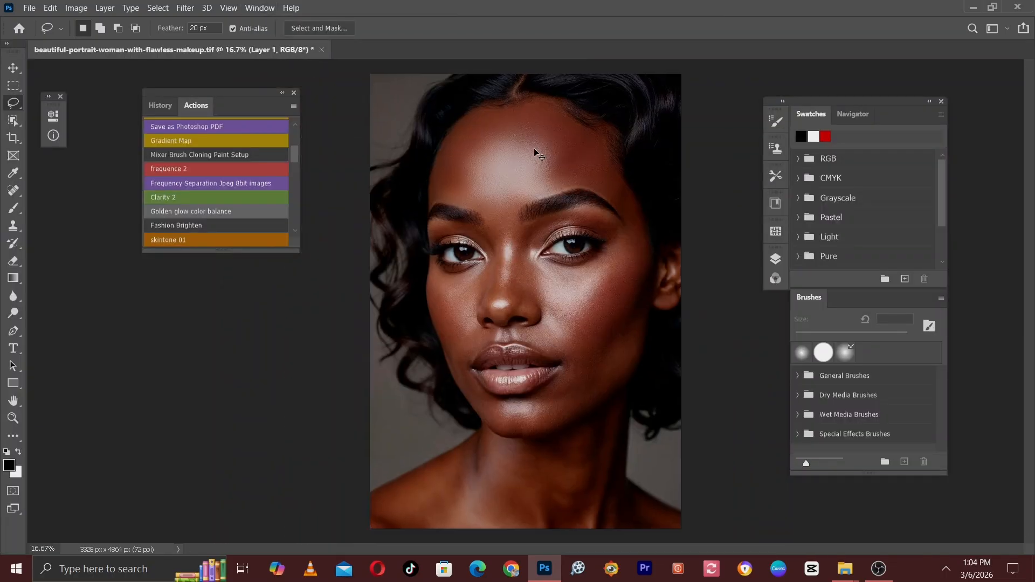
key(ctrl+plus)
key(ctrl+plus)
drag(532, 141, 467, 183)
mouse_move(898, 116)
mouse_down()
mouse_move(944, 170)
mouse_move(997, 179)
mouse_move(847, 155)
mouse_up()
click(941, 101)
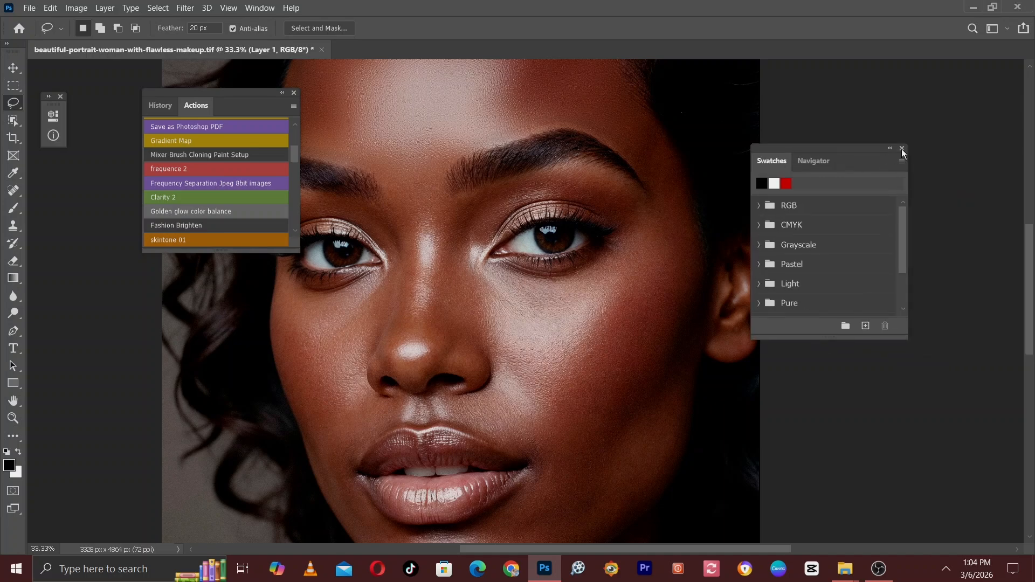
click(902, 149)
Step: Display the Layers panel, move it off the portrait, and close the Brushes panel
click(260, 8)
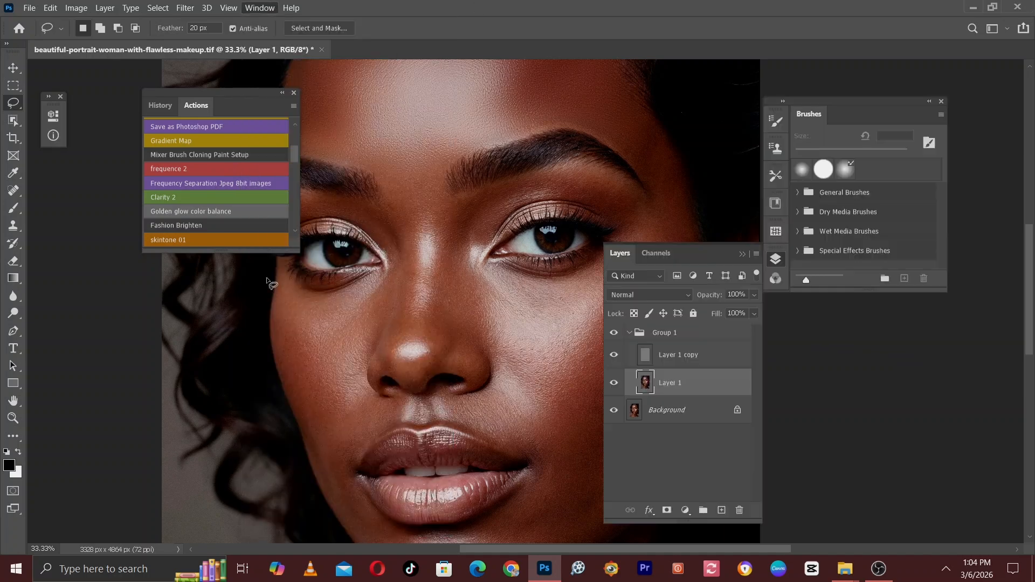
click(267, 281)
mouse_move(657, 255)
mouse_down()
mouse_move(832, 253)
mouse_move(862, 302)
mouse_move(896, 125)
mouse_up()
click(941, 101)
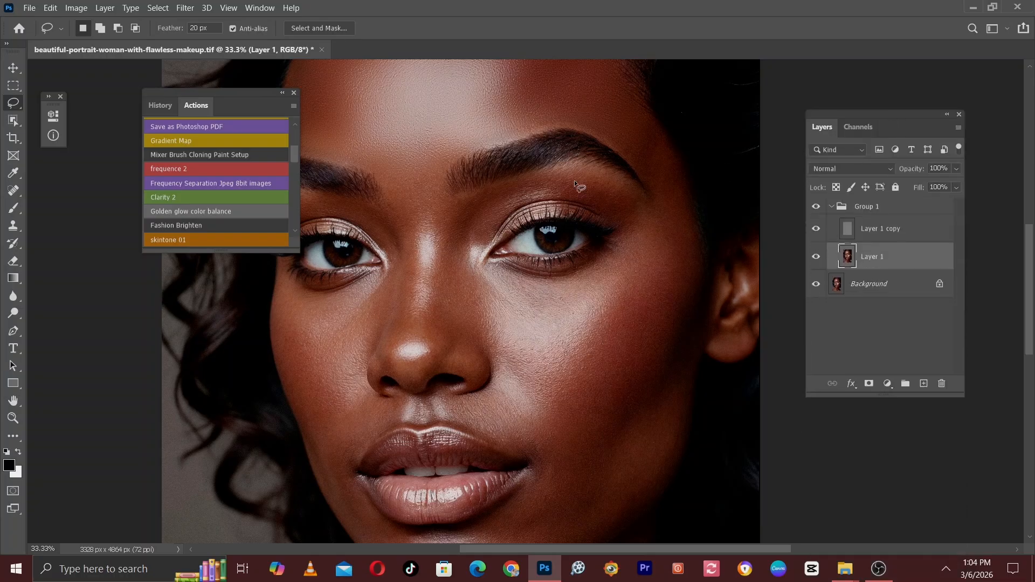
Step: Lasso the cheek and temple on the image's right side and smooth them with a Gaussian Blur of 47.0 pixels
scroll(572, 183, up, 1)
scroll(568, 190, down, 1)
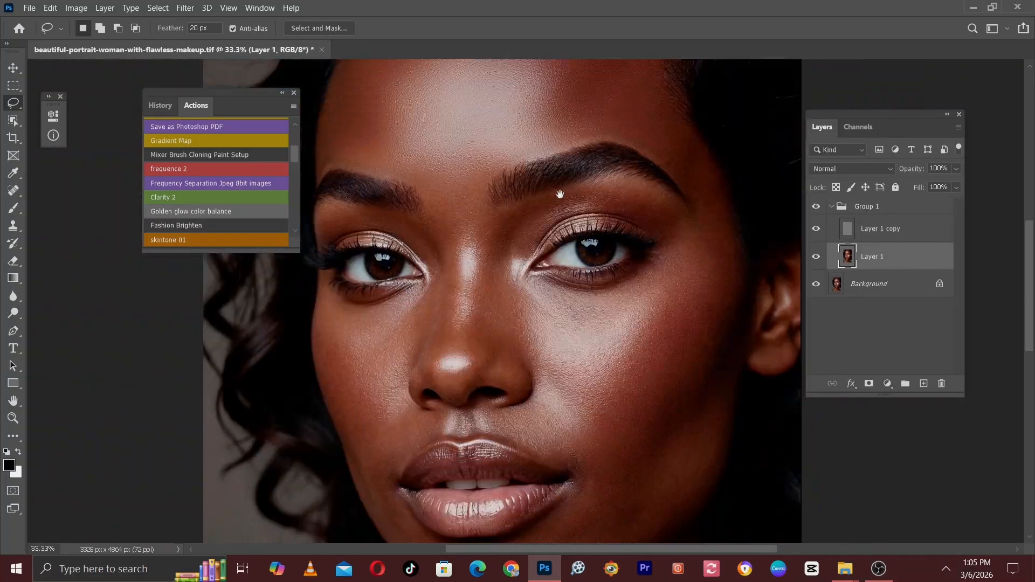
drag(600, 257, 563, 208)
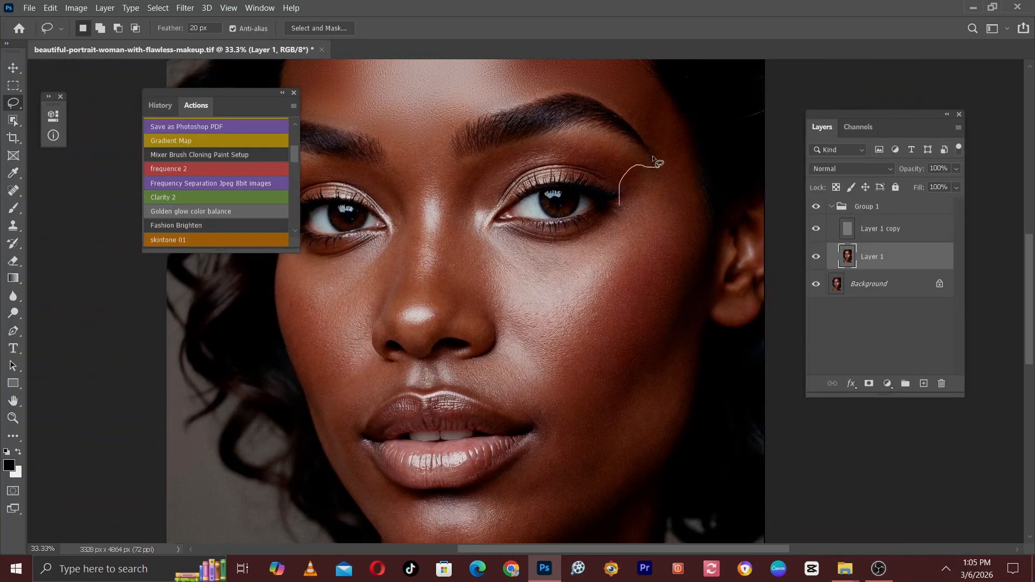
mouse_move(689, 162)
mouse_down()
mouse_move(700, 235)
mouse_move(682, 376)
mouse_move(637, 457)
mouse_move(537, 491)
mouse_up()
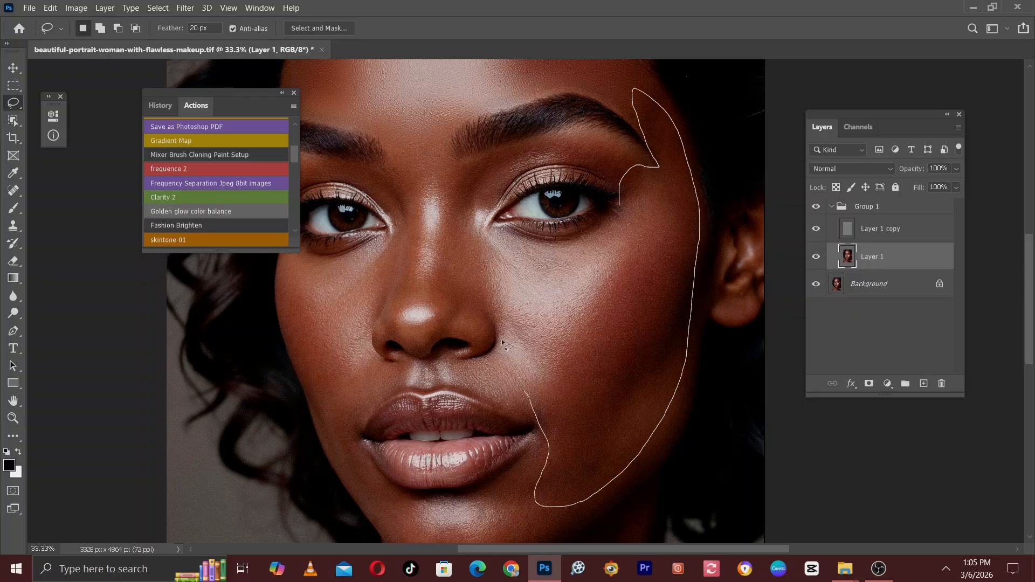
drag(526, 237, 531, 239)
click(185, 8)
mouse_move(272, 151)
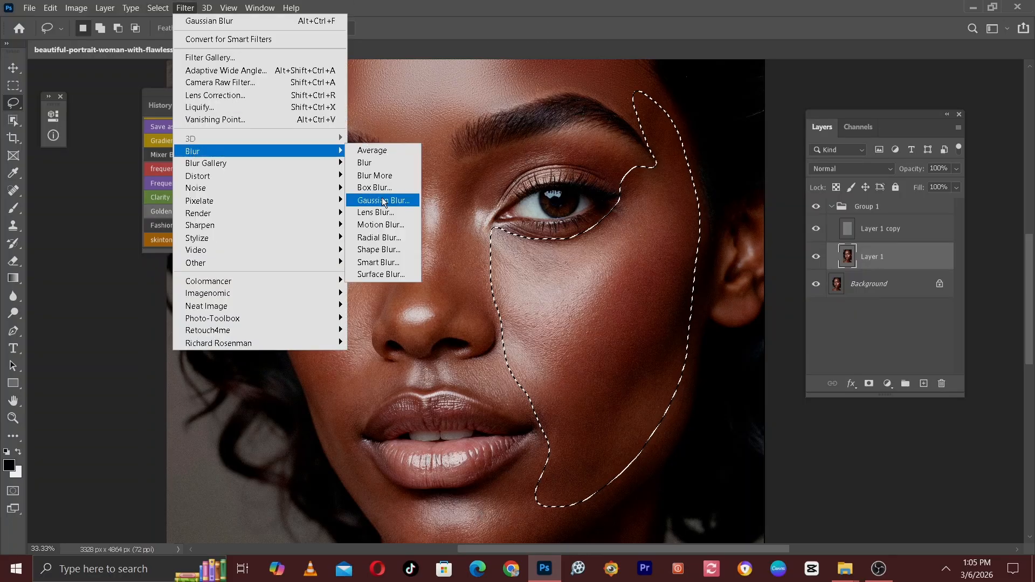
click(381, 200)
drag(647, 198, 204, 300)
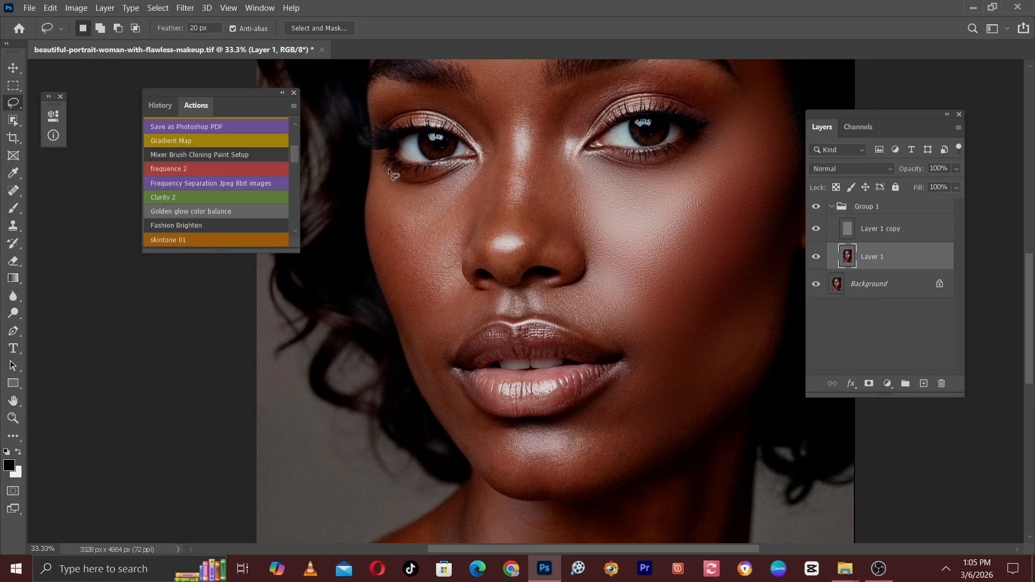
Step: Lasso the cheek on the image's left side, apply a Gaussian Blur of about 40 pixels, and deselect it
drag(387, 295, 406, 189)
drag(455, 342, 378, 181)
key(ctrl+alt+f)
key(ctrl+d)
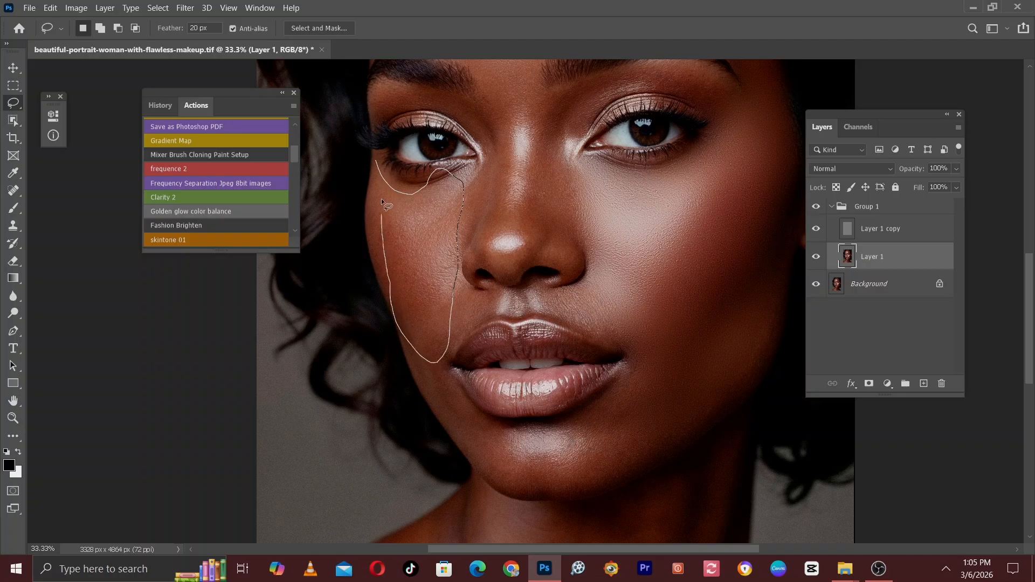
drag(384, 204, 379, 179)
click(185, 8)
mouse_move(312, 151)
click(388, 196)
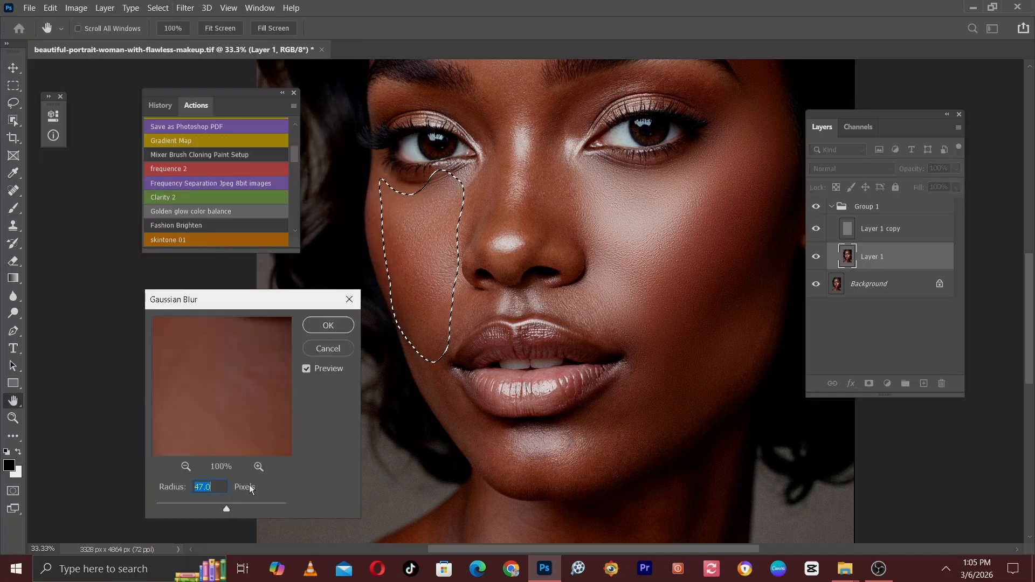
drag(227, 511, 224, 513)
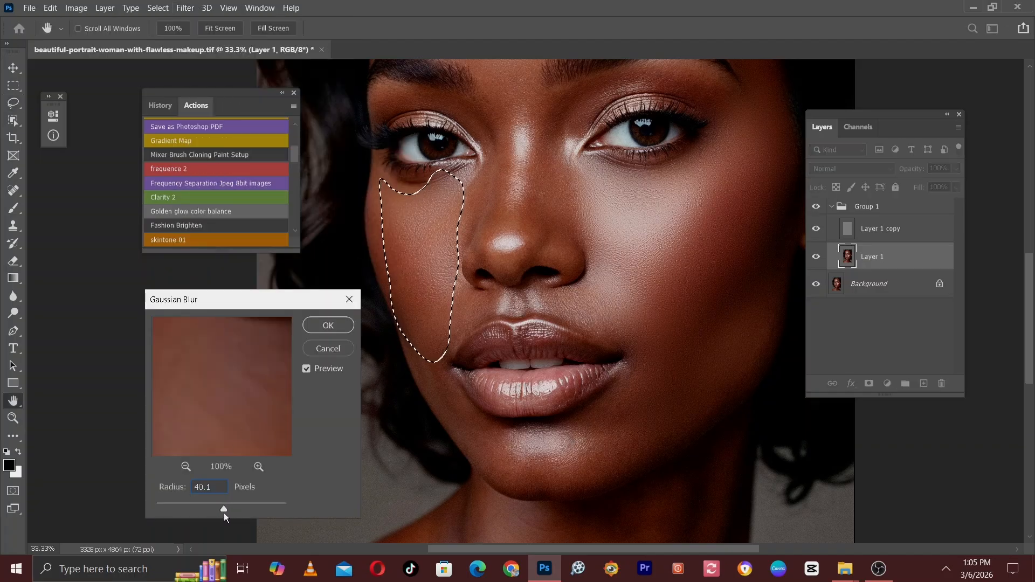
key(Return)
key(ctrl+d)
Step: Lasso the chin below the lips, reapply the last Gaussian Blur to it, and deselect
drag(550, 353, 513, 216)
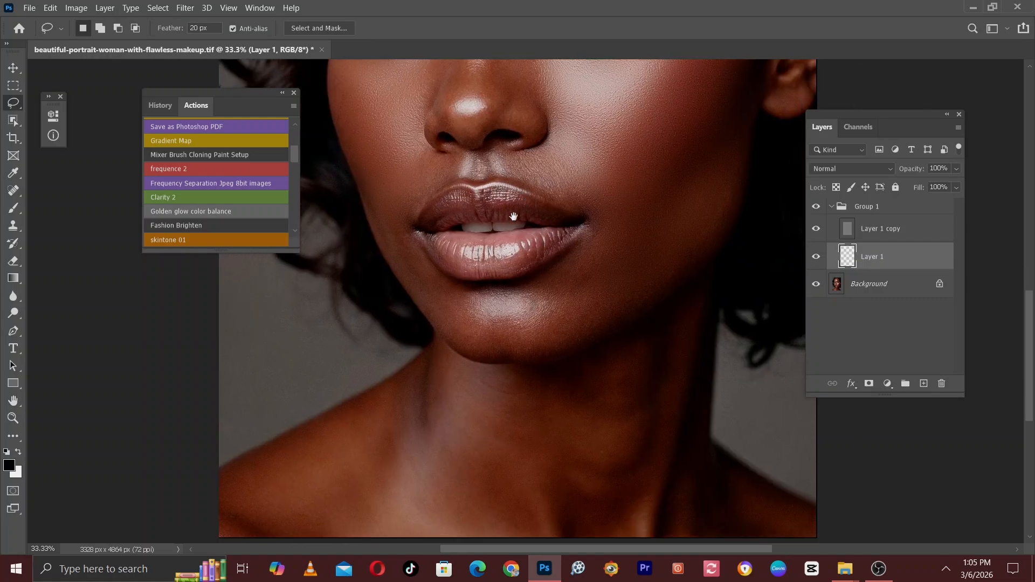
mouse_move(400, 220)
mouse_down()
mouse_move(405, 242)
mouse_move(543, 276)
mouse_up()
mouse_move(634, 284)
mouse_down()
mouse_move(568, 346)
mouse_move(503, 351)
mouse_up()
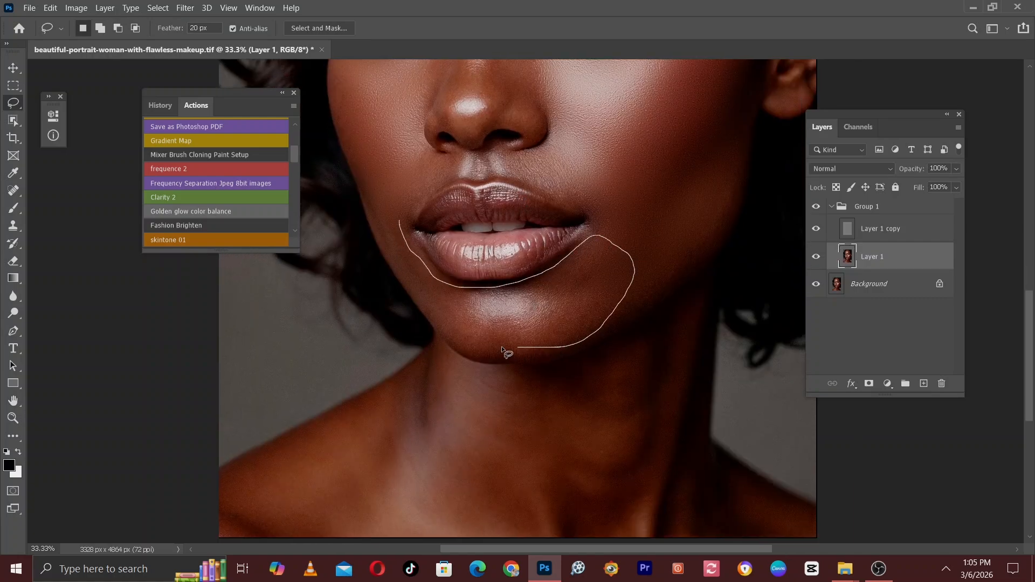
drag(390, 231, 398, 219)
key(ctrl+alt+f)
key(ctrl+d)
Step: Lasso the upper eyelid of the eye on the image's right side, reapply the last Gaussian Blur, and deselect
mouse_move(488, 258)
mouse_down()
mouse_move(511, 289)
mouse_move(556, 451)
mouse_up()
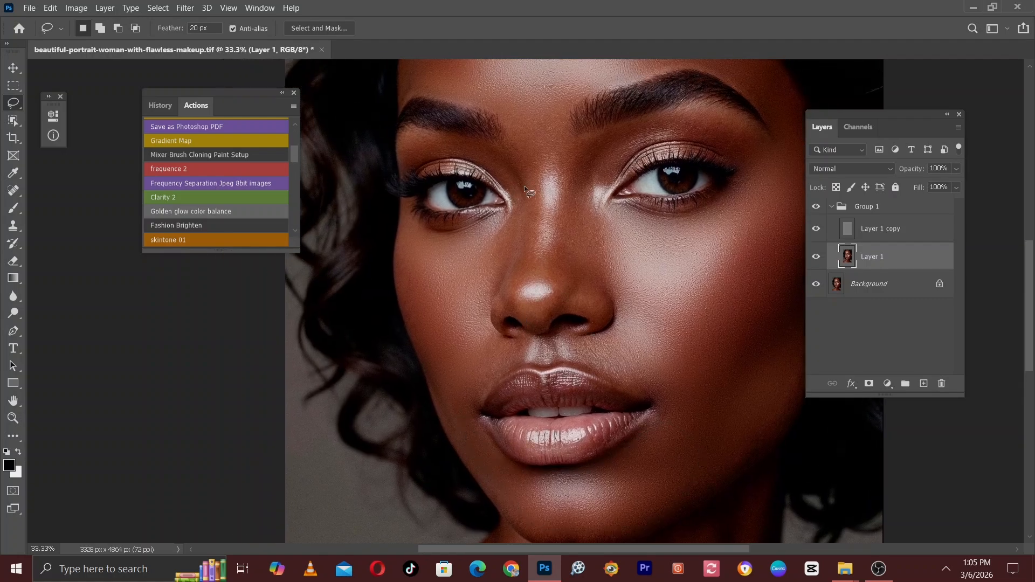
drag(525, 186, 419, 347)
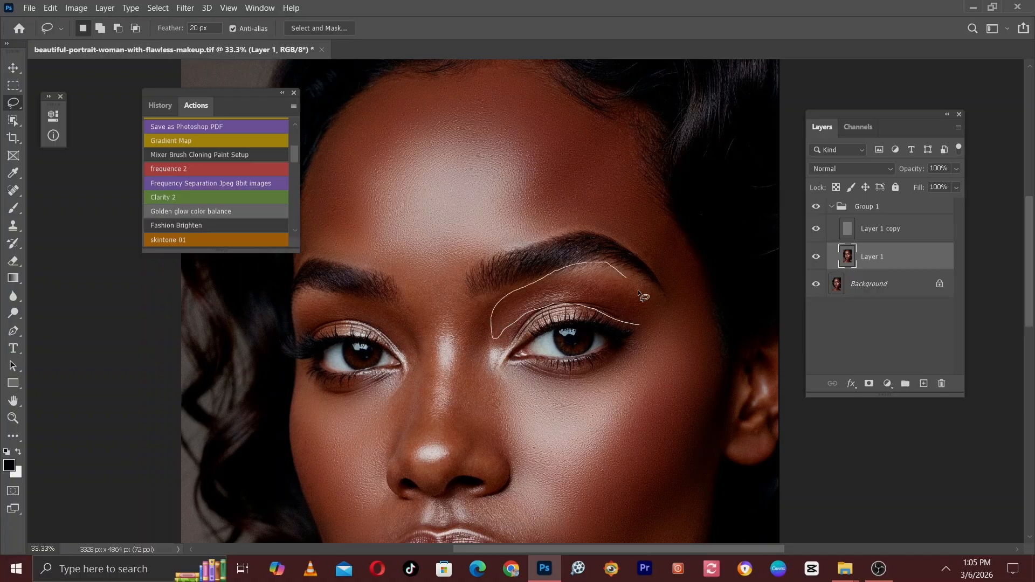
drag(639, 290, 639, 323)
key(ctrl+alt+f)
key(ctrl+d)
Step: Lasso the other upper eyelid together with the area between the eyebrows, soften it with a slightly reduced Gaussian Blur, and deselect
drag(374, 290, 541, 293)
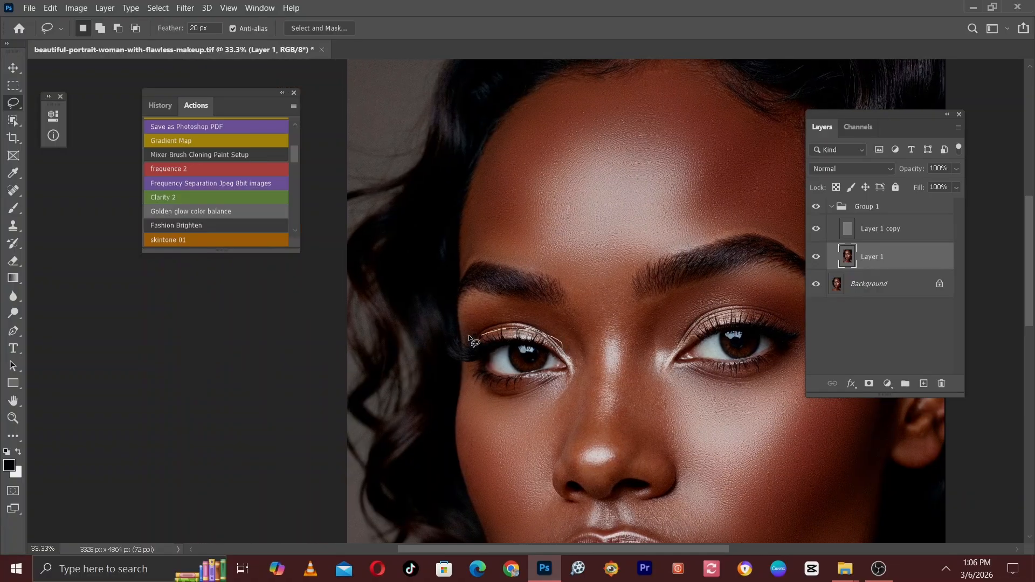
drag(652, 312, 567, 343)
click(185, 8)
mouse_move(236, 151)
click(448, 201)
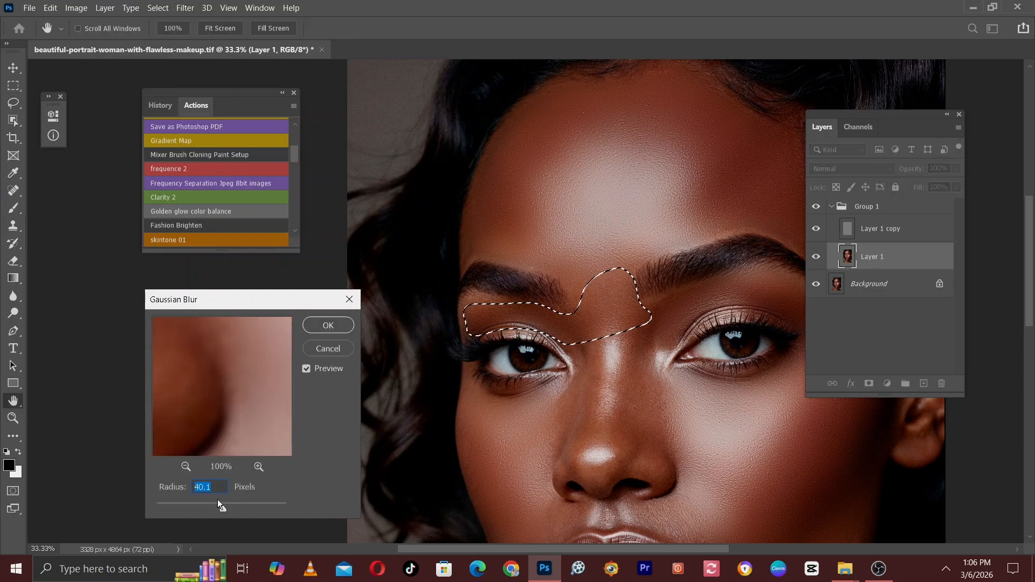
drag(224, 507, 222, 507)
key(Return)
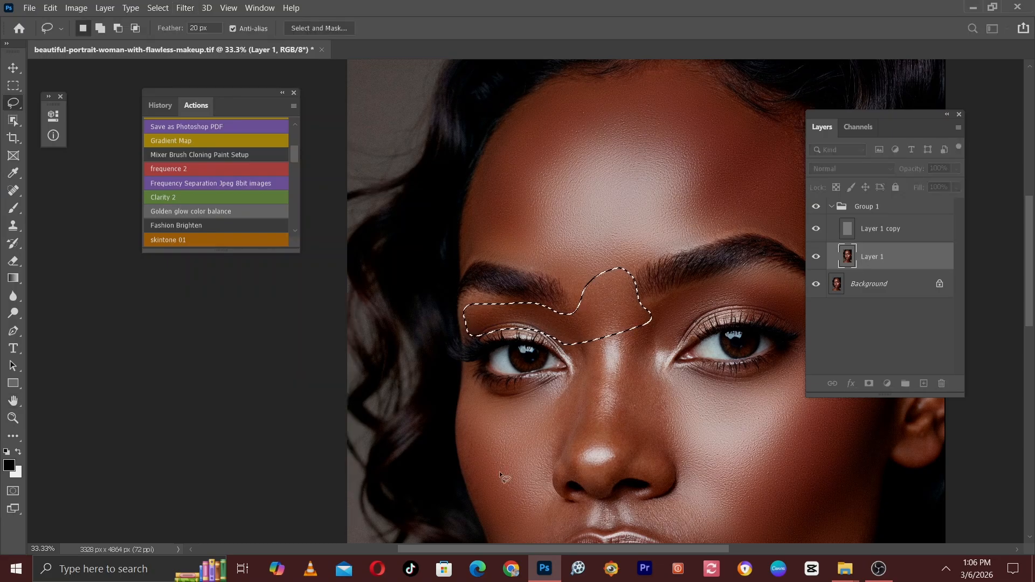
key(ctrl+d)
Step: Lasso the nose and its bridge, apply a Gaussian Blur of about 19.4 pixels, and deselect it
drag(466, 338, 445, 233)
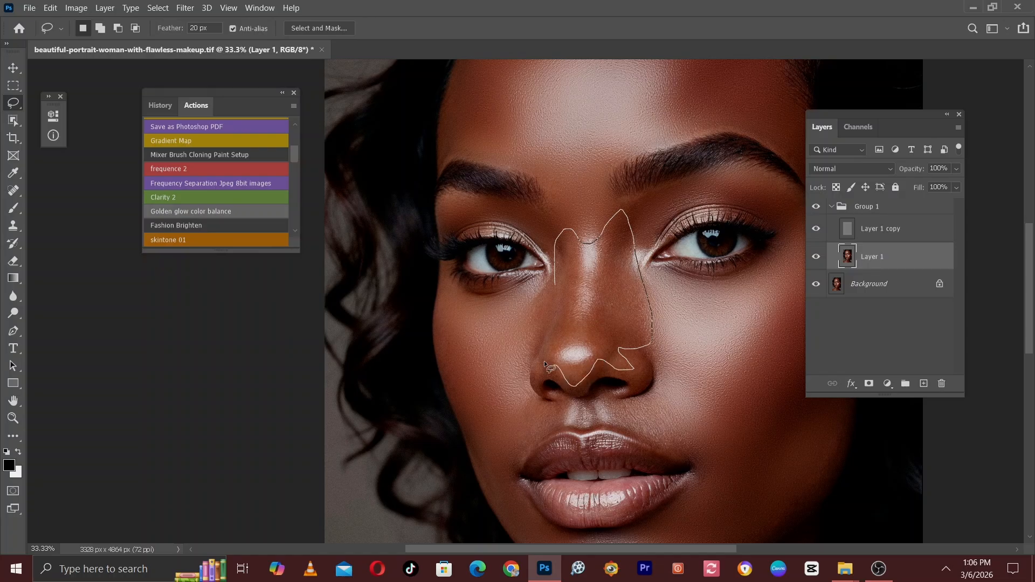
drag(544, 361, 555, 282)
click(185, 7)
mouse_move(205, 153)
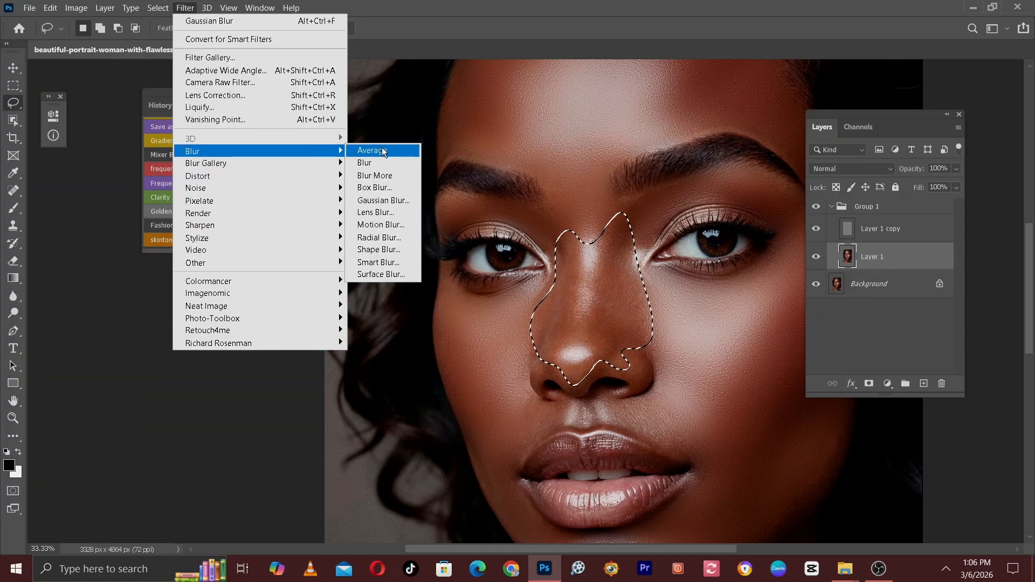
click(384, 200)
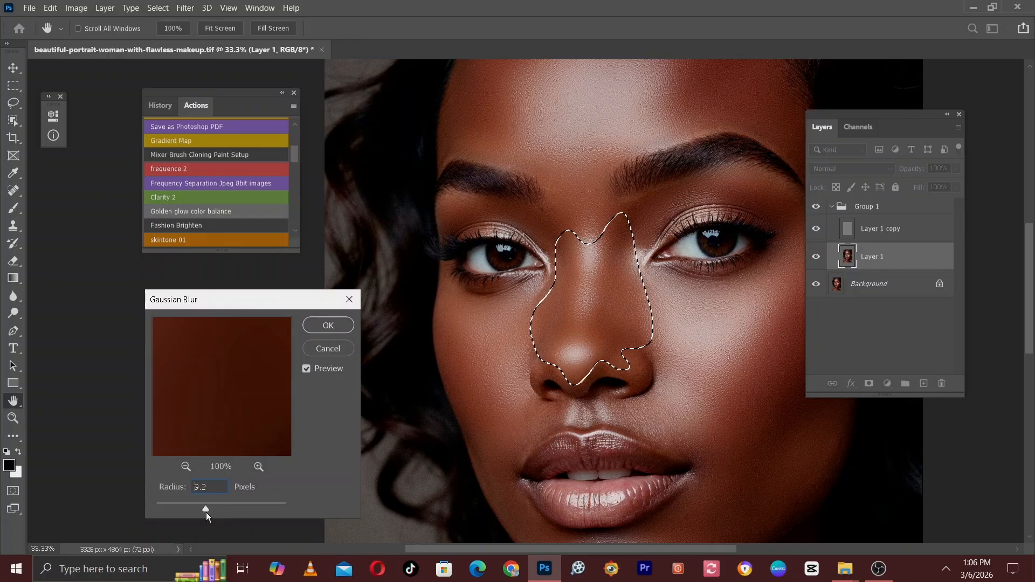
mouse_move(206, 512)
mouse_down()
mouse_move(188, 513)
mouse_move(209, 513)
mouse_up()
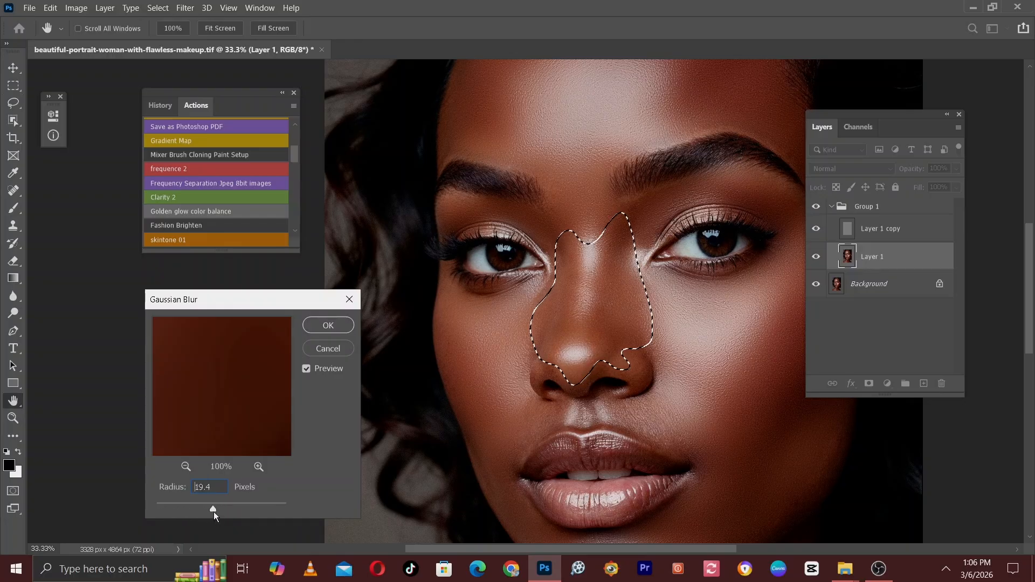
click(328, 325)
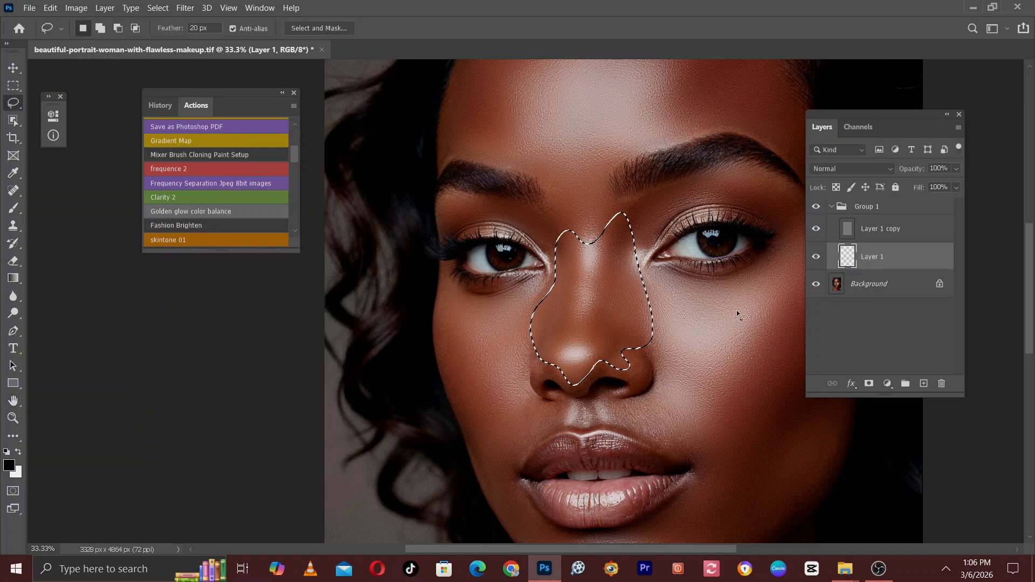
key(ctrl+d)
Step: Lasso the skin between the nose and upper lip, apply a 40-pixel Gaussian Blur, and deselect it
drag(674, 375, 623, 253)
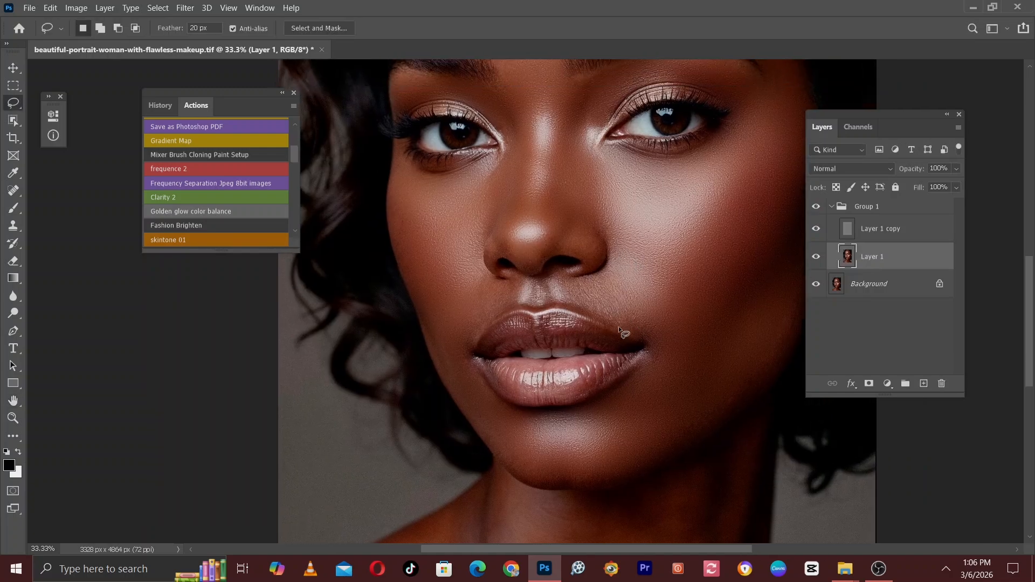
drag(651, 333, 650, 331)
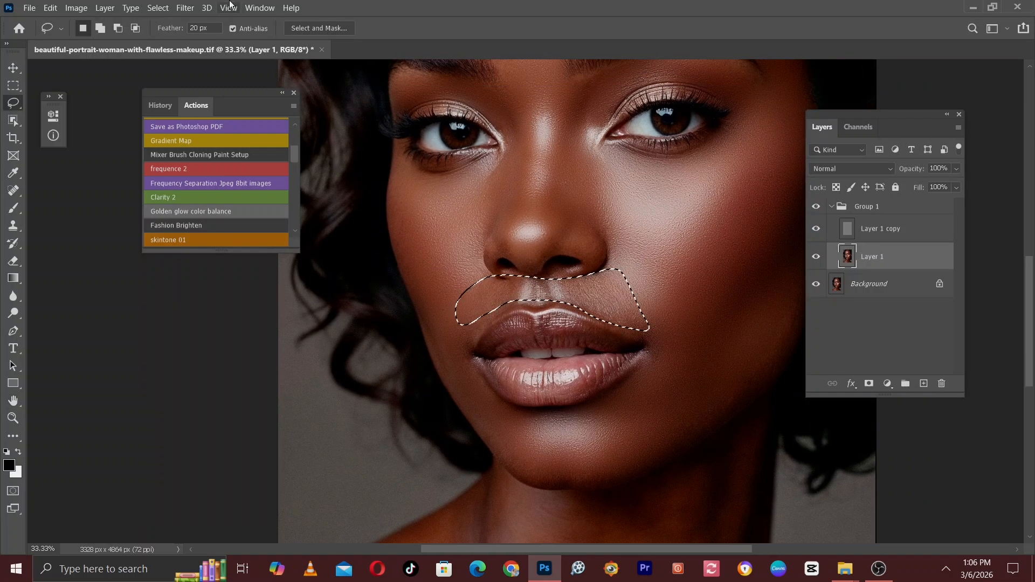
click(185, 7)
mouse_move(226, 153)
click(412, 188)
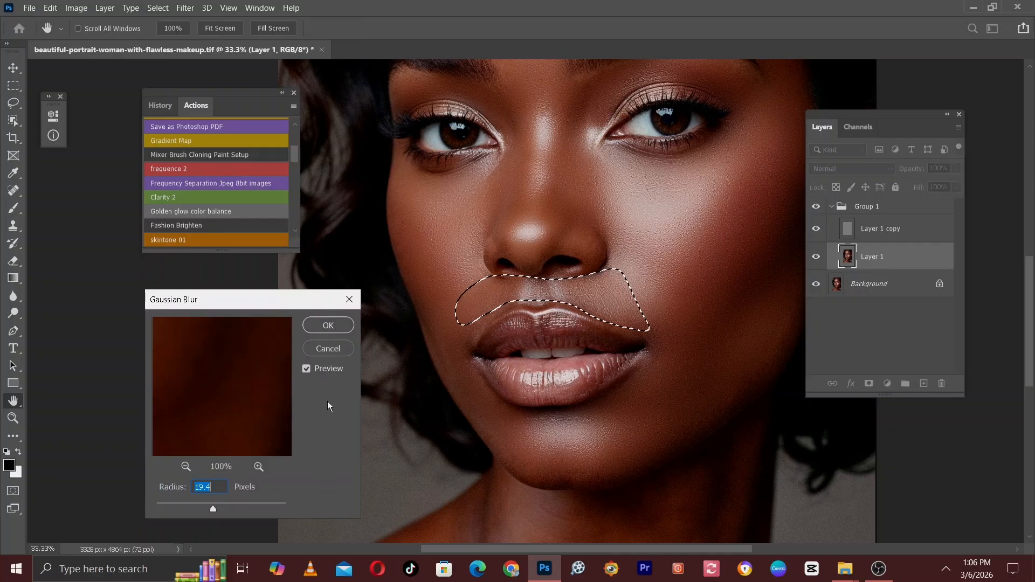
key(BackSpace)
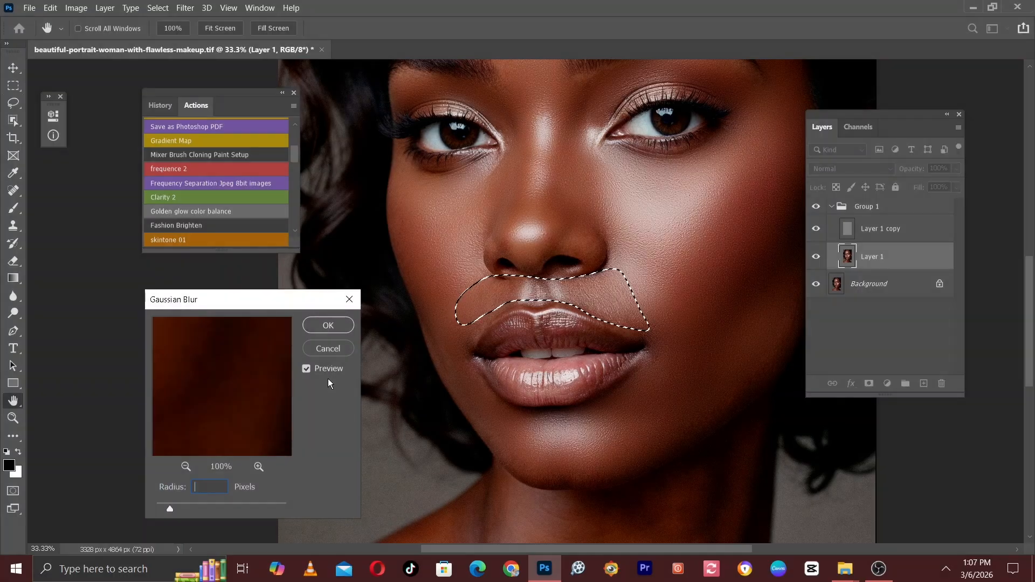
text(40)
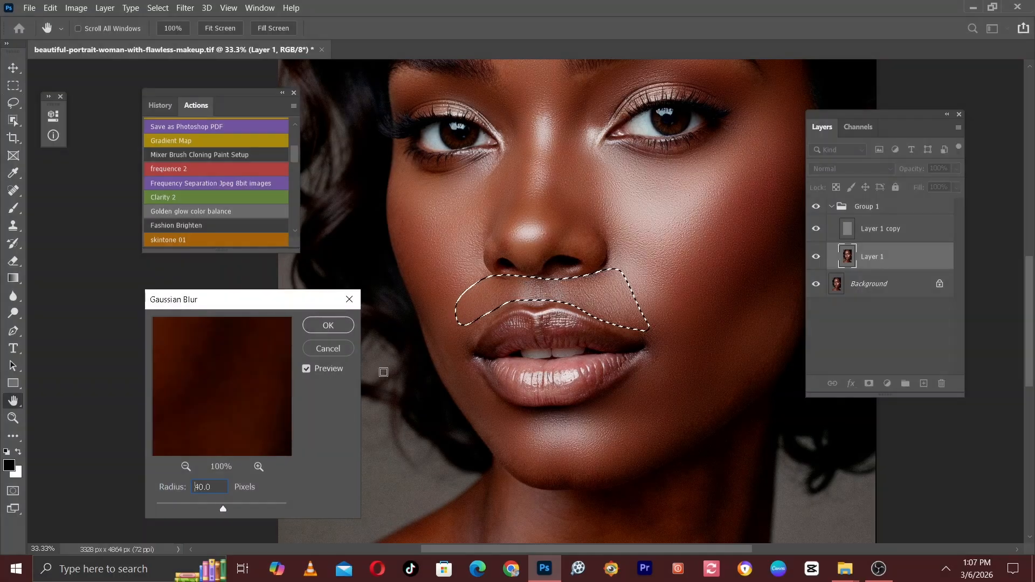
key(Return)
key(ctrl+d)
Step: Lasso the whole neck below the jawline, reapply the last Gaussian Blur to it, and deselect
drag(631, 369, 503, 123)
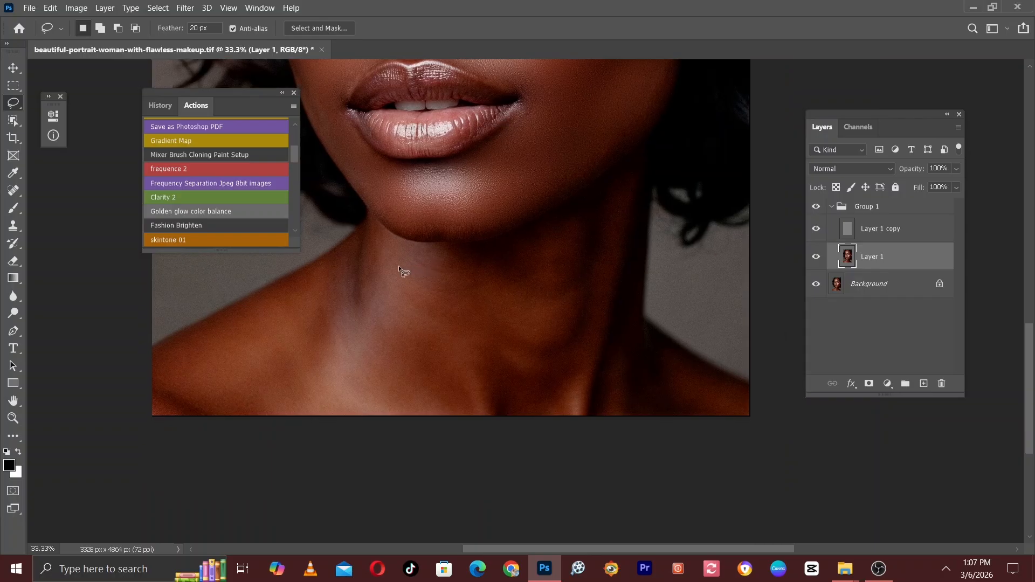
mouse_move(392, 246)
mouse_down()
mouse_move(498, 251)
mouse_move(629, 201)
mouse_move(634, 349)
mouse_up()
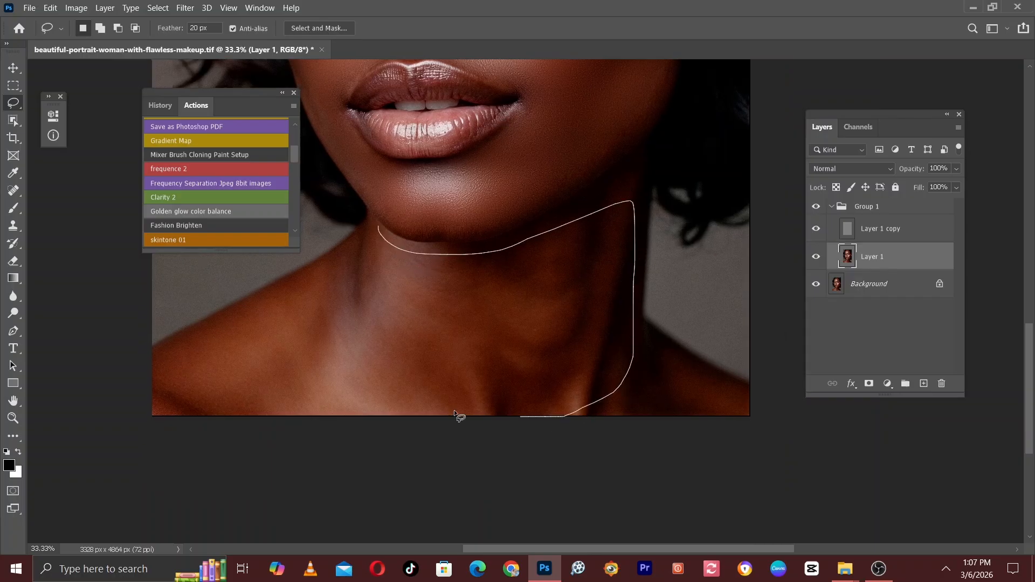
drag(351, 242, 364, 235)
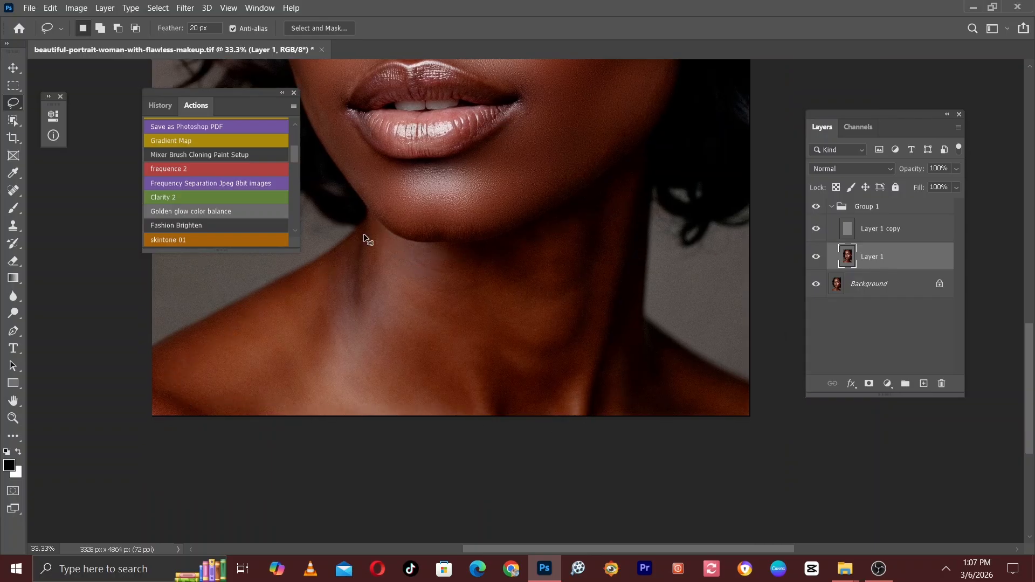
key(ctrl+alt+f)
key(ctrl+d)
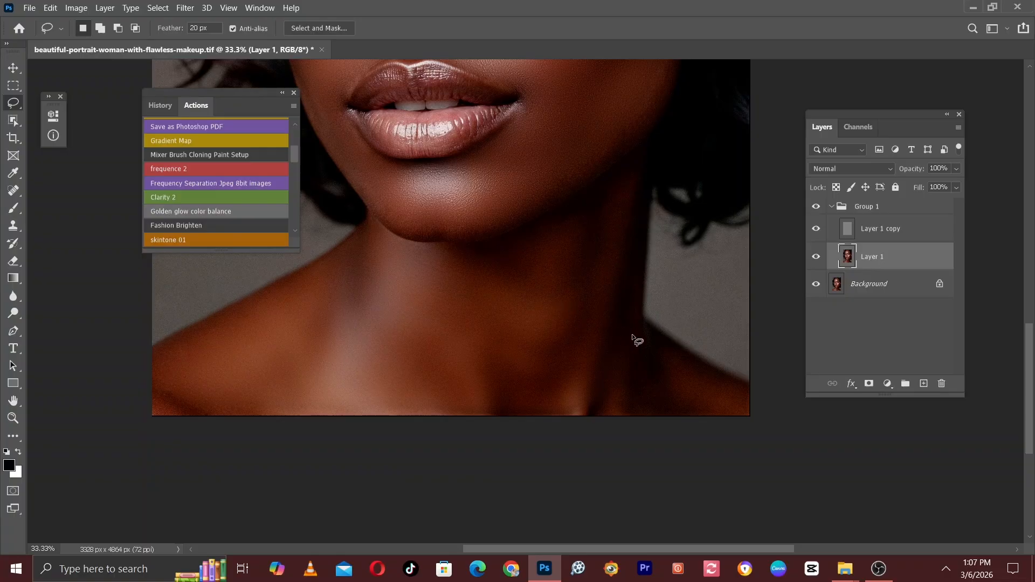
Step: Lasso the shoulder and neck edge on the image's right side, reapply the last Gaussian Blur, and deselect
mouse_move(614, 327)
mouse_down()
mouse_move(721, 391)
mouse_move(717, 383)
mouse_up()
key(Return)
mouse_move(636, 327)
mouse_down()
mouse_move(751, 404)
mouse_move(659, 405)
mouse_move(582, 376)
mouse_up()
key(ctrl+alt+f)
key(ctrl+d)
Step: Compare the face with and without Group 1 and examine the smoothed skin up close from chin to forehead
mouse_move(470, 316)
mouse_down()
mouse_move(479, 358)
mouse_move(531, 470)
mouse_up()
drag(488, 339, 490, 460)
drag(519, 300, 519, 449)
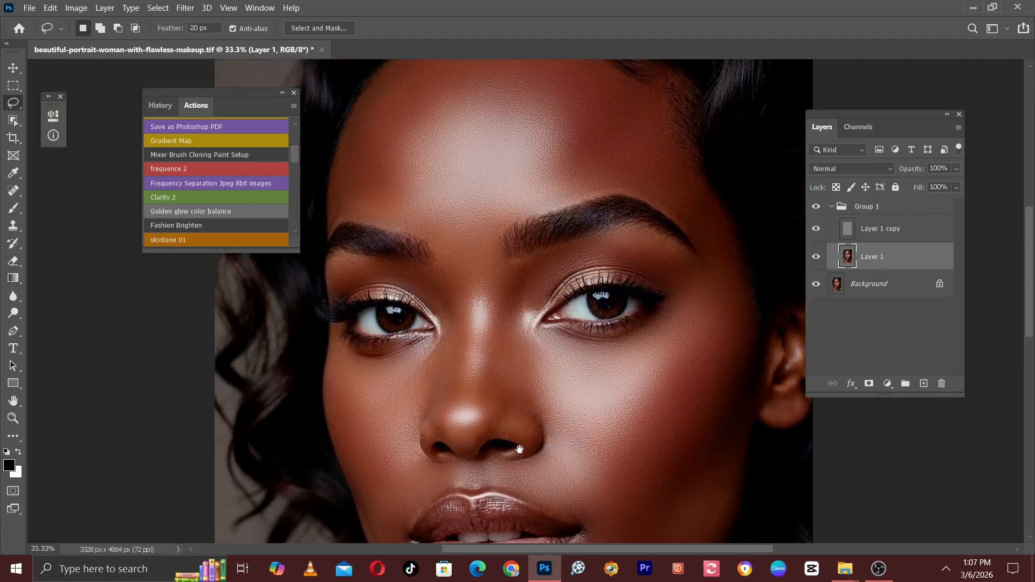
key(ctrl+minus)
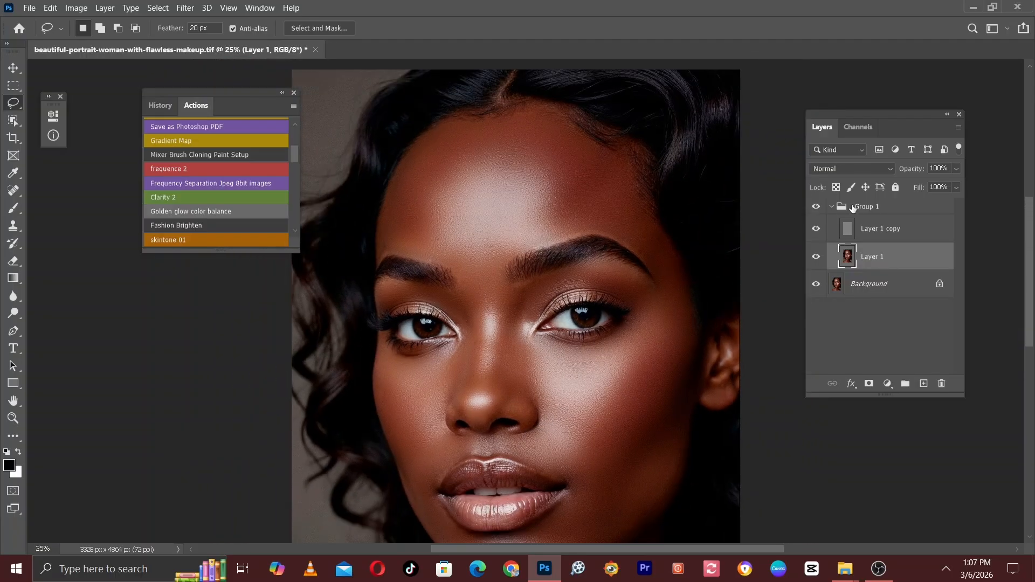
click(817, 206)
click(816, 206)
key(ctrl+plus)
drag(631, 353, 578, 163)
key(ctrl+plus)
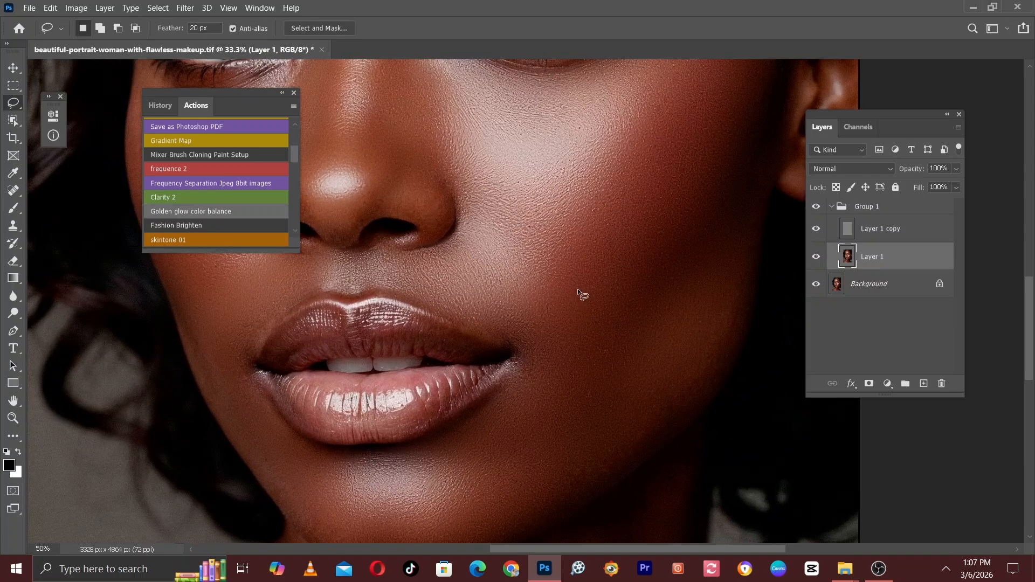
drag(624, 326, 606, 192)
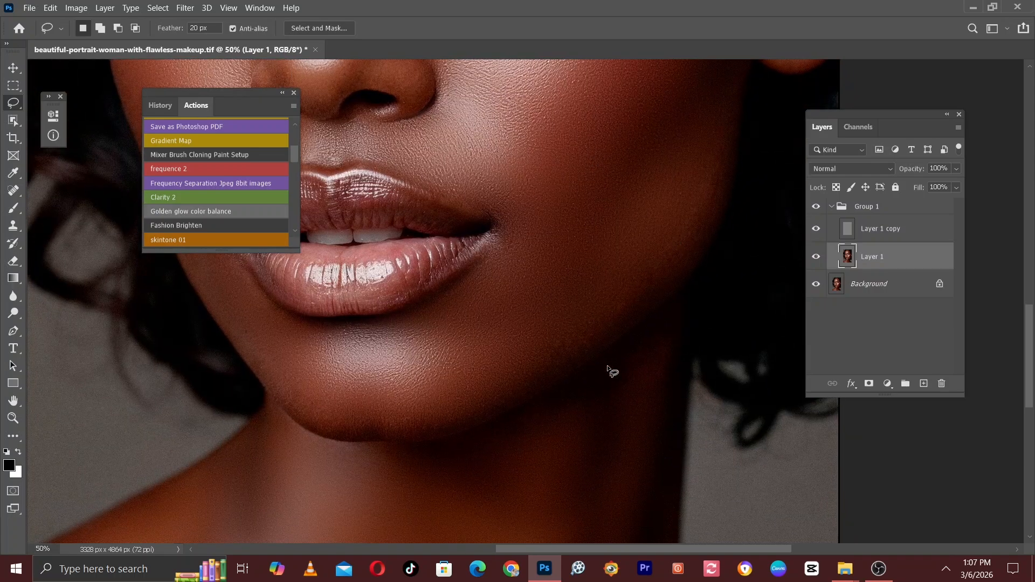
drag(311, 354, 570, 430)
drag(439, 149, 476, 493)
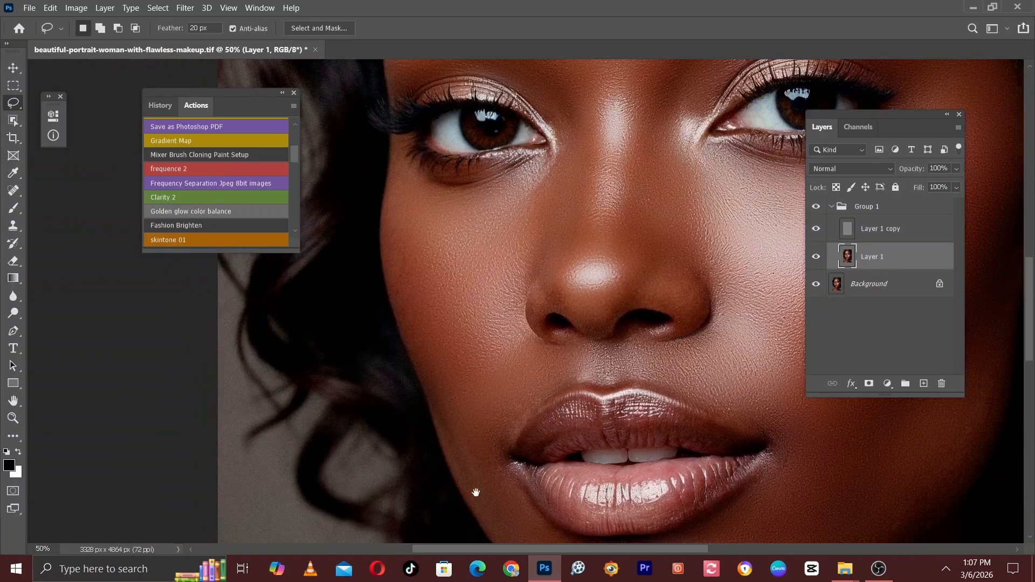
drag(452, 266, 439, 477)
drag(451, 141, 416, 169)
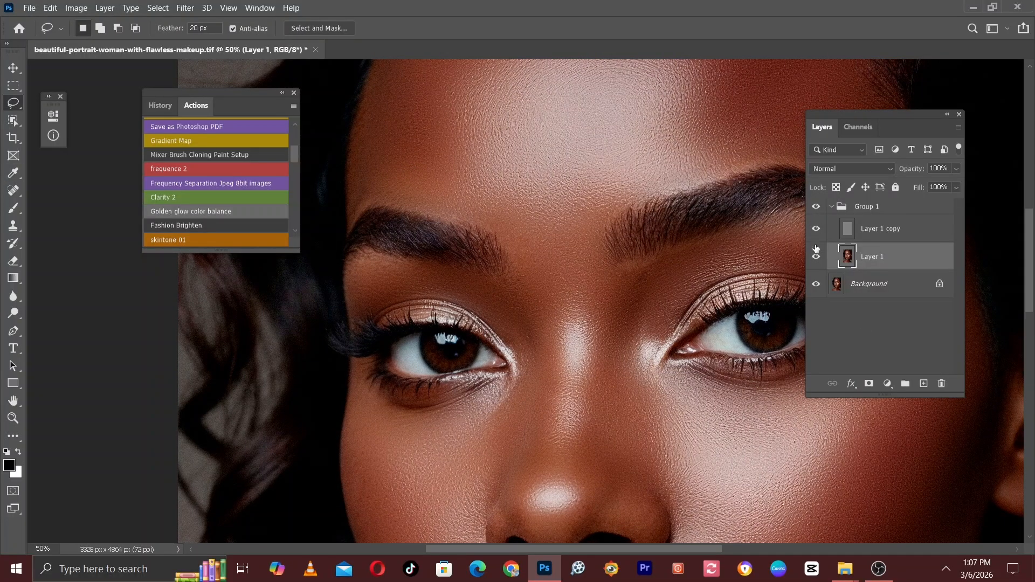
drag(494, 231, 414, 261)
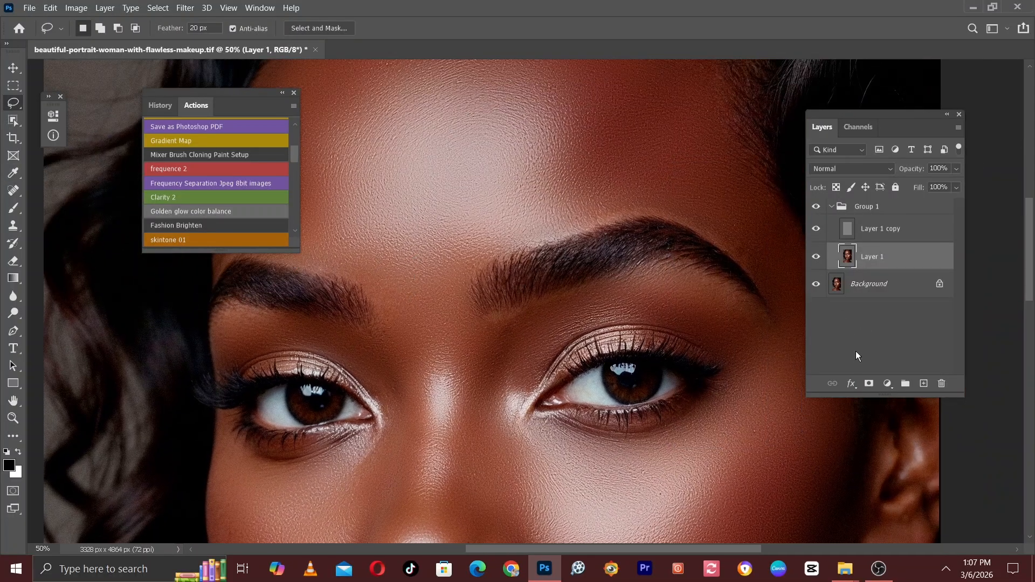
Step: Hide the Layer 1 copy texture layer and switch to the Mixer Brush for blending tones on Layer 1
click(817, 229)
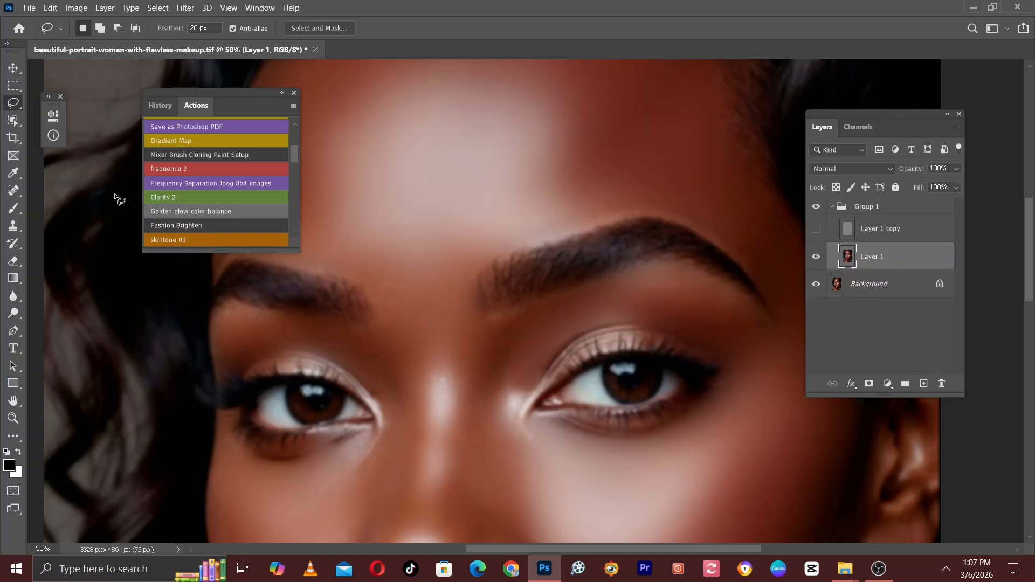
click(14, 209)
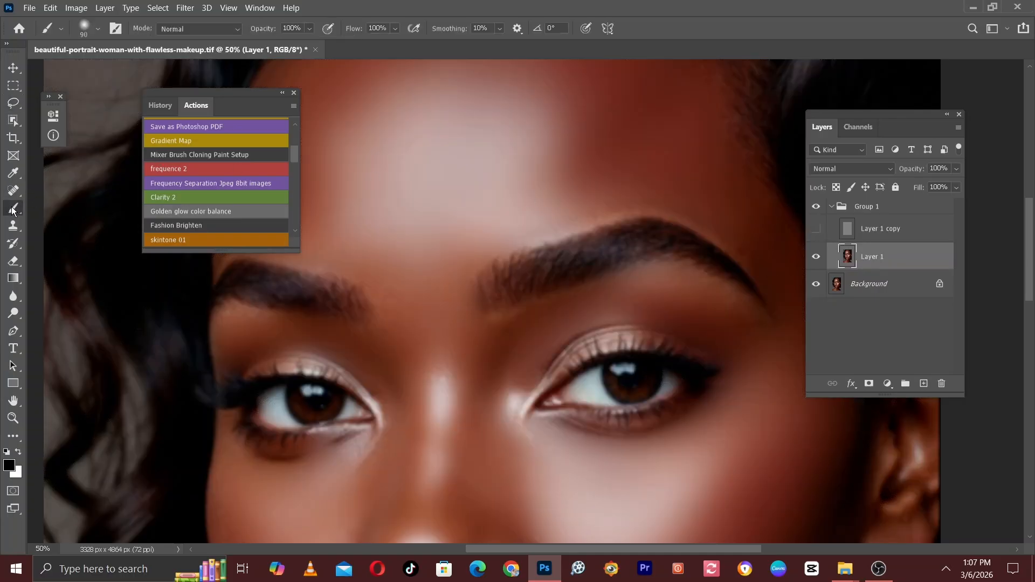
click(65, 245)
drag(409, 277, 568, 228)
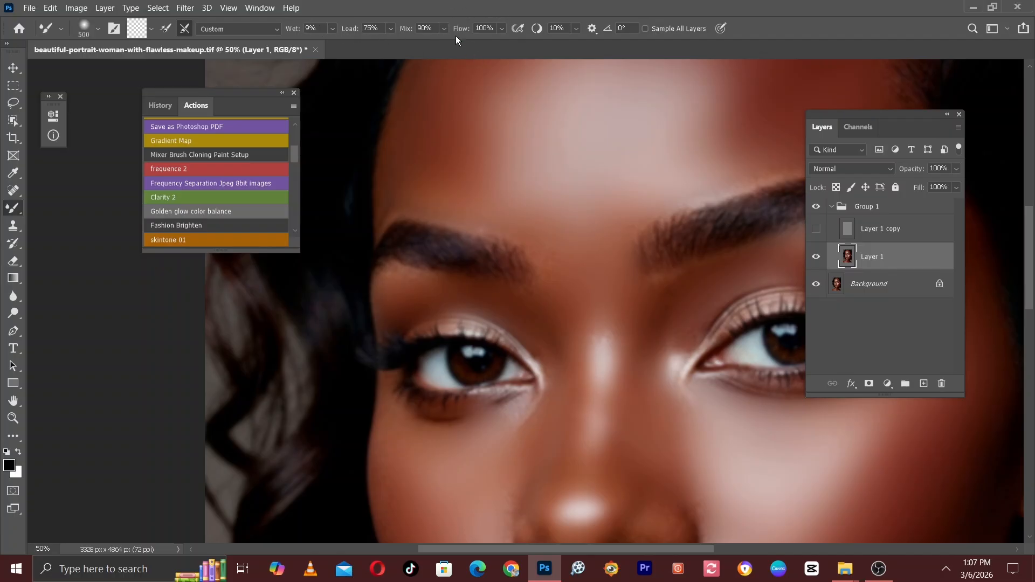
scroll(496, 104, down, 2)
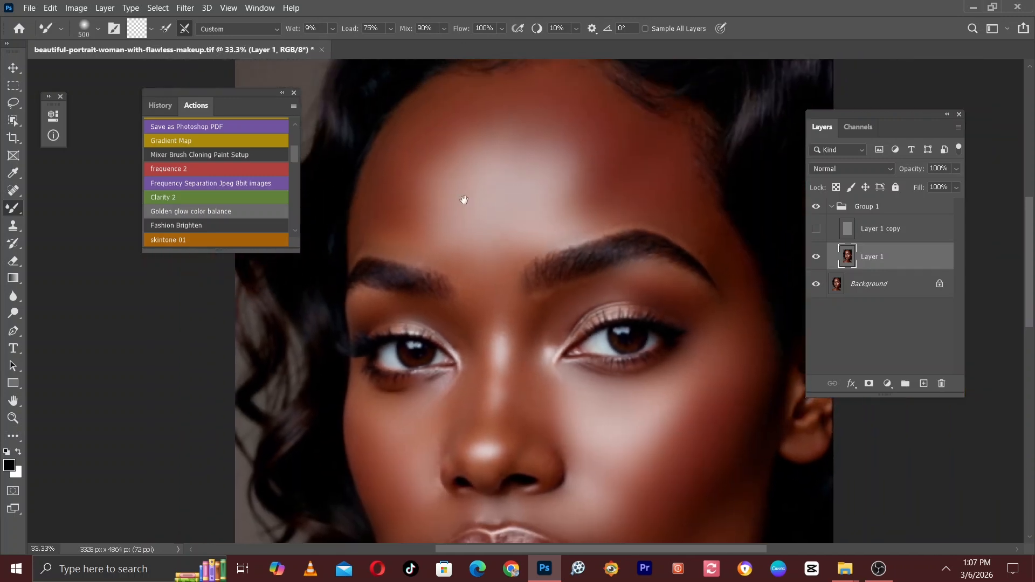
drag(465, 201, 464, 210)
Step: Reduce the Mixer Brush to about 250 pixels and blend the forehead and the area between the eyebrows
key(bracketleft)
key(bracketleft)
key(bracketleft)
key(bracketleft)
key(bracketleft)
key(bracketleft)
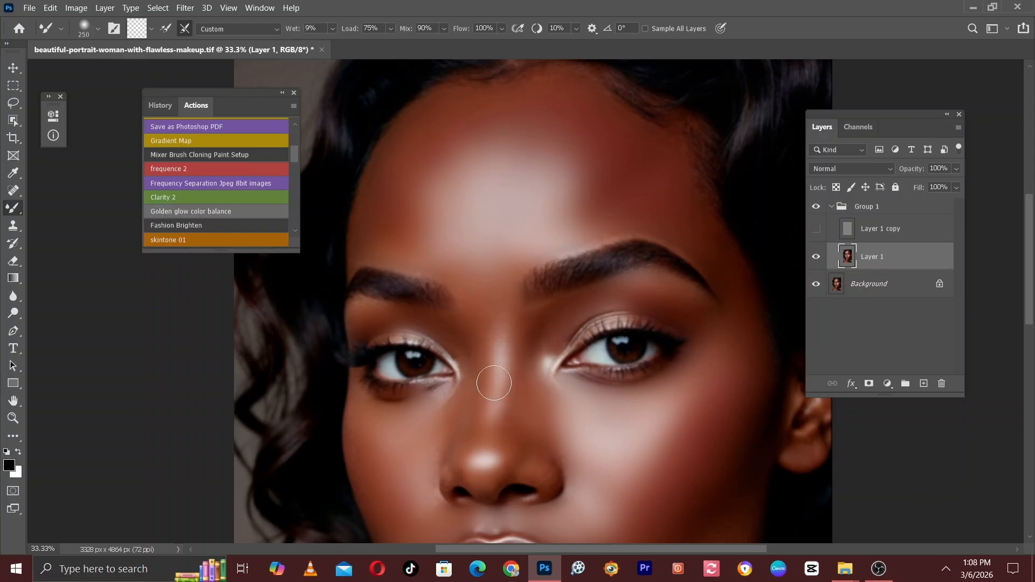
Step: Blend the under-eye areas, nose and inner cheeks with the Mixer Brush at about 175 to 200 pixels
drag(474, 348, 491, 132)
key(bracketleft)
key(bracketright)
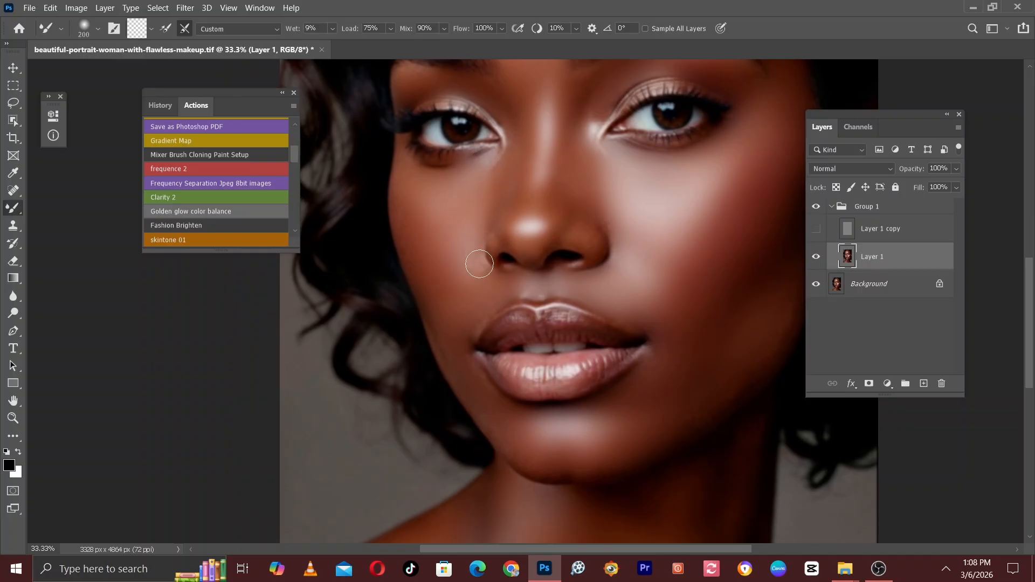
key(bracketleft)
key(bracketleft)
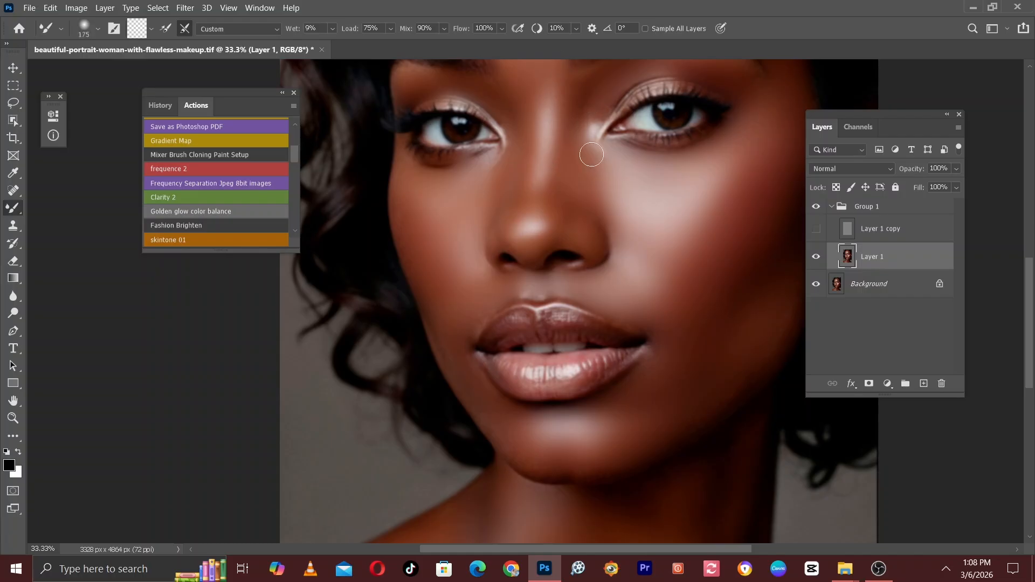
key(bracketright)
Step: Blend the skin around the mouth and chin with the Mixer Brush reduced to 200 pixels
drag(450, 333, 434, 199)
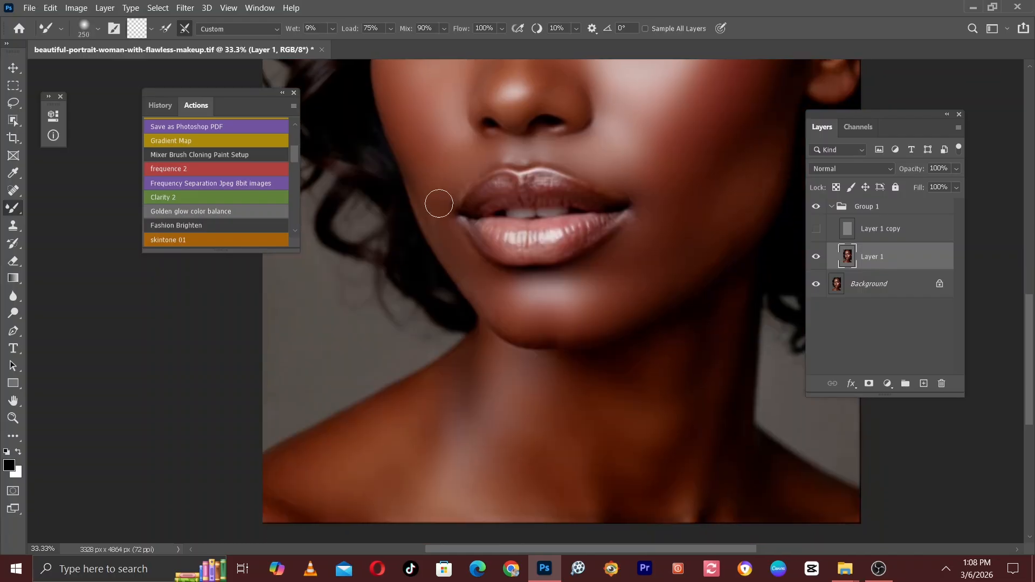
key(bracketleft)
key(bracketleft)
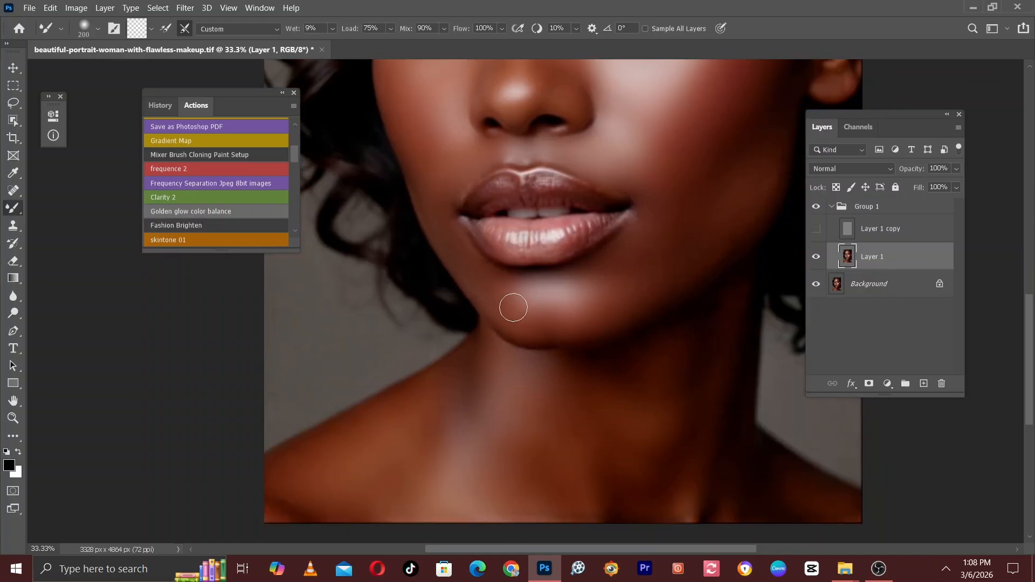
Step: Enlarge the Mixer Brush to at least 300 pixels and blend the jaw and lower cheek on the image's right side
drag(534, 308, 439, 372)
key(bracketright)
key(bracketright)
key(bracketright)
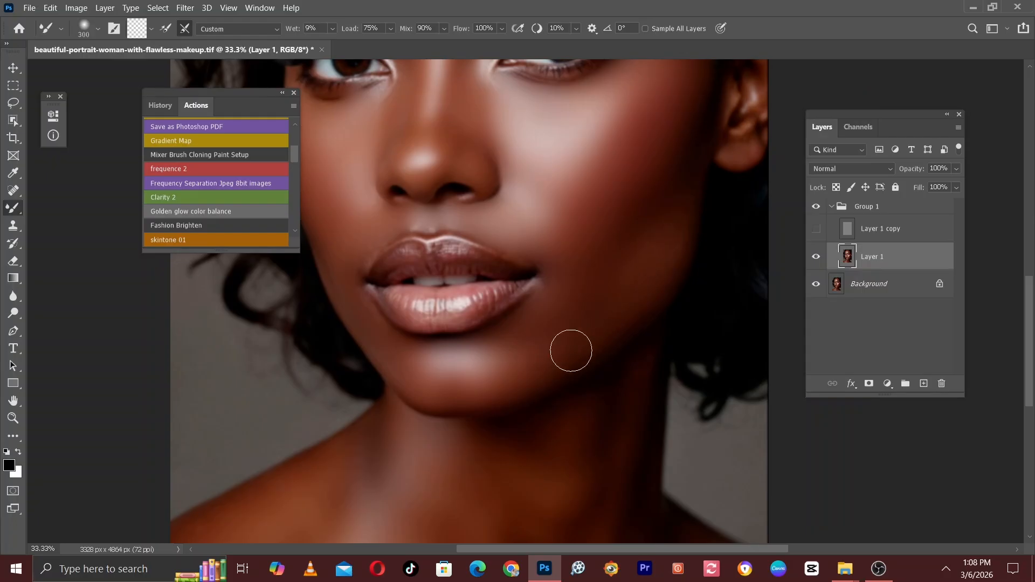
key(bracketright)
key(bracketright)
Step: Reduce the Mixer Brush to 175 pixels and blend the skin between the nose and upper lip
drag(638, 215, 591, 356)
key(bracketleft)
key(bracketleft)
key(bracketleft)
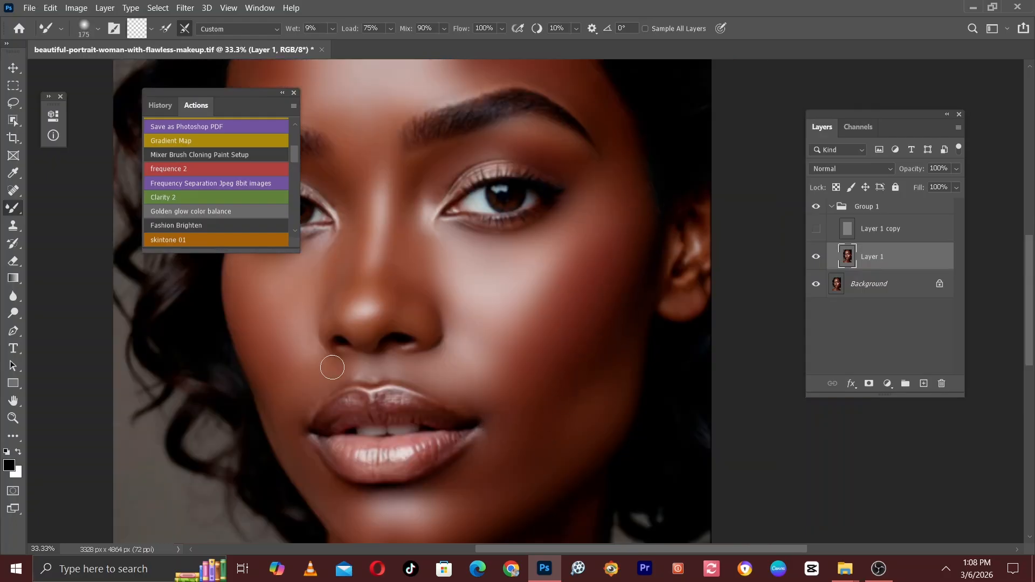
Step: Blend the forehead tones up to the hairline with the Mixer Brush enlarged to about 500 pixels
drag(383, 347, 371, 444)
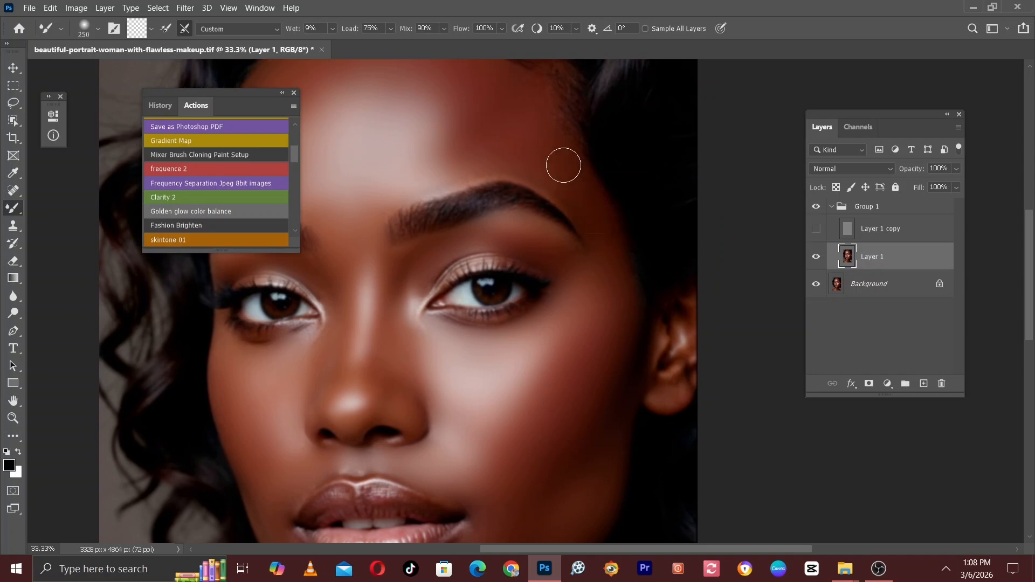
key(ctrl+minus)
key(bracketright)
key(bracketright)
key(bracketright)
key(bracketright)
key(bracketleft)
key(bracketleft)
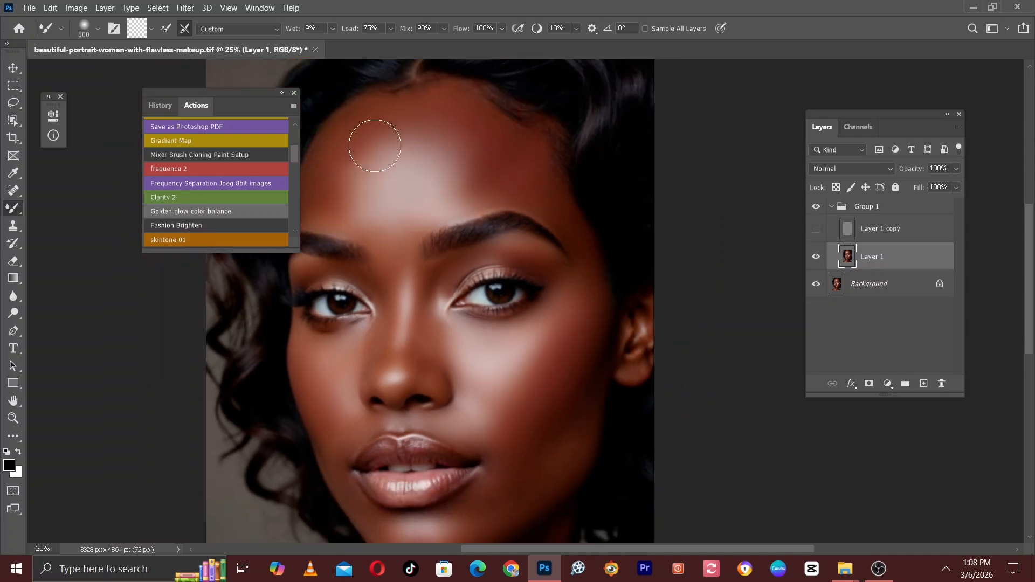
key(ctrl+minus)
key(ctrl+plus)
key(ctrl+plus)
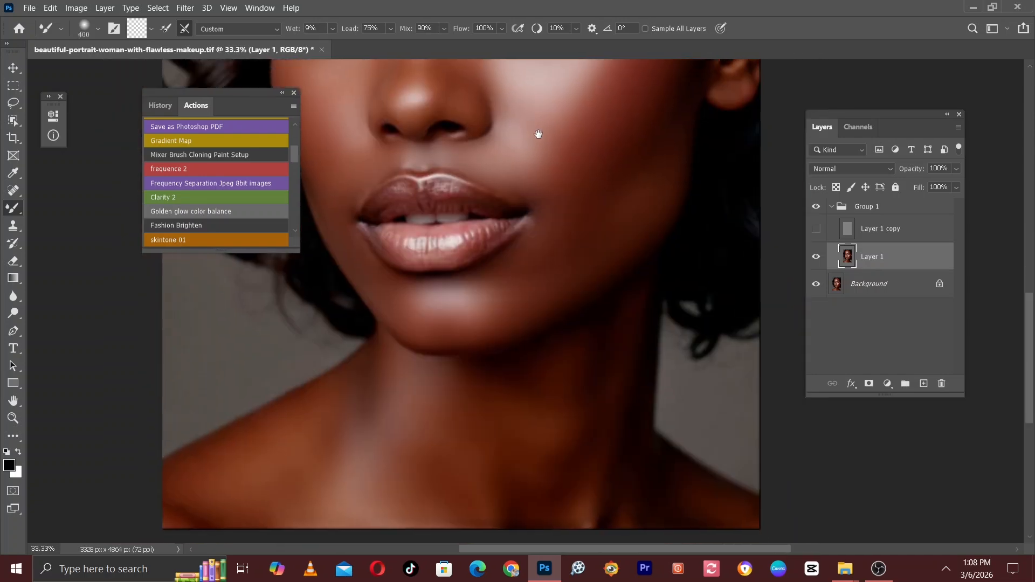
Step: Blend the cheek toward the ear on the image's right side with the Mixer Brush at about 300 pixels
key(bracketleft)
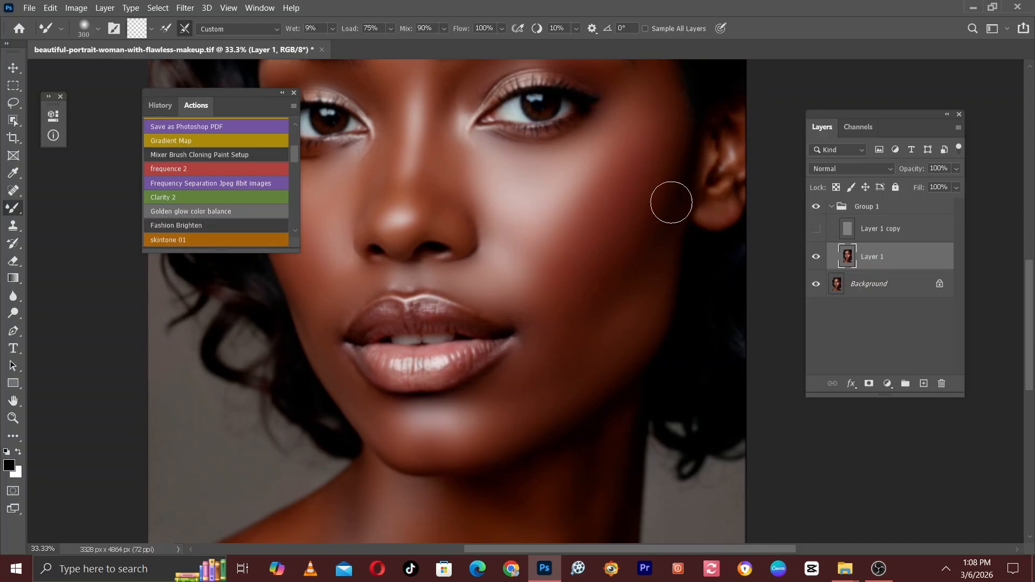
key(bracketright)
key(bracketright)
key(bracketleft)
key(bracketleft)
key(bracketleft)
key(bracketleft)
drag(552, 455, 622, 185)
Step: Blend the neck and upper chest tones with the Mixer Brush sized between 400 and 500 pixels
key(bracketright)
key(bracketright)
key(bracketright)
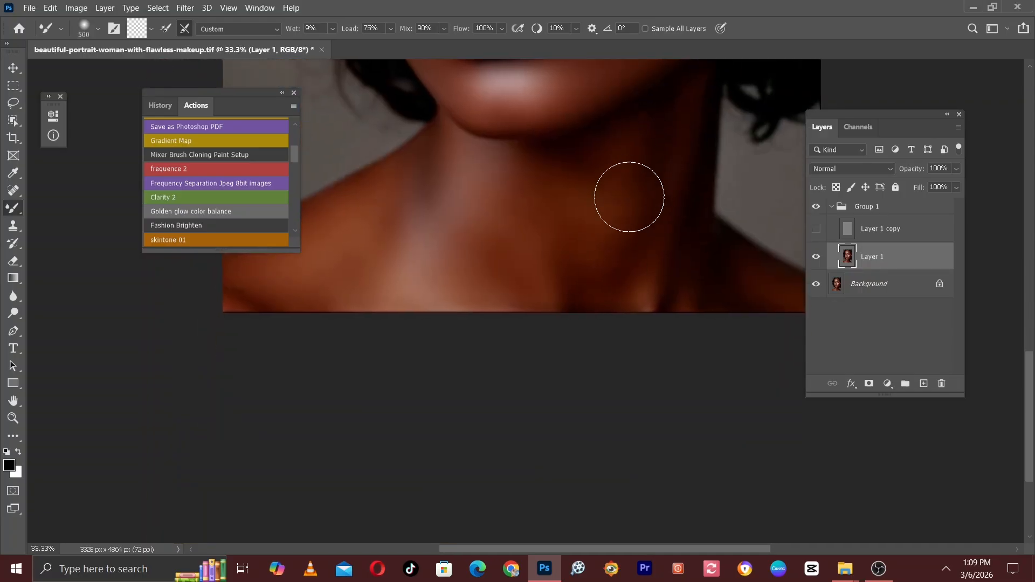
key(bracketright)
drag(508, 227, 669, 274)
key(bracketleft)
key(bracketleft)
key(bracketleft)
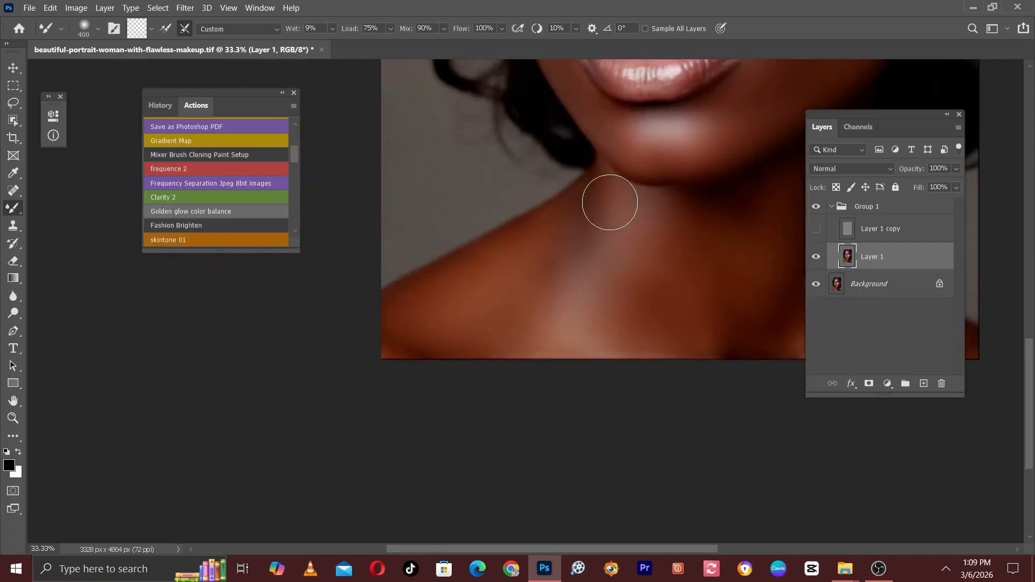
drag(608, 201, 497, 222)
key(bracketright)
key(bracketright)
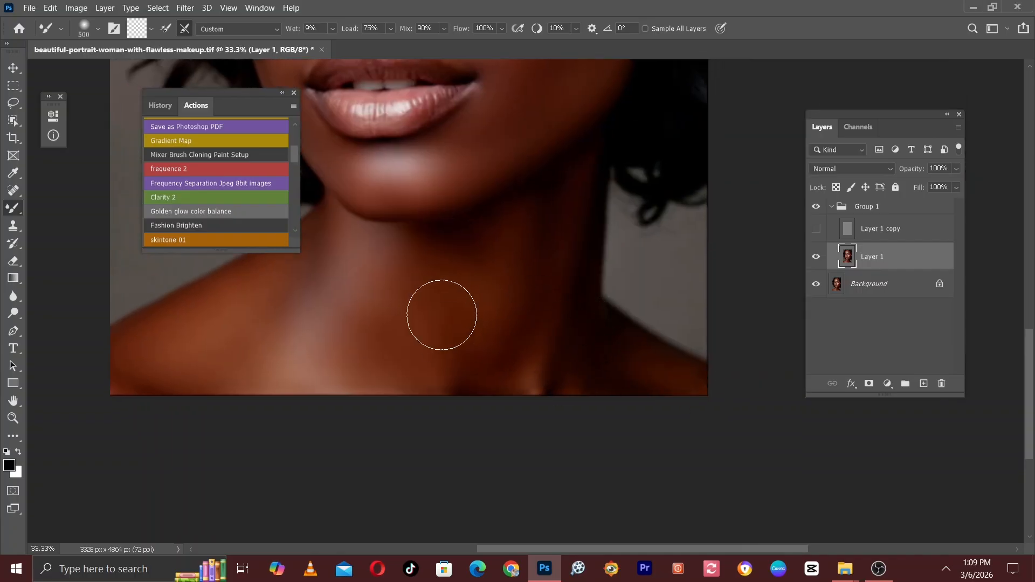
Step: Refine the under-eye, nose-side and upper-face tones with the Mixer Brush sized between 200 and 300 pixels
key(ctrl+minus)
drag(629, 128, 654, 338)
key(bracketleft)
key(bracketleft)
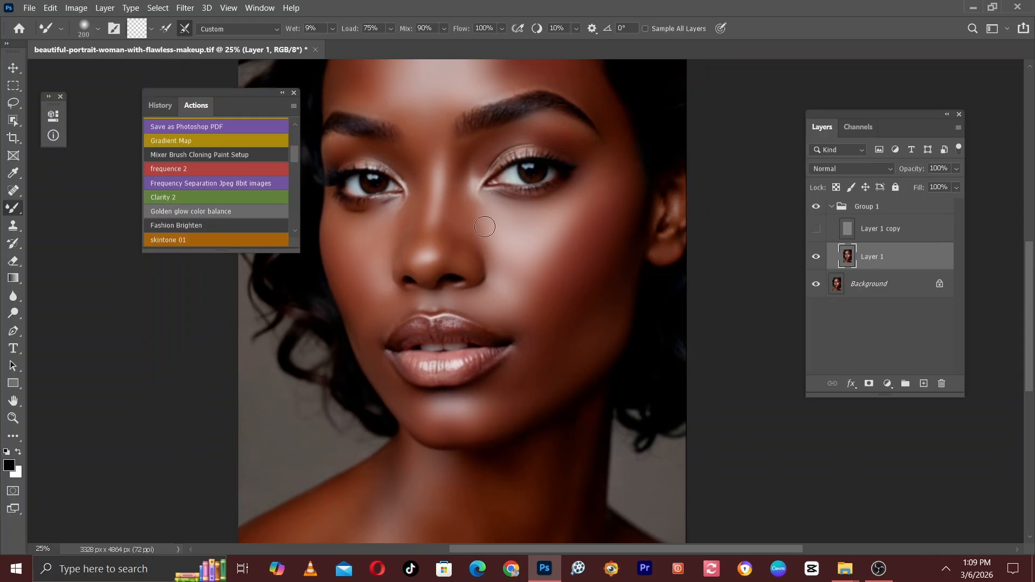
scroll(617, 293, up, 4)
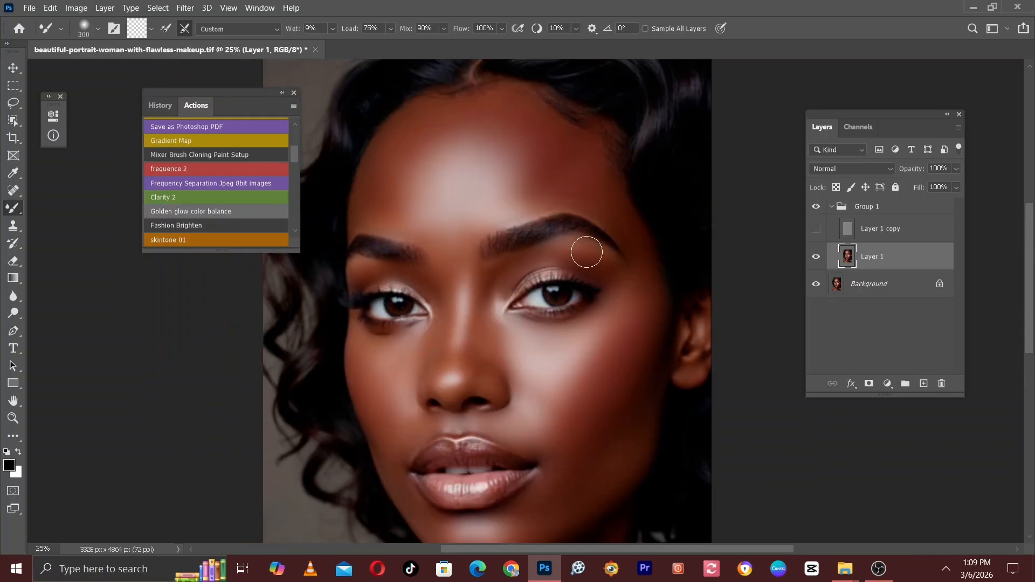
key(bracketright)
key(bracketright)
key(bracketleft)
key(bracketleft)
Step: Compare the retouch with the Layer 1 copy texture visible by toggling Group 1 off and on, and collapse the group
click(816, 207)
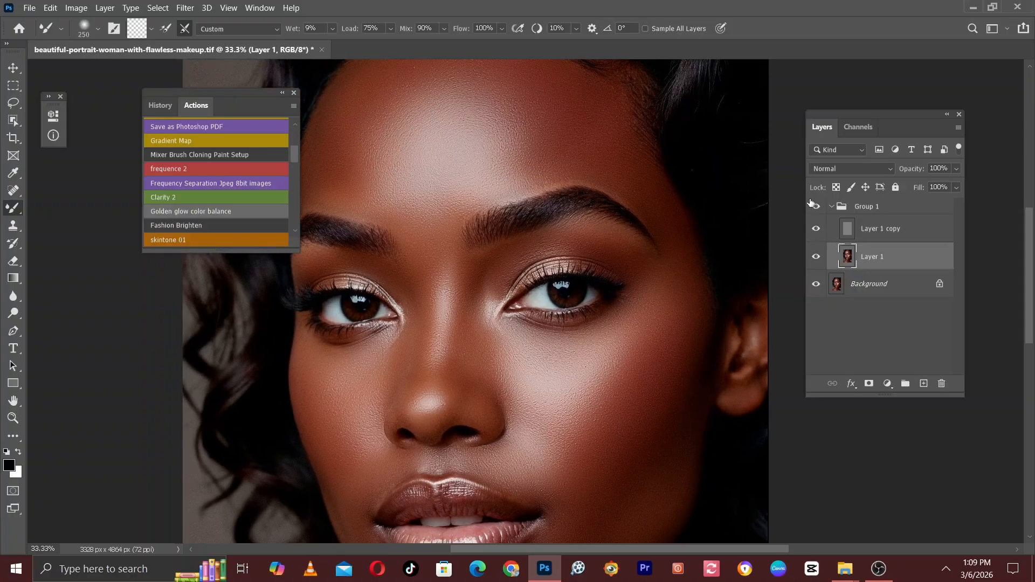
key(ctrl+minus)
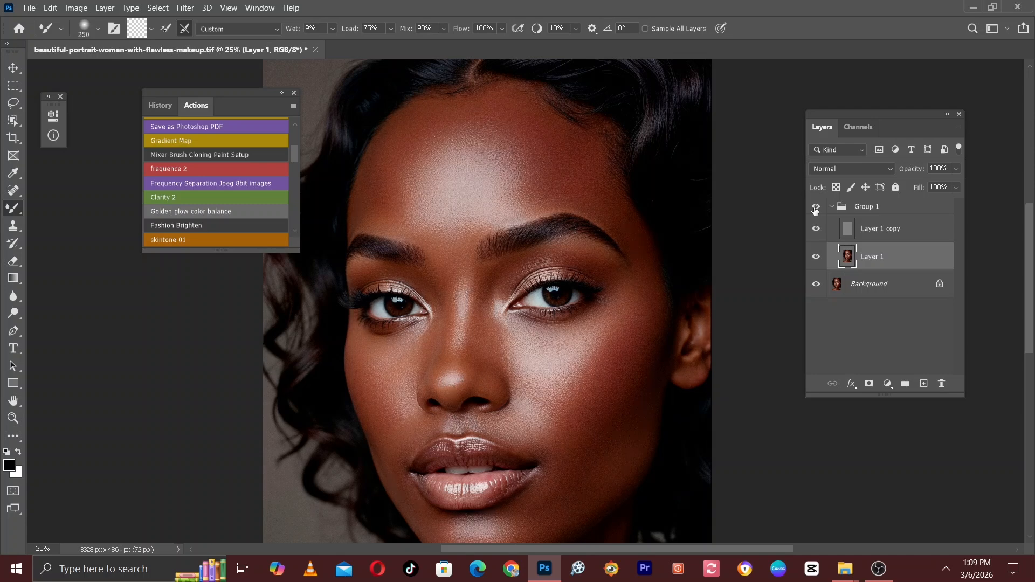
click(816, 208)
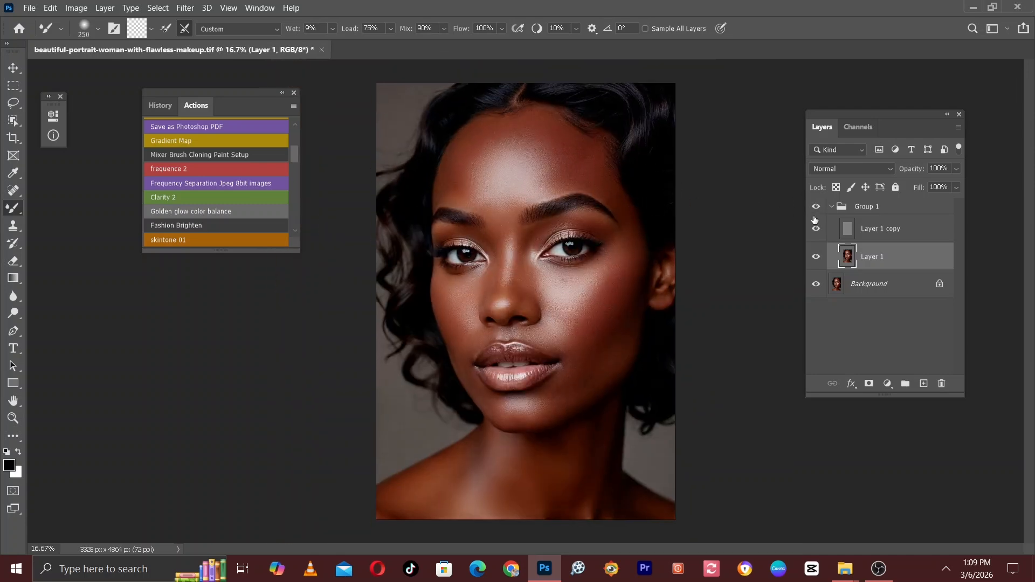
click(833, 207)
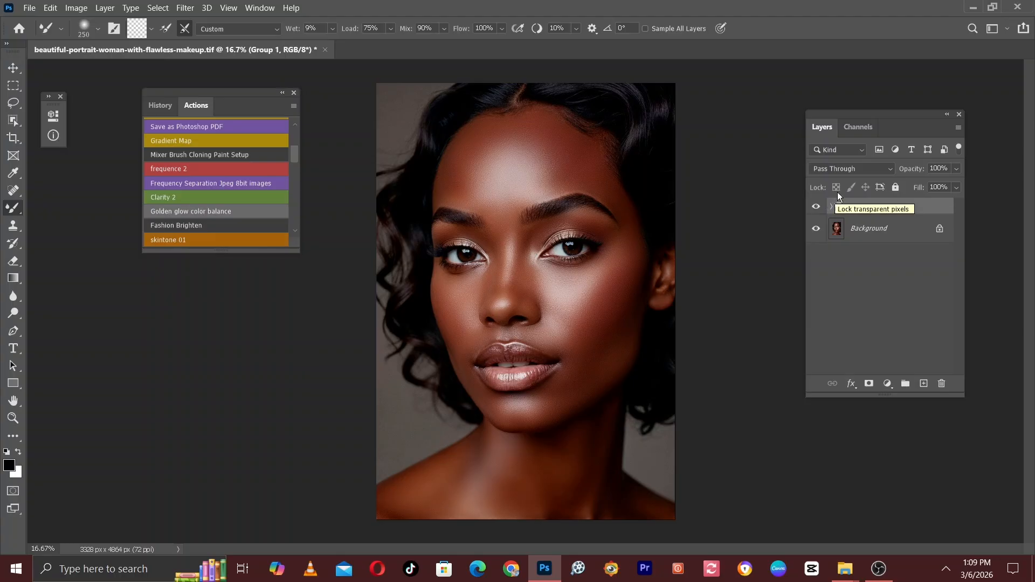
click(844, 270)
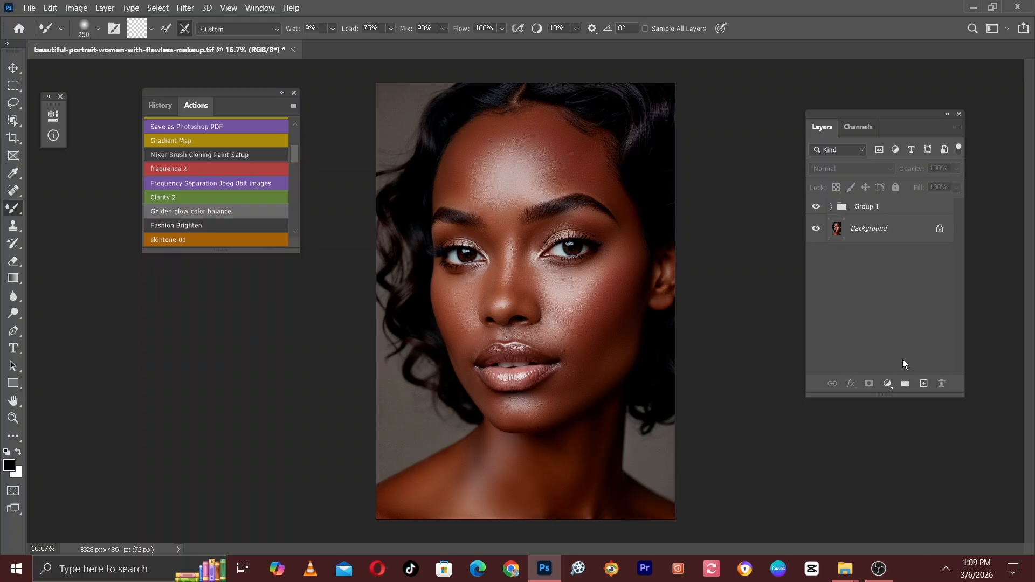
Step: Add a brightening Curves adjustment layer above Group 1 with its curve raised at input 81, and invert its mask to black
click(888, 388)
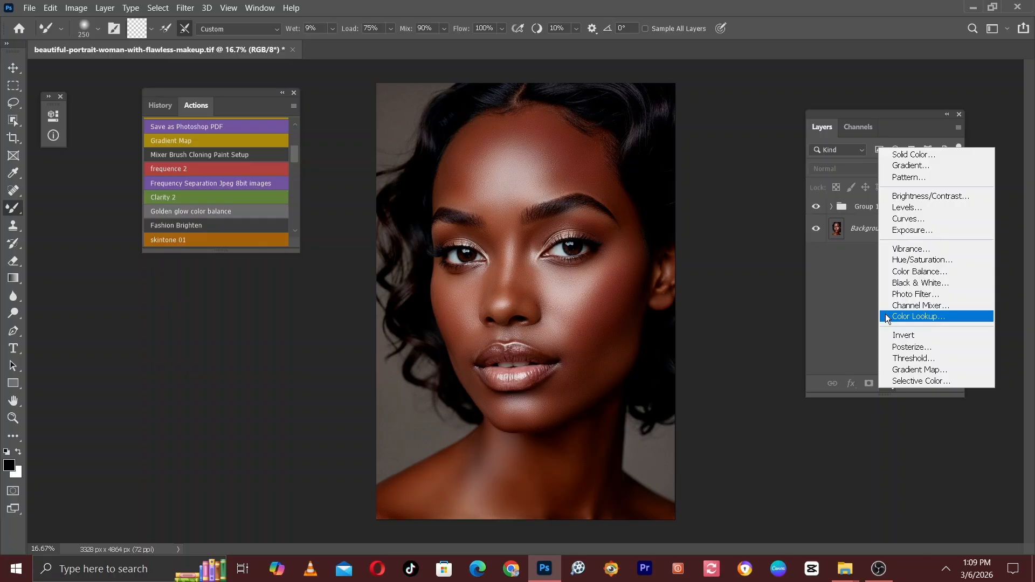
click(830, 299)
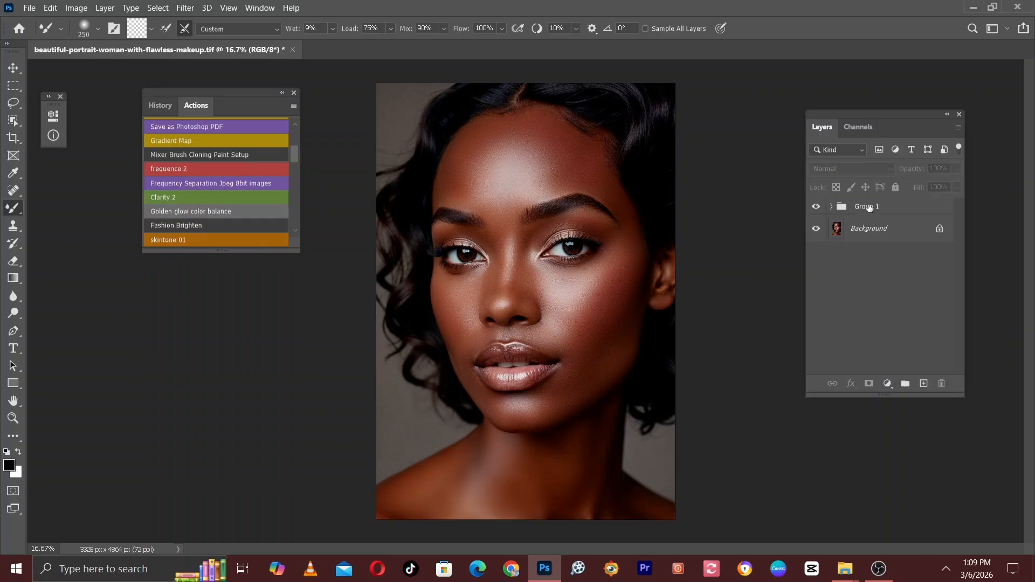
click(887, 386)
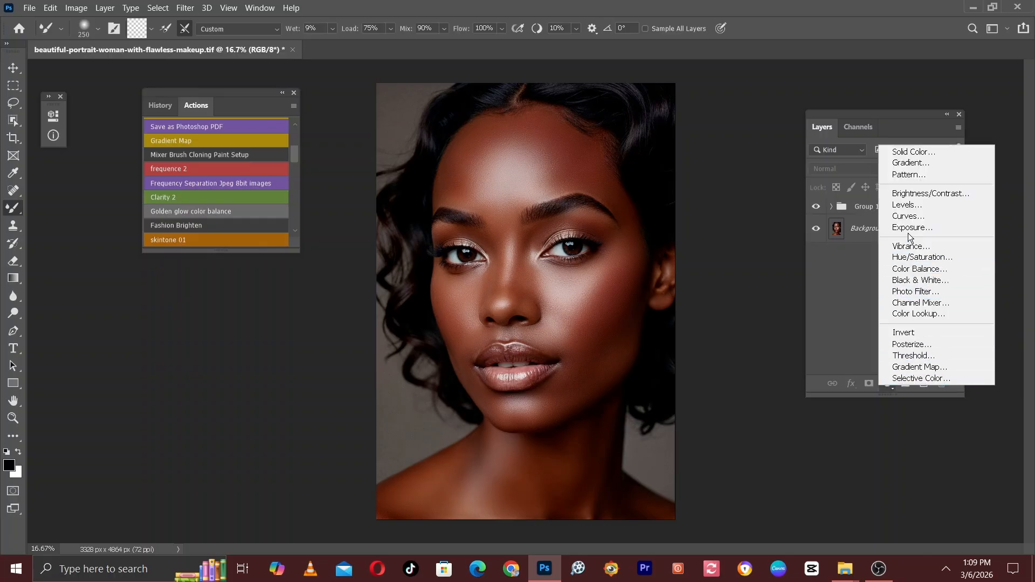
click(910, 217)
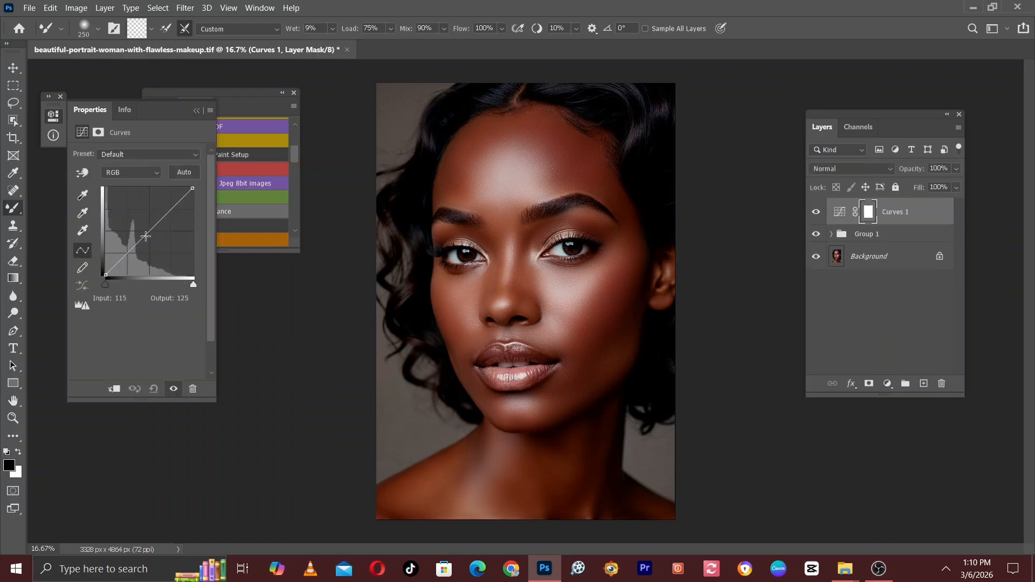
drag(142, 231, 133, 223)
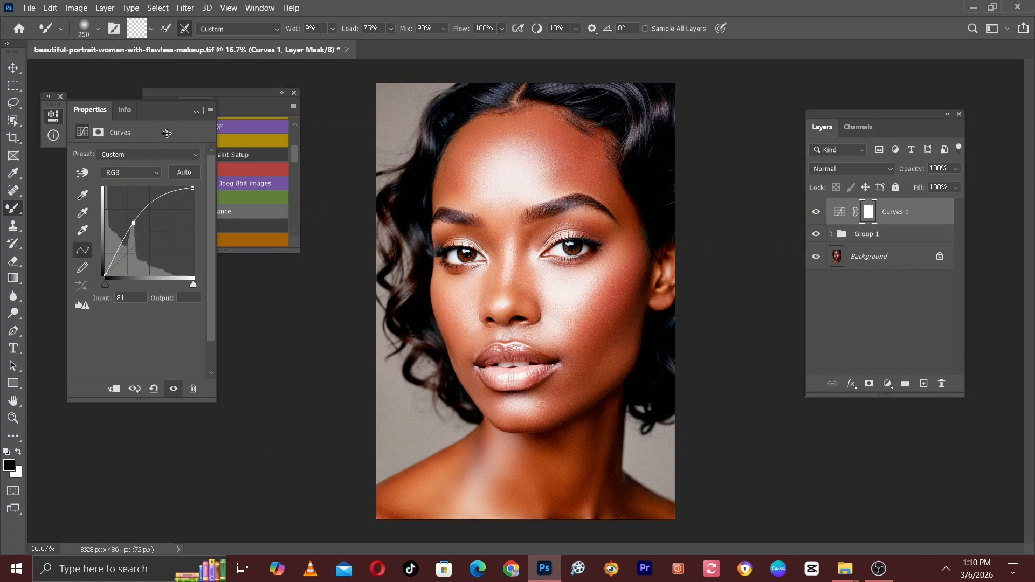
click(196, 111)
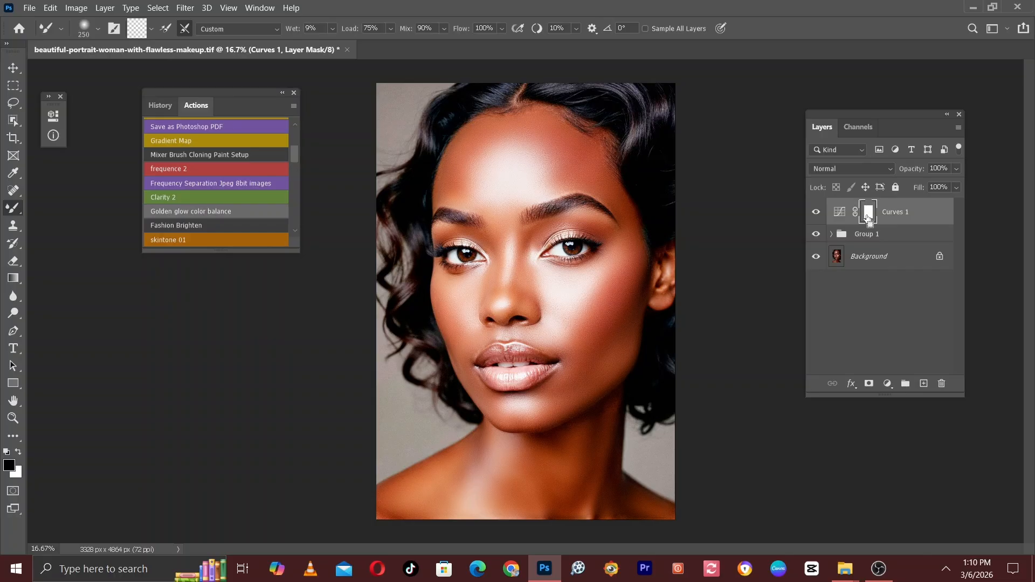
key(ctrl+i)
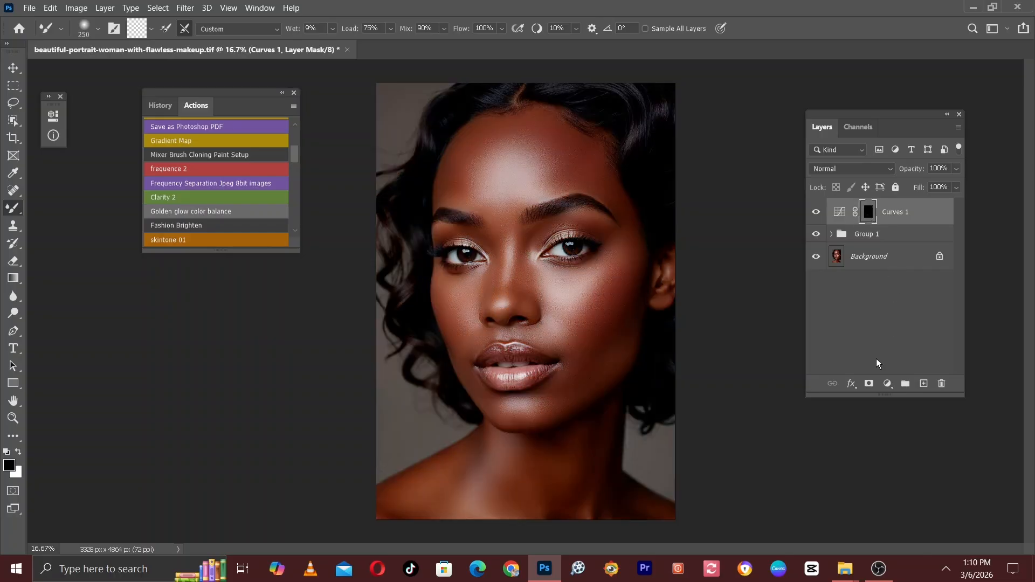
Step: Add a second, darkening Curves adjustment layer with its curve lowered at input 159, and invert its mask to black
click(888, 384)
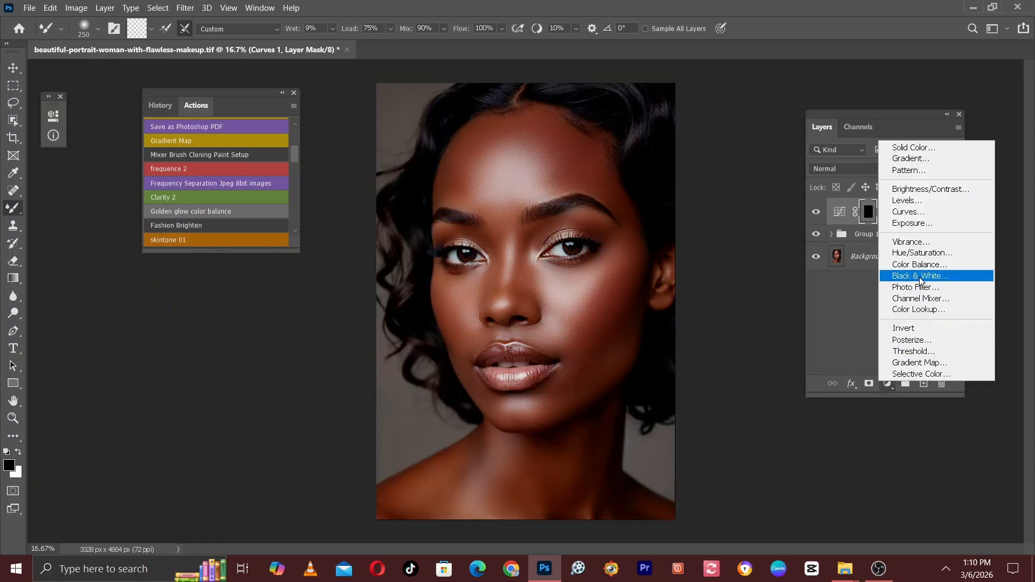
click(908, 212)
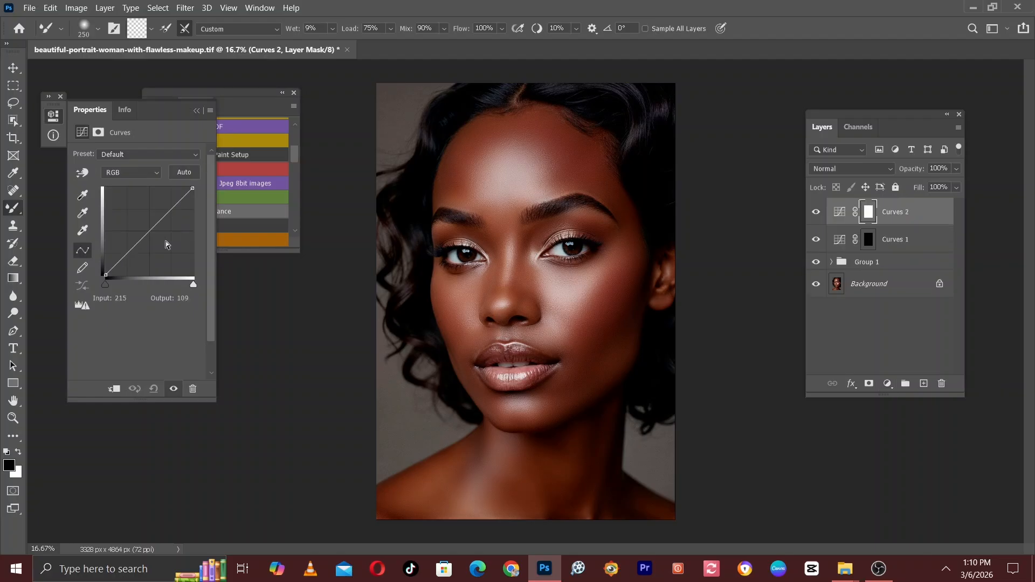
drag(147, 231, 160, 244)
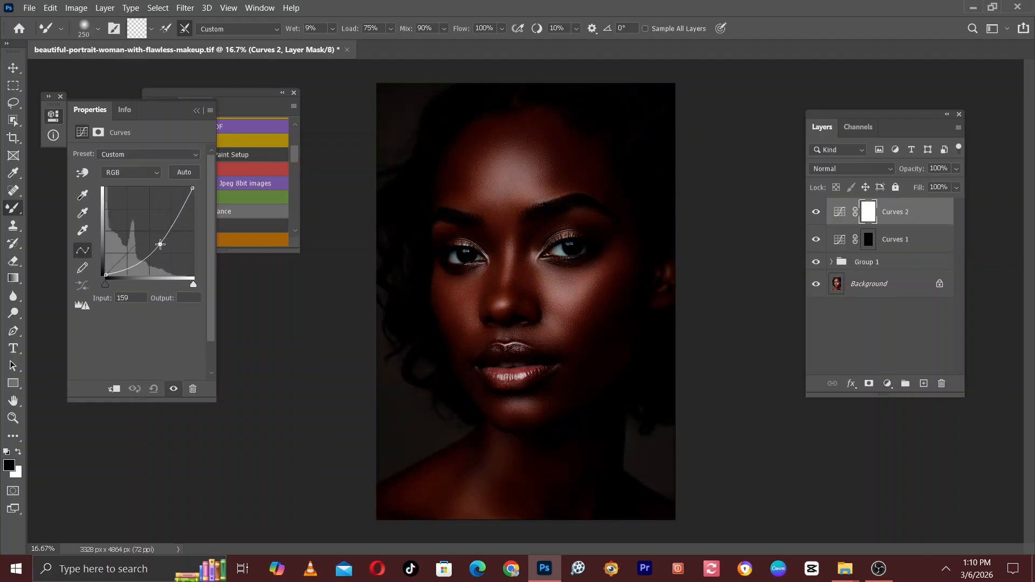
click(196, 111)
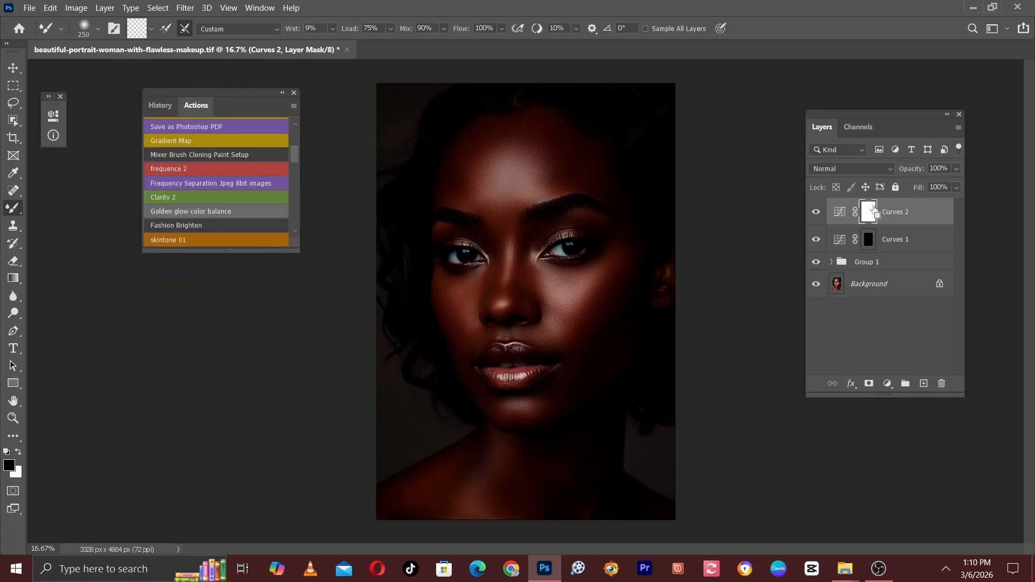
key(ctrl+i)
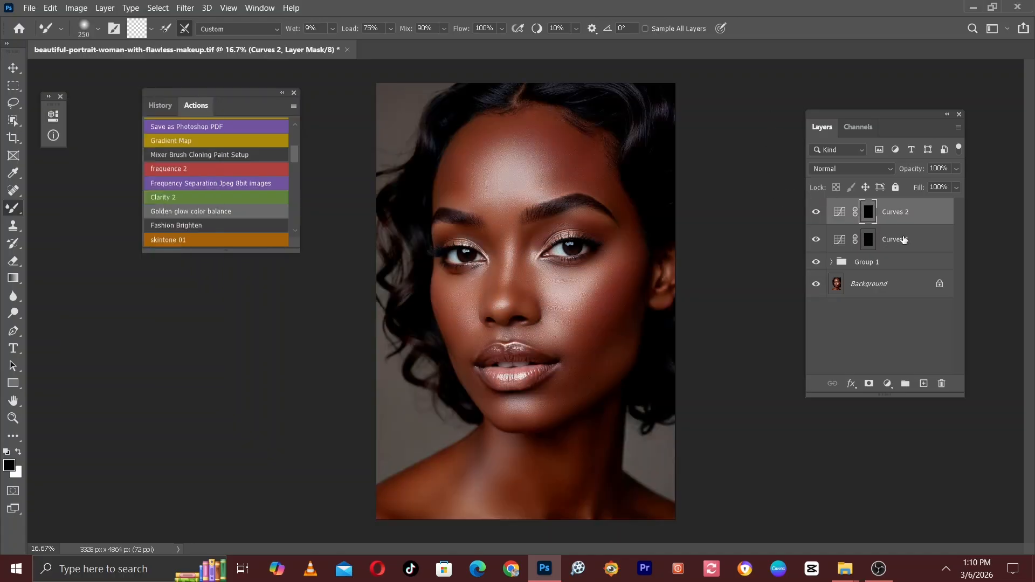
Step: Rename the brightening Curves layer to Dodge and the darkening Curves layer to Burn
double_click(895, 240)
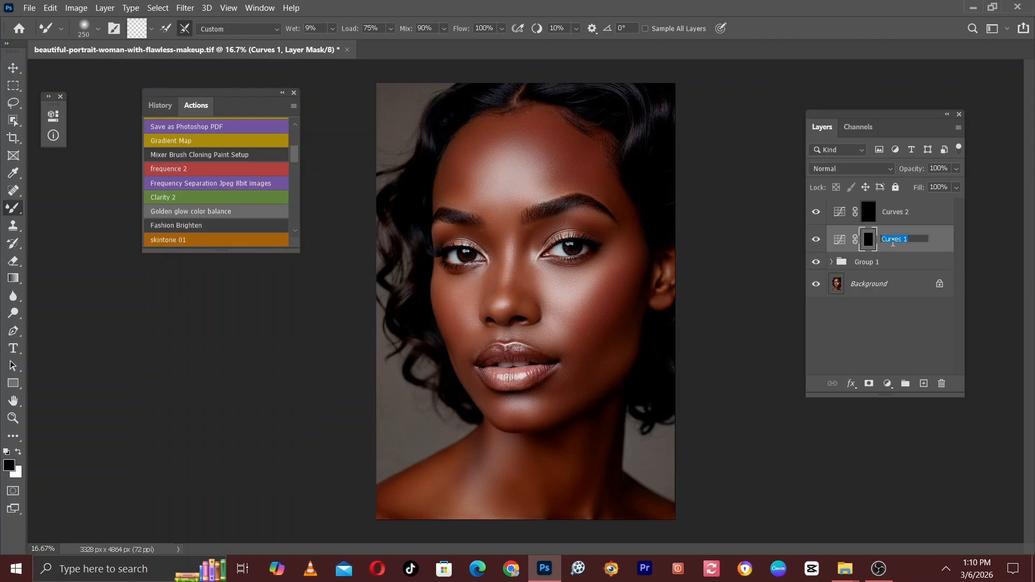
text(Dodge)
double_click(909, 214)
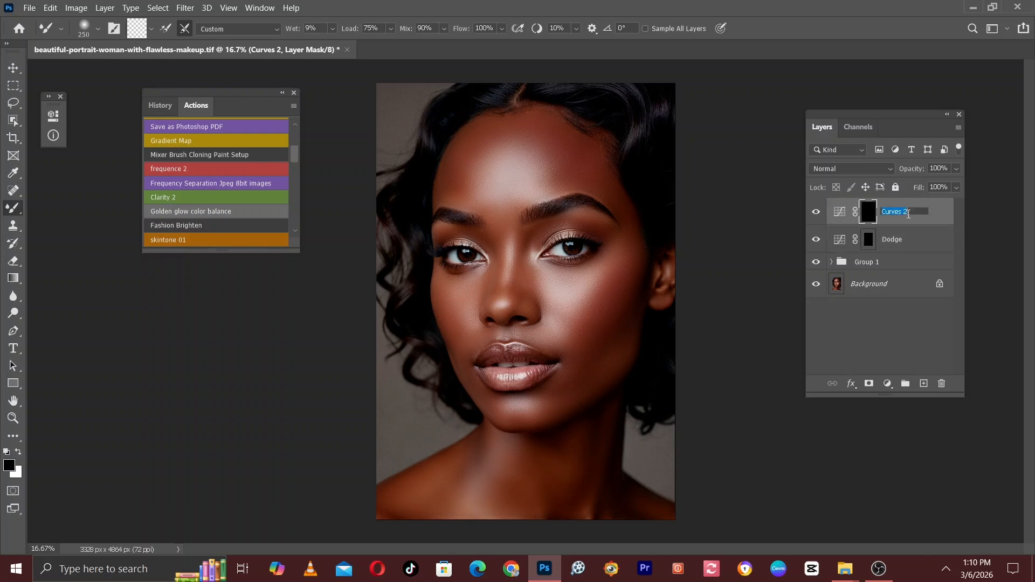
text(Burn)
click(870, 324)
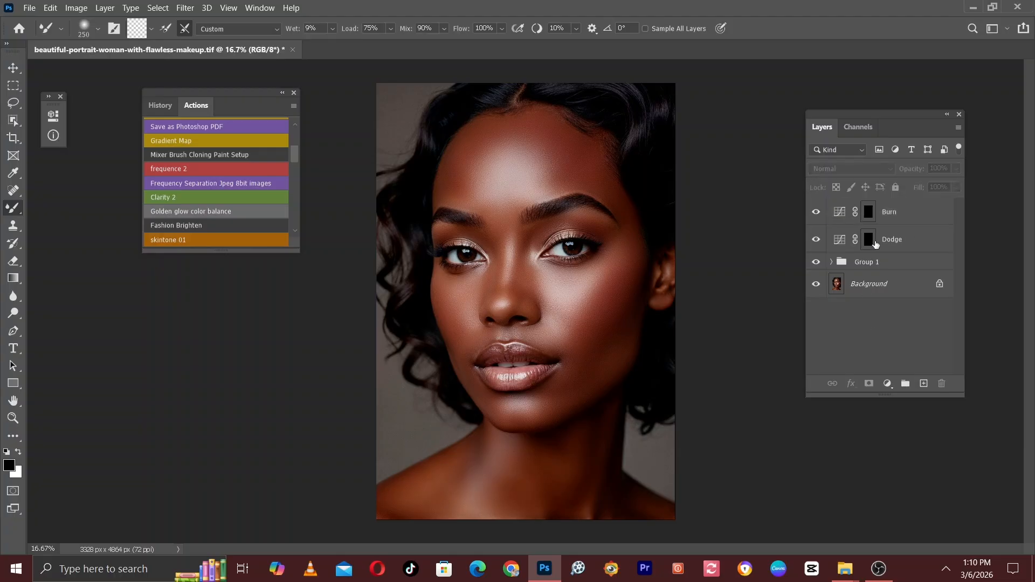
Step: Target the Dodge layer's mask and switch to the Brush tool with the Hard Round preset
click(870, 241)
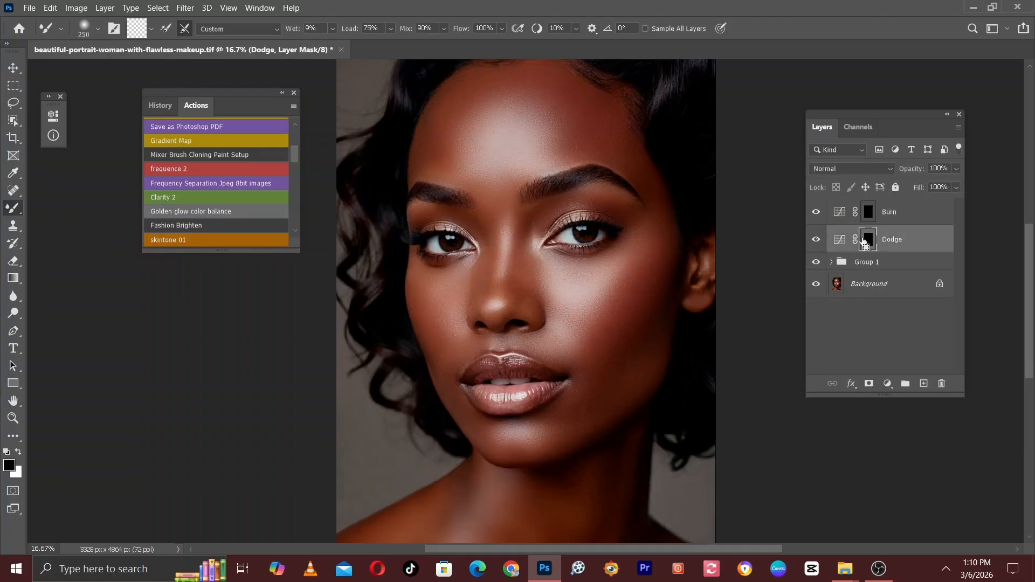
key(ctrl+plus)
key(ctrl+plus)
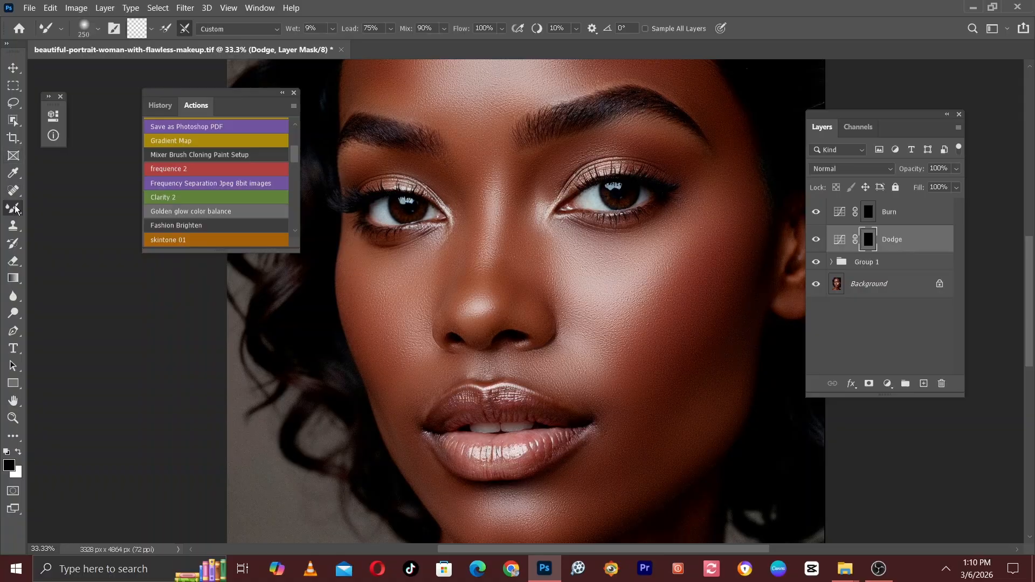
right_click(15, 212)
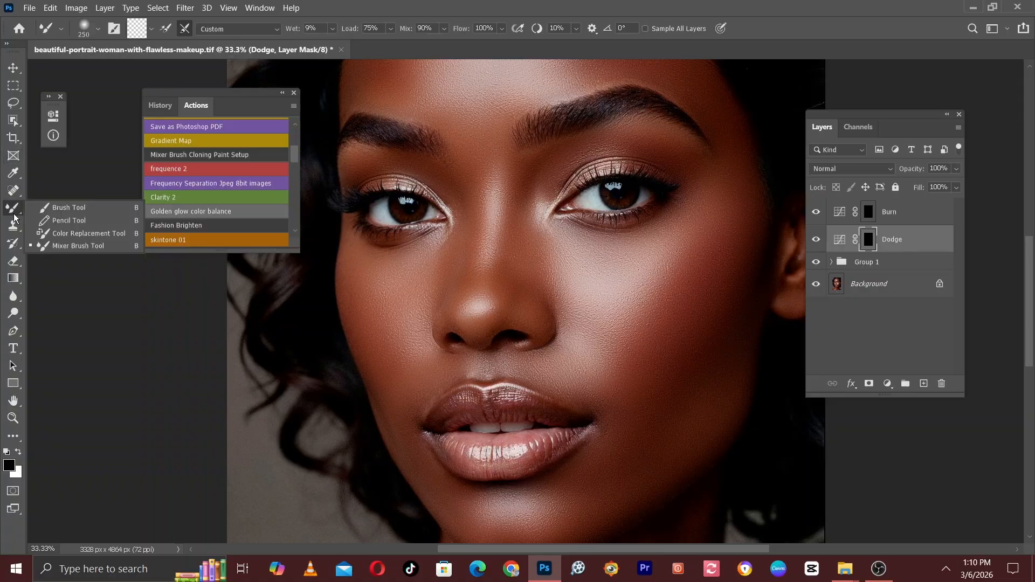
click(67, 211)
click(98, 29)
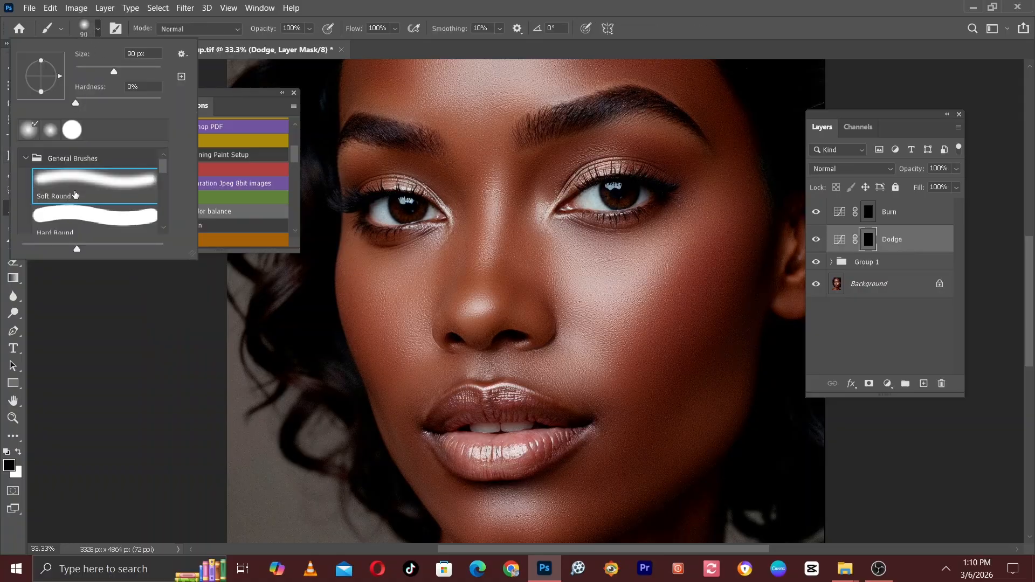
double_click(80, 214)
Step: Make white the foreground color and paint stacked horizontal strokes across the forehead on the Dodge mask with a 90-pixel brush
drag(462, 99, 494, 264)
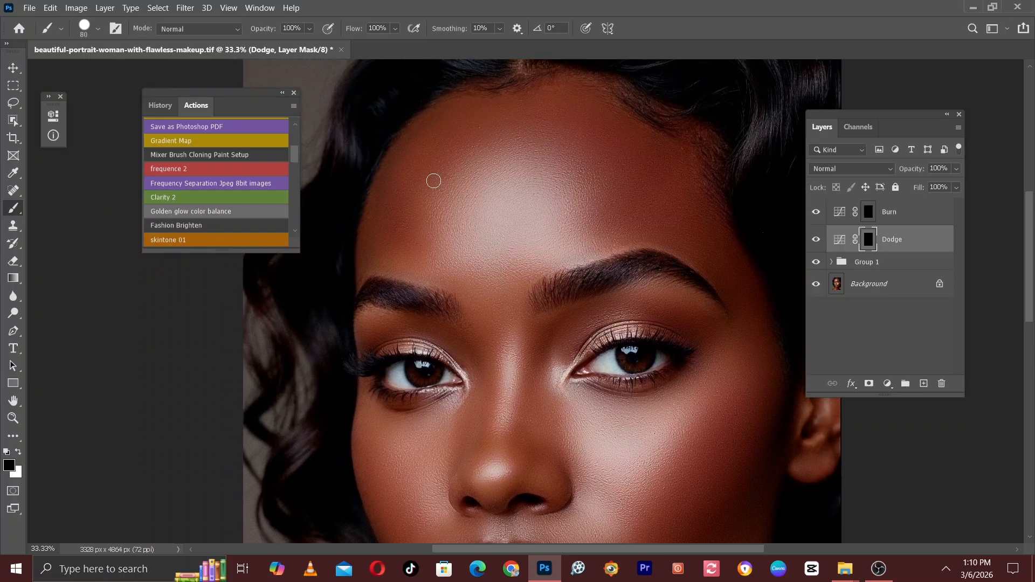
key(bracketleft)
drag(478, 163, 561, 152)
click(19, 456)
key(bracketright)
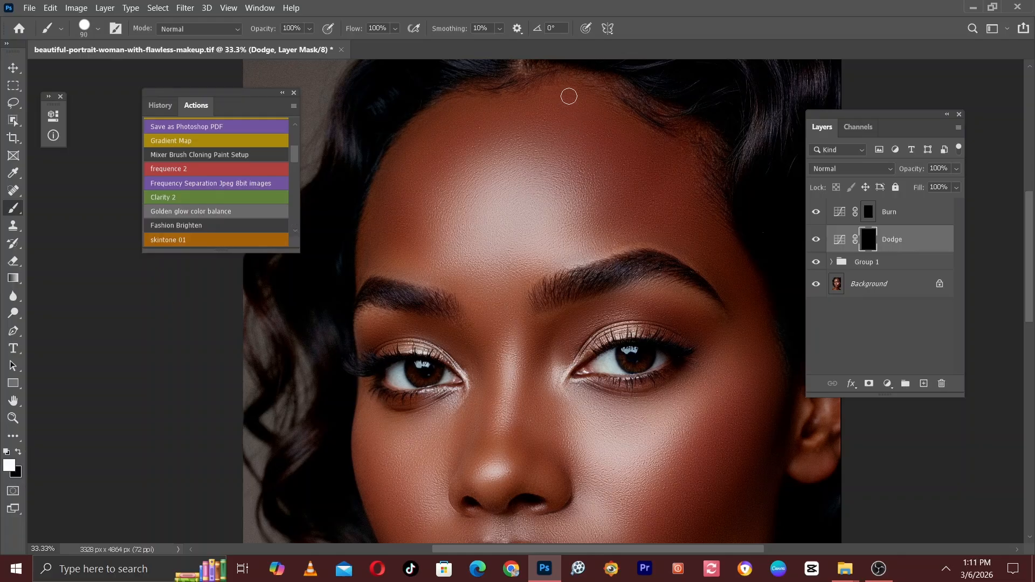
click(439, 167)
drag(461, 161, 555, 151)
click(441, 194)
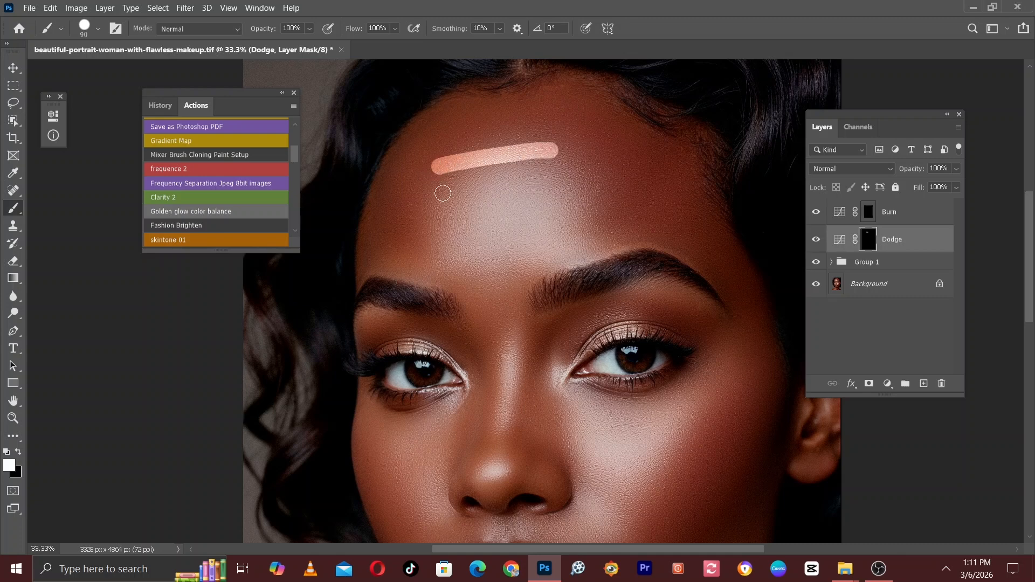
drag(441, 194, 590, 175)
drag(444, 222, 598, 198)
drag(441, 251, 620, 227)
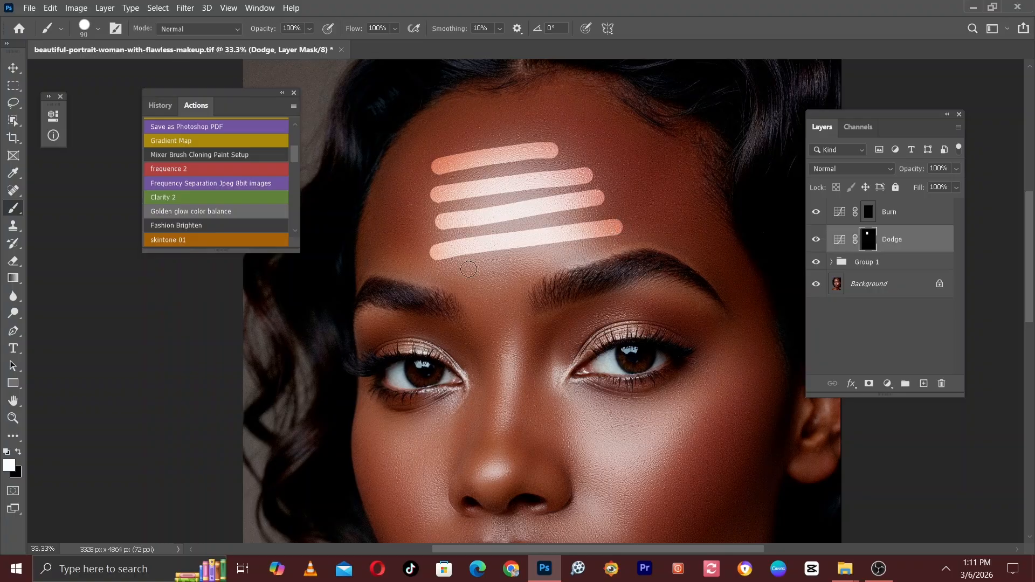
drag(467, 268, 548, 254)
Step: Paint white Dodge strokes down the nose bridge and across the under-eye and upper cheek on the image's right side
mouse_move(506, 326)
mouse_down()
mouse_move(517, 168)
mouse_move(521, 264)
mouse_move(502, 334)
mouse_up()
drag(661, 308, 568, 290)
key(bracketleft)
drag(509, 231, 599, 238)
drag(503, 253, 590, 262)
drag(503, 276, 580, 291)
mouse_move(507, 304)
mouse_down()
mouse_move(561, 328)
mouse_move(533, 335)
mouse_up()
drag(440, 304, 658, 275)
key(bracketleft)
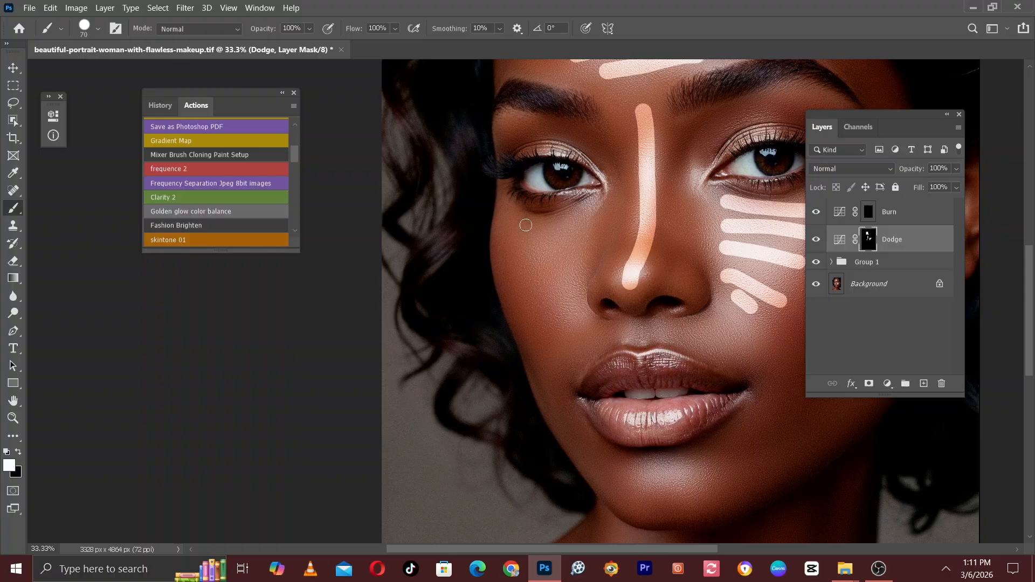
Step: Paint white Dodge strokes under the eye and across the cheek on the image's left side with a 70-pixel brush
drag(522, 225, 590, 212)
drag(523, 250, 578, 233)
drag(526, 274, 574, 252)
click(559, 316)
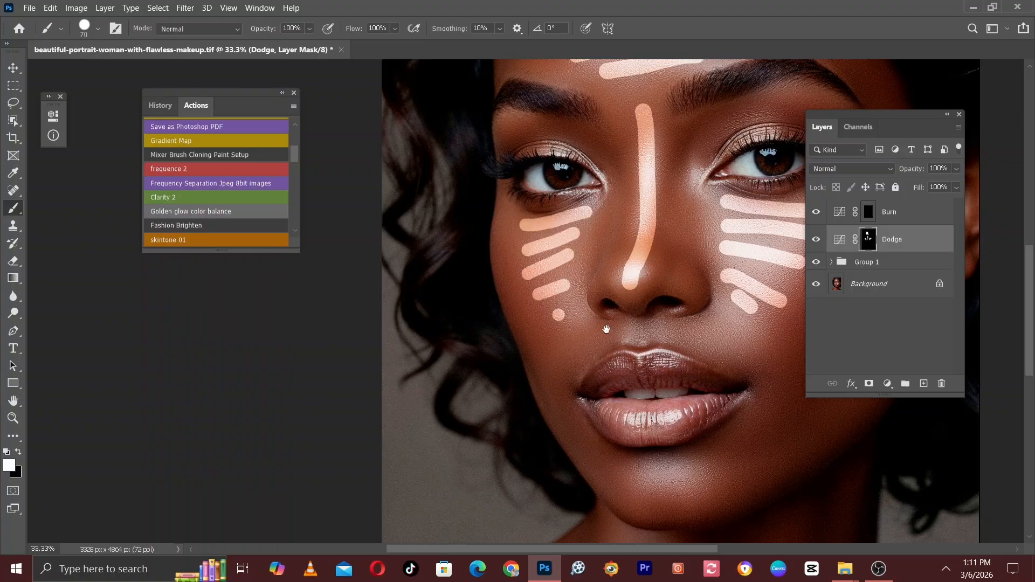
Step: Paint short white Dodge strokes across the chin and just above the upper lip with a 60-pixel brush
drag(607, 332, 549, 173)
key(bracketleft)
drag(572, 303, 635, 311)
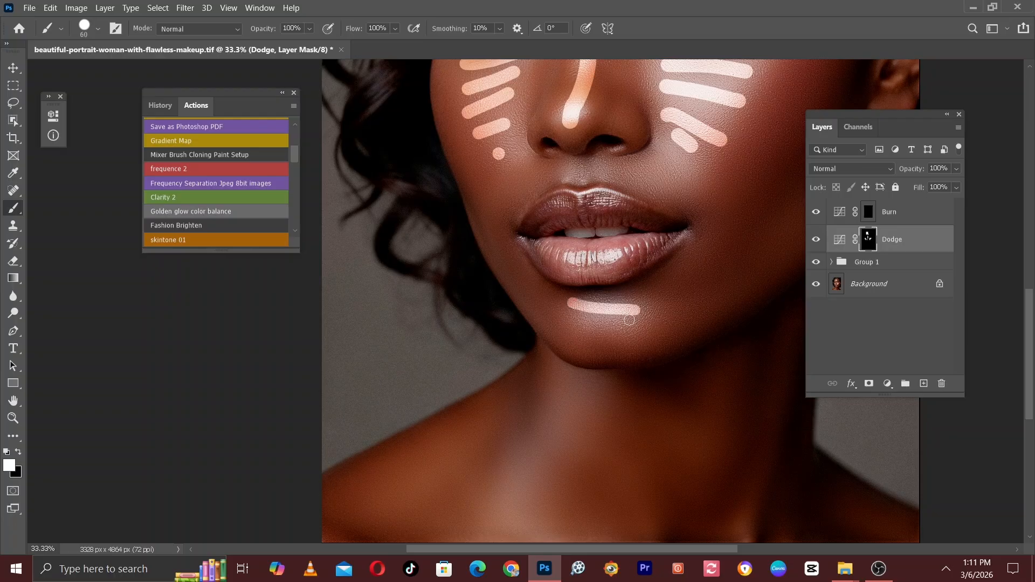
drag(570, 324, 634, 327)
mouse_move(595, 292)
mouse_down()
mouse_move(624, 295)
mouse_move(638, 312)
mouse_up()
key(ctrl+minus)
drag(620, 206, 578, 329)
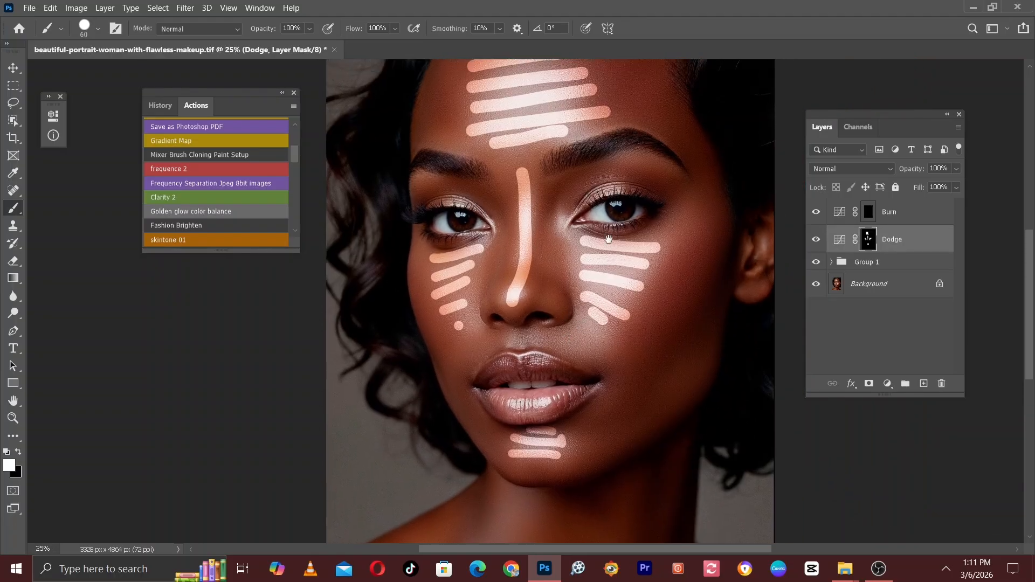
mouse_move(608, 240)
mouse_down()
mouse_move(594, 337)
mouse_move(549, 216)
mouse_up()
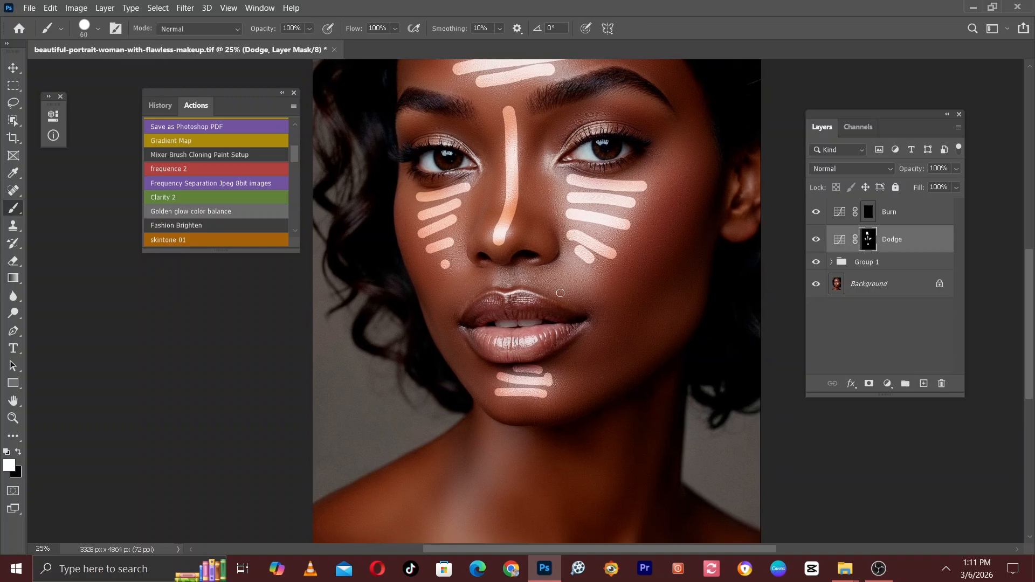
drag(496, 278, 523, 278)
Step: Target the Burn layer's mask and paint white strokes around the forehead's edges and hairline with a 70-pixel brush
drag(579, 176, 584, 358)
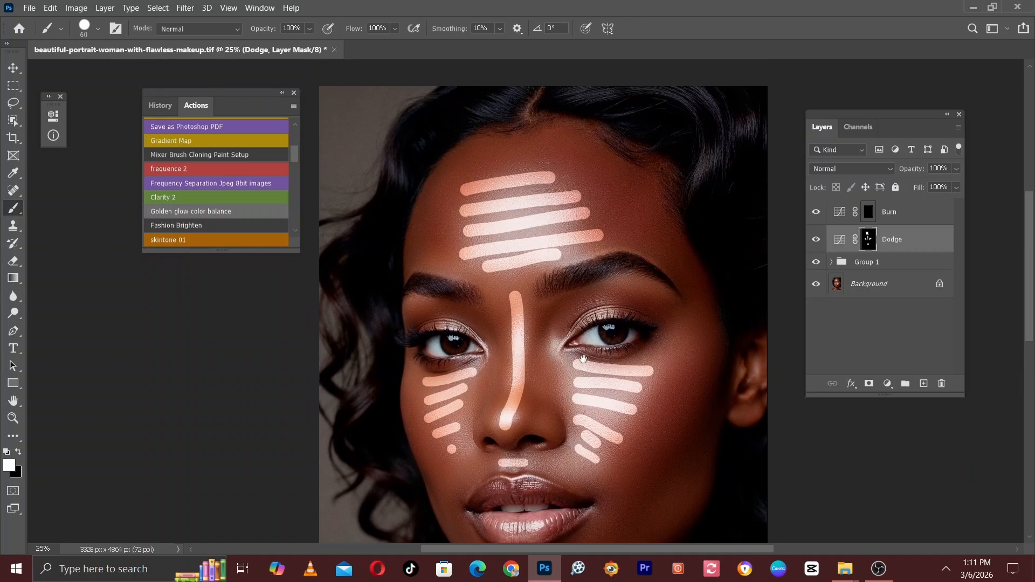
click(869, 213)
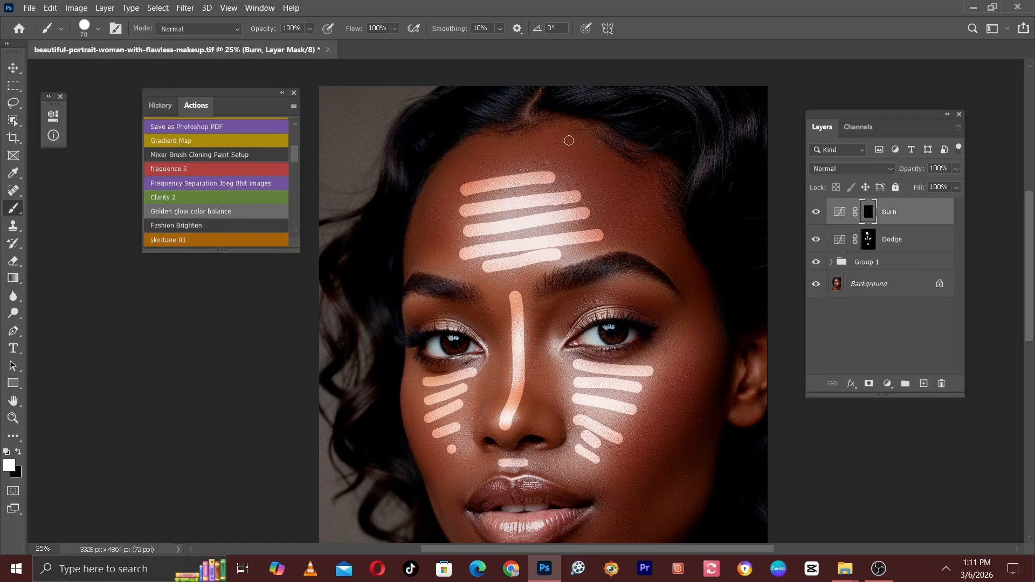
mouse_move(569, 140)
mouse_down()
mouse_move(653, 189)
mouse_move(639, 201)
mouse_move(674, 223)
mouse_move(666, 236)
mouse_move(689, 251)
mouse_up()
mouse_move(463, 164)
mouse_down()
mouse_move(423, 216)
mouse_move(442, 216)
mouse_move(412, 269)
mouse_move(440, 238)
mouse_move(444, 262)
mouse_up()
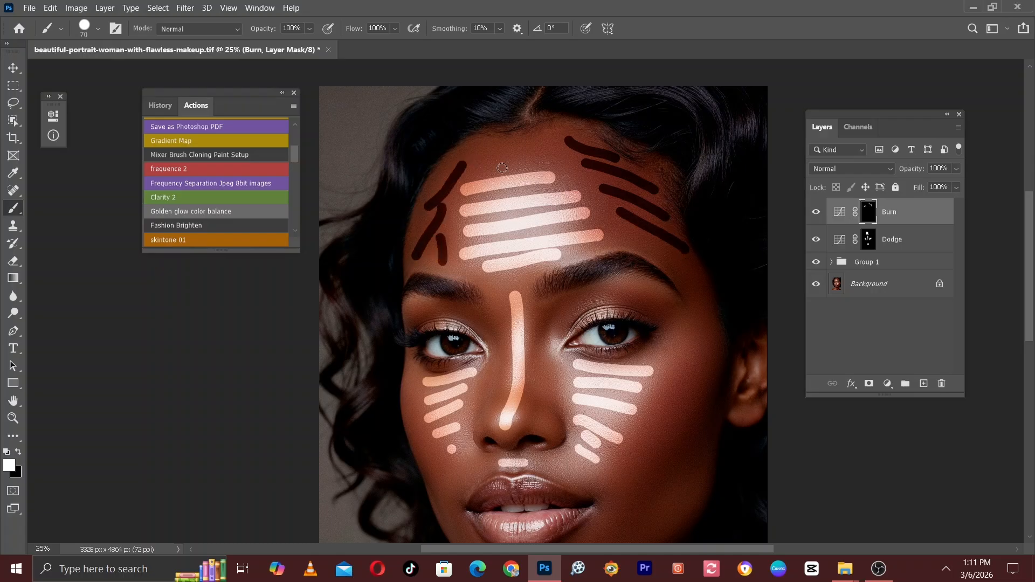
mouse_move(485, 153)
mouse_down()
mouse_move(559, 142)
mouse_move(535, 158)
mouse_up()
Step: Paint diagonal Burn strokes from the temple down the cheek on the image's right side and along the opposite jawline, using a 90-pixel brush
mouse_move(738, 288)
mouse_down()
mouse_move(680, 121)
mouse_move(645, 119)
mouse_move(647, 146)
mouse_up()
key(])
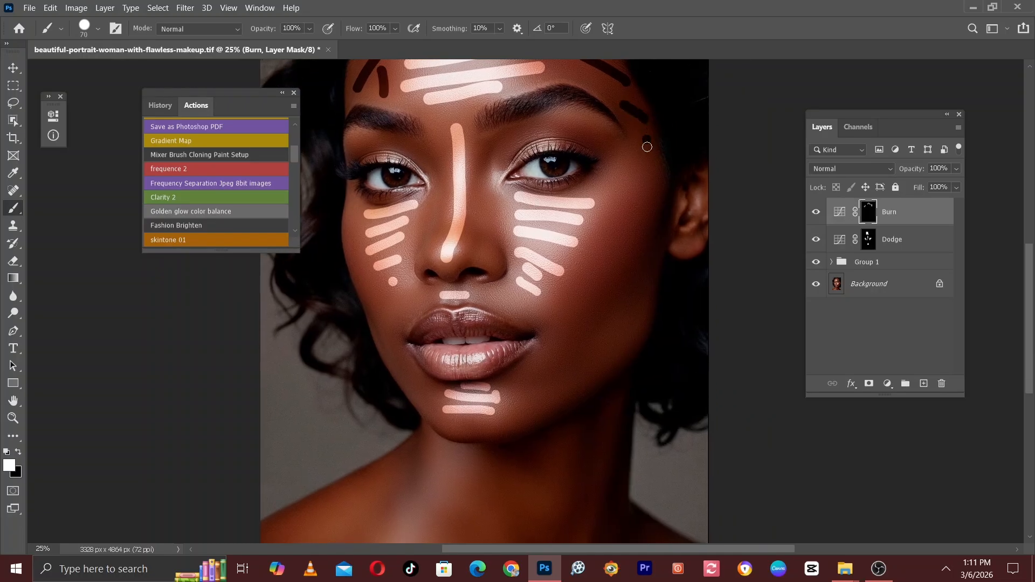
drag(635, 215, 644, 131)
key(])
drag(652, 83, 556, 249)
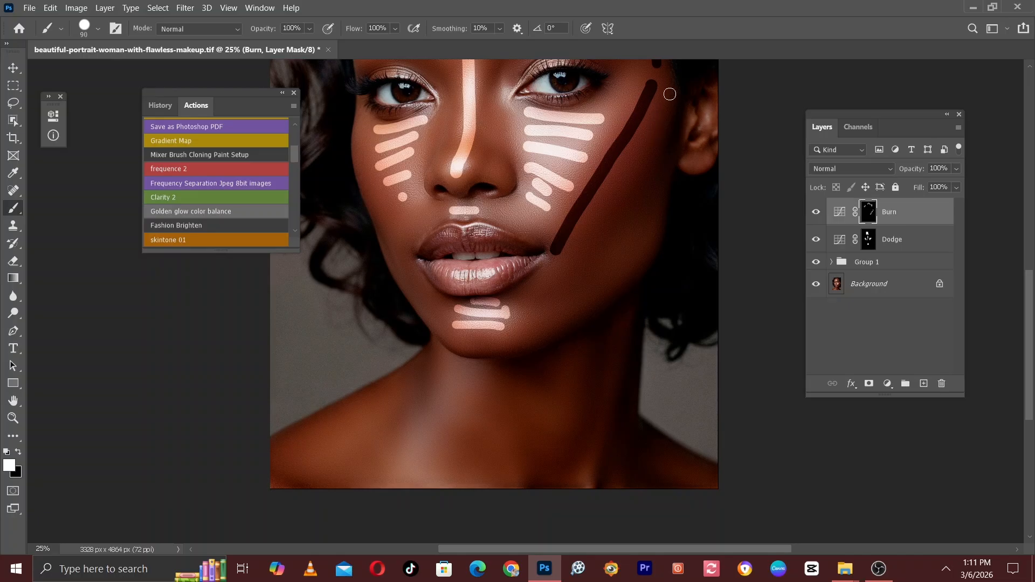
drag(671, 95, 576, 254)
drag(664, 151, 568, 289)
drag(662, 209, 603, 265)
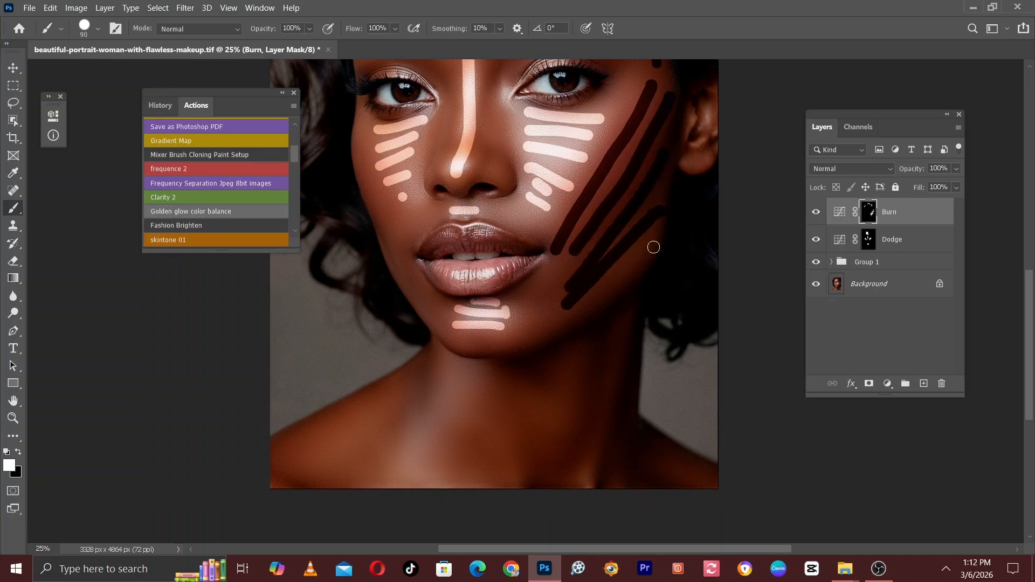
key(ctrl+z)
mouse_move(654, 238)
mouse_down()
mouse_move(592, 297)
mouse_move(522, 308)
mouse_up()
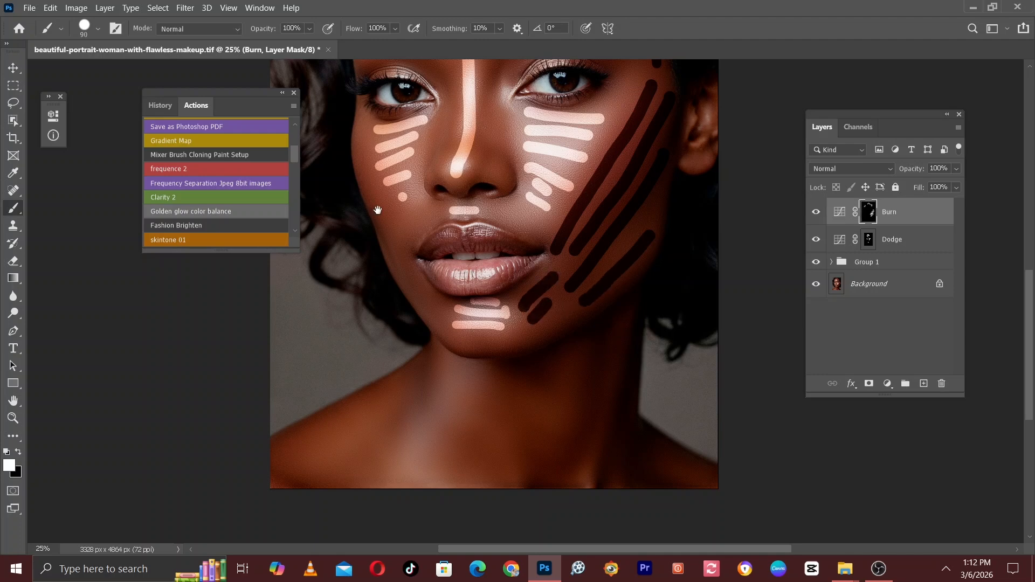
mouse_move(374, 212)
mouse_down()
mouse_move(466, 232)
mouse_move(467, 220)
mouse_move(528, 337)
mouse_up()
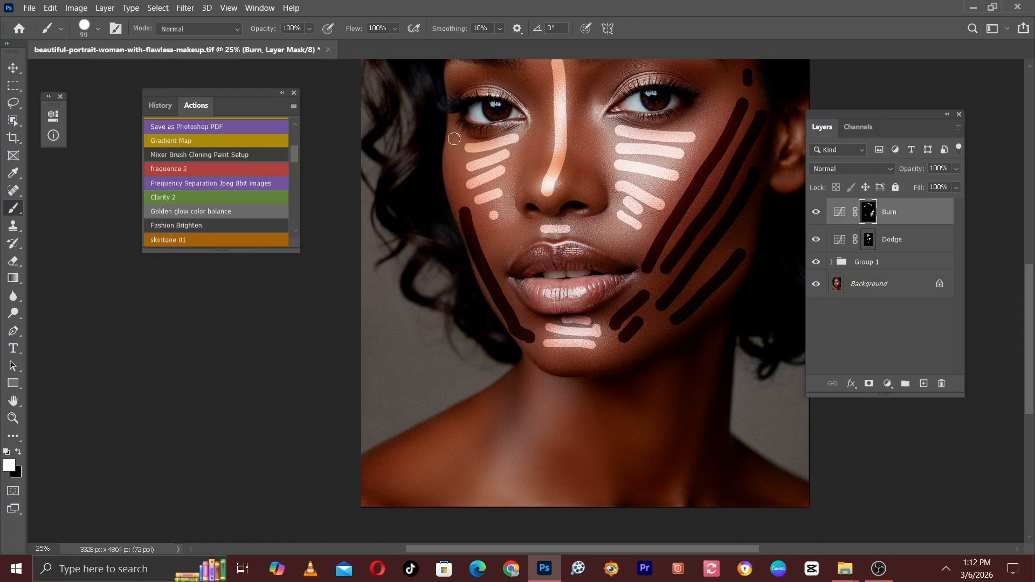
Step: Paint Burn strokes down both sides of the nose and short ones beneath the eyebrows with a 70-pixel brush
drag(559, 144, 507, 236)
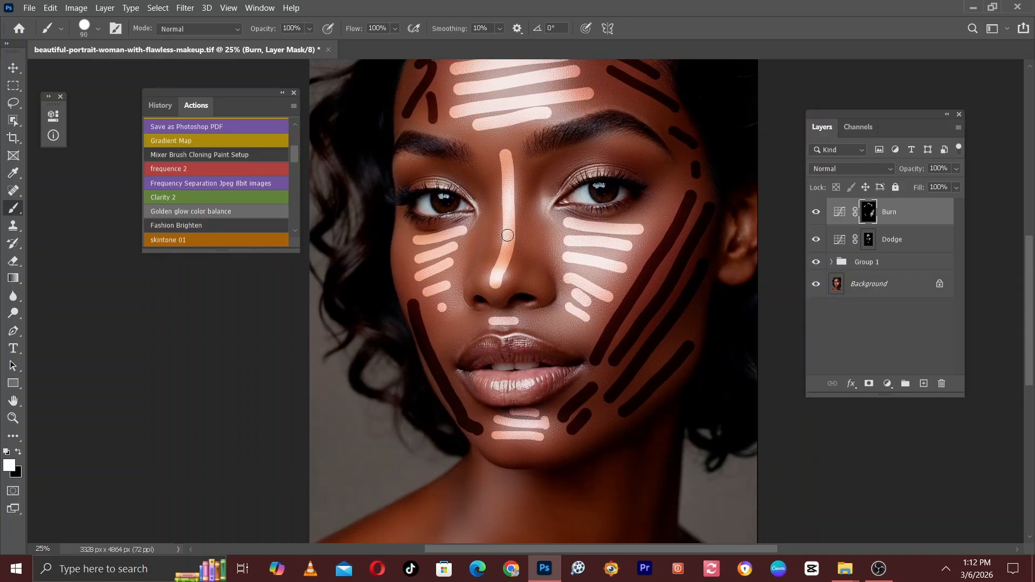
key(bracketleft)
drag(540, 190, 552, 284)
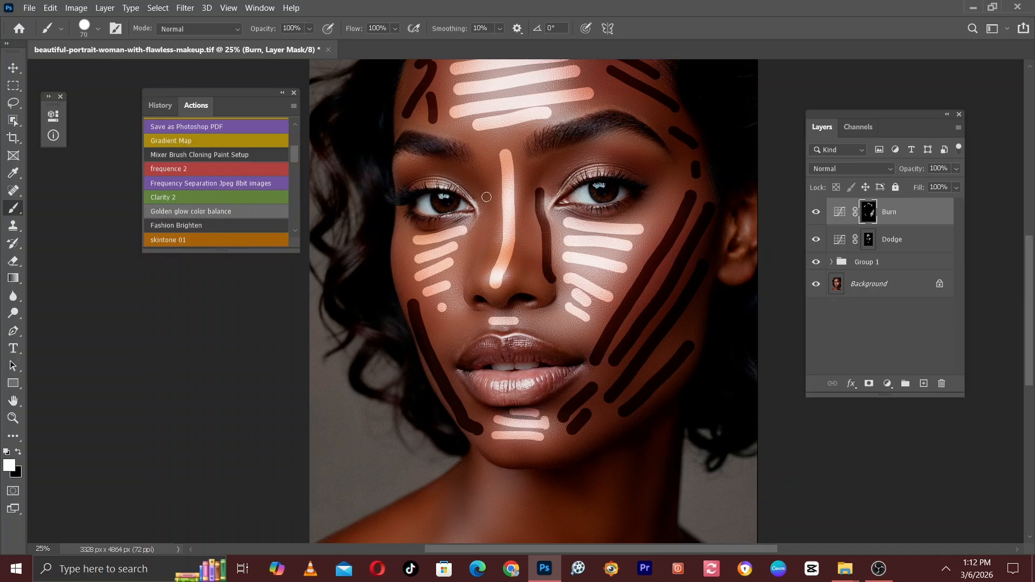
drag(487, 196, 466, 287)
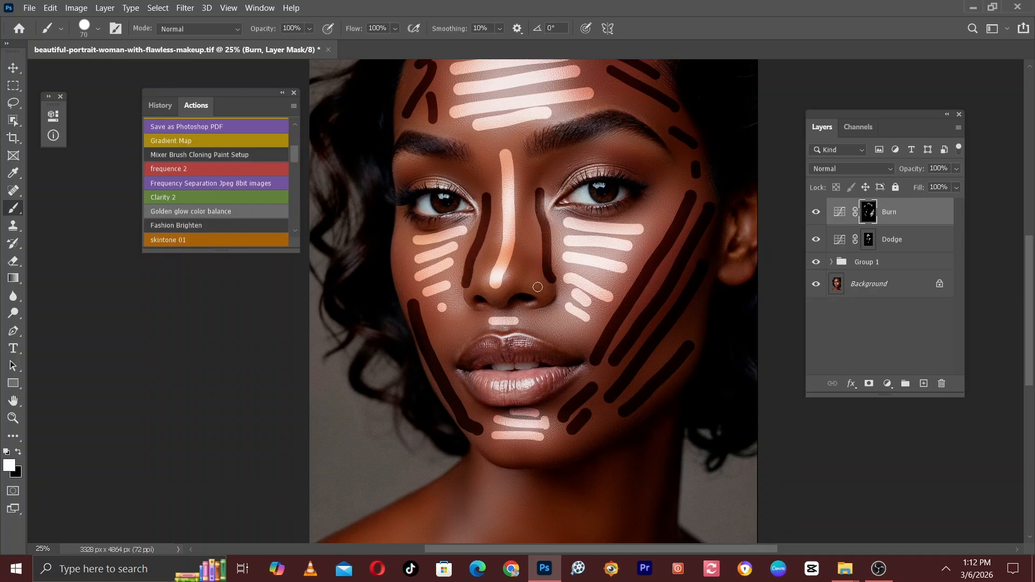
drag(537, 287, 545, 291)
drag(549, 177, 578, 160)
drag(641, 155, 662, 172)
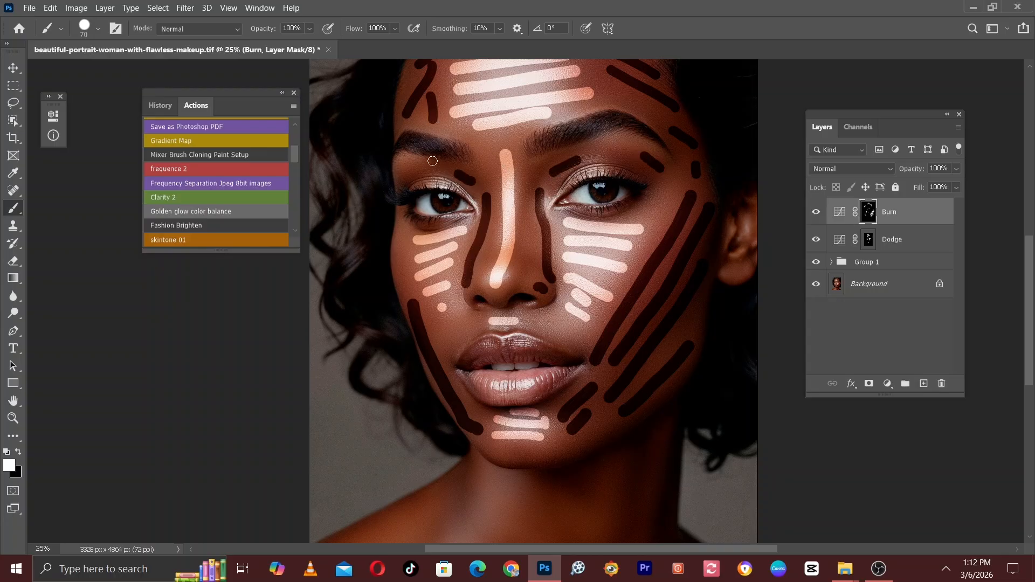
key(ctrl+minus)
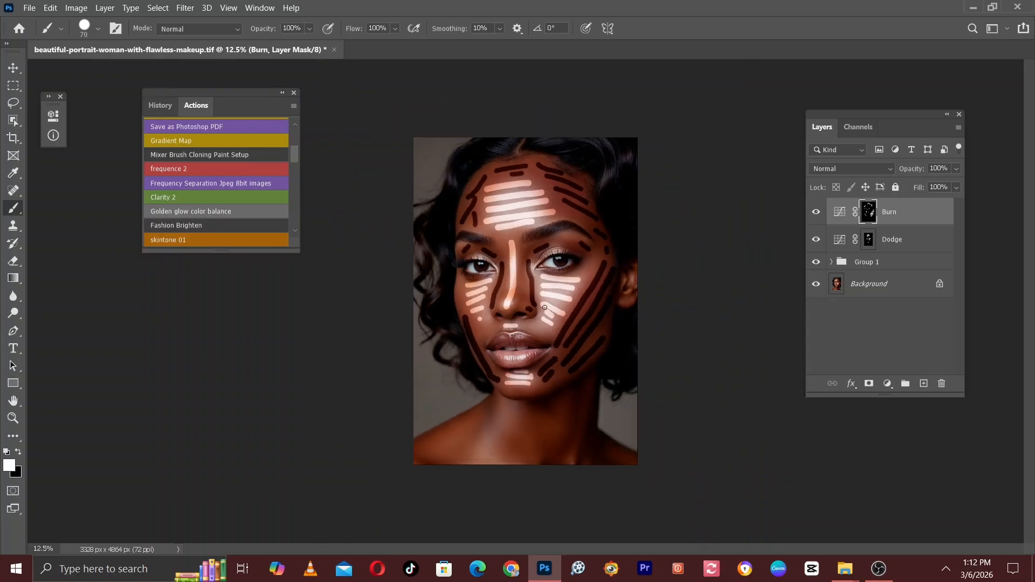
key(bracketright)
click(541, 435)
key(ctrl+z)
key(ctrl+plus)
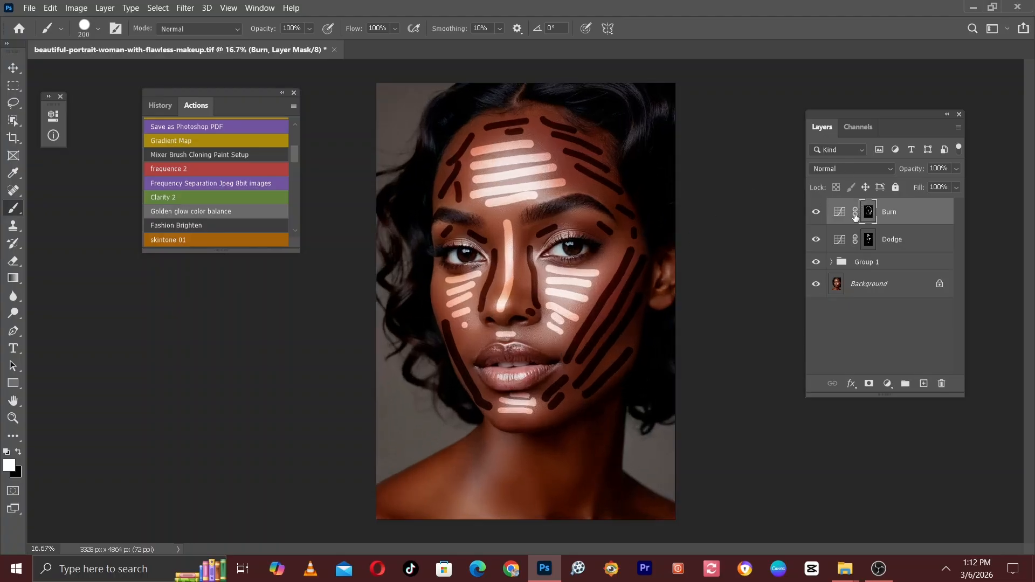
Step: Group the Burn and Dodge layers together and expand the new group
shift+click(907, 246)
key(x)
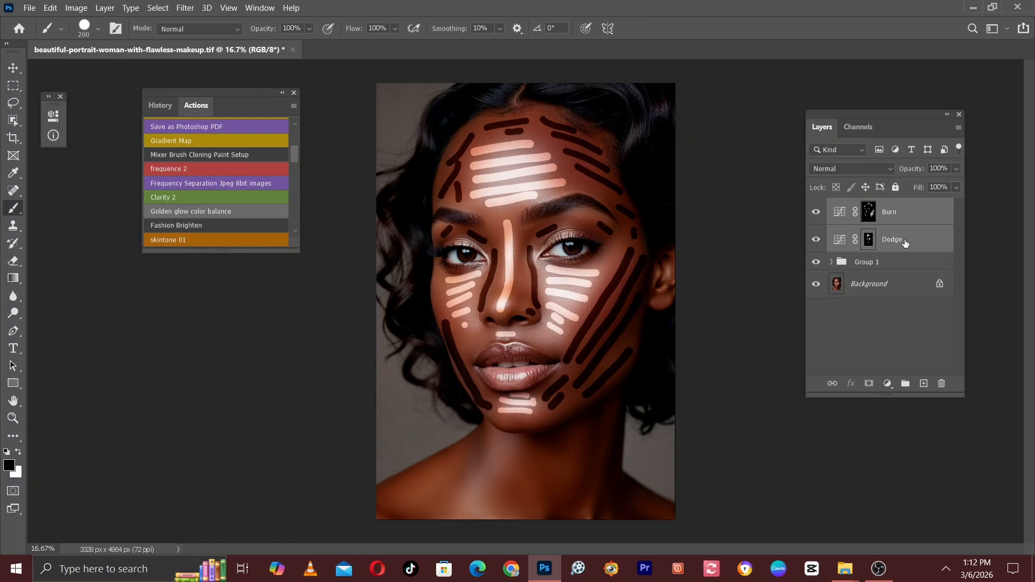
key(ctrl+g)
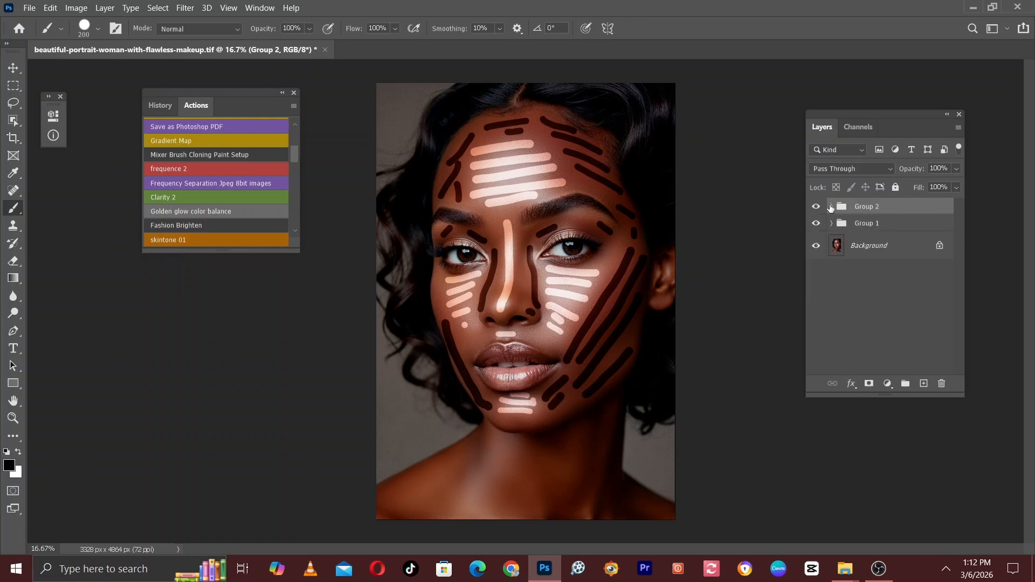
click(831, 208)
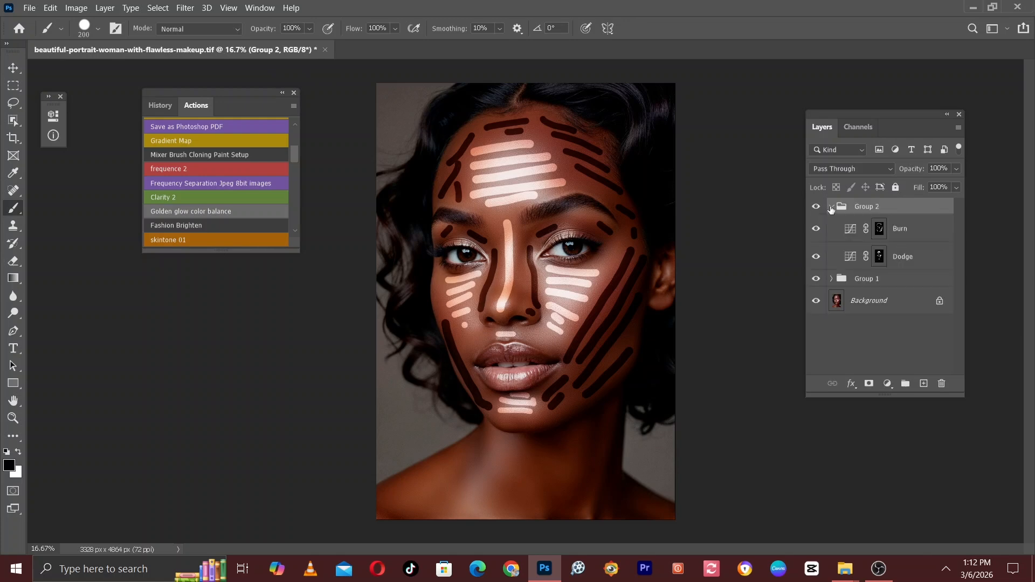
Step: Target the Dodge layer's mask and feather it to 85.4 px in the mask properties
click(881, 258)
key(x)
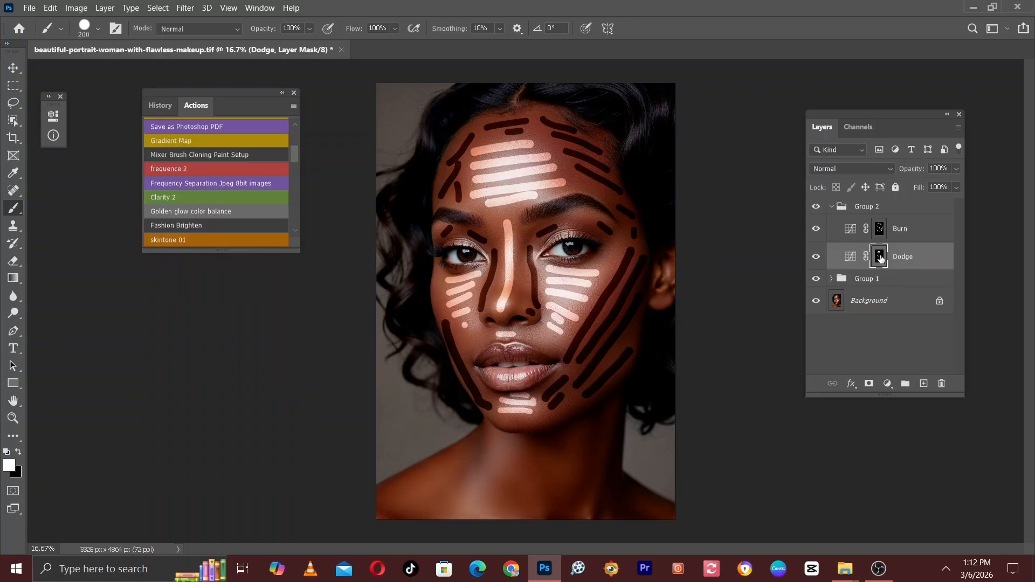
double_click(881, 257)
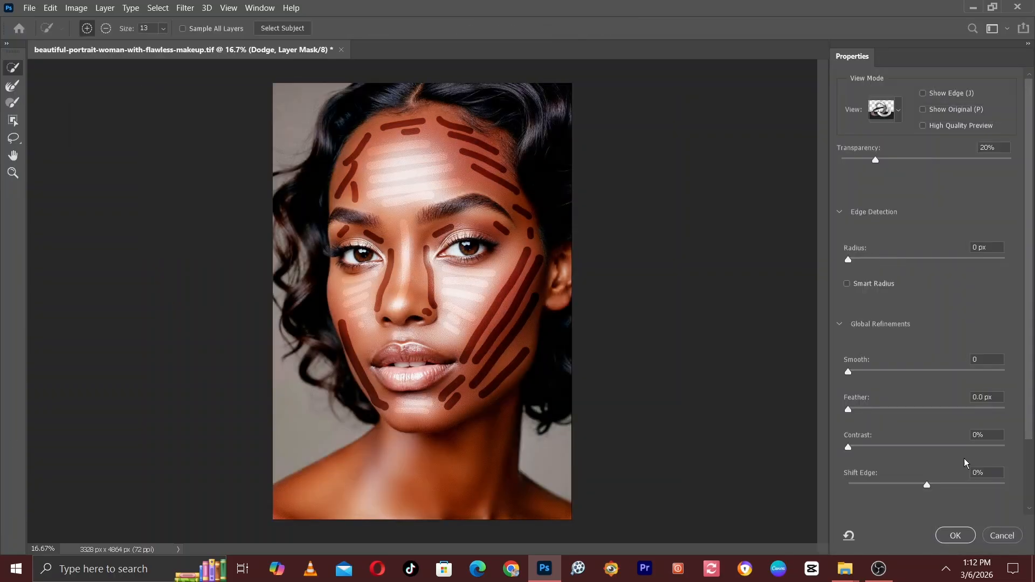
click(1007, 539)
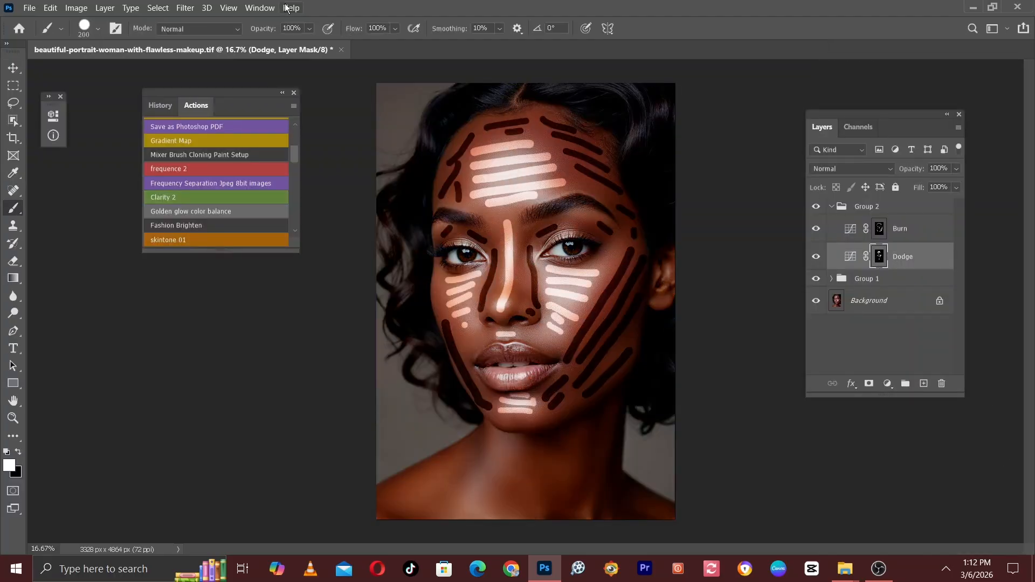
click(260, 8)
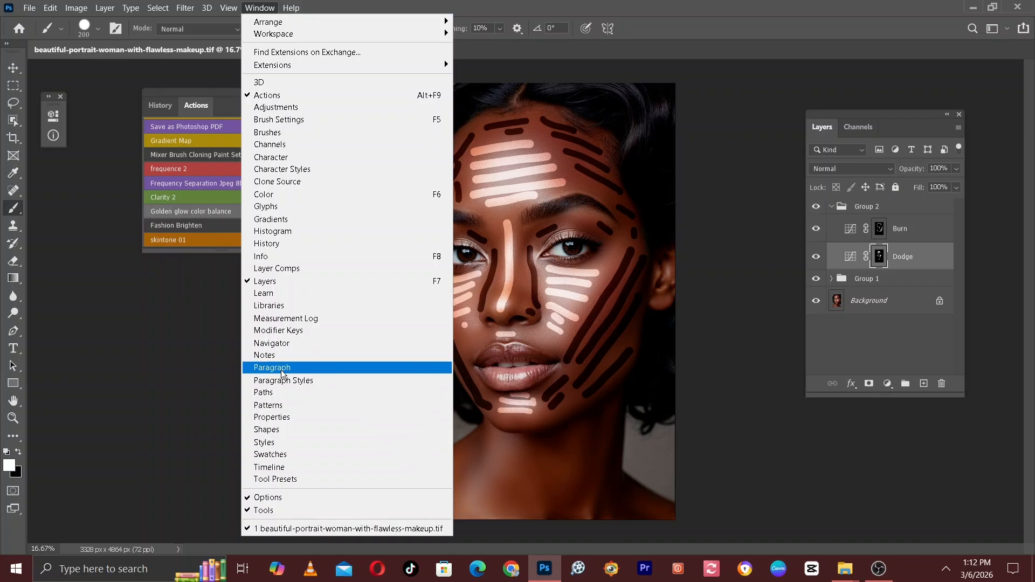
click(295, 419)
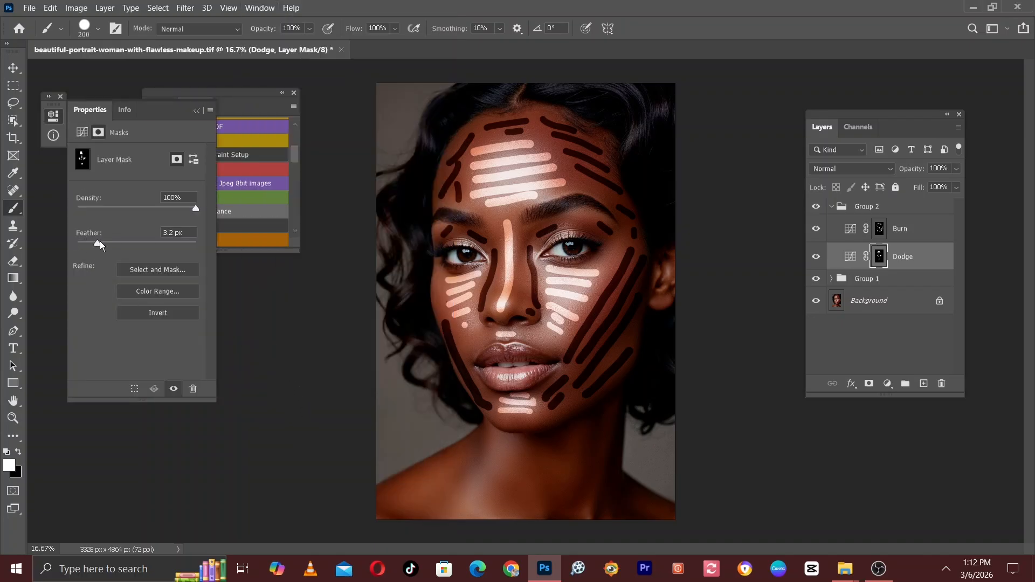
mouse_move(100, 241)
mouse_down()
mouse_move(84, 234)
mouse_move(145, 244)
mouse_up()
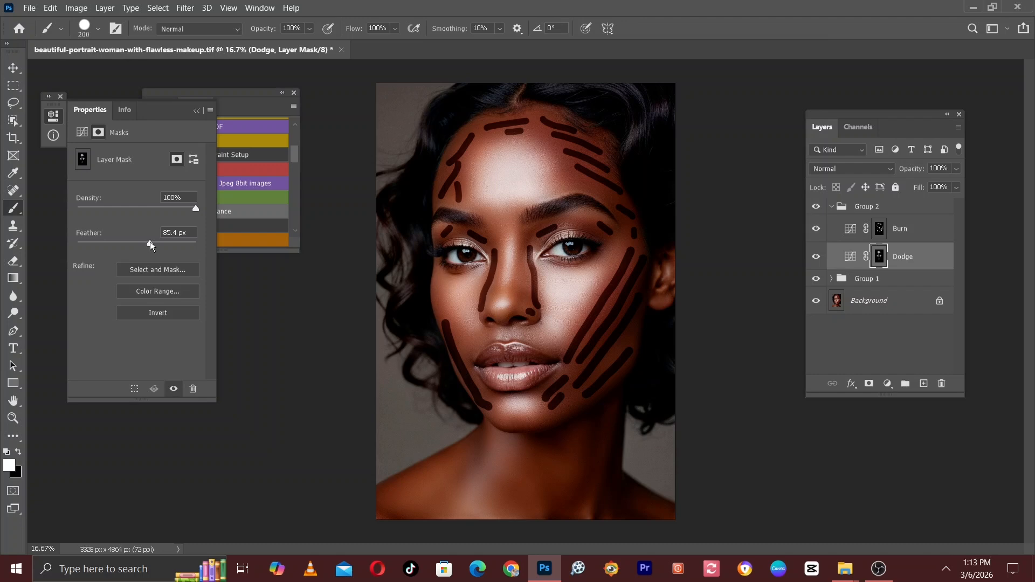
click(196, 111)
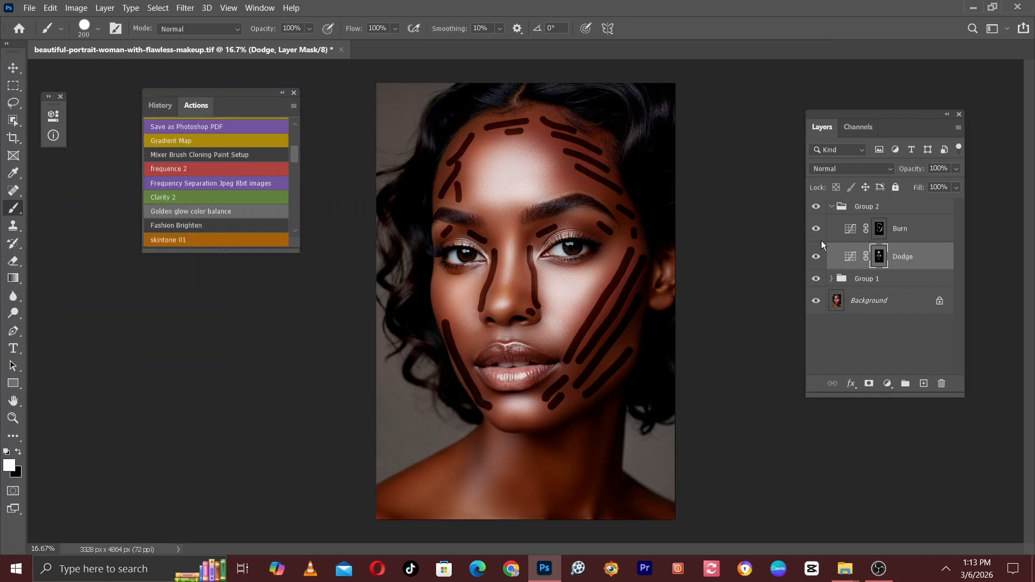
Step: Target the Burn layer's mask and feather it to 85.4 px in the mask properties
click(881, 231)
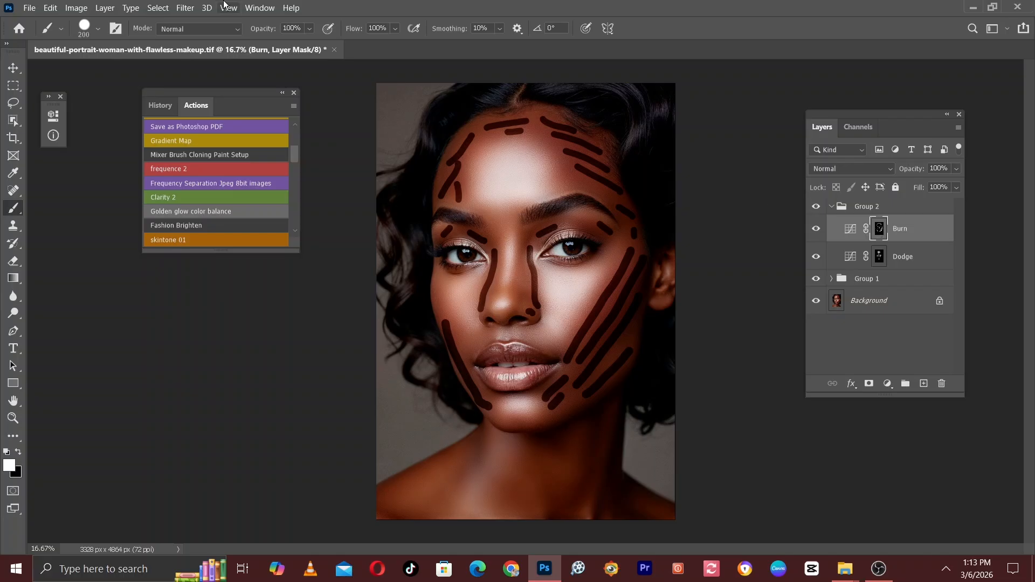
click(260, 7)
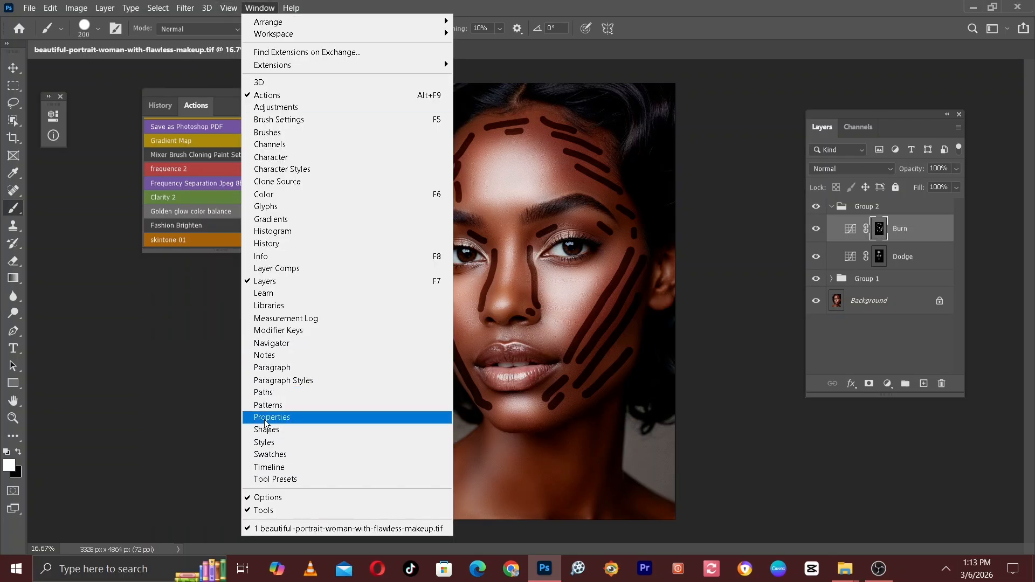
click(281, 417)
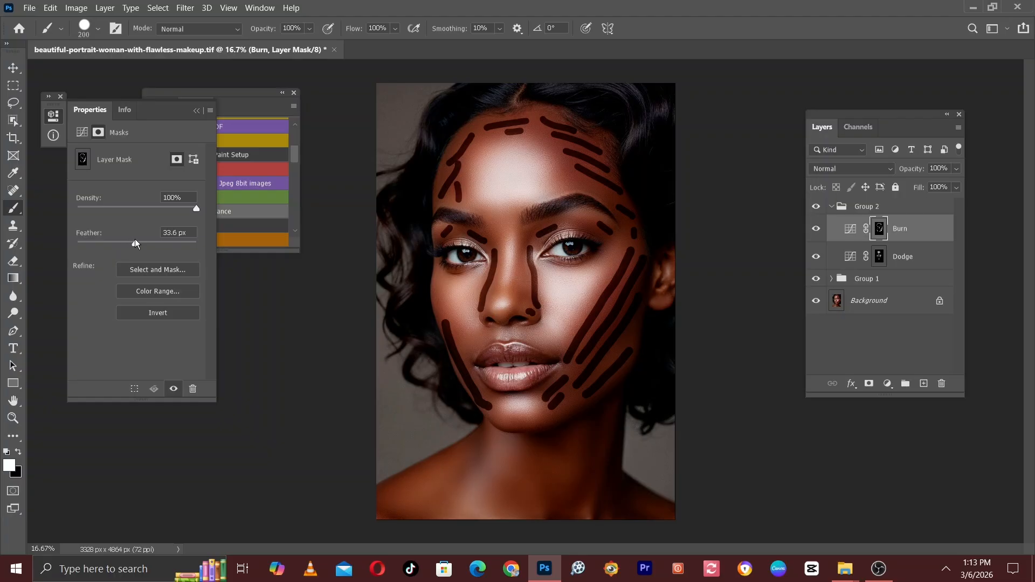
drag(135, 240, 156, 243)
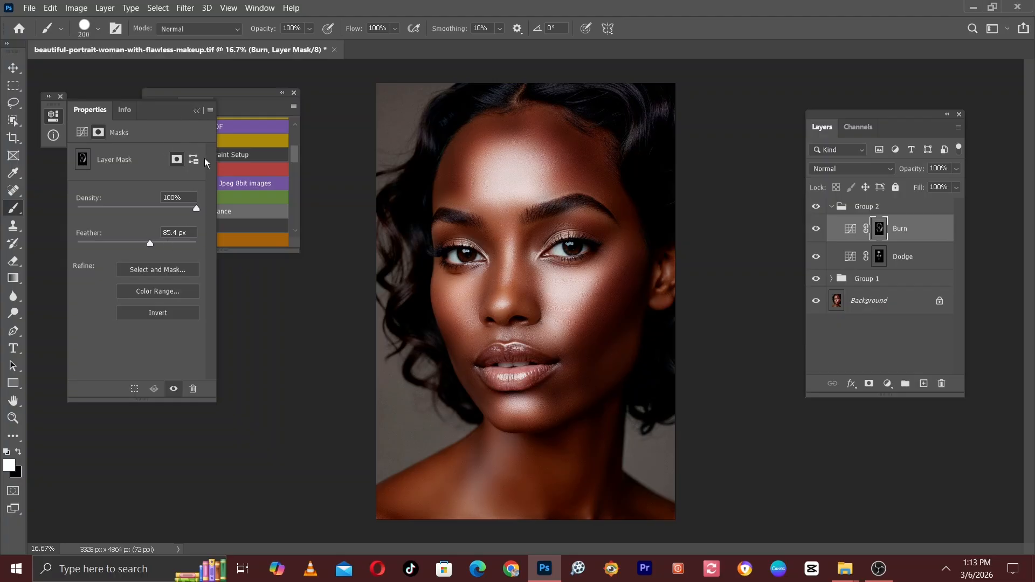
click(197, 110)
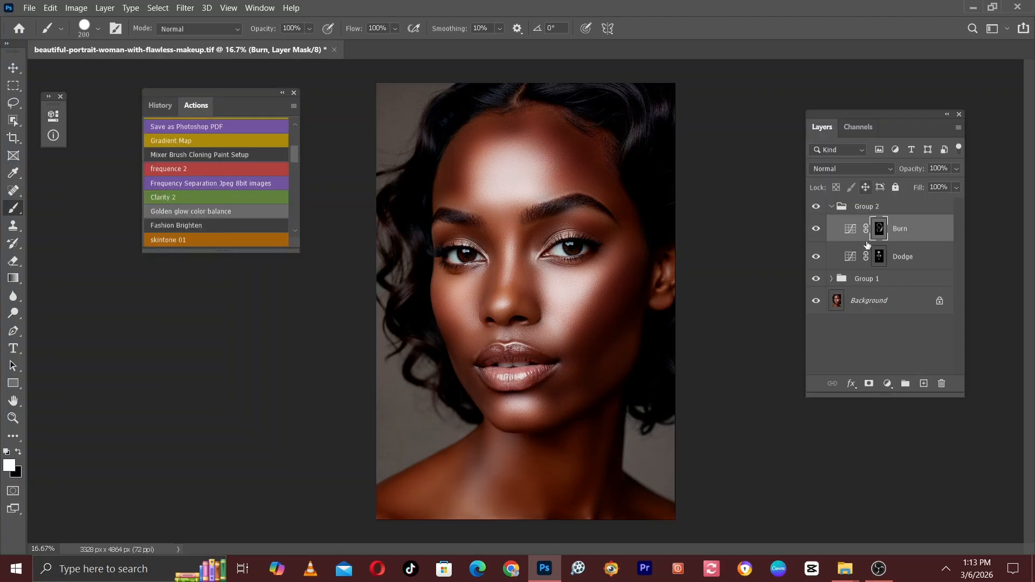
Step: Split the Dodge layer's Underlying Layer black slider in the Blend If settings to 0 / 179
click(913, 257)
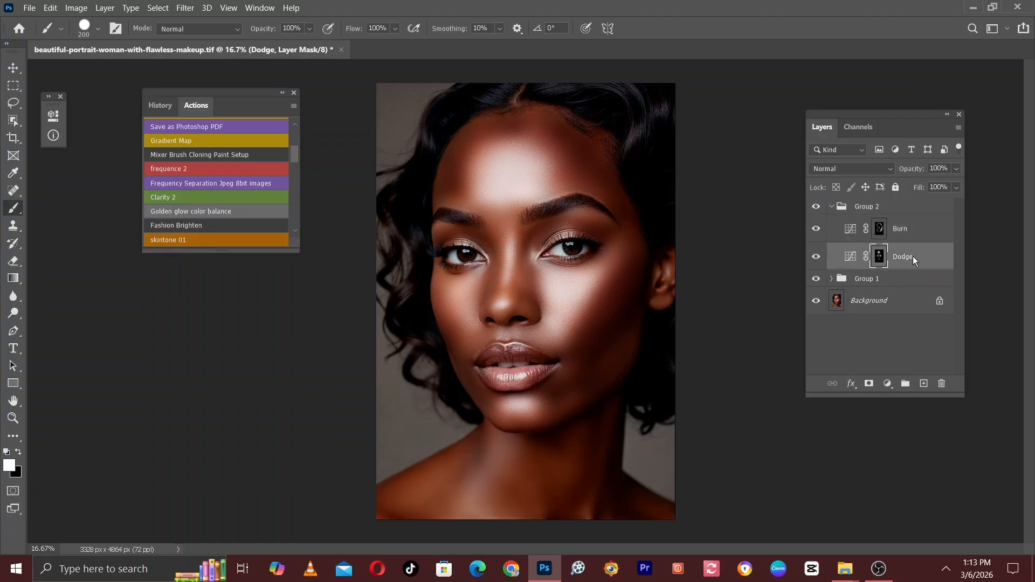
right_click(913, 256)
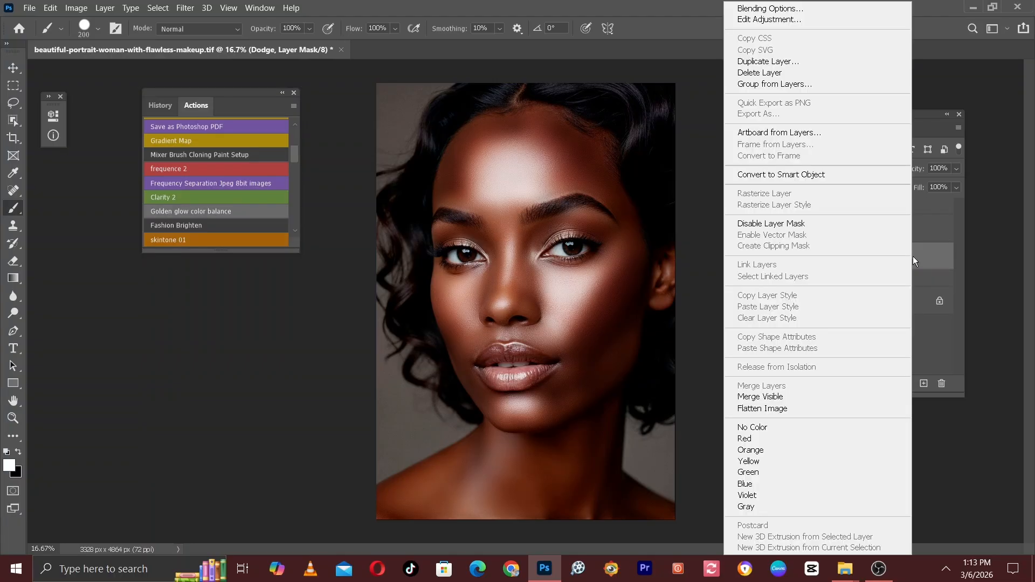
click(773, 9)
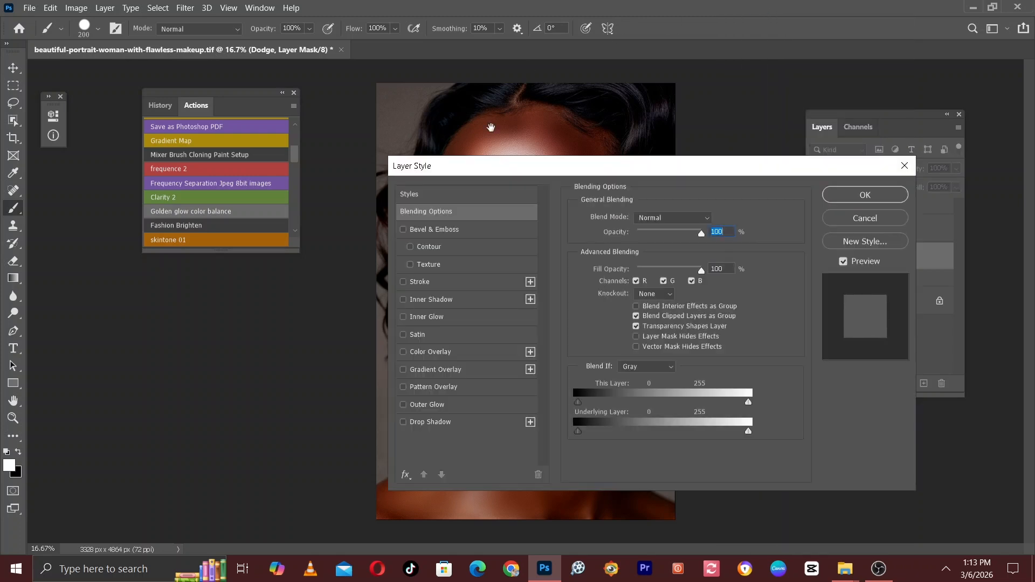
drag(596, 168, 187, 252)
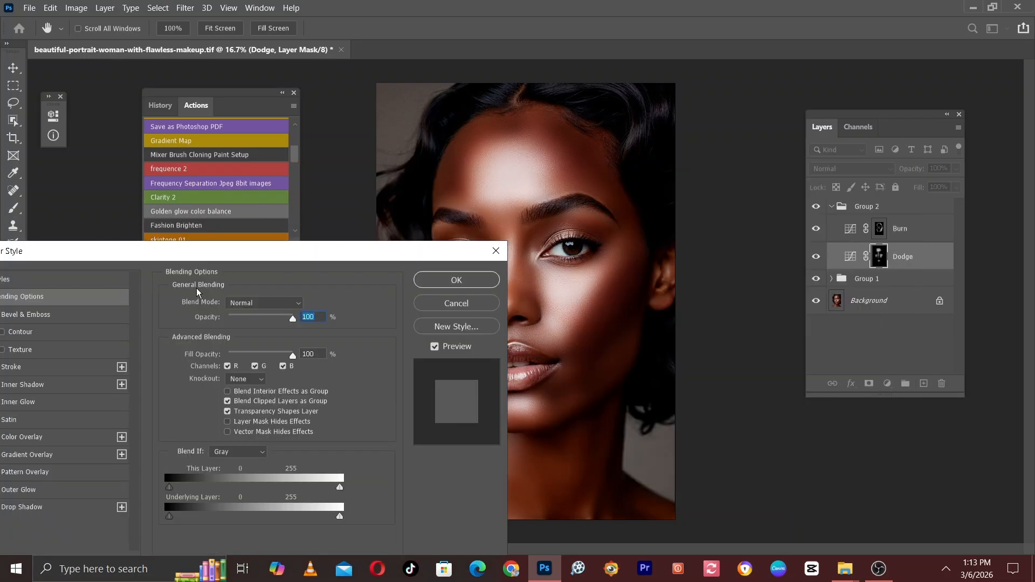
drag(253, 256, 458, 205)
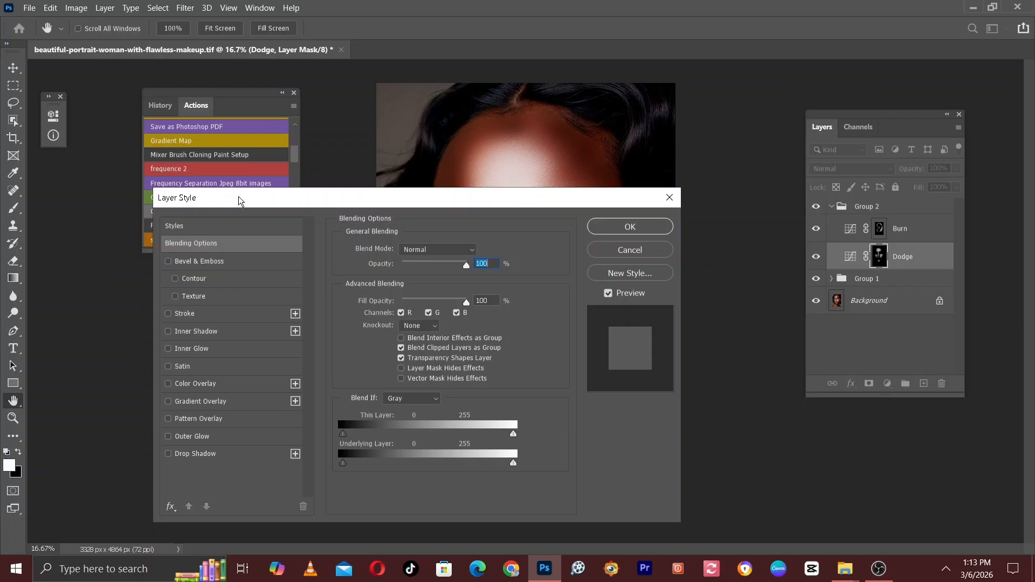
drag(270, 203, 759, 182)
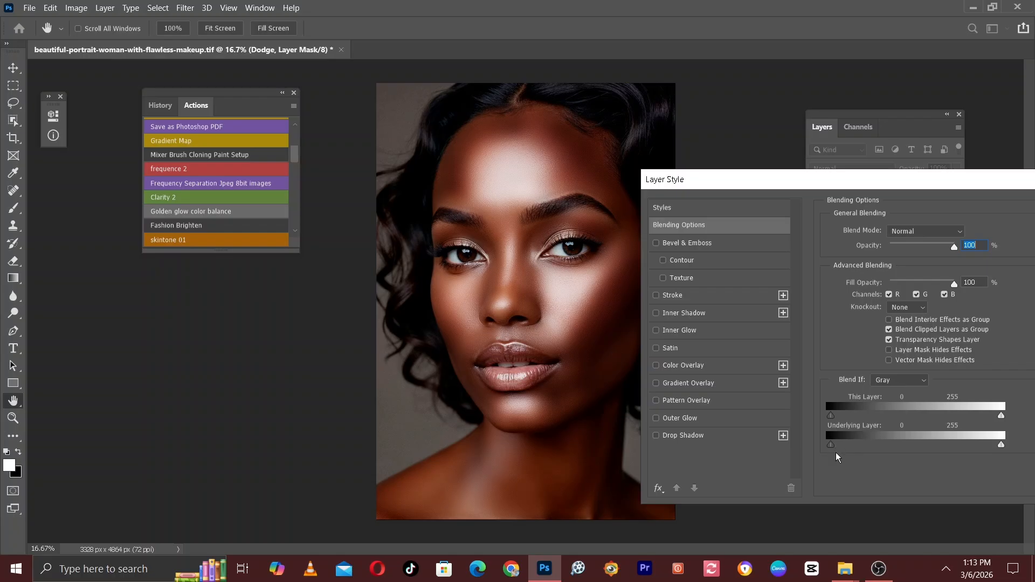
drag(833, 447, 831, 448)
drag(832, 446, 953, 454)
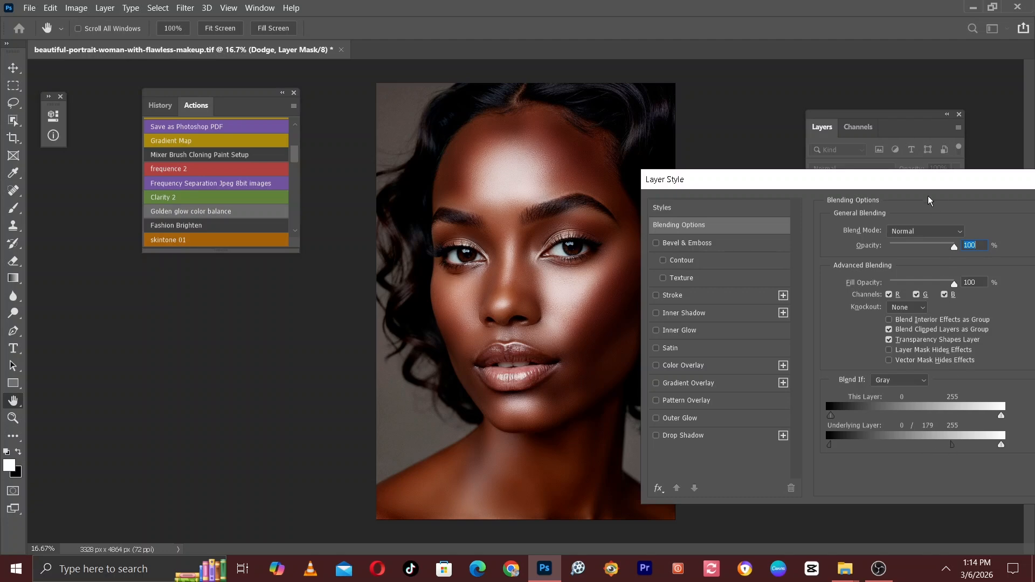
drag(933, 184, 688, 220)
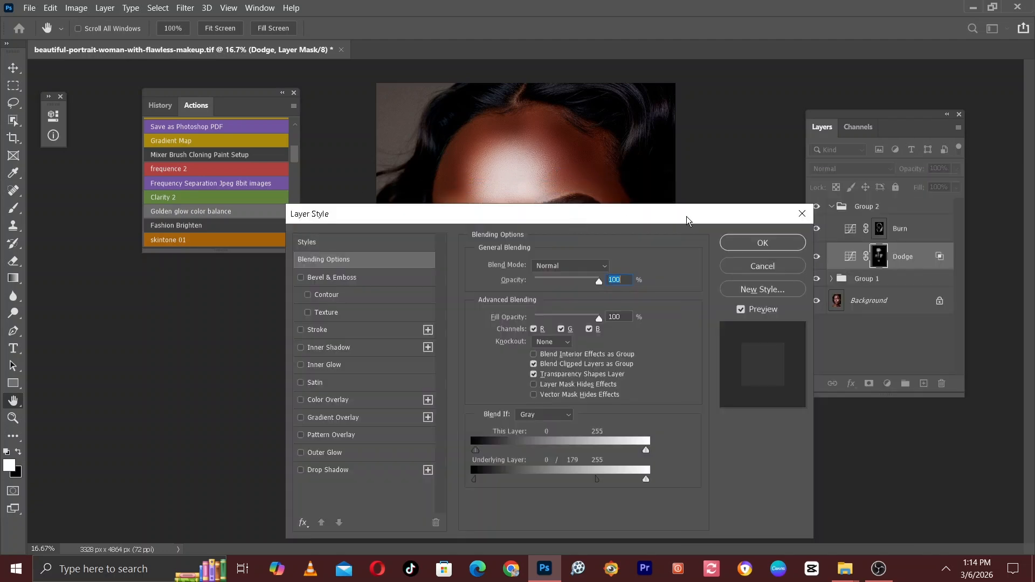
click(762, 243)
key(b)
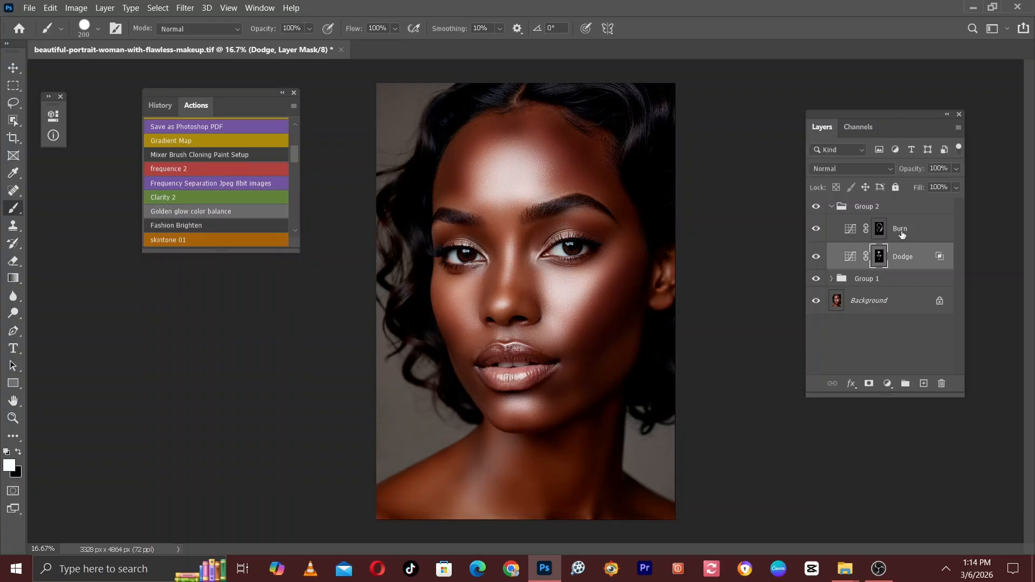
Step: Split the Burn layer's Underlying Layer white Blend If slider to 46 / 255, and toggle Group 2's visibility to compare
click(900, 230)
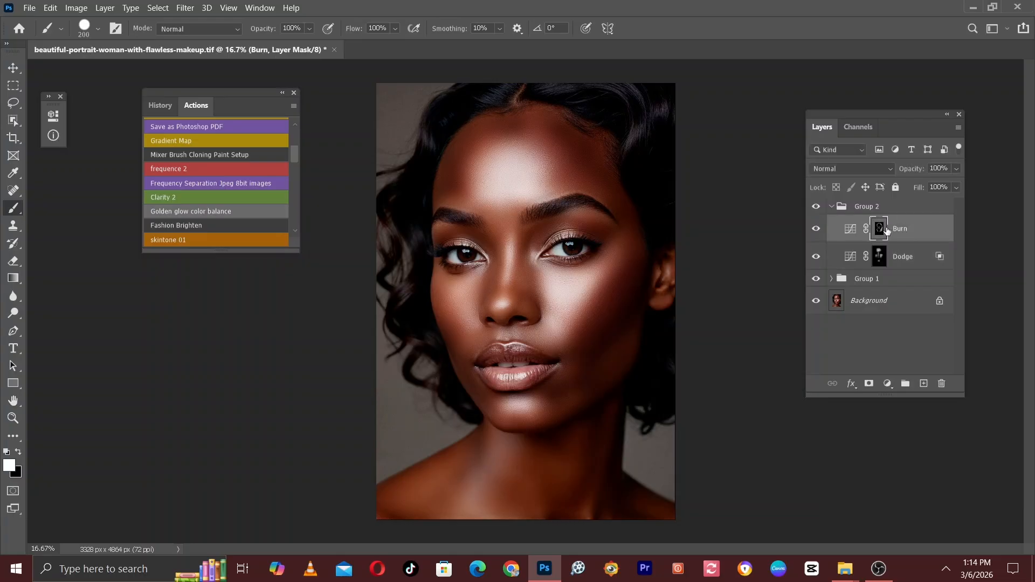
right_click(924, 226)
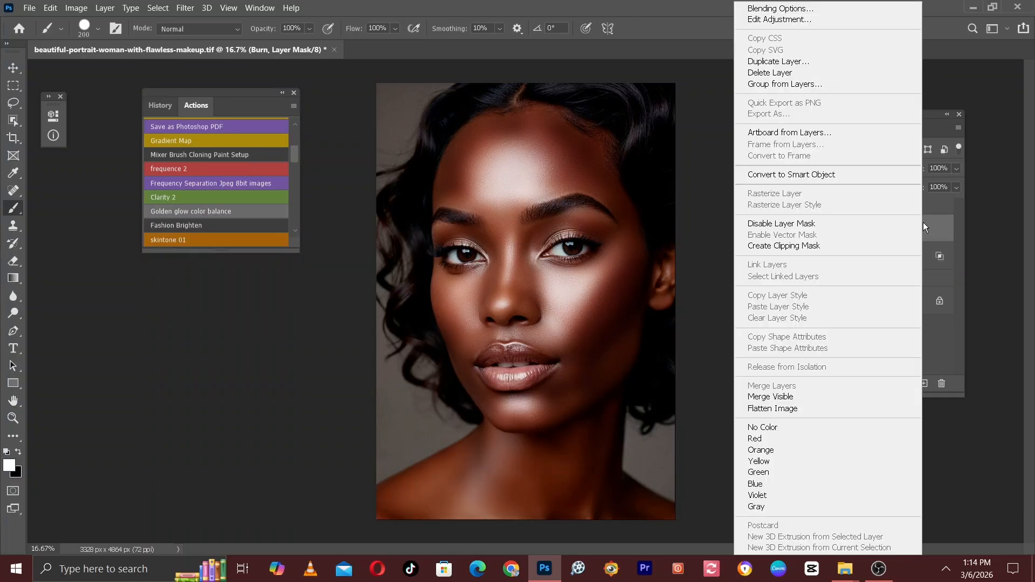
click(791, 6)
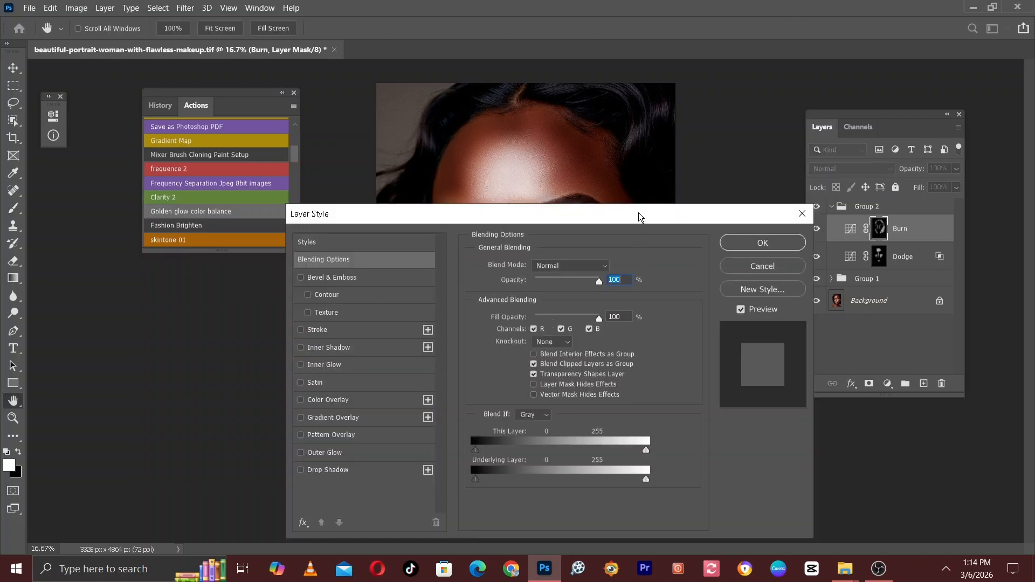
drag(638, 212, 162, 205)
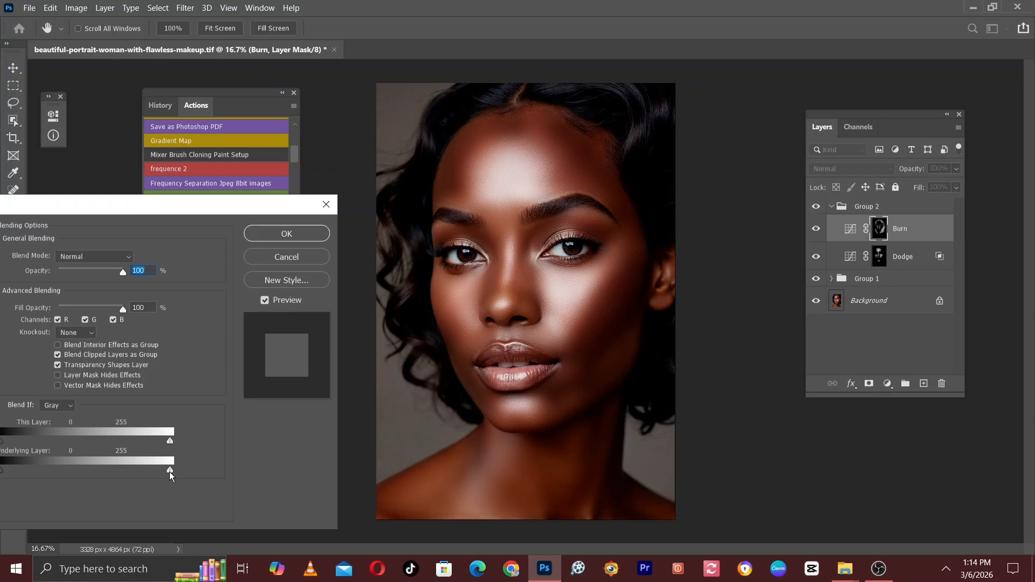
key(alt)
drag(169, 472, 30, 466)
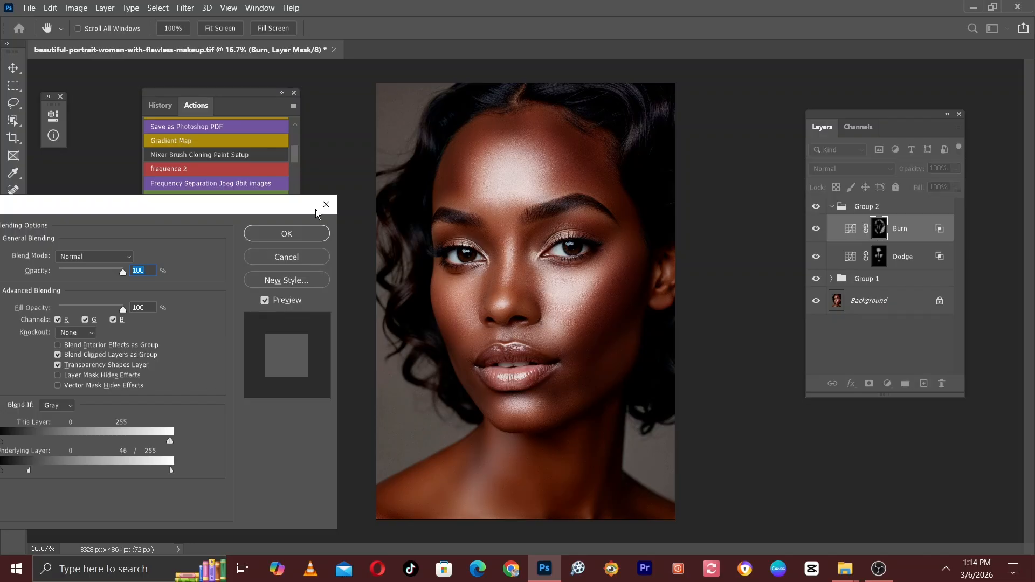
click(295, 237)
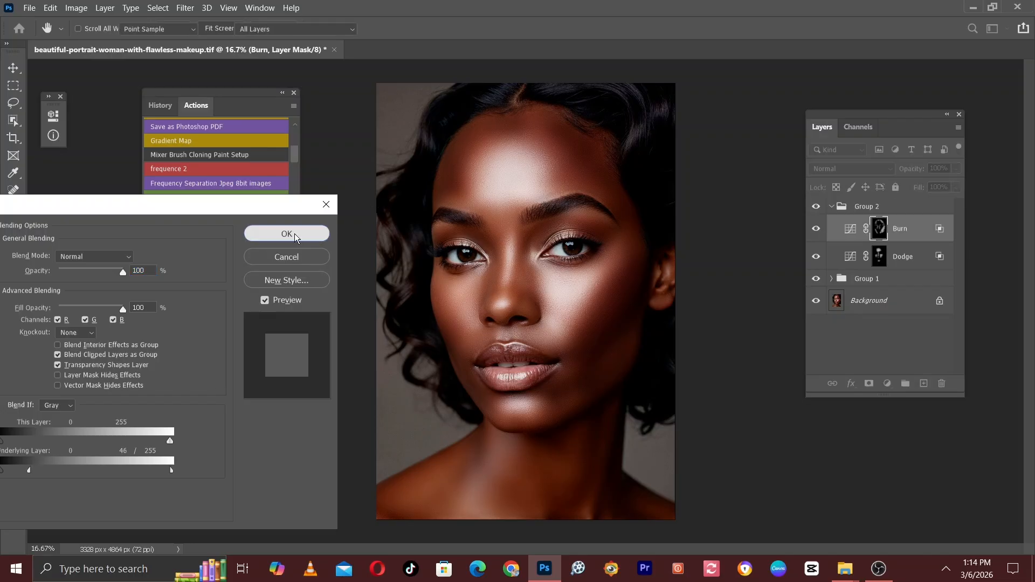
click(815, 207)
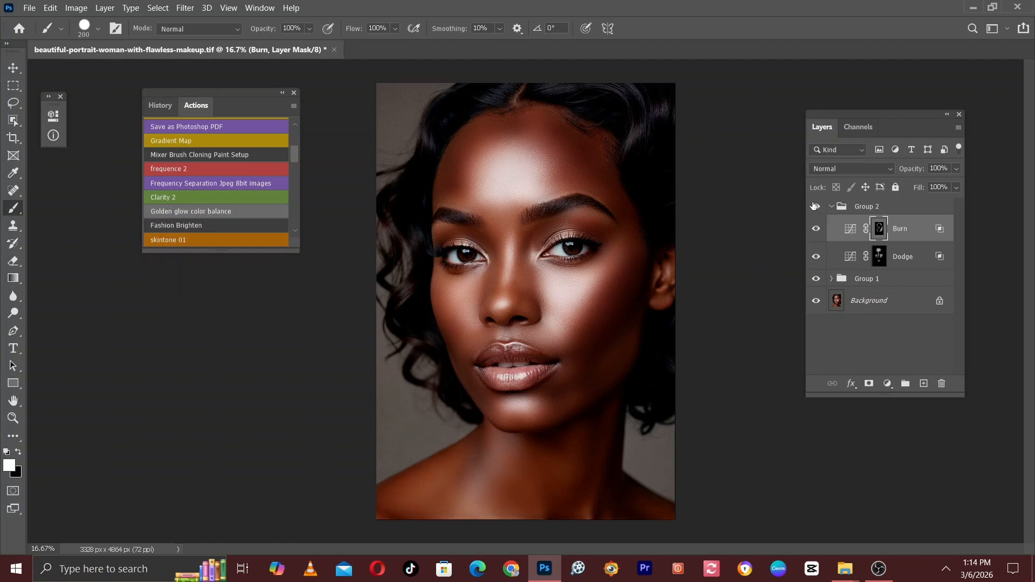
click(816, 206)
Step: Increase the feather of the Dodge layer's mask to 161.1 px in the mask properties
click(880, 259)
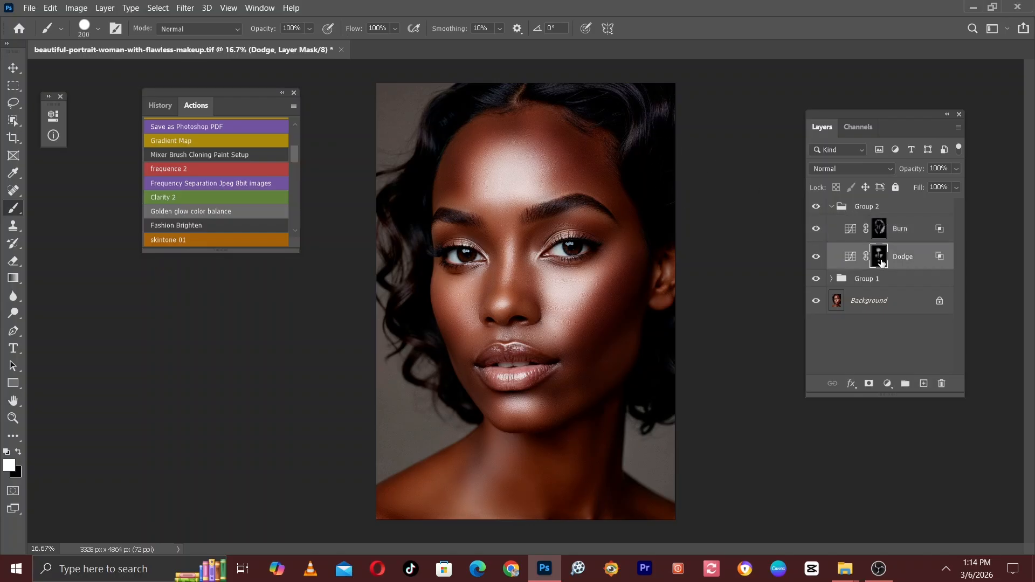
click(260, 7)
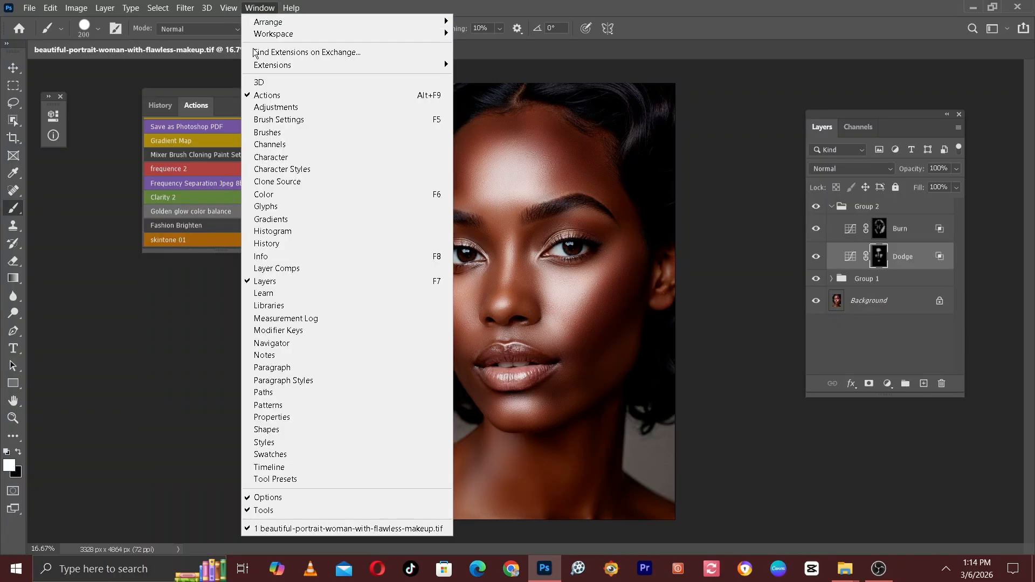
click(277, 420)
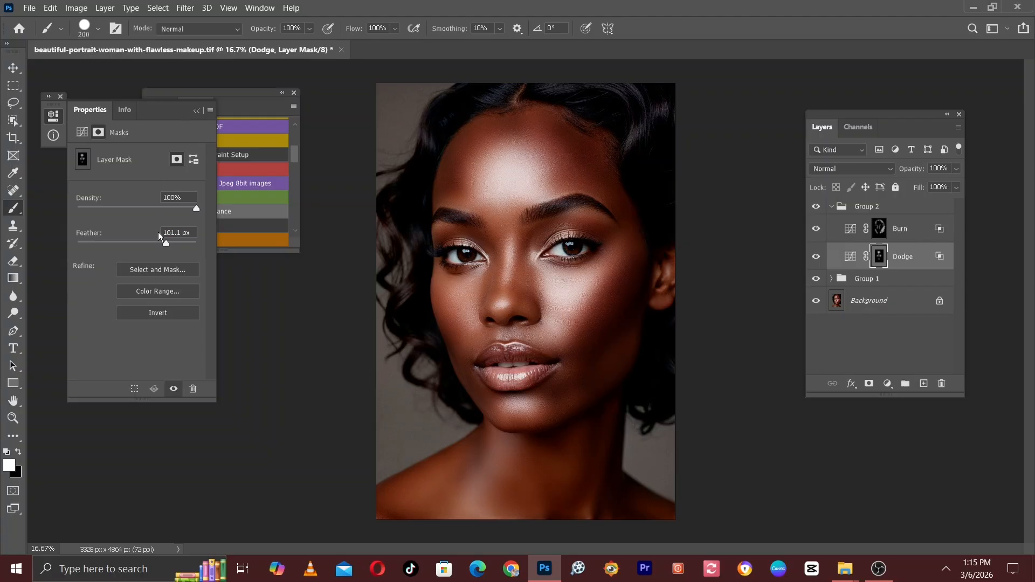
drag(160, 241, 159, 245)
click(197, 111)
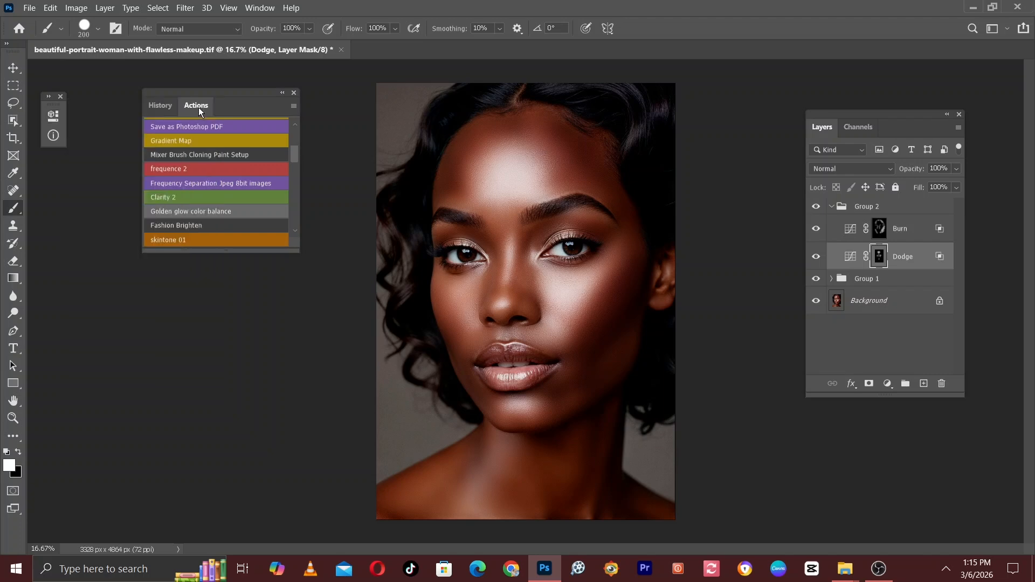
Step: Increase the Burn layer mask's feather to 135.9 px, and toggle Group 2 off and on to compare
click(880, 229)
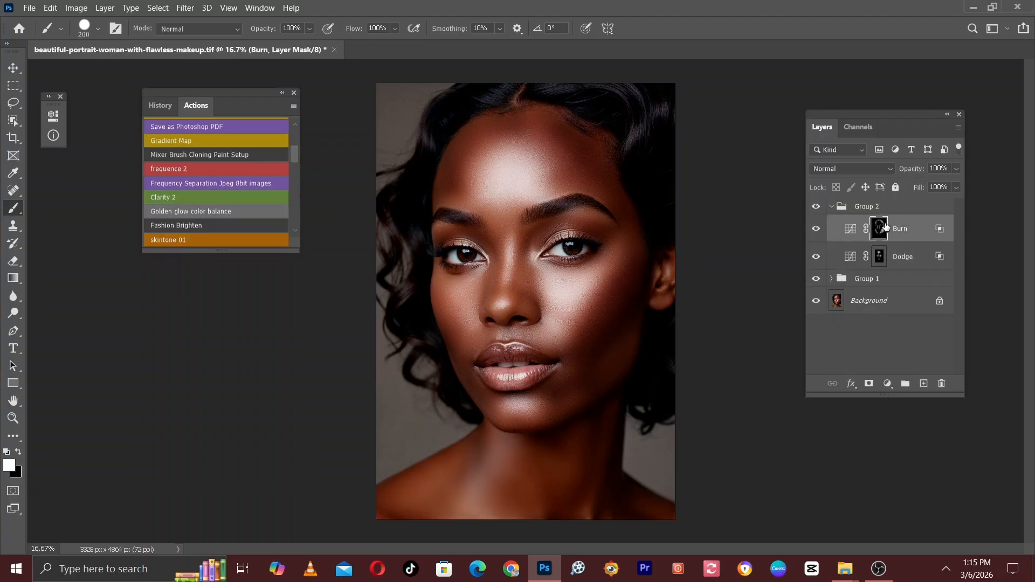
click(260, 8)
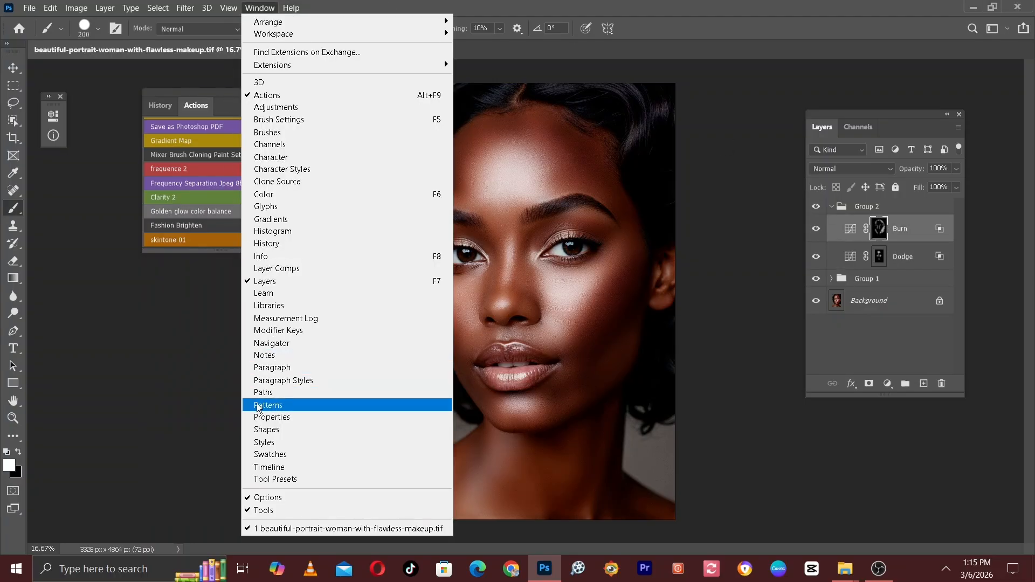
click(275, 416)
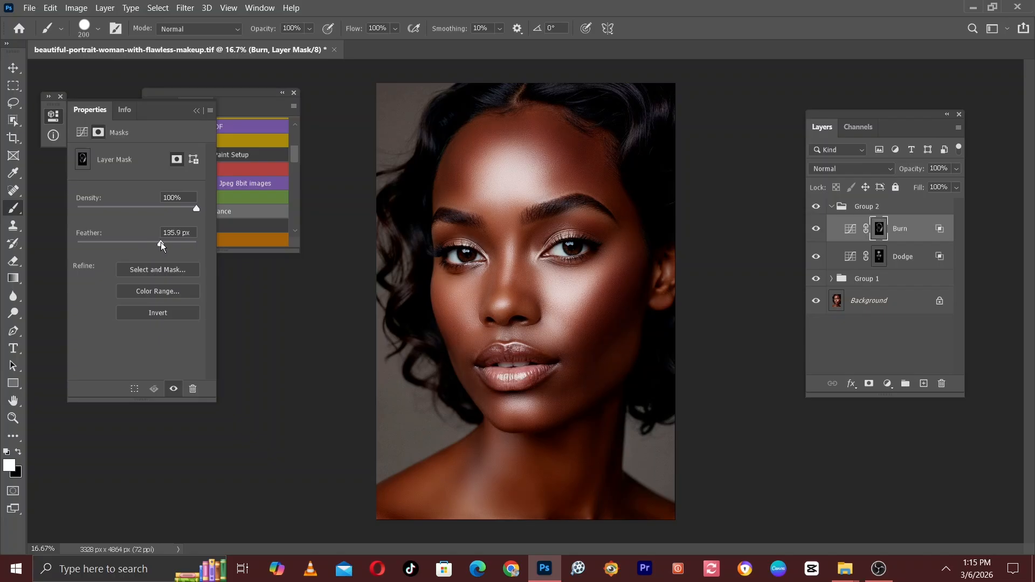
click(199, 109)
click(813, 207)
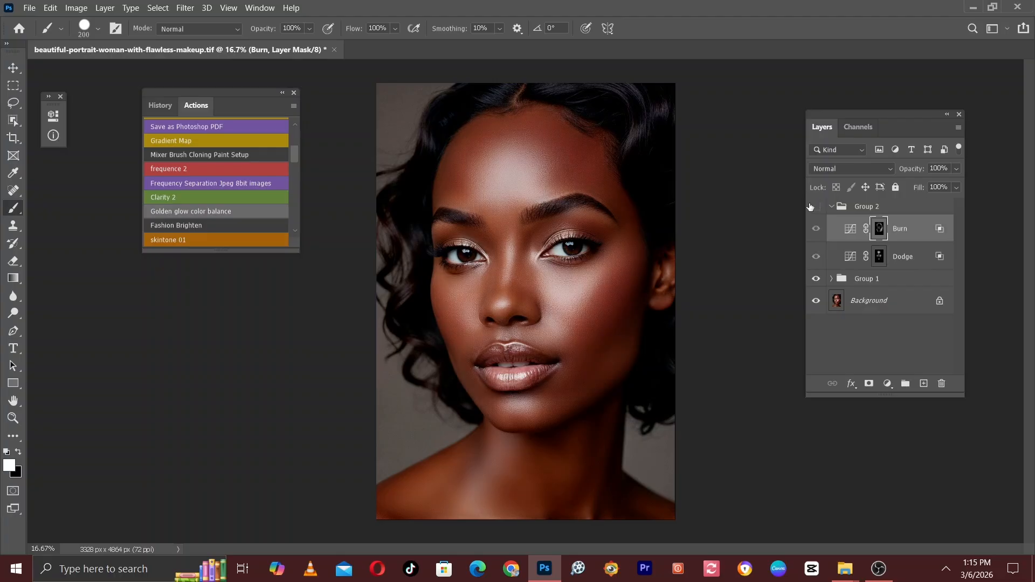
click(815, 207)
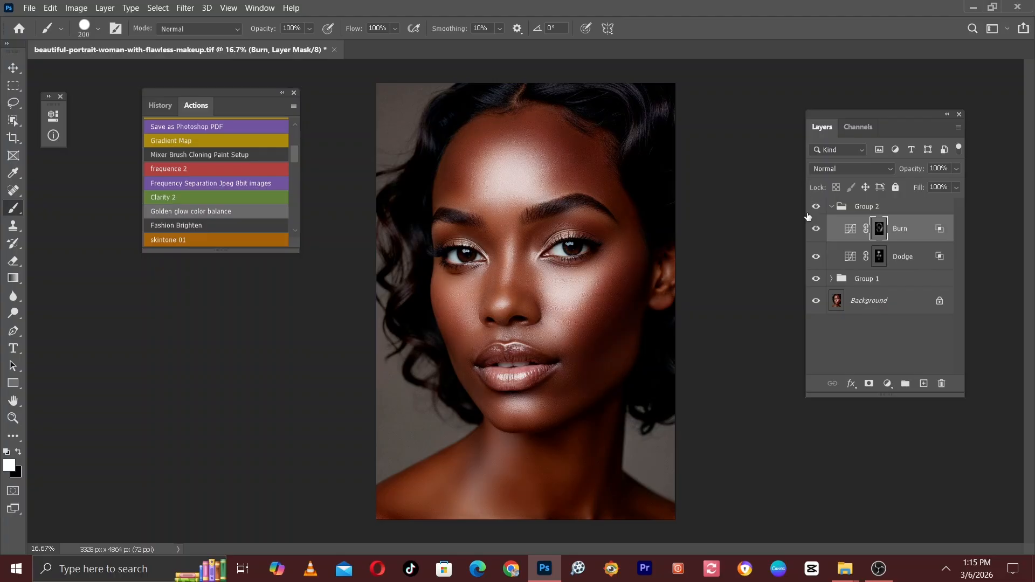
Step: Lower the Dodge layer's opacity to 67%
click(900, 259)
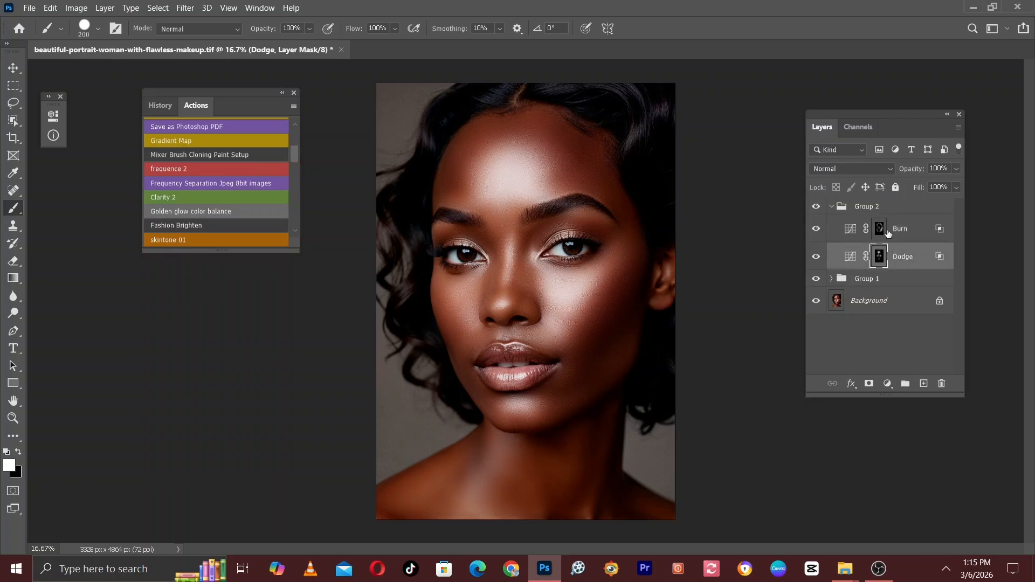
click(908, 259)
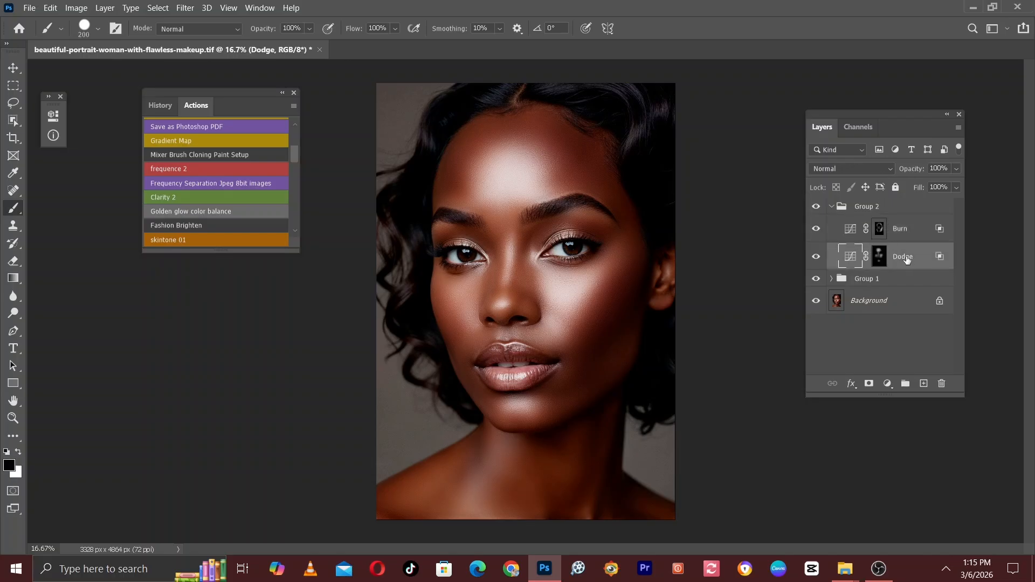
click(958, 169)
drag(943, 183, 942, 183)
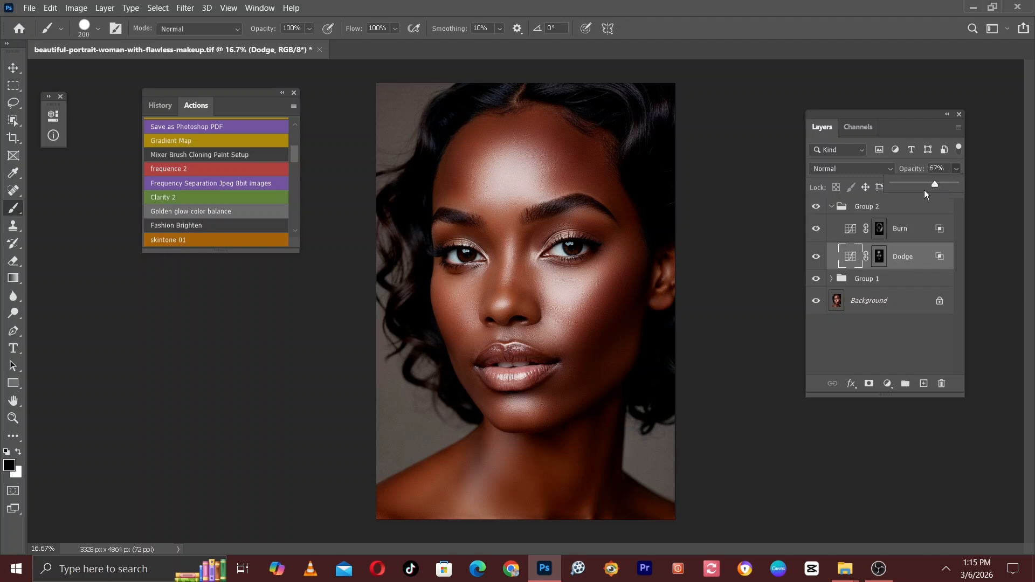
key(x)
Step: Lower the Burn layer's opacity to 73%
click(879, 229)
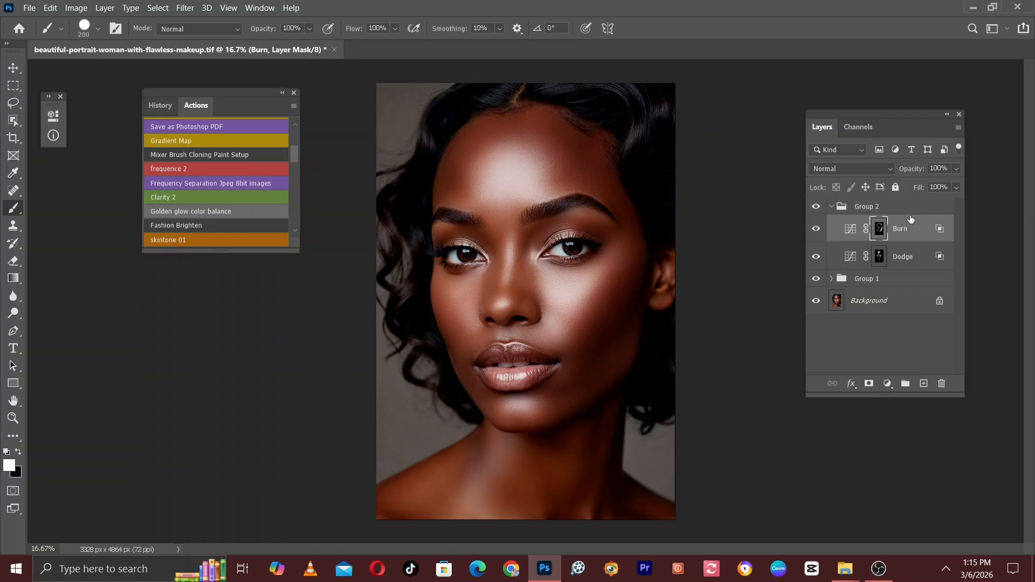
click(957, 168)
drag(934, 182, 932, 183)
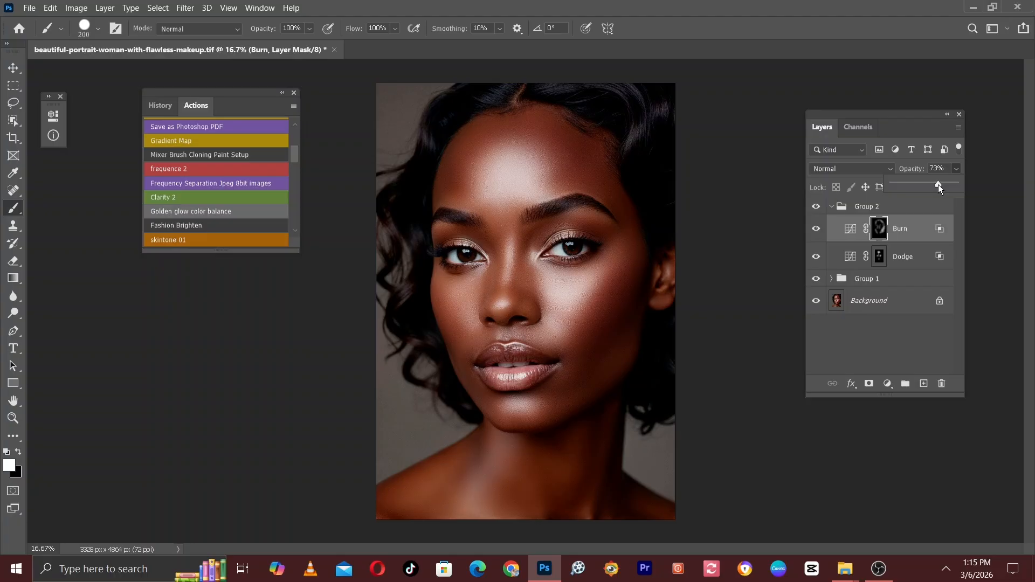
Step: Return to the Dodge layer and raise its opacity slightly
click(913, 255)
click(879, 257)
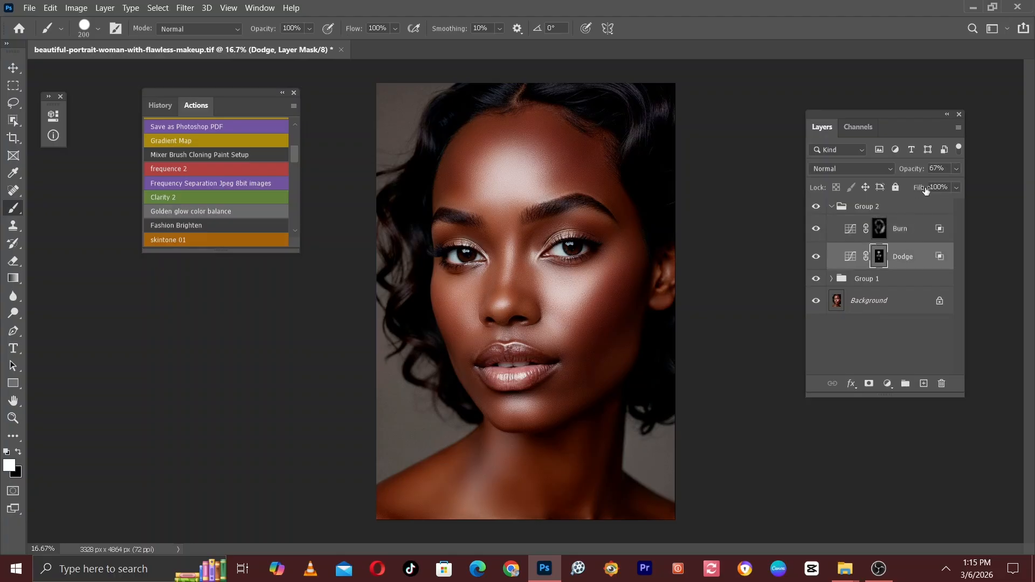
click(956, 169)
drag(935, 184, 938, 186)
Step: Collapse Group 2 and compare the portrait with the group hidden and shown, including a closer look at the face
click(873, 211)
click(831, 209)
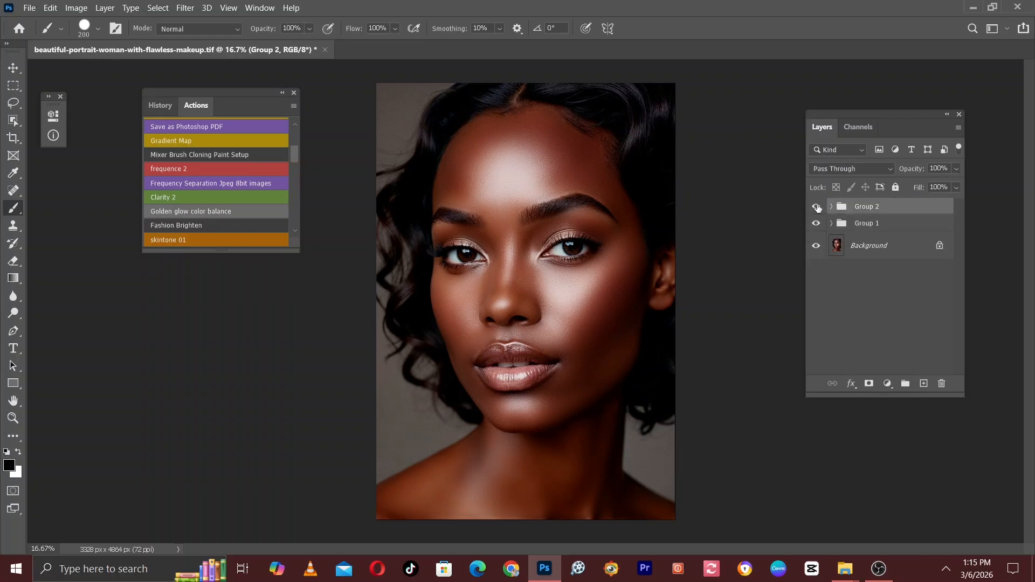
click(816, 206)
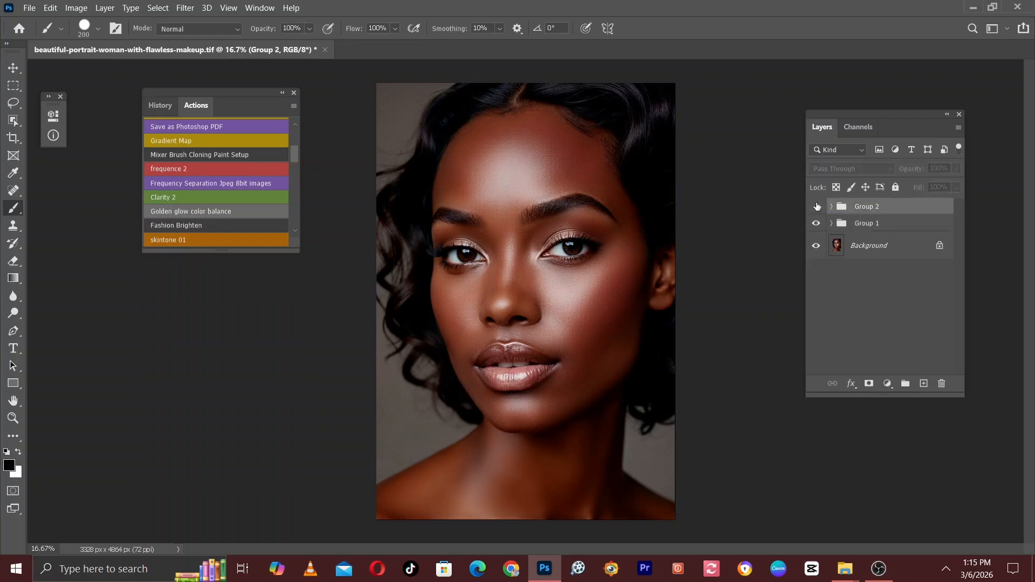
key(ctrl+plus)
click(816, 207)
key(ctrl+plus)
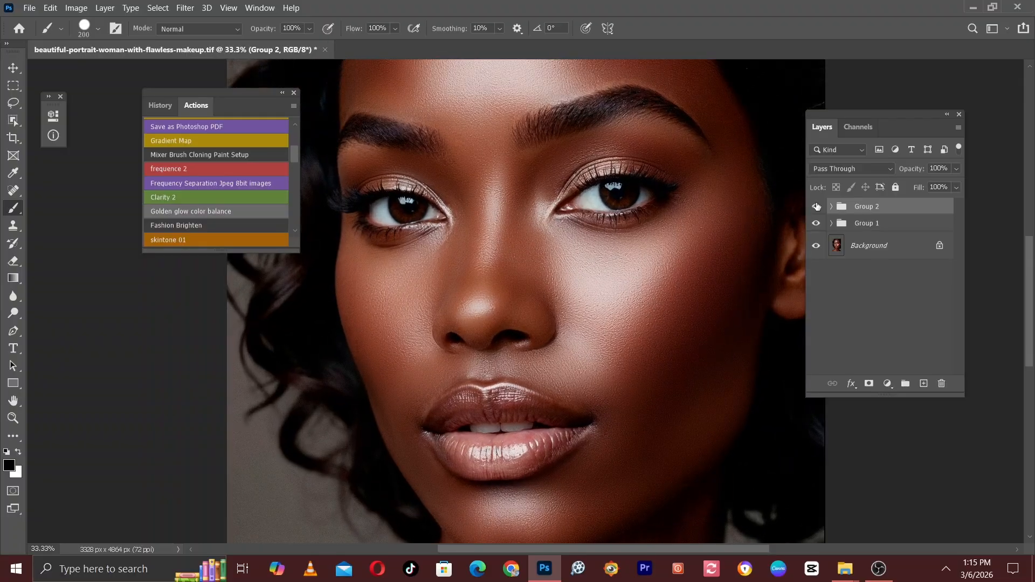
click(817, 207)
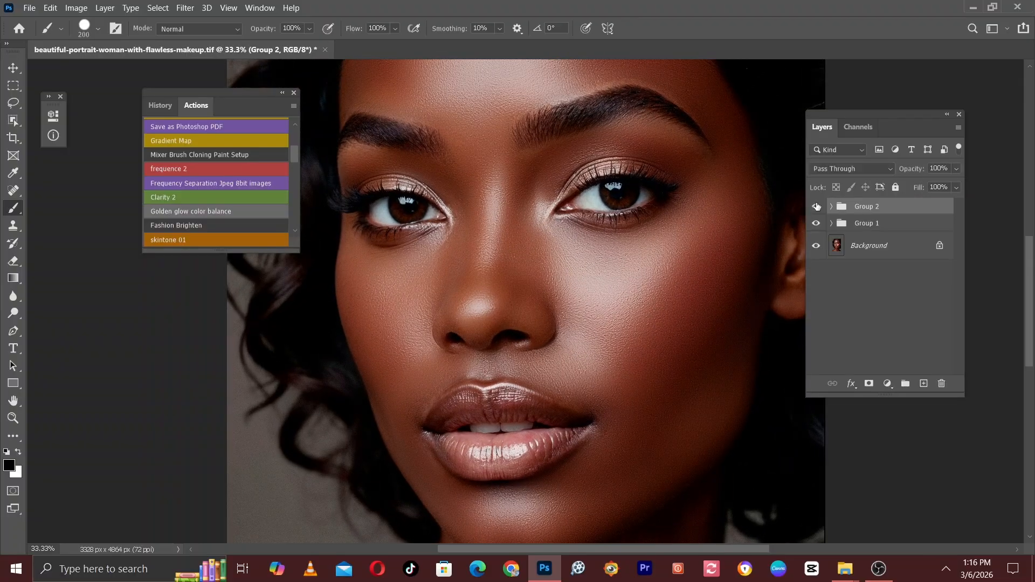
Step: Lower Group 2's opacity to 78% and compare the whole portrait with the group hidden and shown
key(ctrl+minus)
key(ctrl+minus)
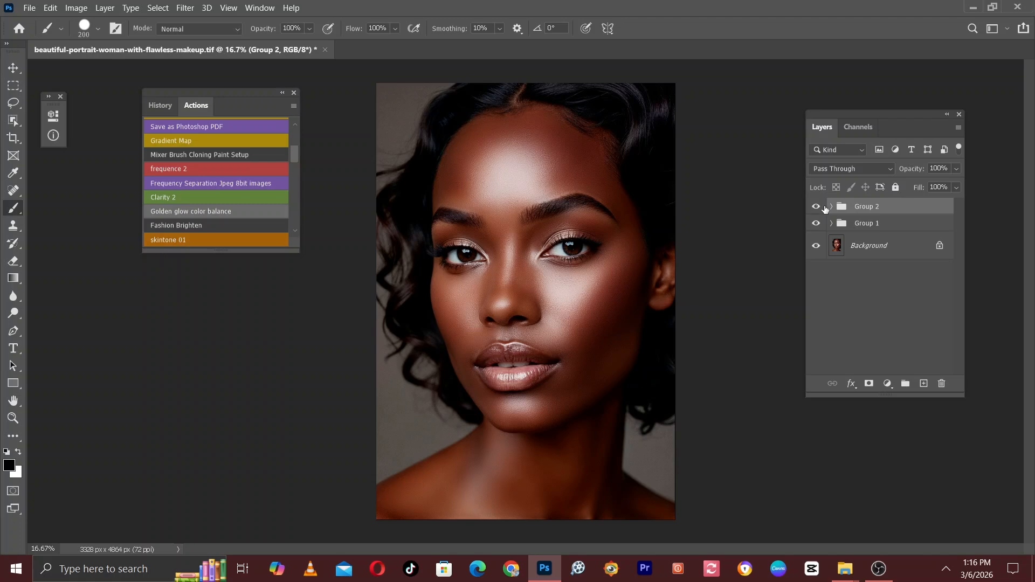
click(957, 168)
drag(950, 185, 914, 189)
click(816, 207)
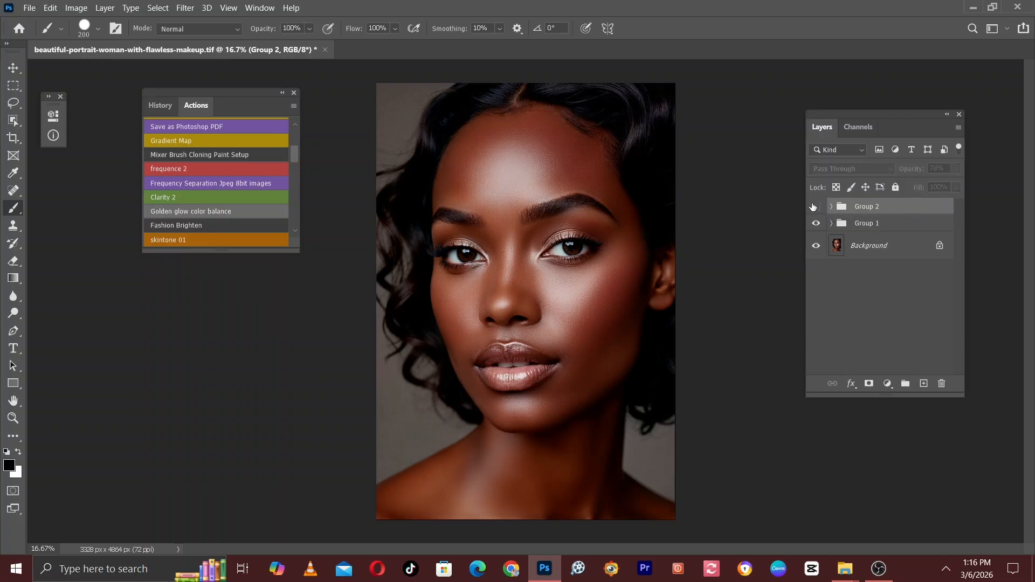
click(814, 207)
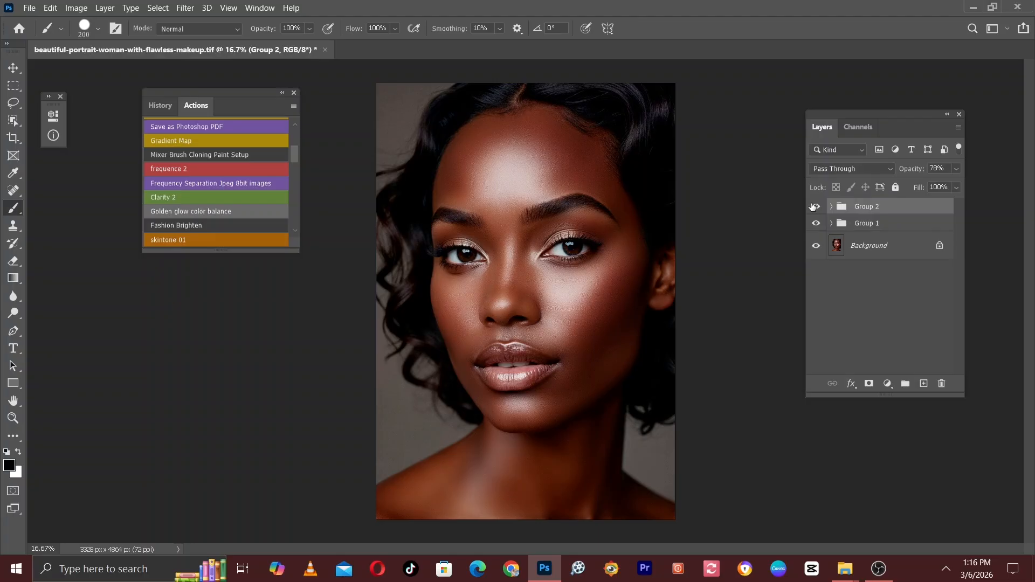
Step: Fine-tune Group 2's opacity and deselect it, checking the full portrait with the group hidden and shown
click(957, 169)
drag(947, 182, 948, 182)
click(863, 309)
key(ctrl+minus)
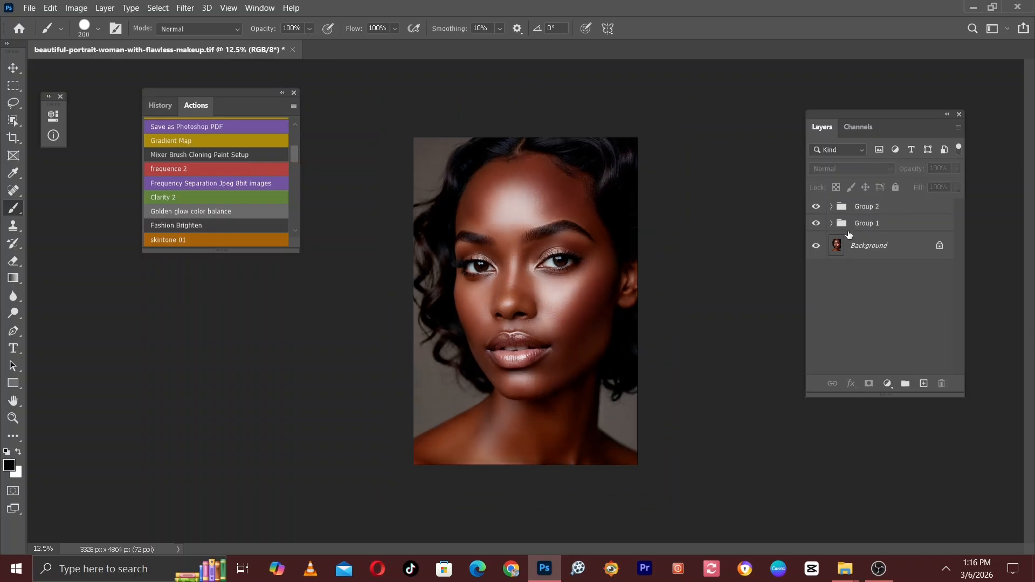
click(816, 209)
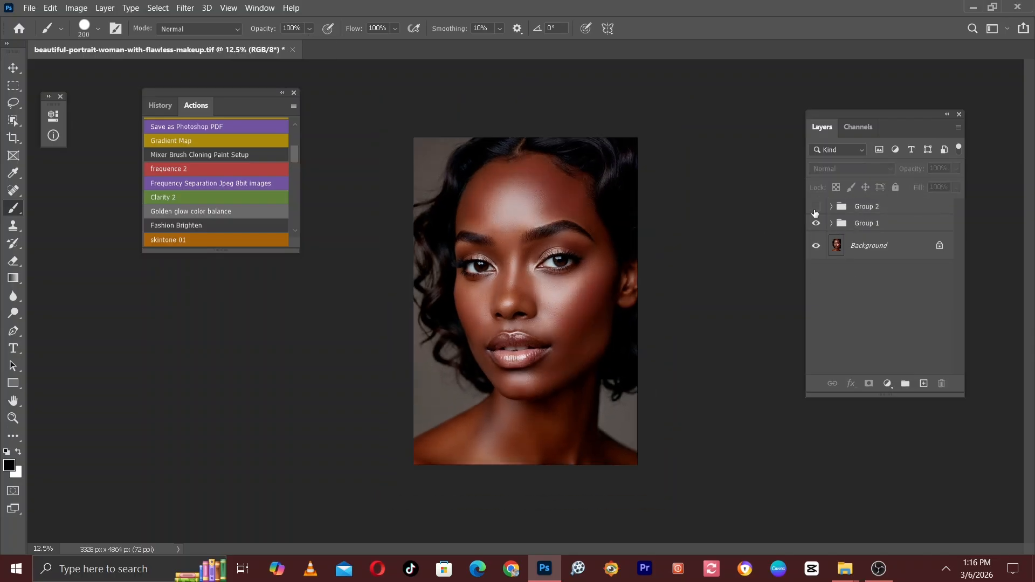
click(815, 208)
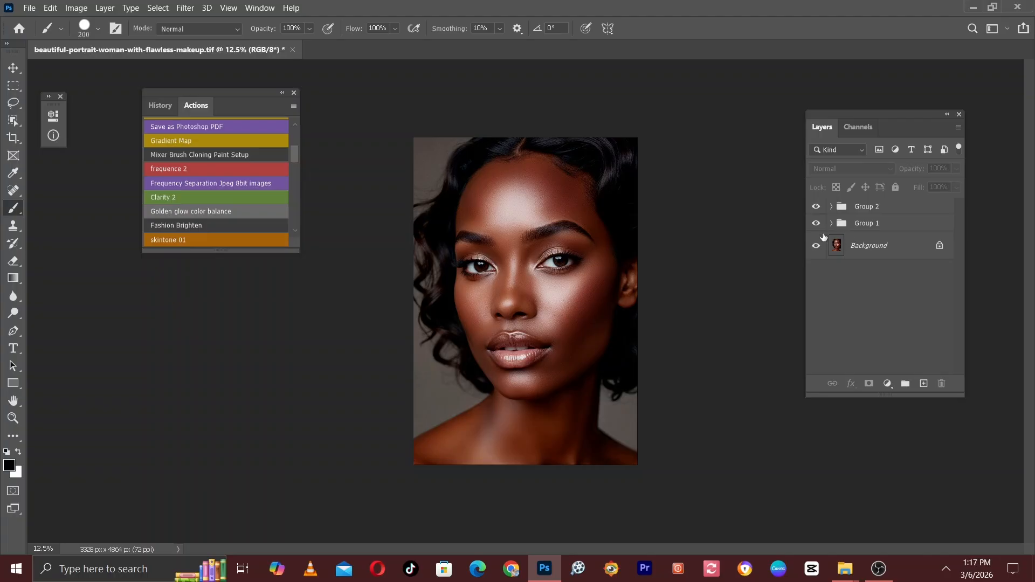
Step: Add a Selective Color adjustment layer above the groups and increase the cyan slightly in the Blacks range
click(887, 384)
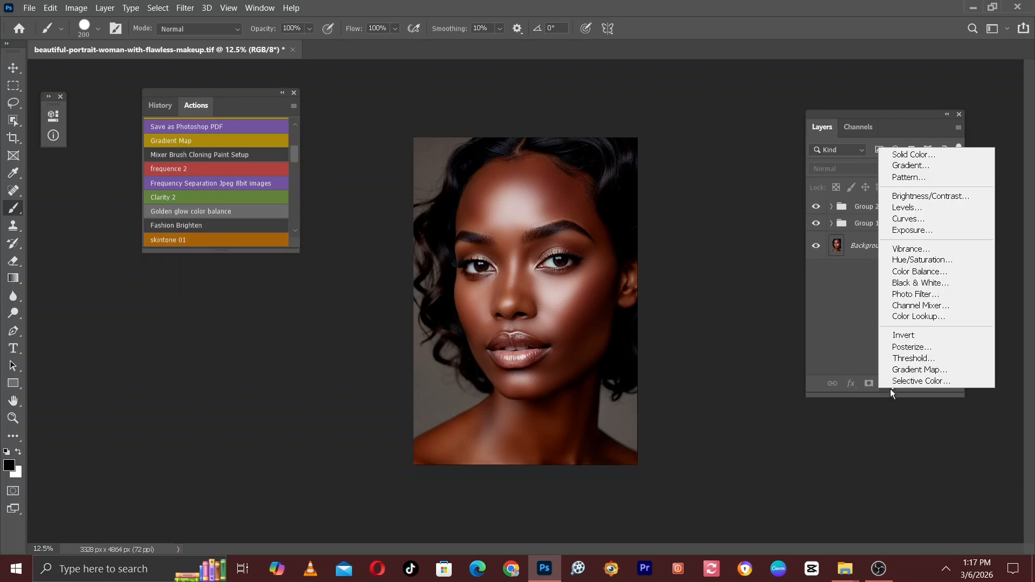
click(916, 382)
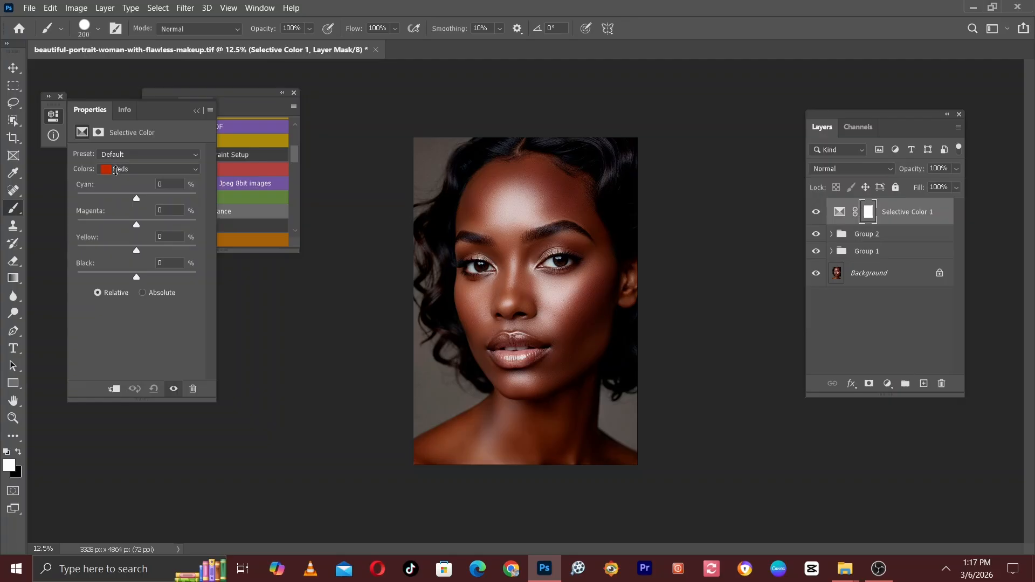
click(119, 172)
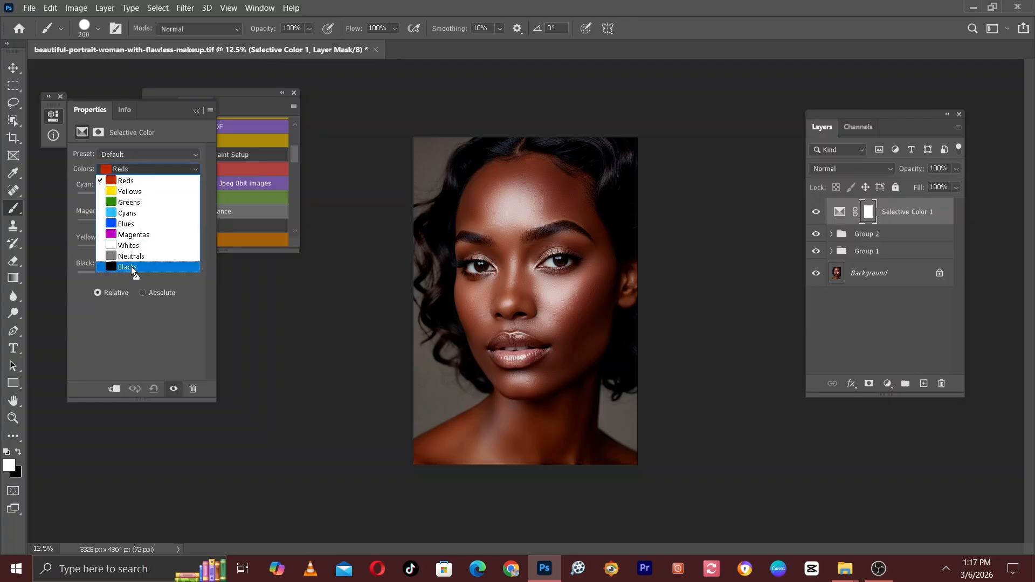
click(131, 267)
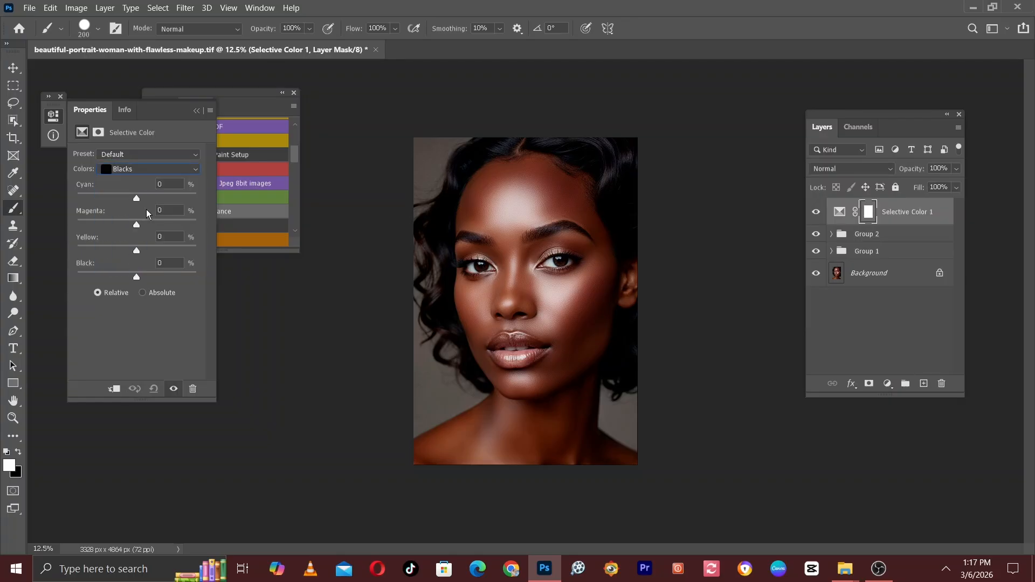
key(ctrl+plus)
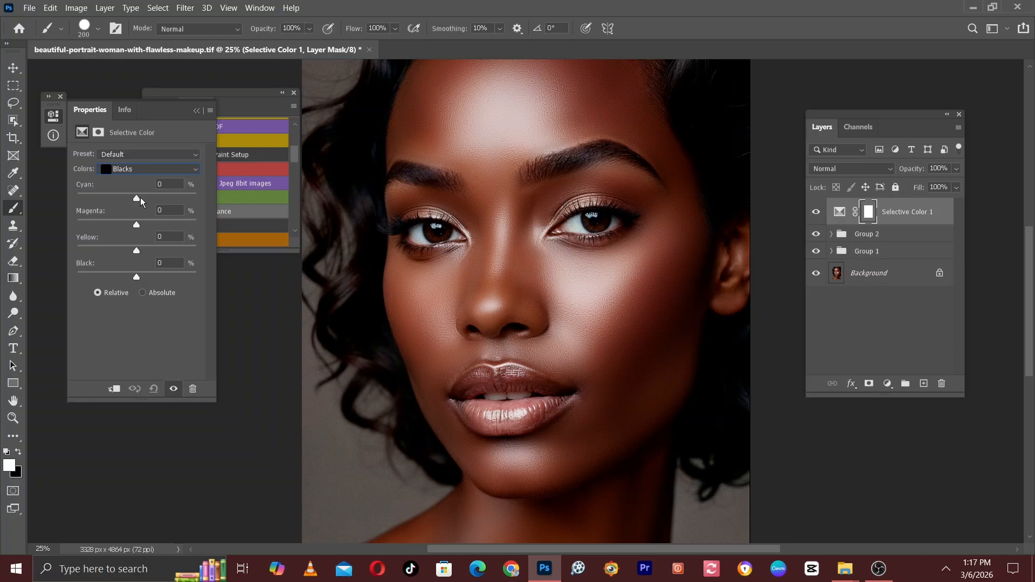
drag(140, 201, 140, 199)
click(197, 110)
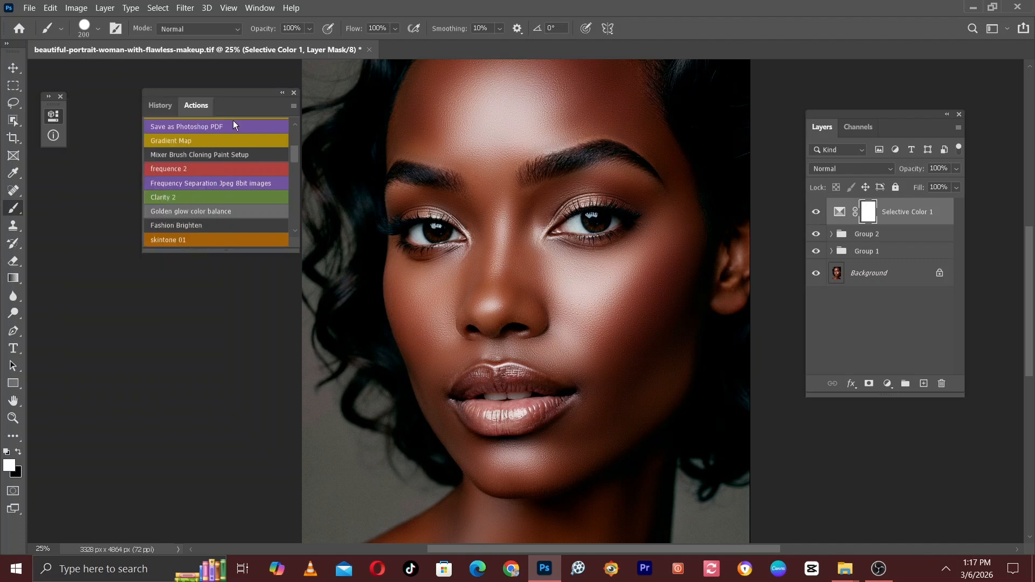
Step: Compare the portrait with the Selective Color adjustment hidden and shown, at close and full-image zoom
click(816, 212)
click(816, 212)
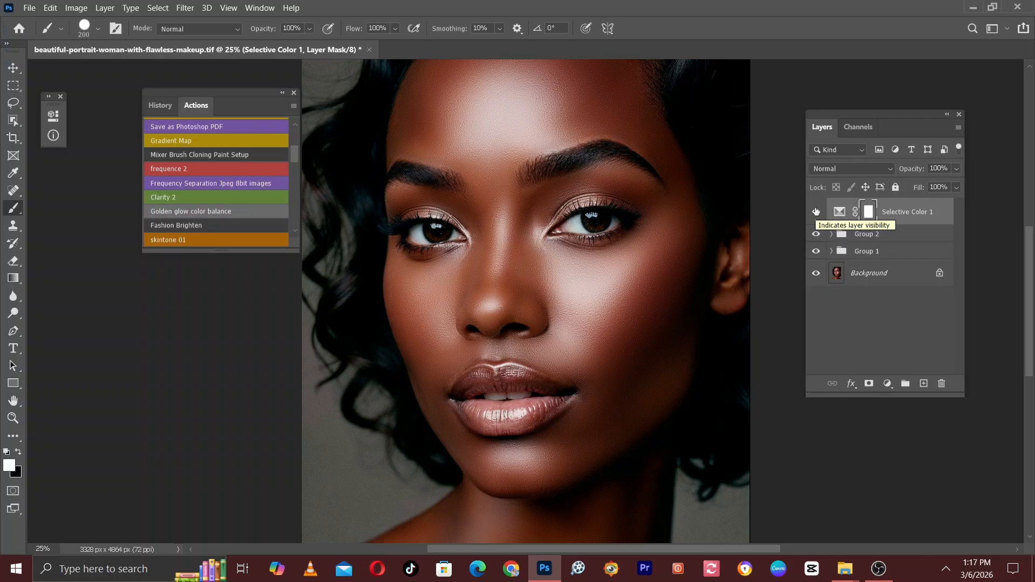
click(817, 211)
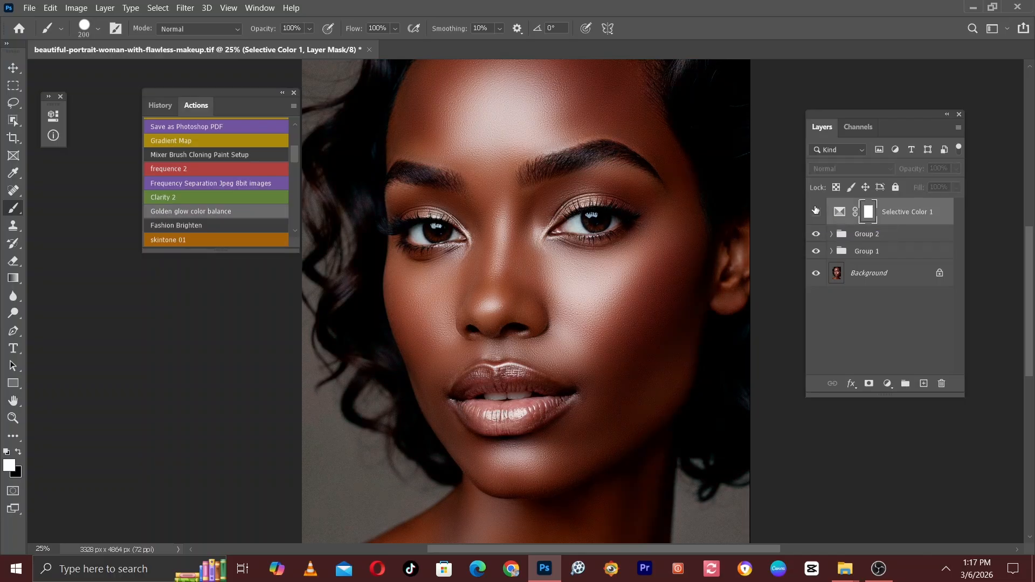
click(816, 211)
click(816, 211)
click(816, 211)
key(ctrl+plus)
key(ctrl+minus)
key(ctrl+minus)
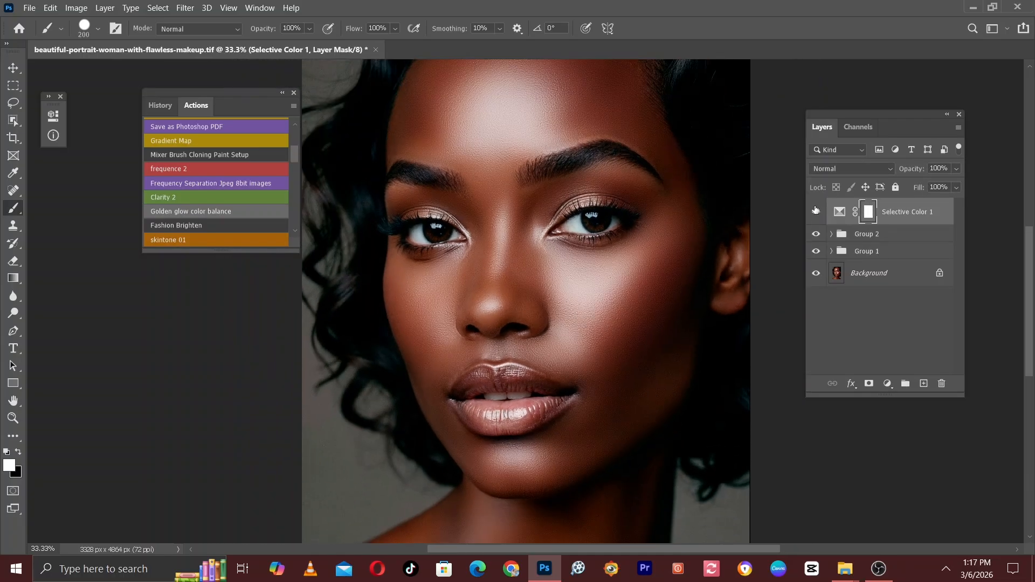
key(ctrl+plus)
key(ctrl+plus)
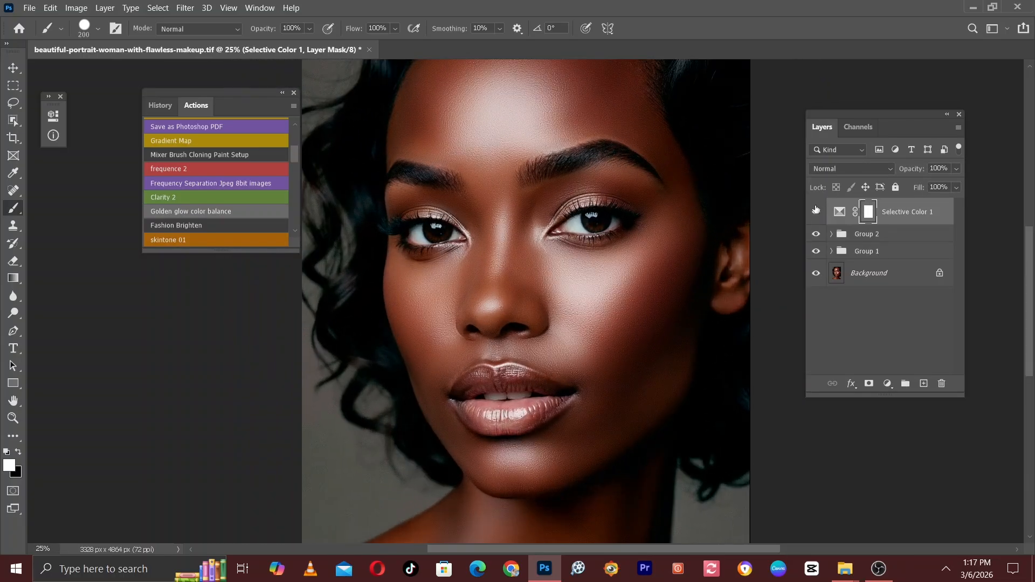
key(ctrl+minus)
click(816, 211)
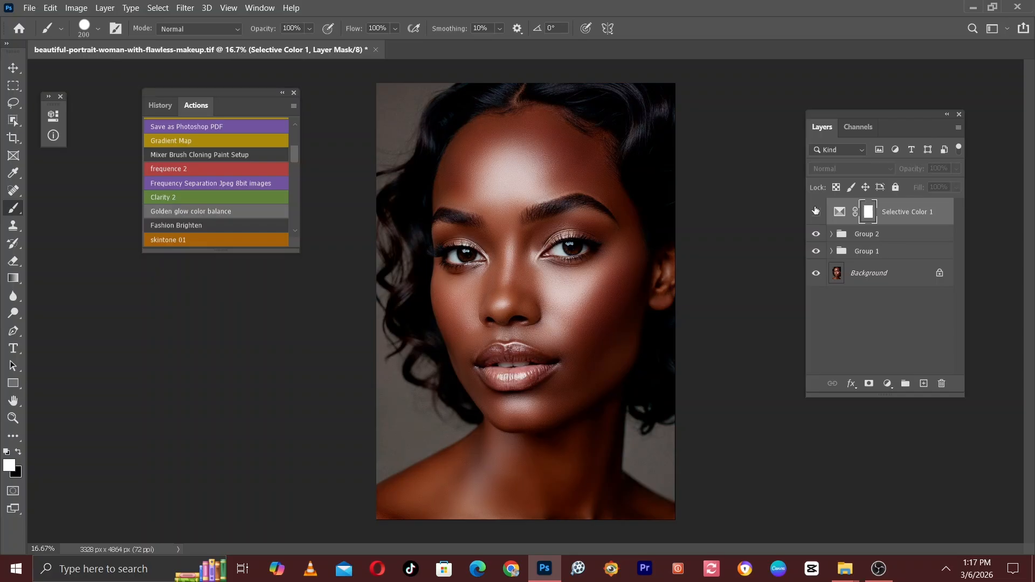
click(816, 211)
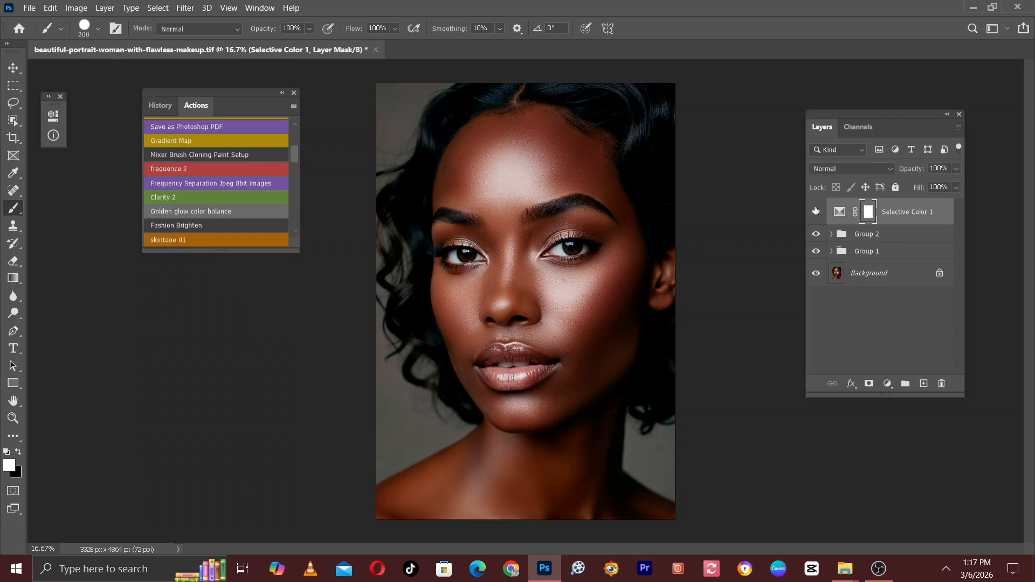
key(ctrl+plus)
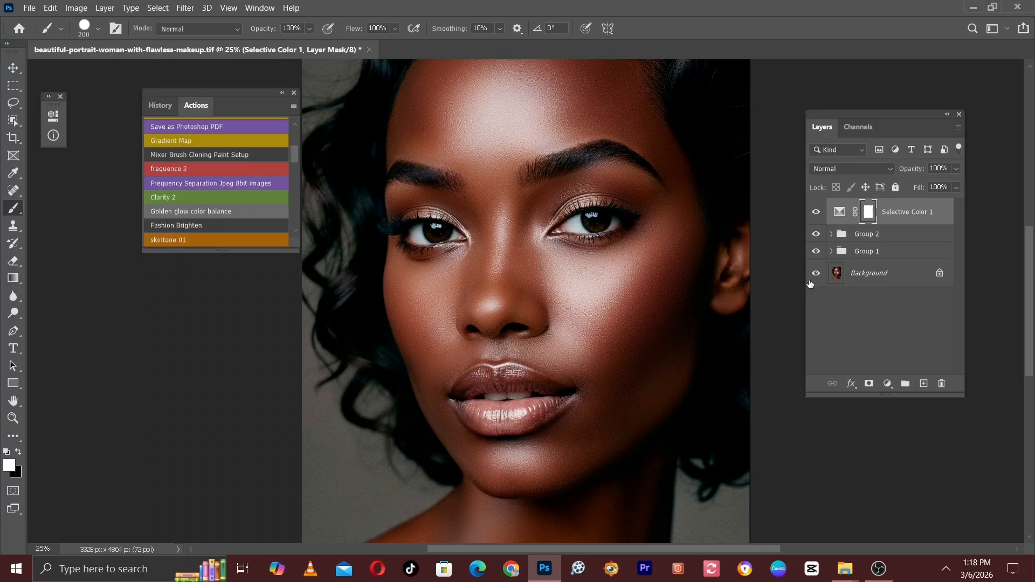
key(ctrl+minus)
key(ctrl+minus)
key(ctrl+plus)
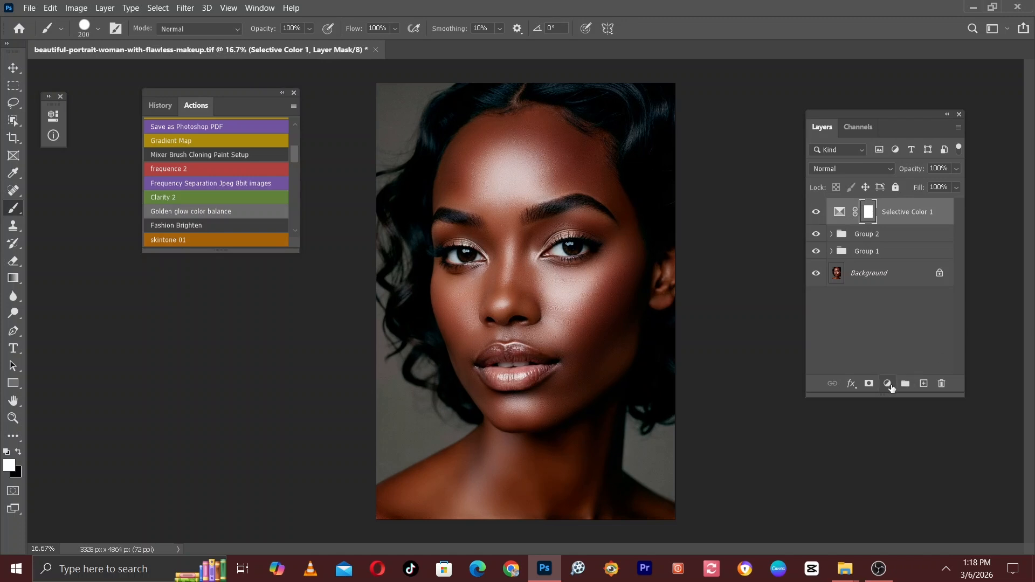
Step: Add a Black & White adjustment layer on top, with Reds set to 22 and Yellows lowered slightly
click(890, 384)
click(902, 269)
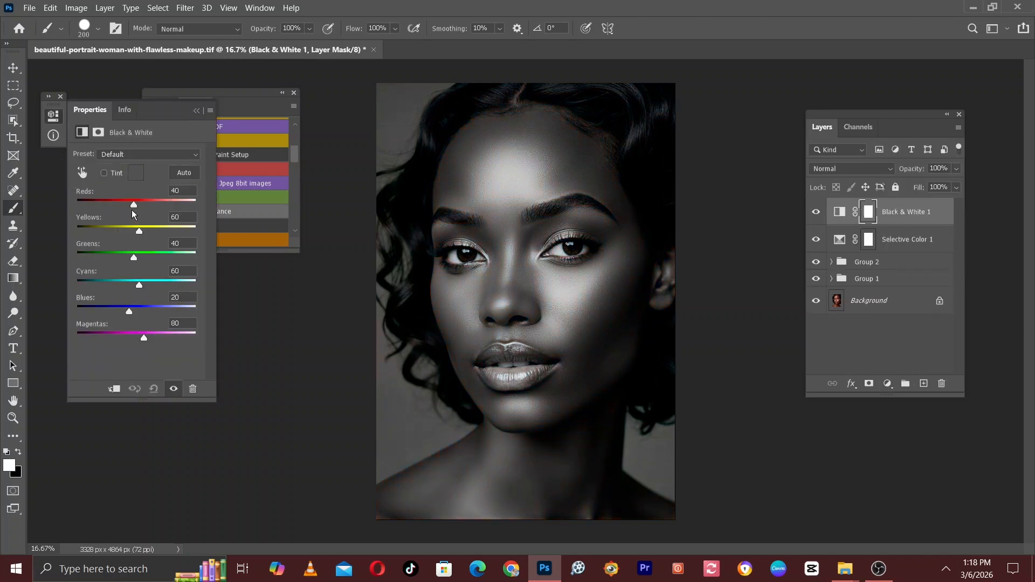
drag(134, 205, 130, 203)
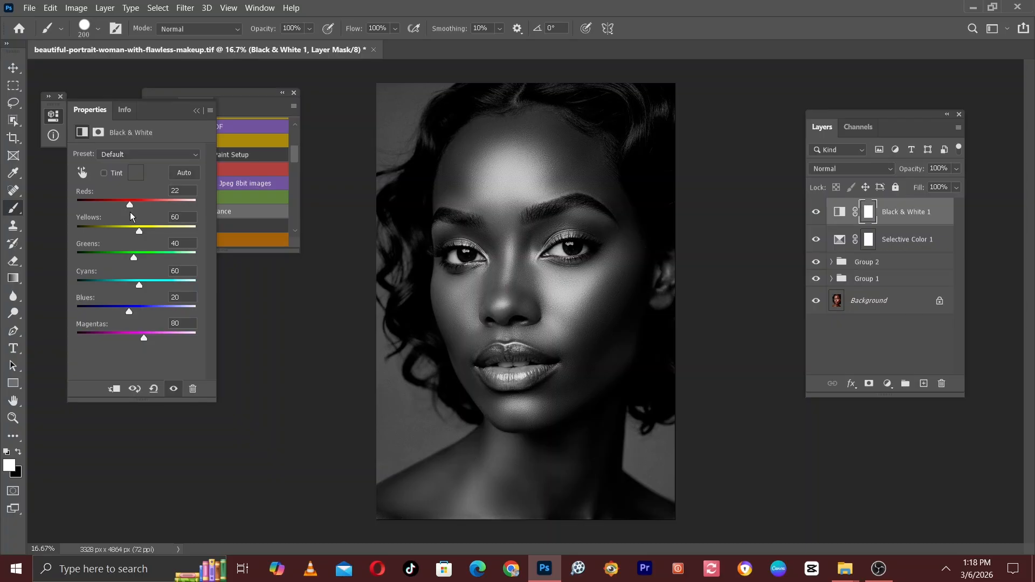
drag(139, 233, 135, 233)
click(194, 111)
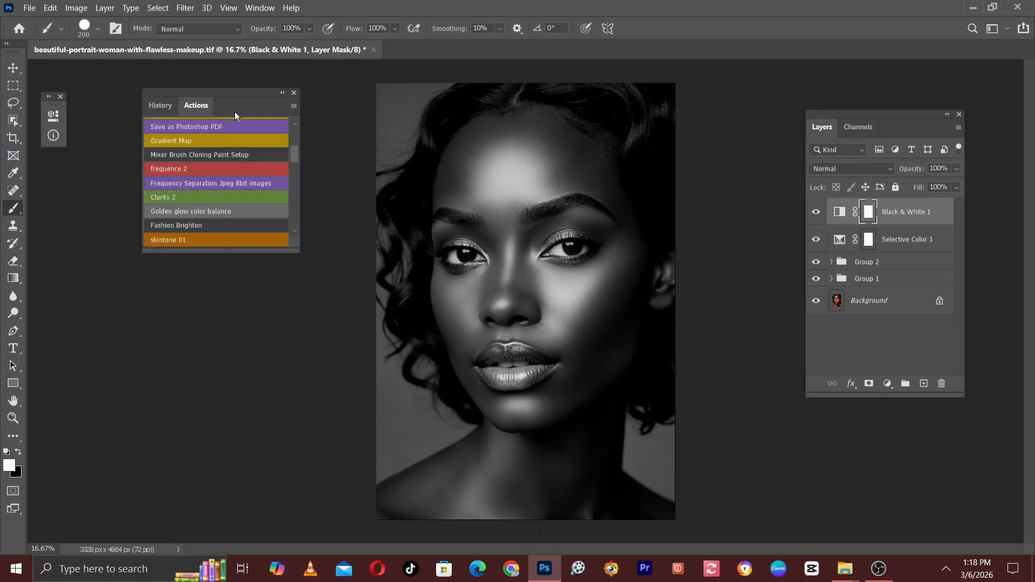
Step: Set the Black & White layer's blend mode to Multiply and its opacity to 33%
click(848, 169)
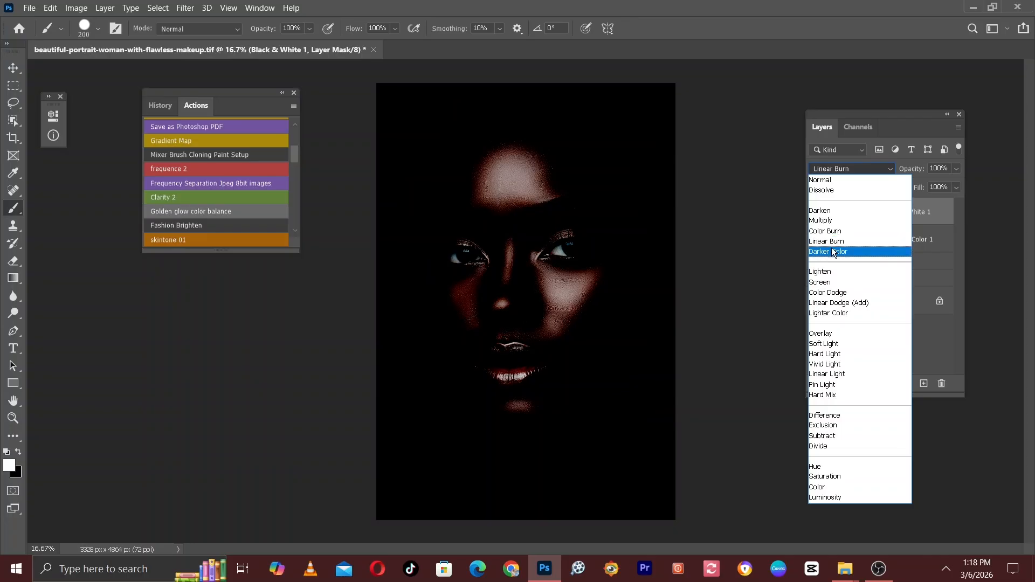
click(828, 223)
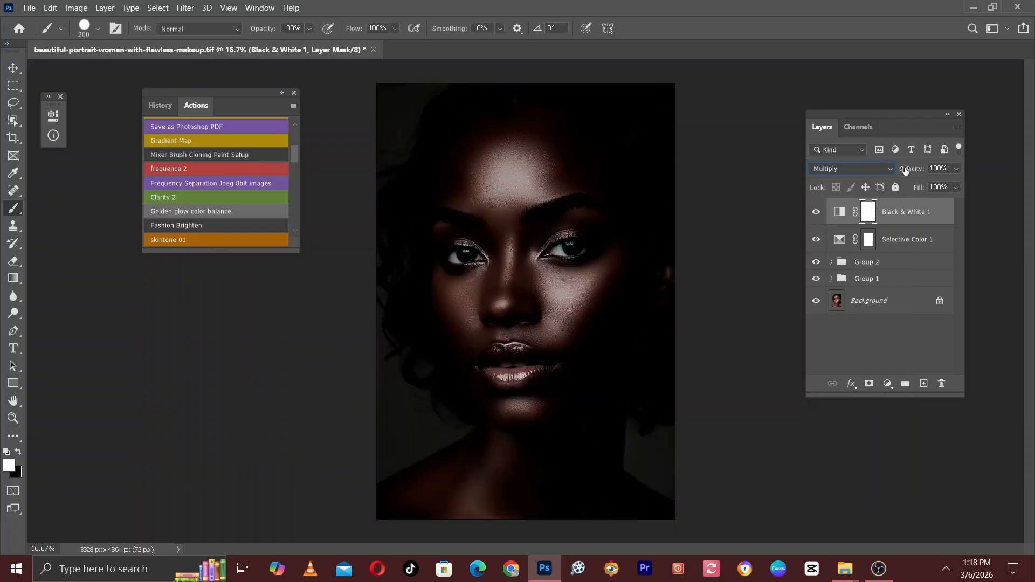
click(956, 169)
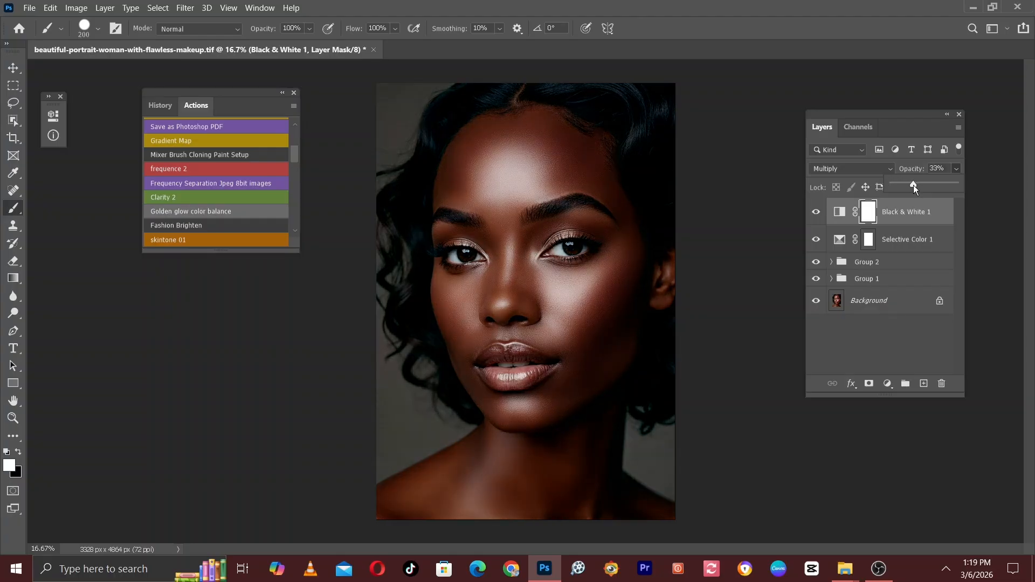
drag(898, 187, 902, 185)
drag(914, 186, 914, 185)
key(ctrl+plus)
key(ctrl+minus)
Step: Compare the portrait's skin tone and contrast with the Black & White layer hidden and shown
click(817, 212)
click(817, 212)
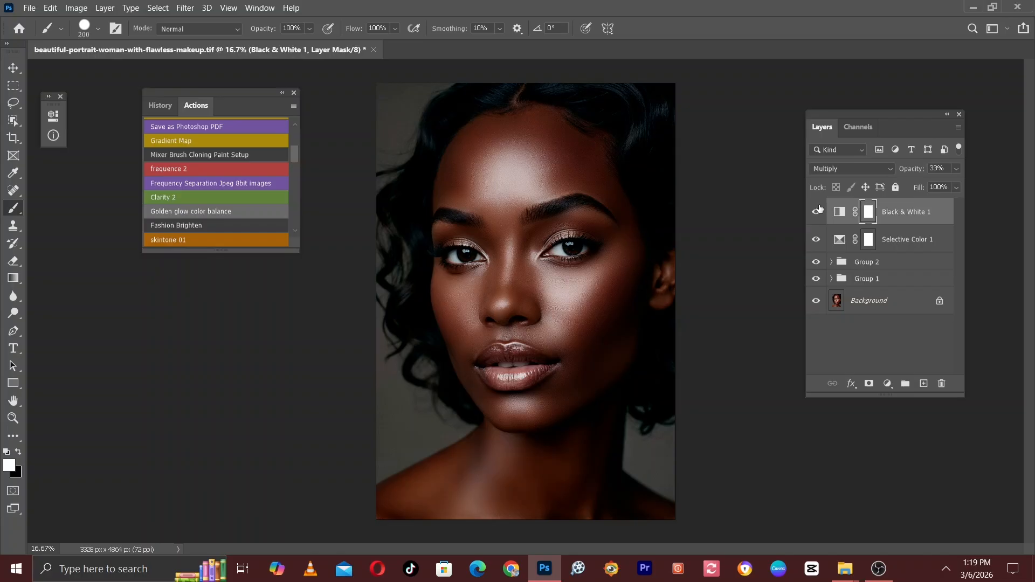
click(818, 211)
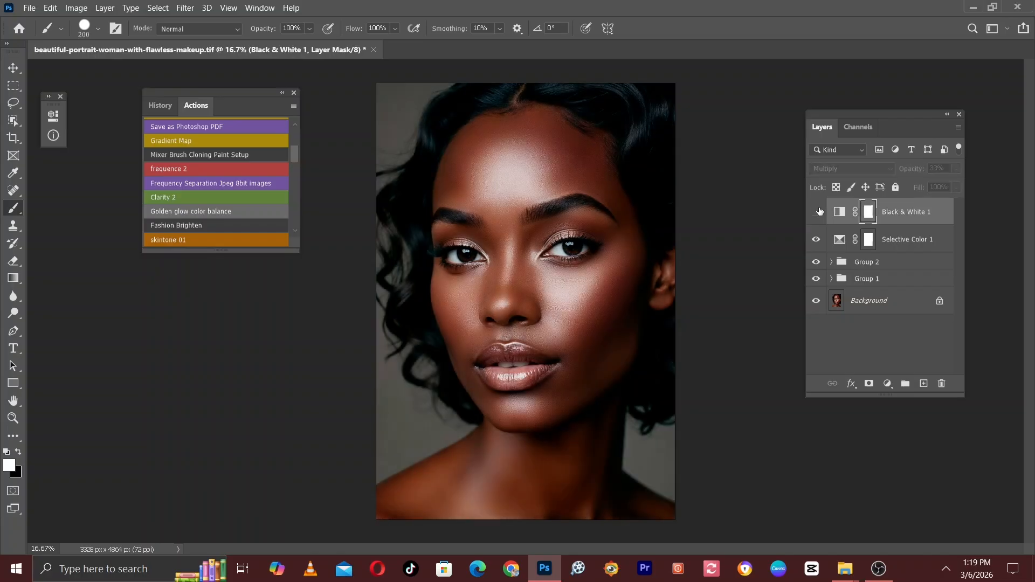
click(817, 211)
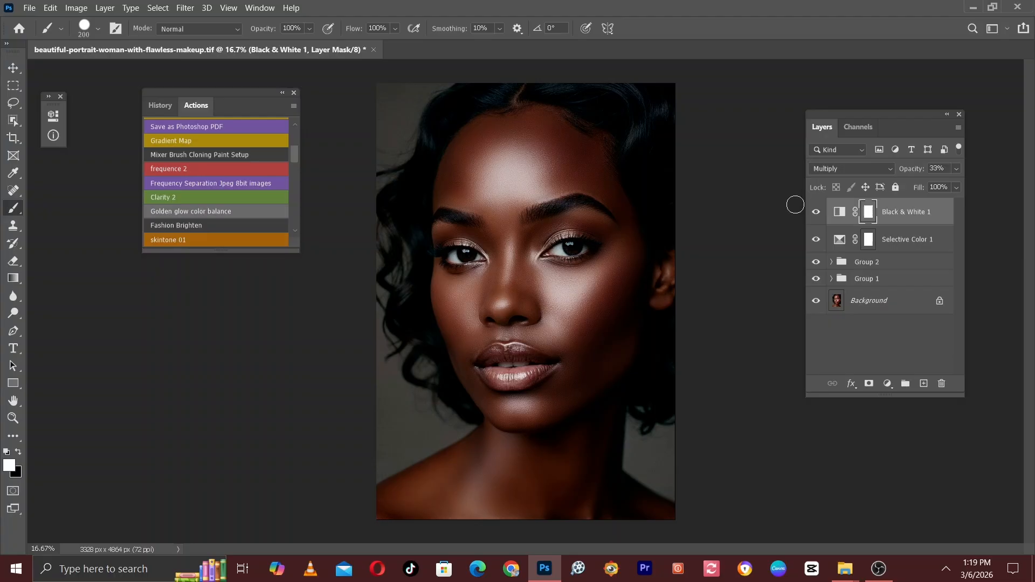
click(820, 211)
click(819, 212)
click(819, 211)
click(819, 211)
Step: Set the Black & White layer's opacity to 34% and check the result on the portrait
click(956, 170)
drag(914, 184, 900, 189)
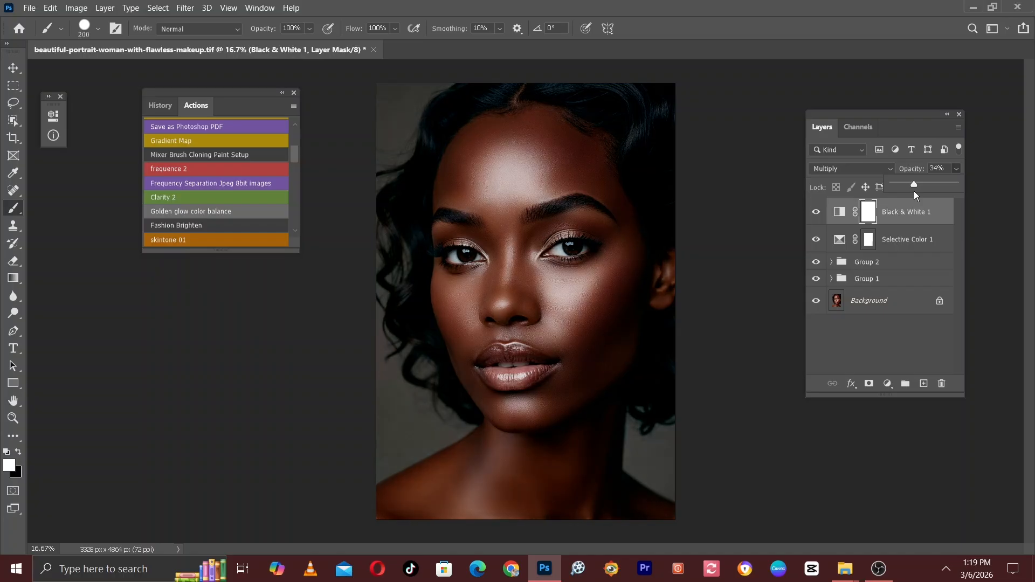
click(714, 178)
key(ctrl+minus)
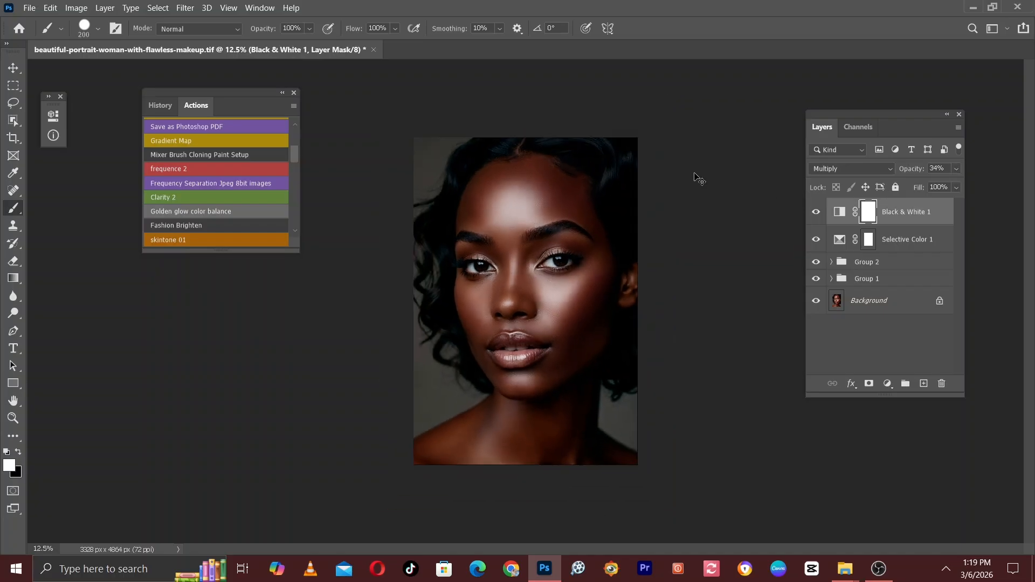
key(ctrl+plus)
key(ctrl+plus)
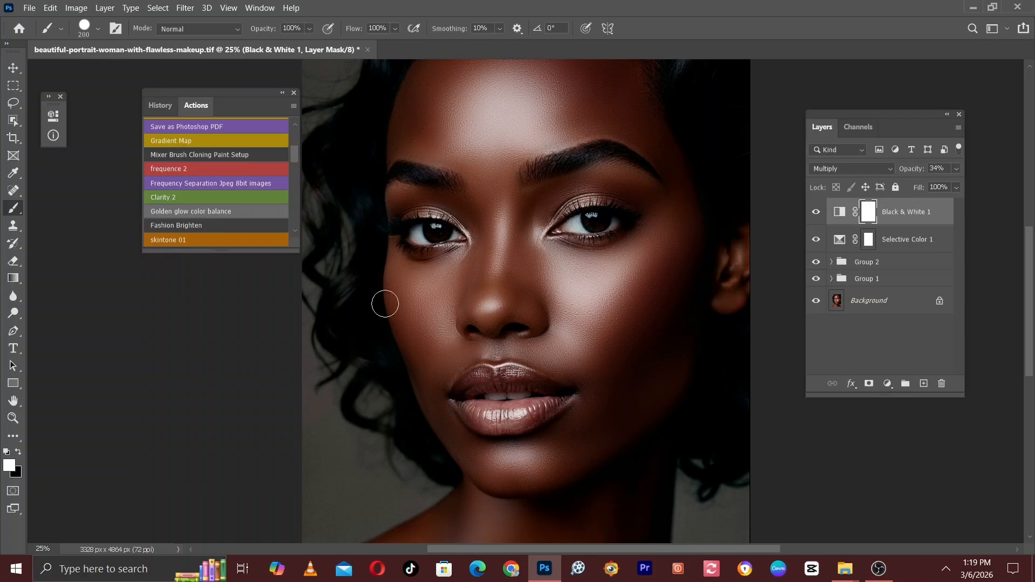
key(ctrl+minus)
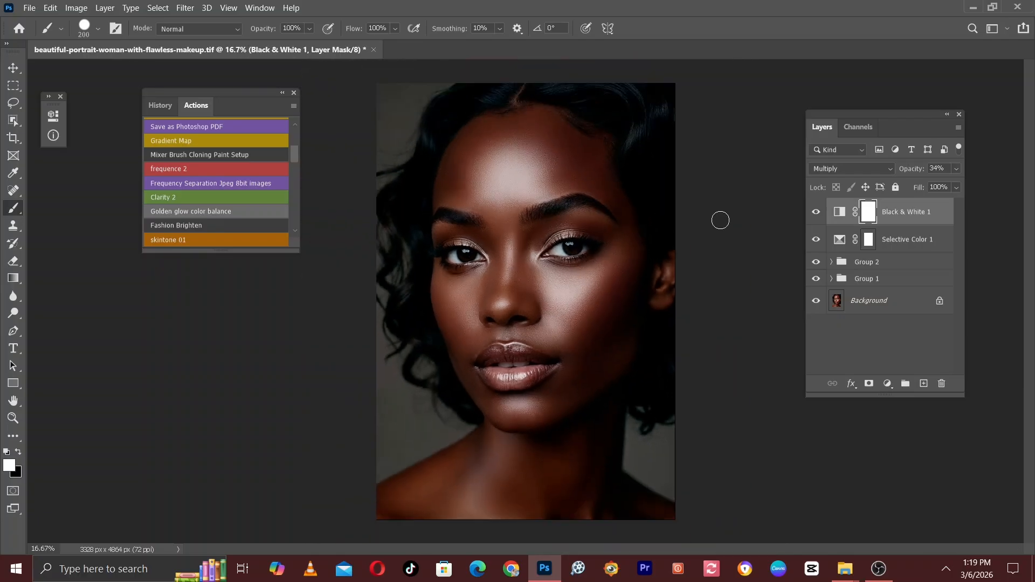
Step: Add a Vibrance adjustment layer above the Black & White layer and set its saturation to +16
click(888, 384)
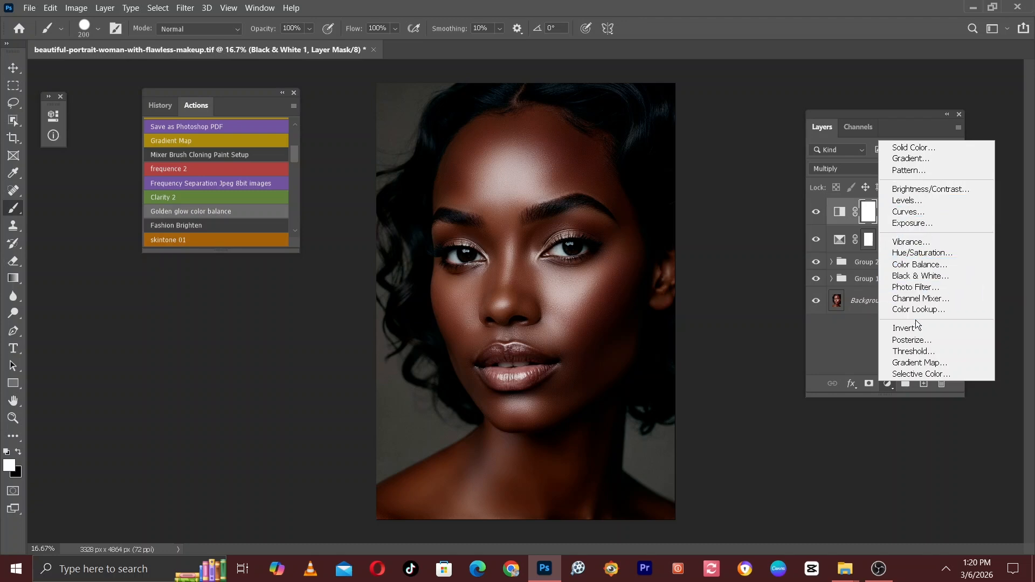
click(923, 244)
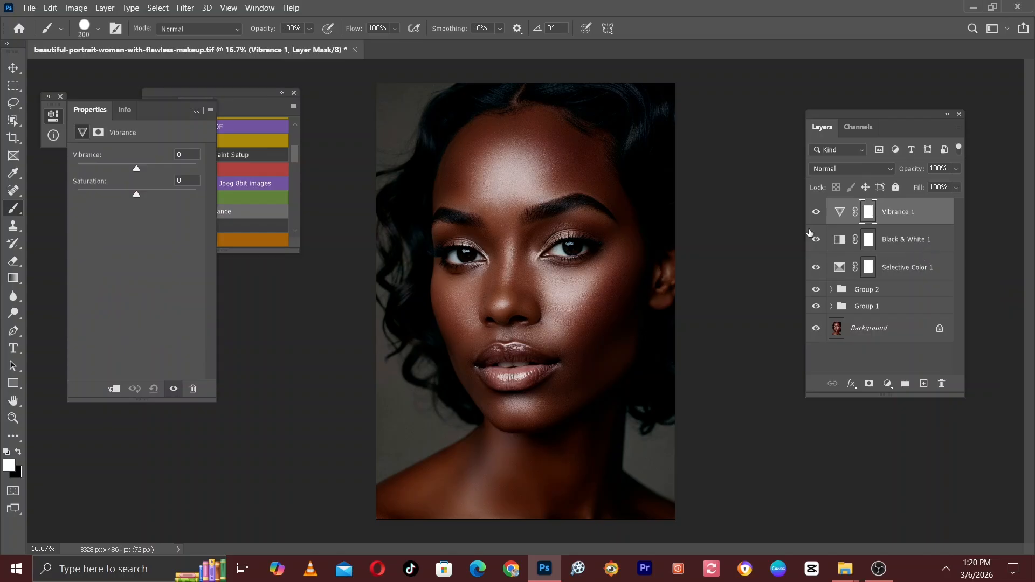
drag(160, 120, 309, 177)
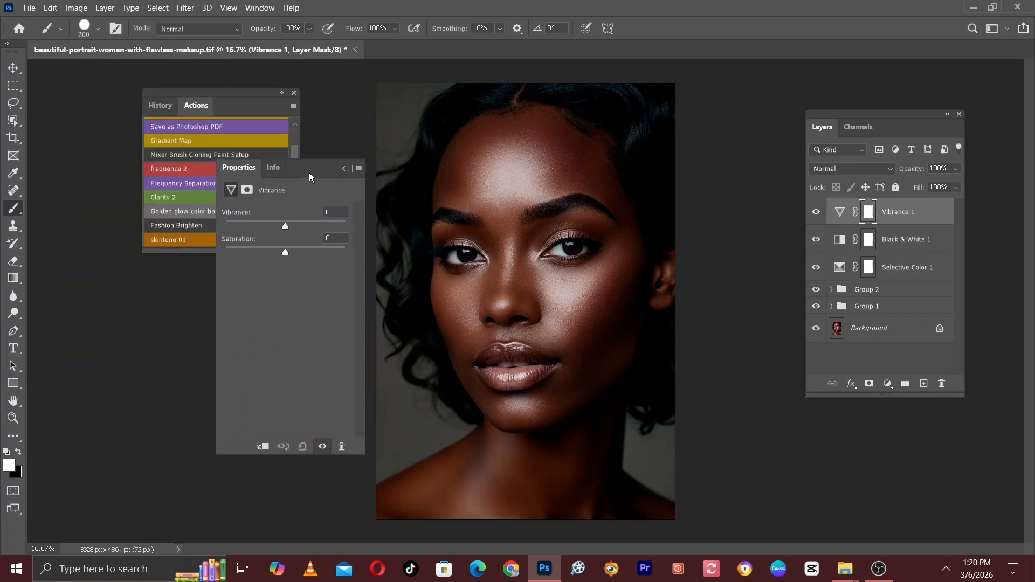
key(ctrl+plus)
key(ctrl+plus)
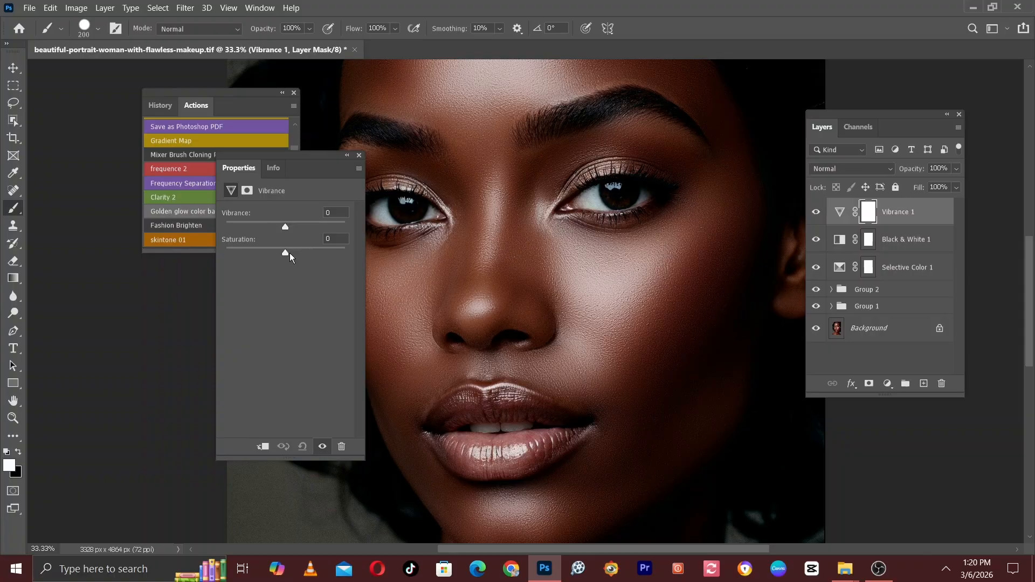
click(289, 253)
click(294, 254)
Step: Try a vibrance value of +35 on the Vibrance adjustment layer
drag(284, 228, 283, 229)
click(340, 215)
text(35)
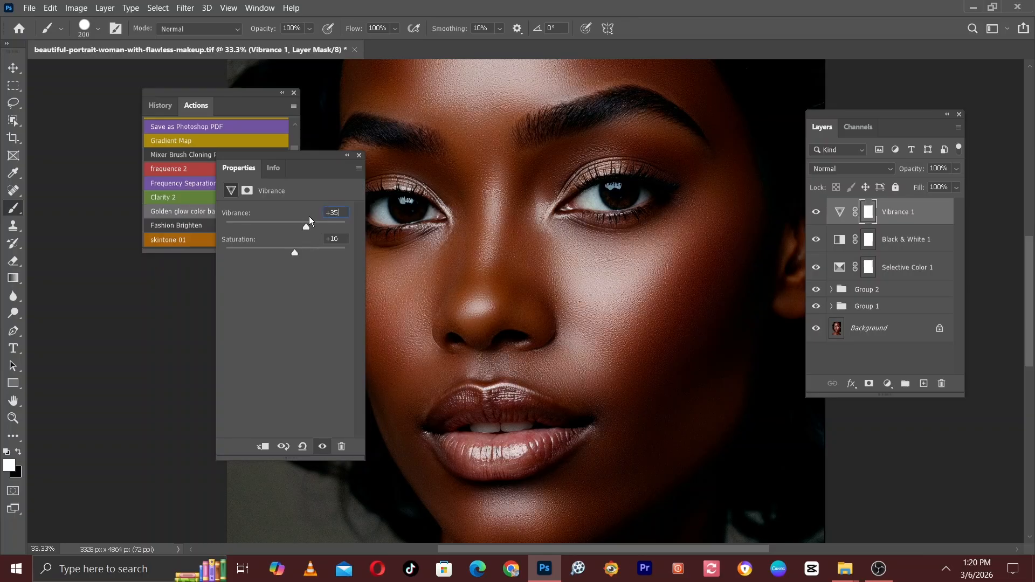
Step: Set the adjustment's vibrance to 0 and raise its saturation slightly
key(BackSpace)
key(BackSpace)
key(BackSpace)
text(0)
drag(295, 250, 297, 251)
click(347, 155)
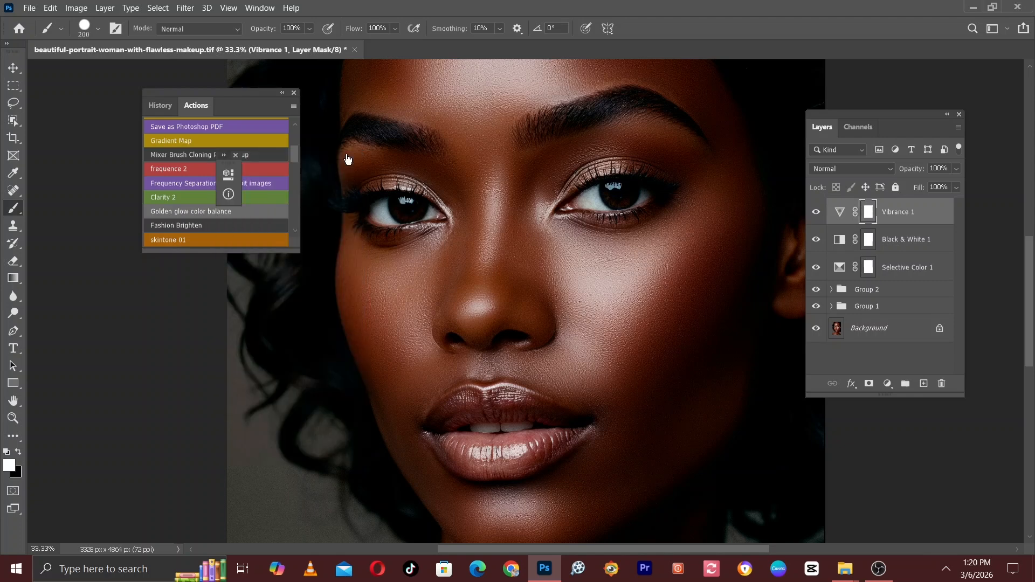
Step: Compare the full portrait with and without the Vibrance adjustment layer
key(ctrl+minus)
key(ctrl+minus)
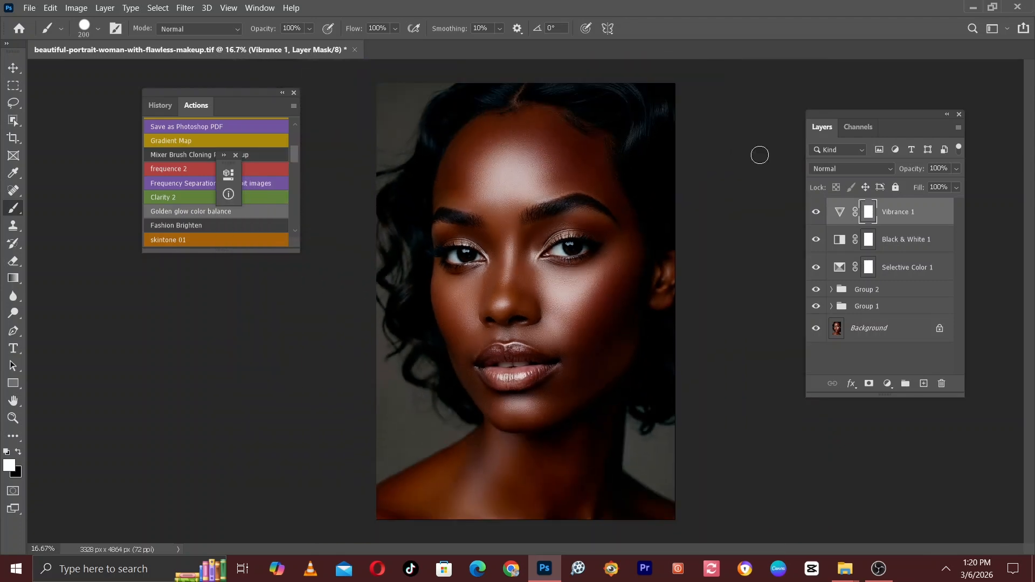
click(817, 211)
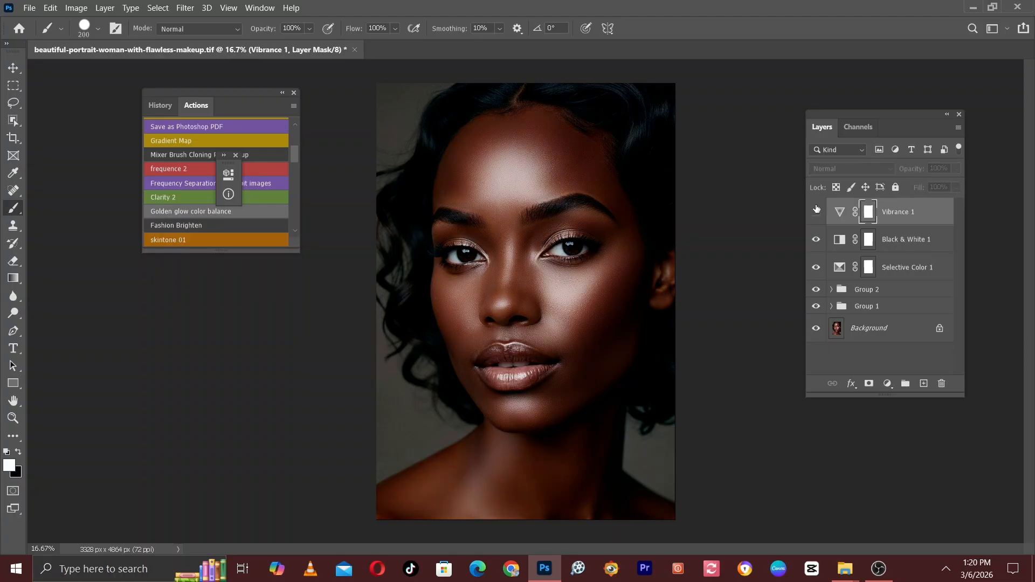
click(817, 211)
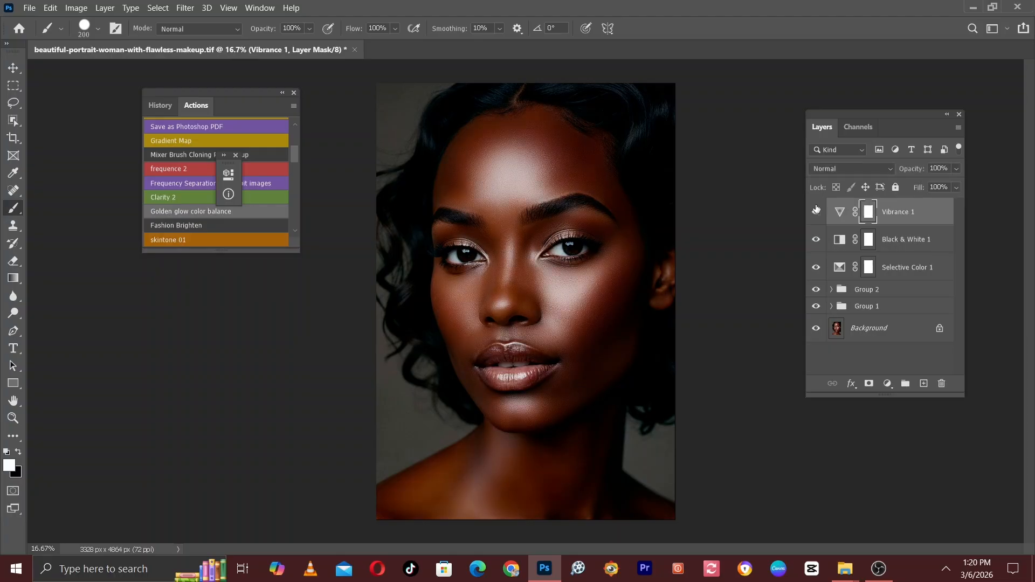
Step: Lower the Vibrance adjustment layer's opacity to 68% and view the whole portrait
key(ctrl+plus)
click(957, 169)
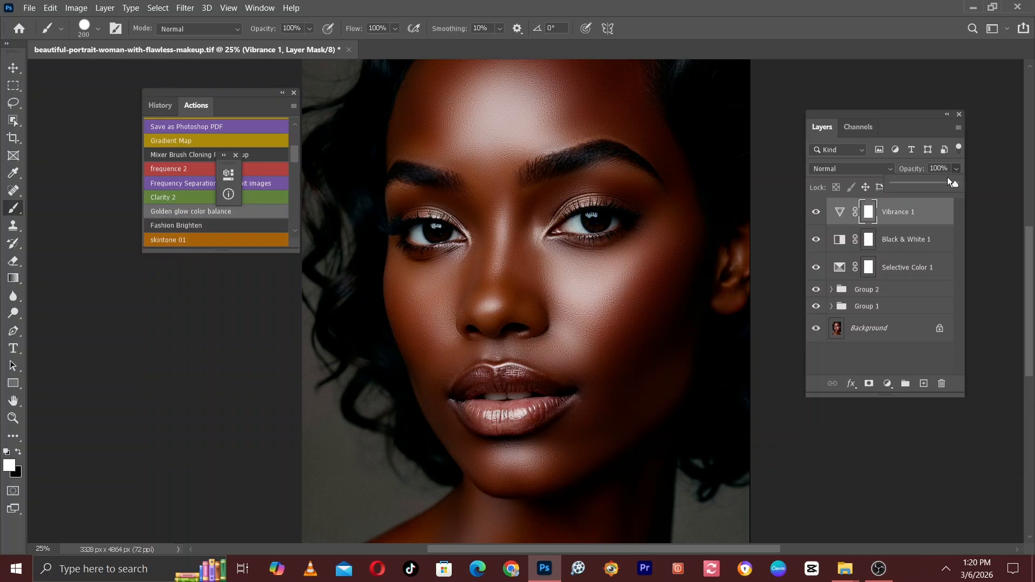
drag(909, 183, 916, 192)
click(878, 190)
key(ctrl+minus)
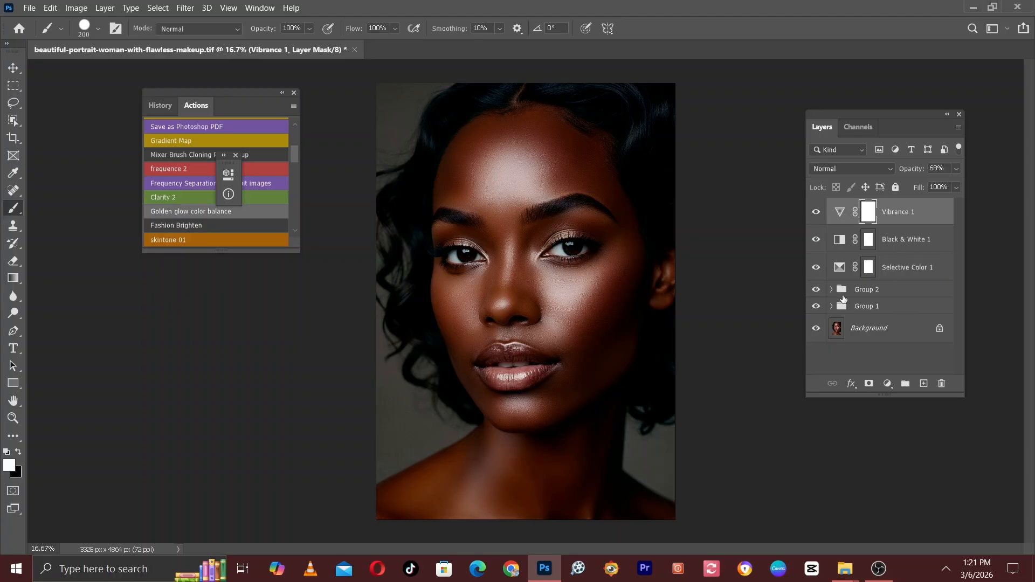
Step: Add an Exposure adjustment layer above the Vibrance layer and set its exposure to +0.08
click(887, 384)
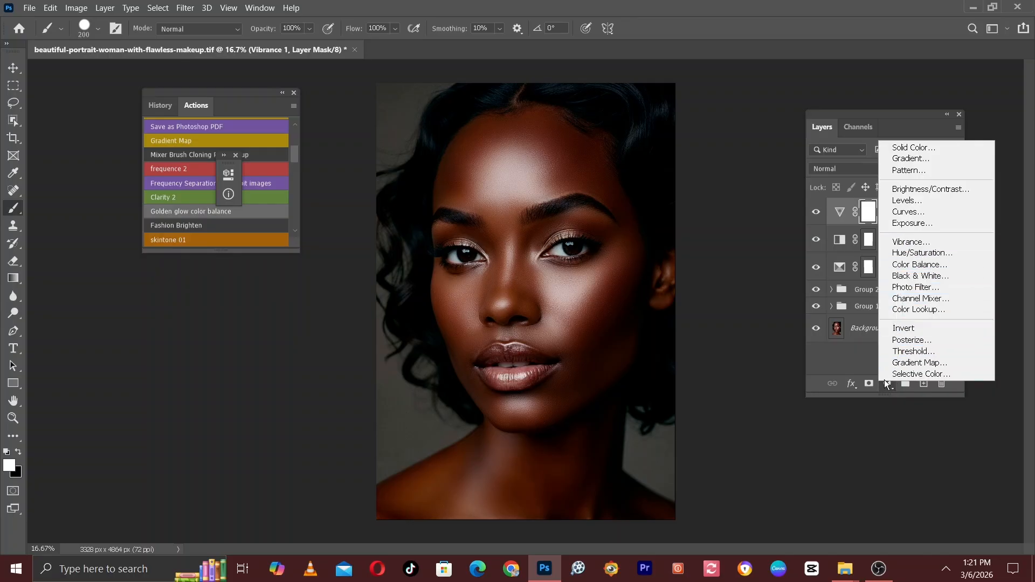
click(924, 224)
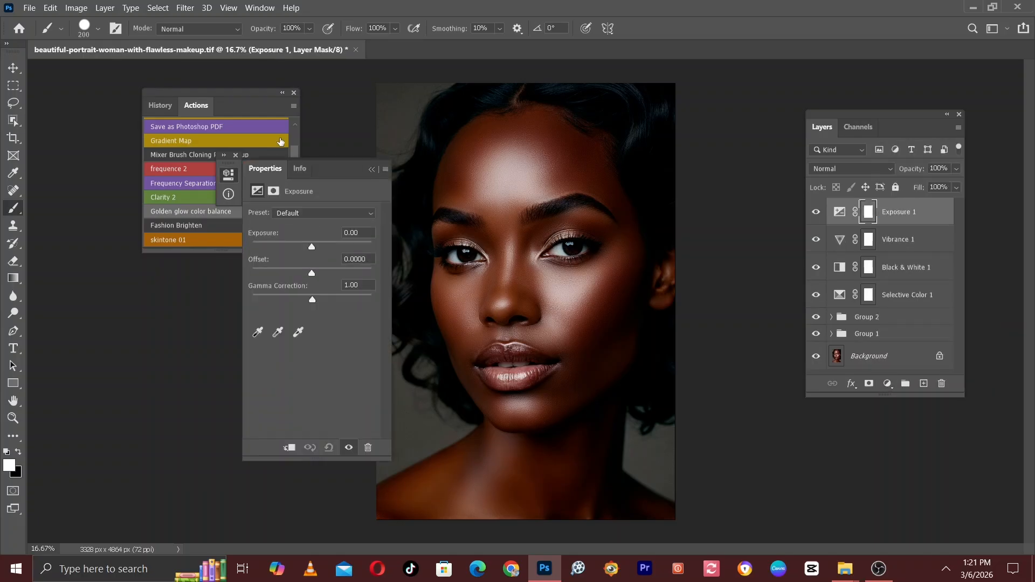
drag(313, 248, 316, 247)
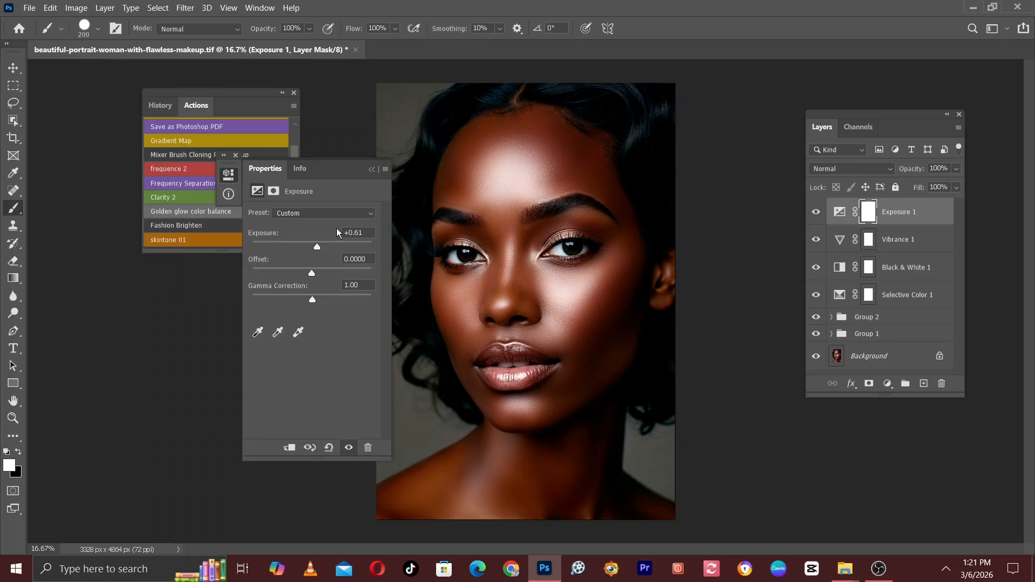
drag(313, 243, 309, 247)
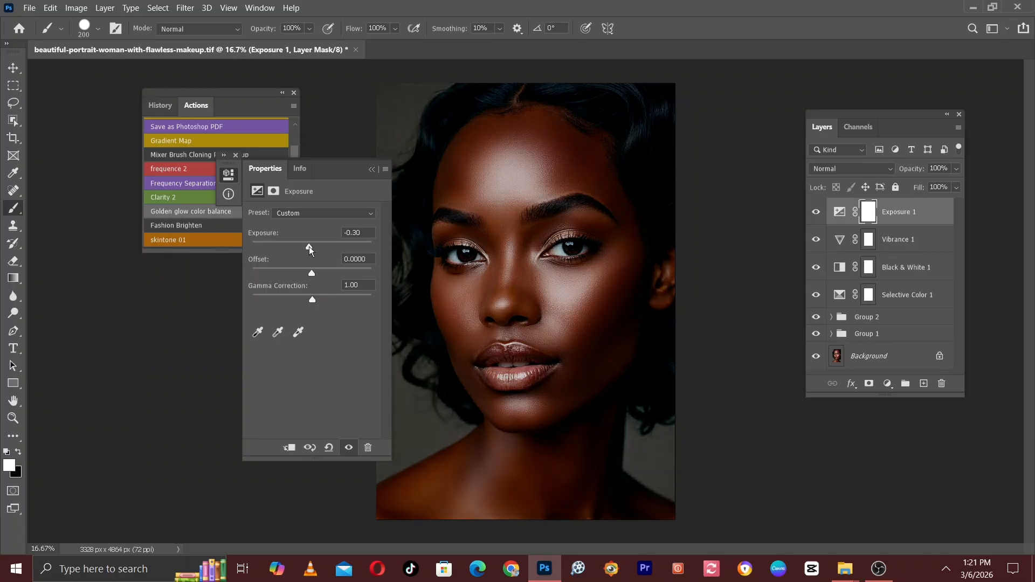
double_click(345, 230)
text(0)
click(314, 250)
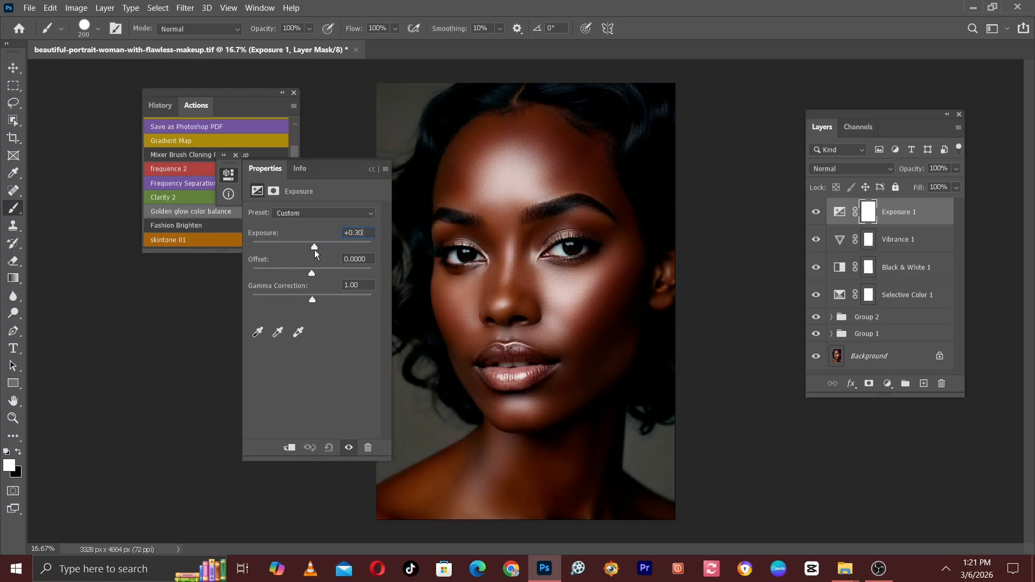
drag(315, 250, 314, 250)
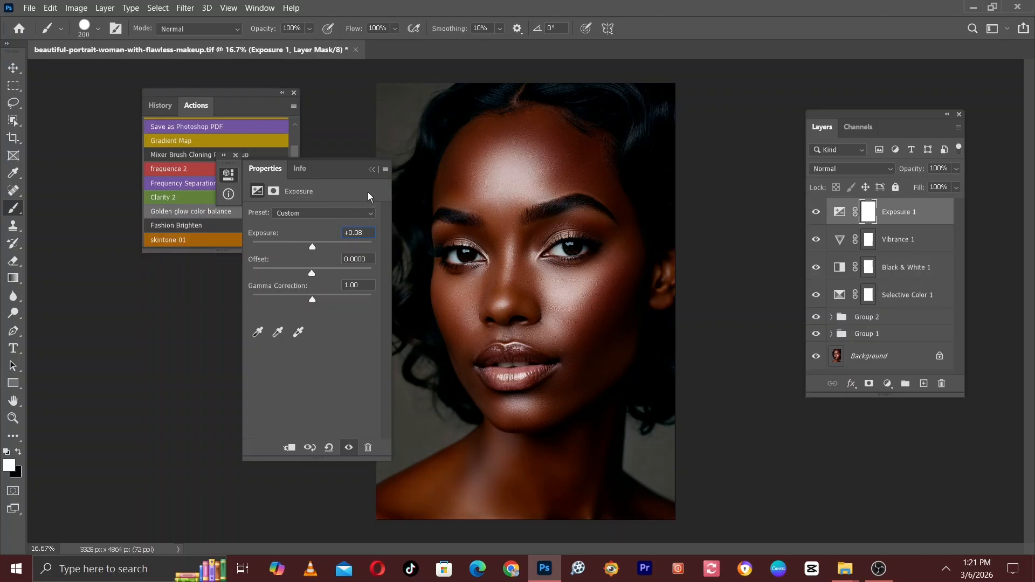
click(373, 170)
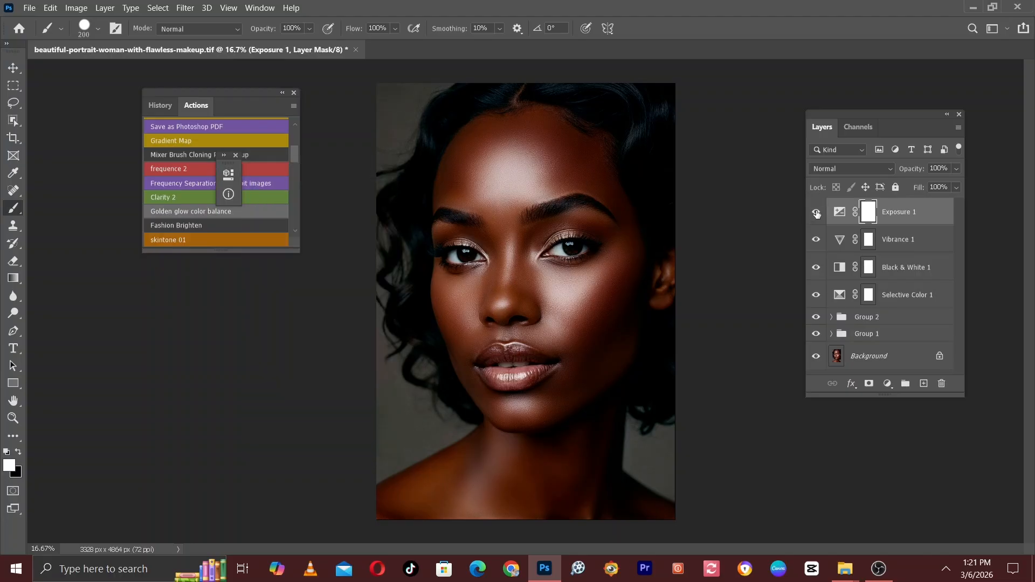
Step: Compare the portrait with and without the Exposure adjustment layer
click(818, 212)
click(817, 213)
click(818, 213)
click(818, 212)
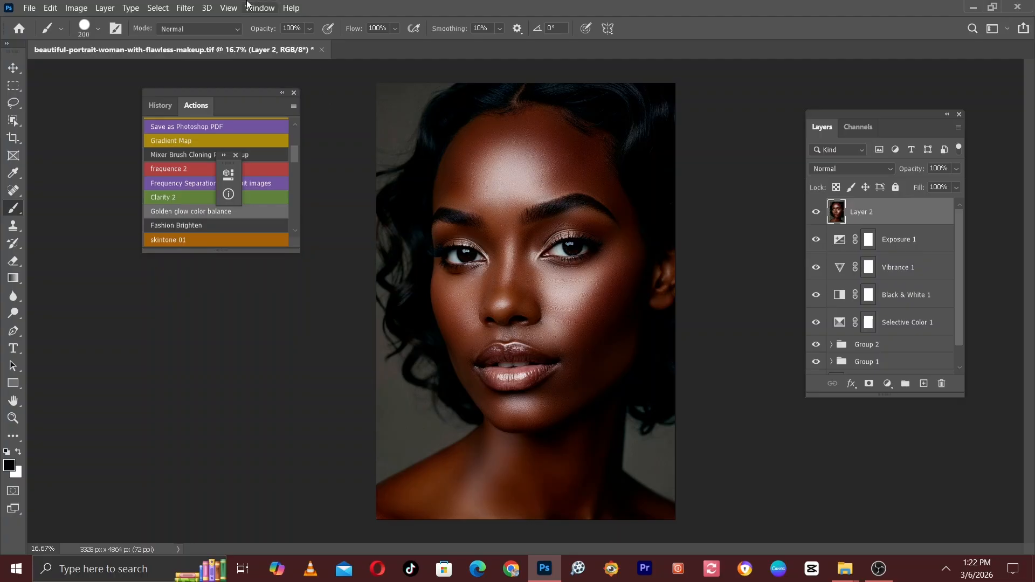
Step: Open the Camera Raw Filter on the merged portrait layer and set Blacks to +6 and Shadows to +17
click(158, 8)
mouse_move(190, 8)
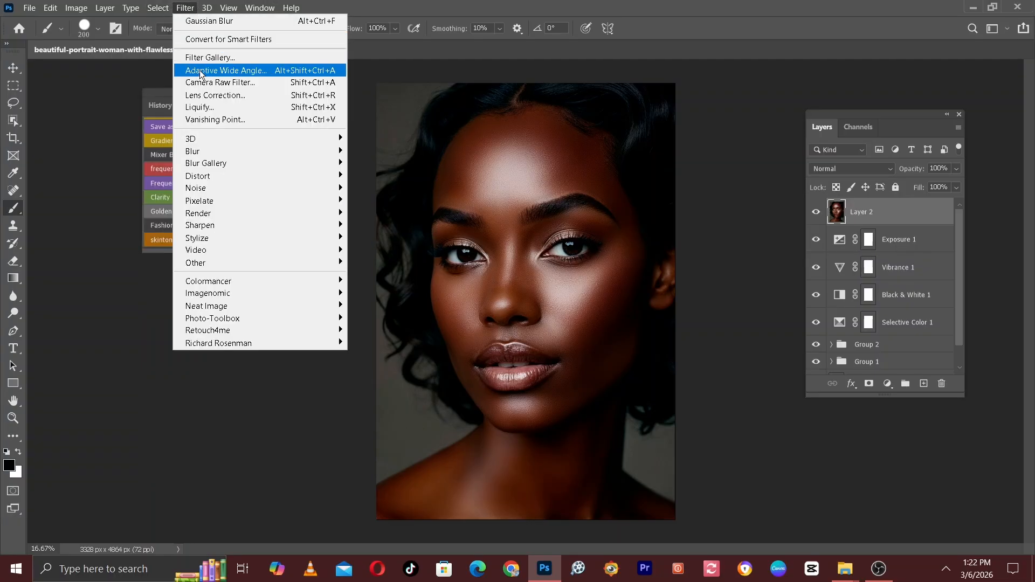
click(234, 88)
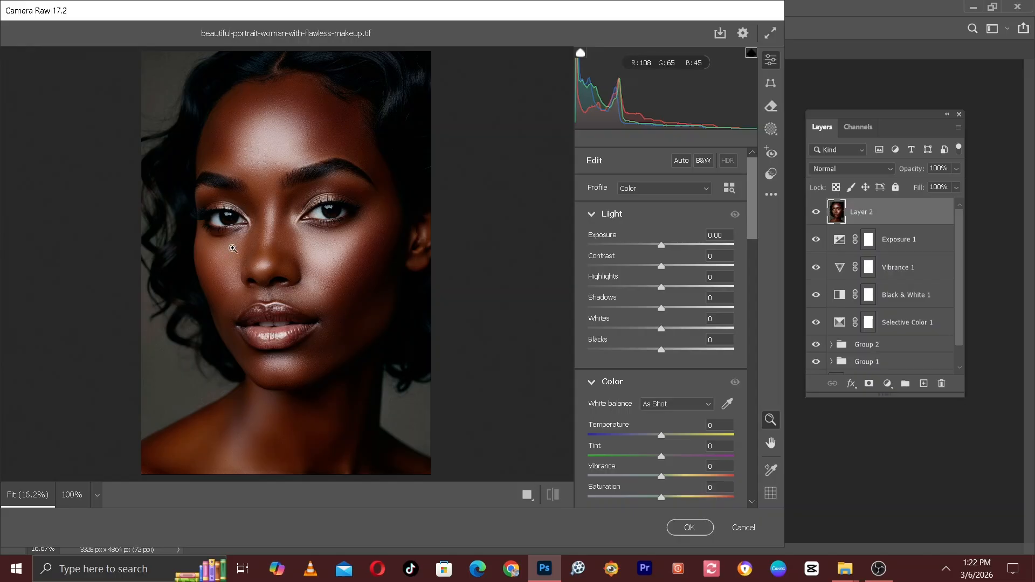
click(667, 350)
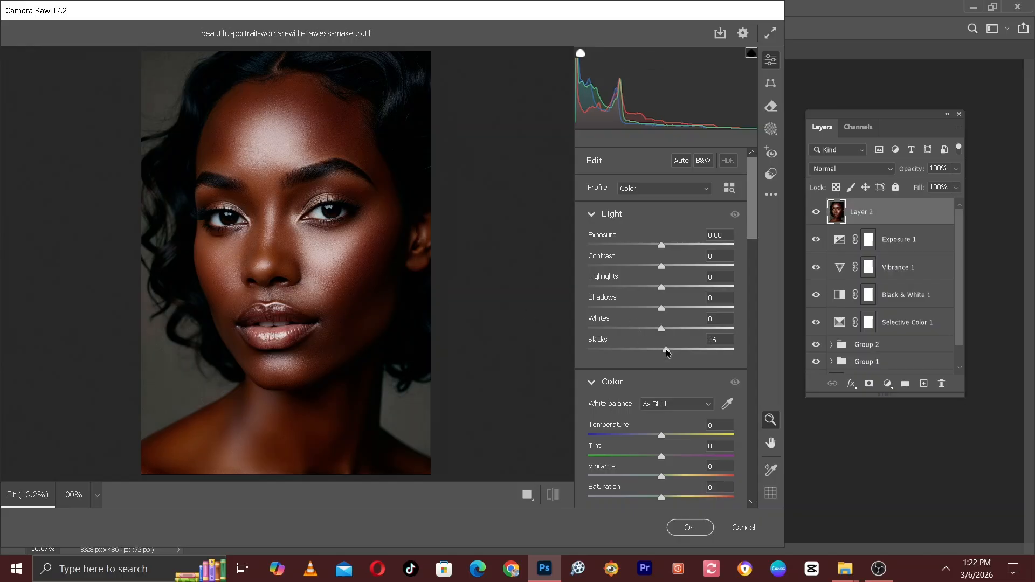
click(675, 308)
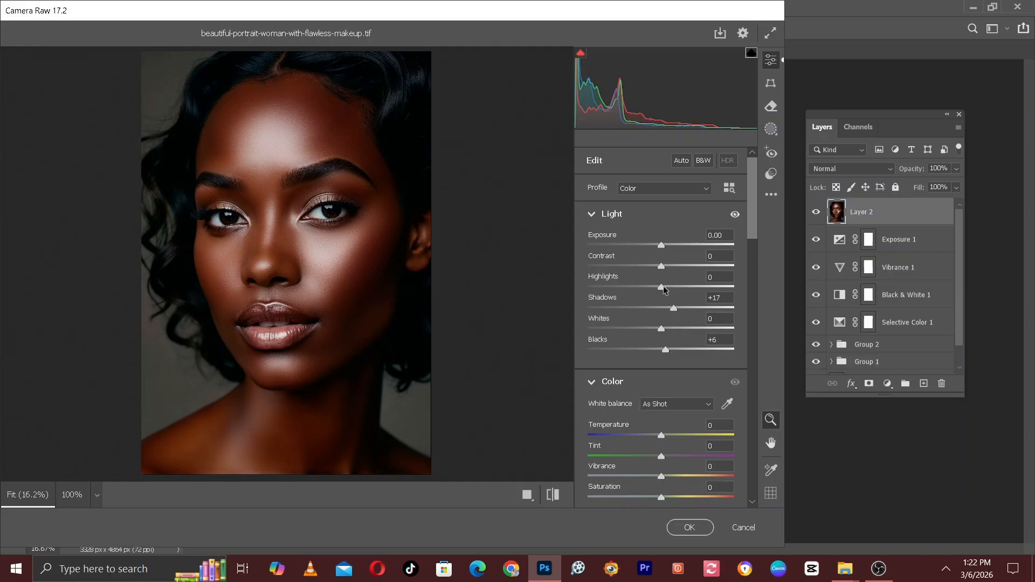
Step: Fine-tune the remaining Light tones in Camera Raw and compare the portrait before and after the edits
drag(661, 286, 660, 287)
drag(664, 329, 672, 353)
click(553, 495)
click(552, 500)
Step: Set the Clarity effect to +3 in the Camera Raw Filter
scroll(747, 253, down, 8)
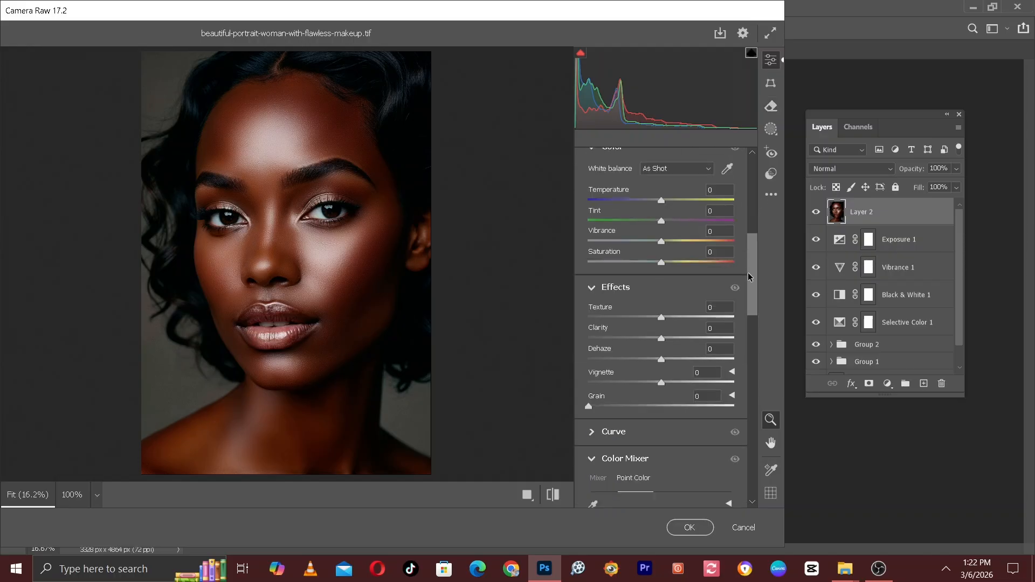
drag(748, 278, 752, 289)
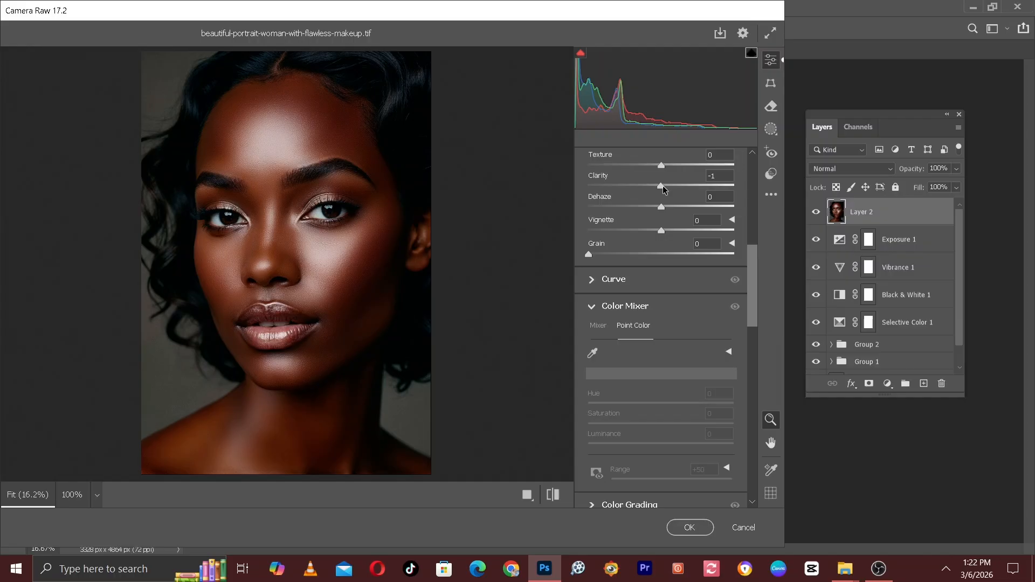
drag(664, 189, 668, 192)
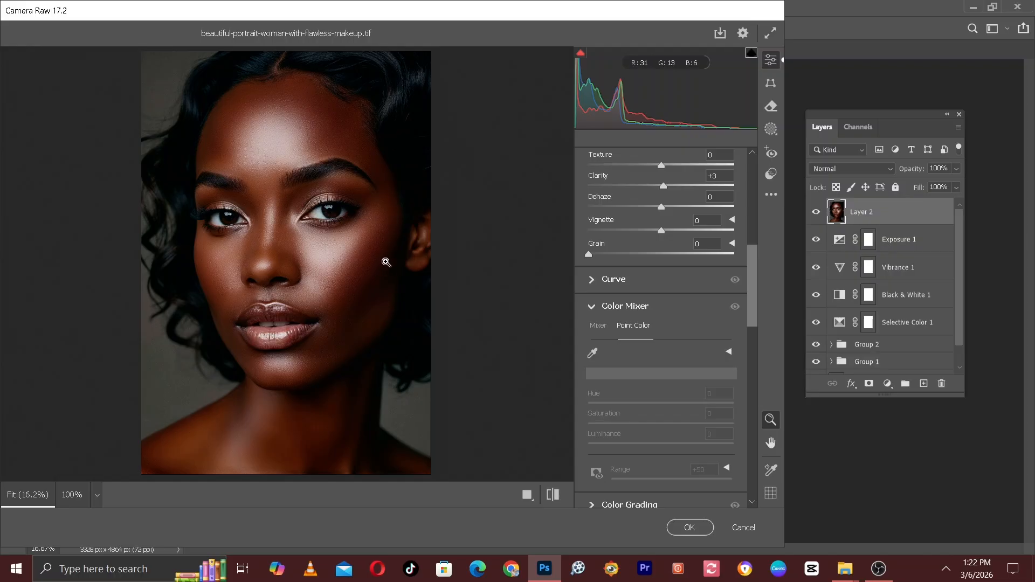
Step: Inspect the skin texture on the cheek up close and apply the Camera Raw edits to the merged layer
click(399, 226)
click(384, 216)
click(382, 214)
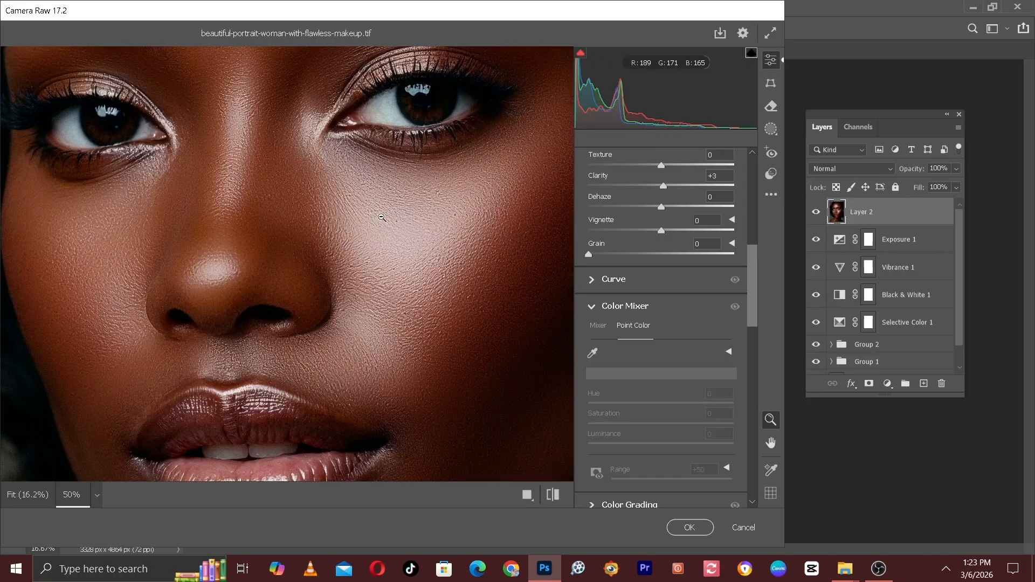
key(ctrl+minus)
key(ctrl+minus)
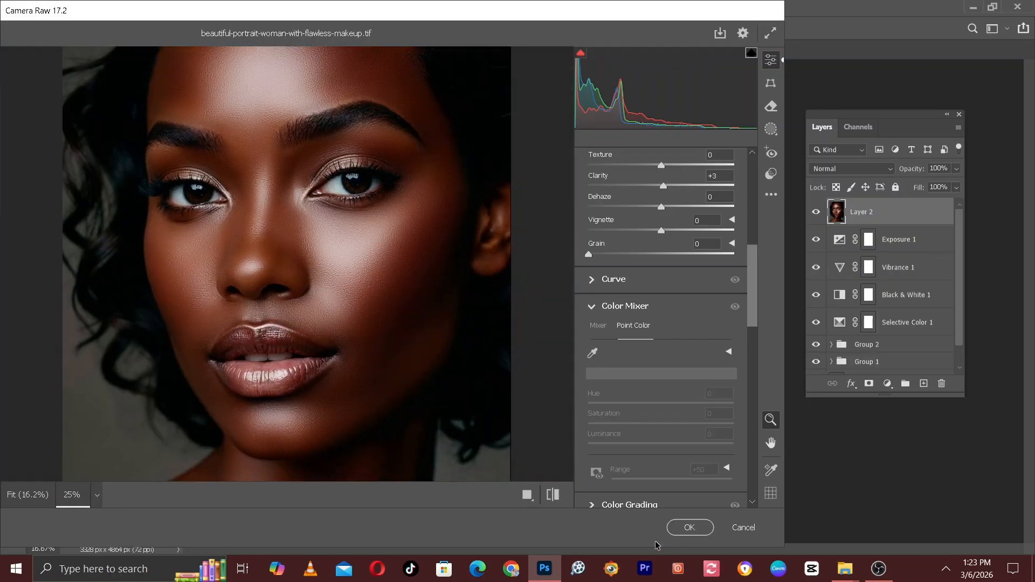
key(ctrl+minus)
click(691, 528)
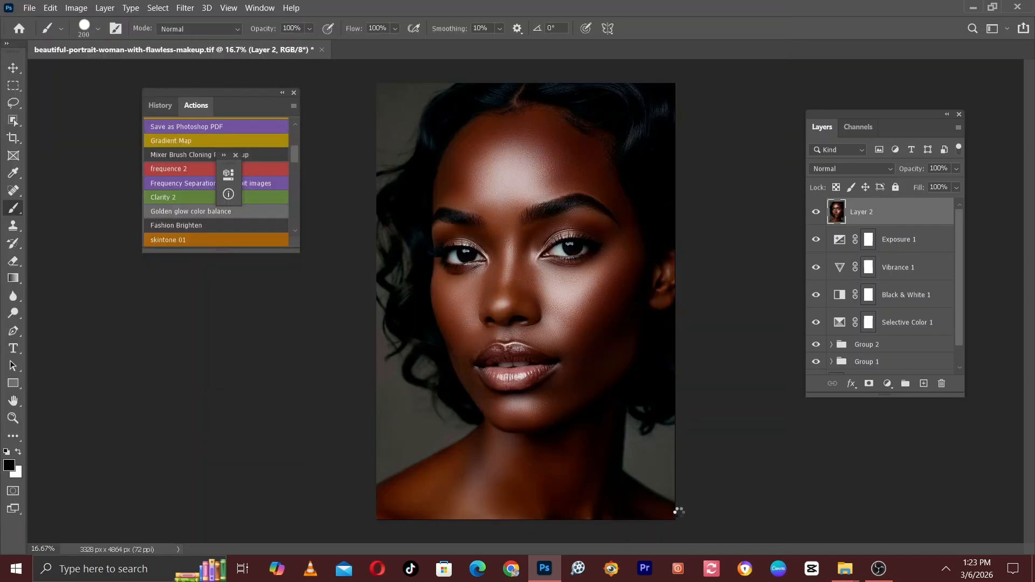
Step: Compare the portrait with and without the Camera Raw-edited layer and review the layer stack
key(ctrl+minus)
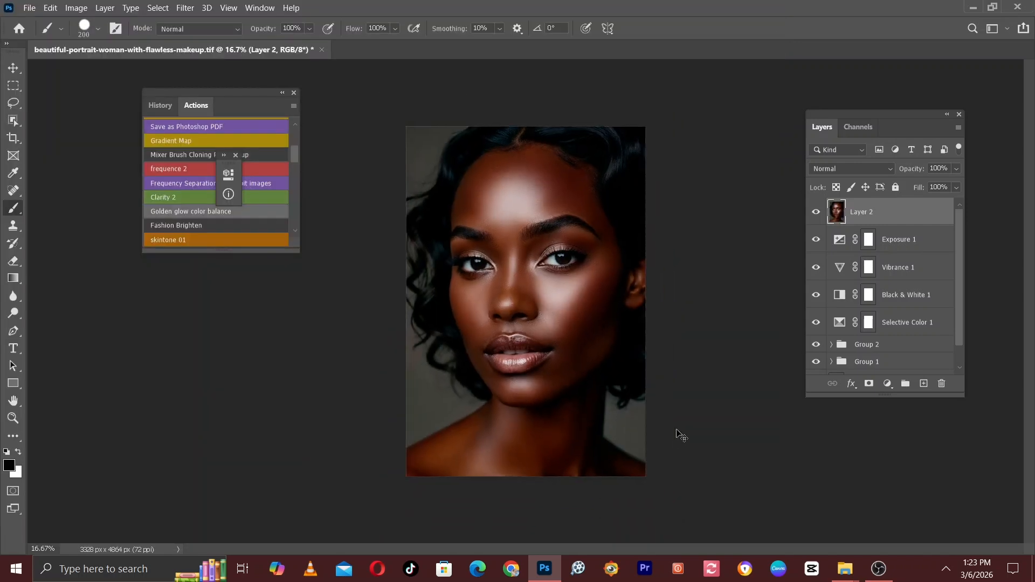
click(815, 213)
click(815, 213)
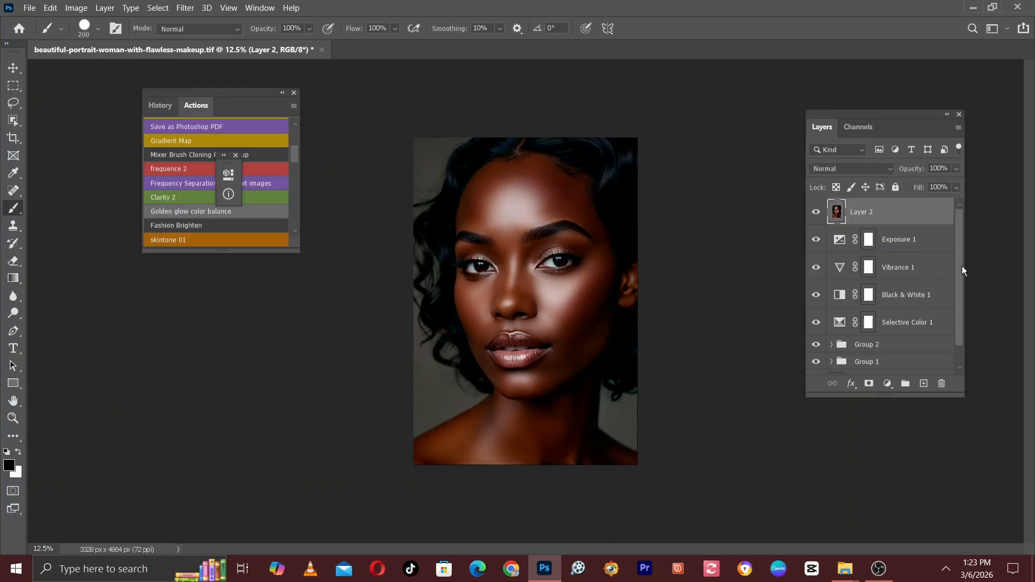
scroll(964, 286, down, 1)
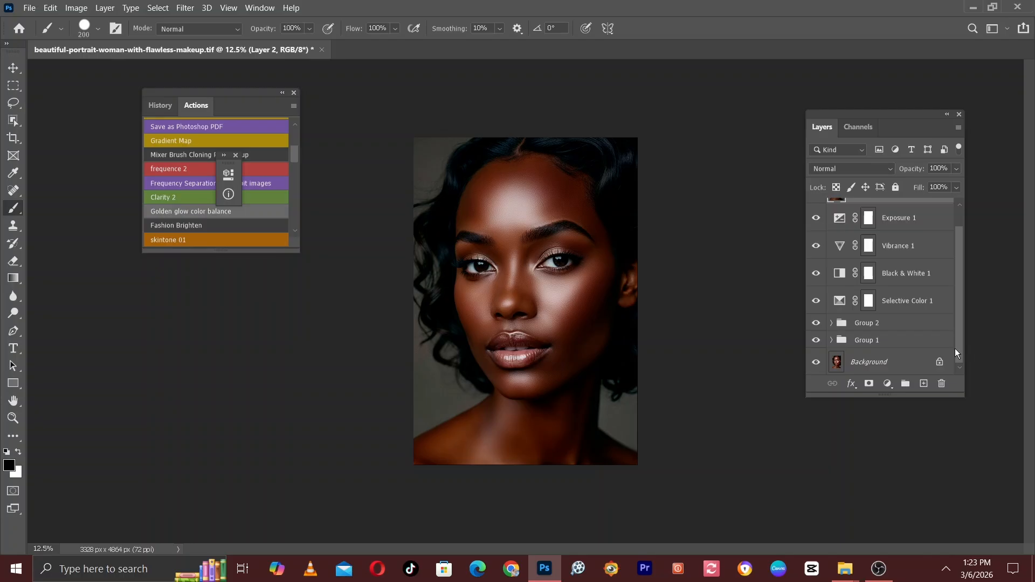
drag(956, 337, 962, 214)
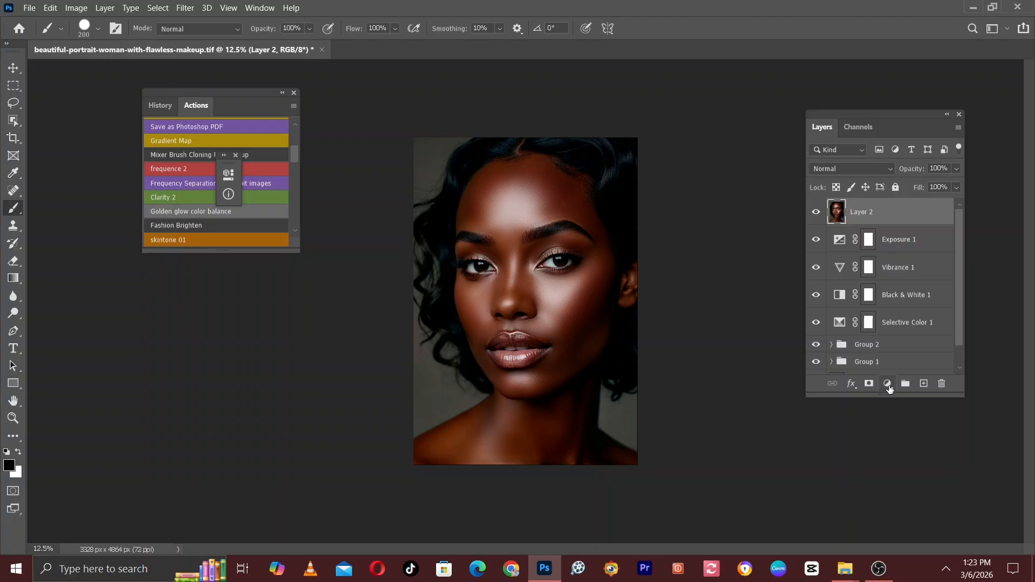
Step: Add a Curves adjustment layer above the merged layer and shape its RGB curve with highlight, midtone and shadow points, pulling the midtones slightly down
click(888, 385)
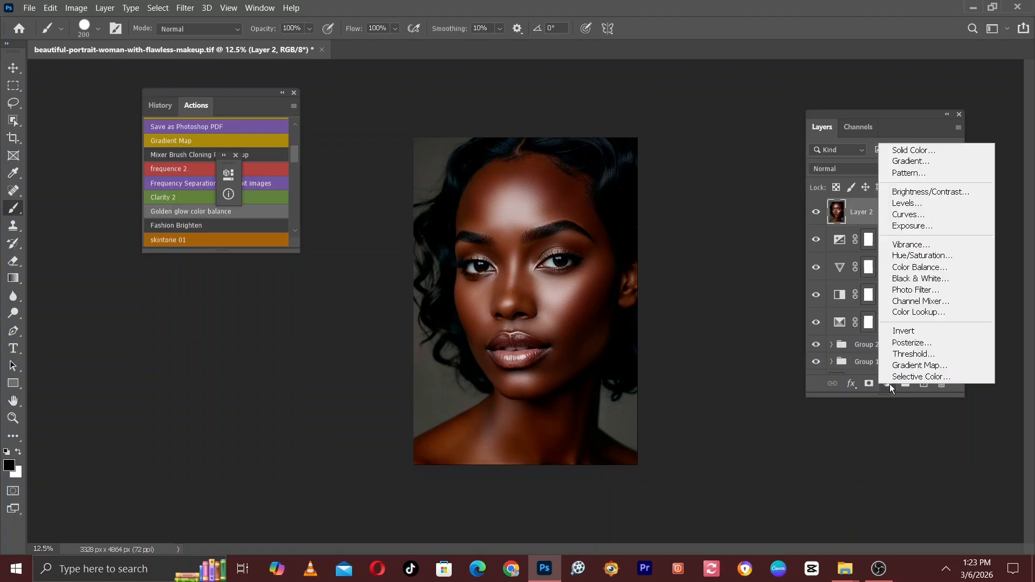
click(924, 214)
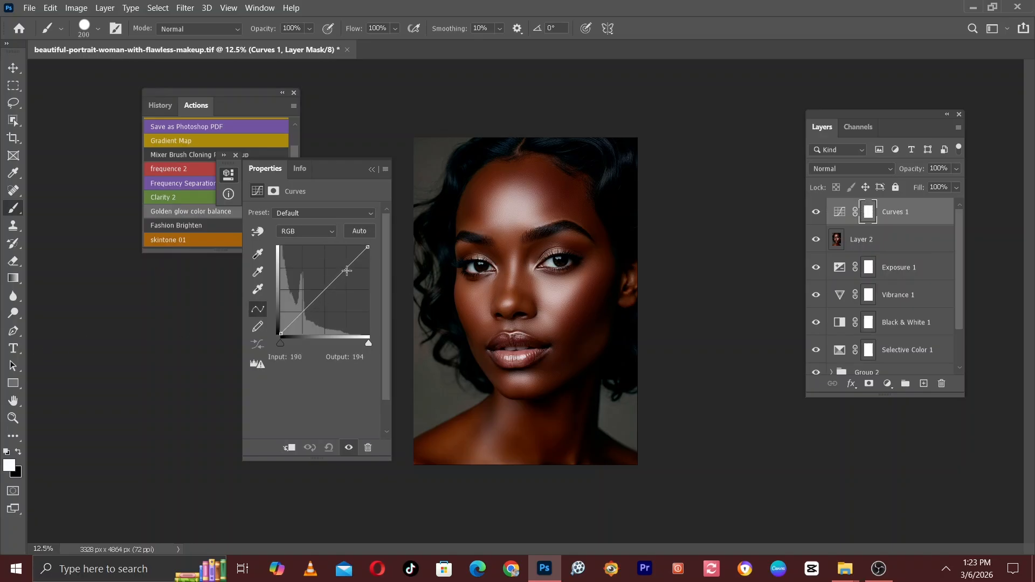
mouse_move(344, 271)
mouse_down()
mouse_move(336, 261)
mouse_move(356, 259)
mouse_up()
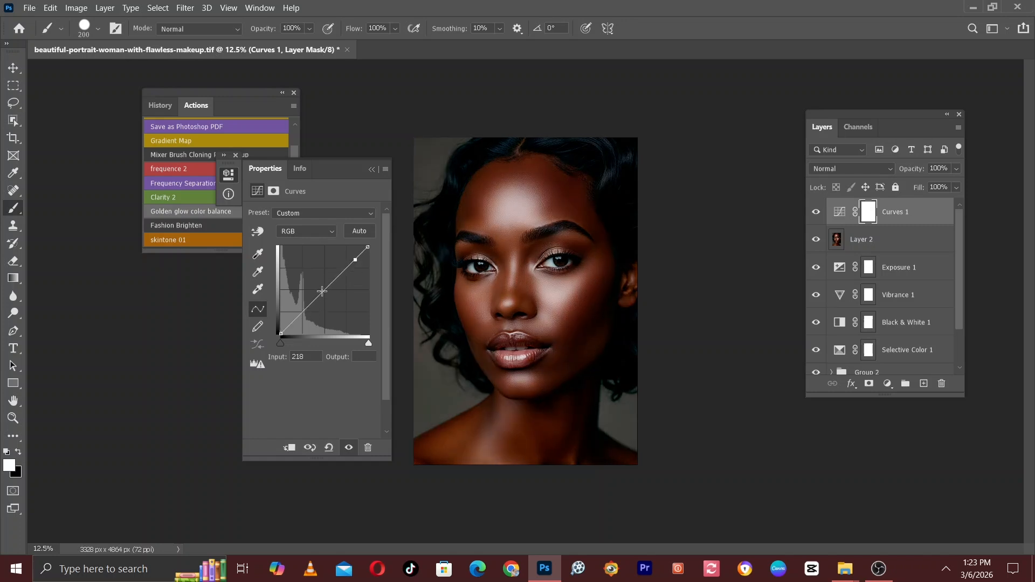
drag(324, 290, 325, 294)
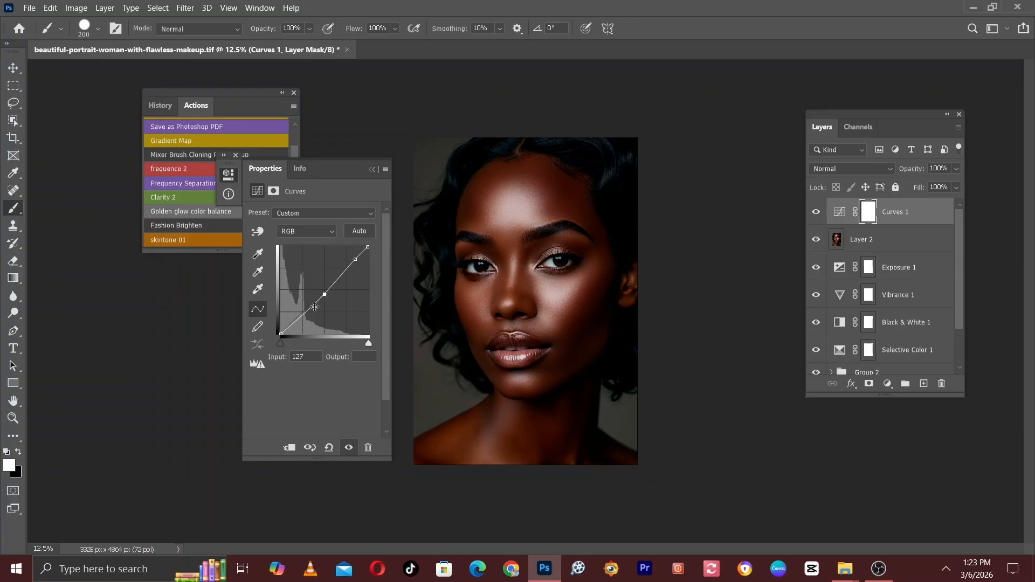
drag(296, 322, 294, 322)
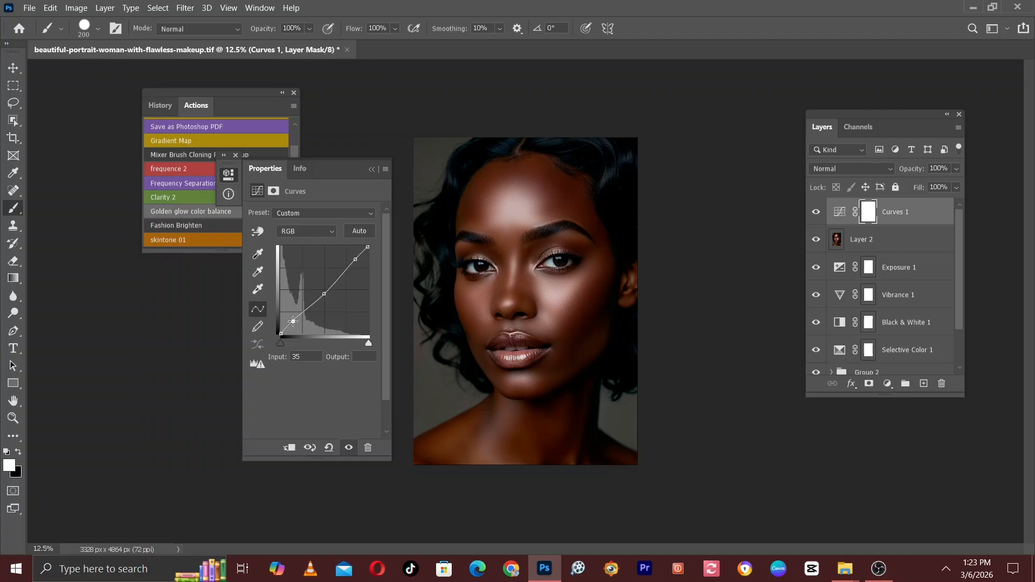
drag(293, 321, 291, 324)
click(370, 170)
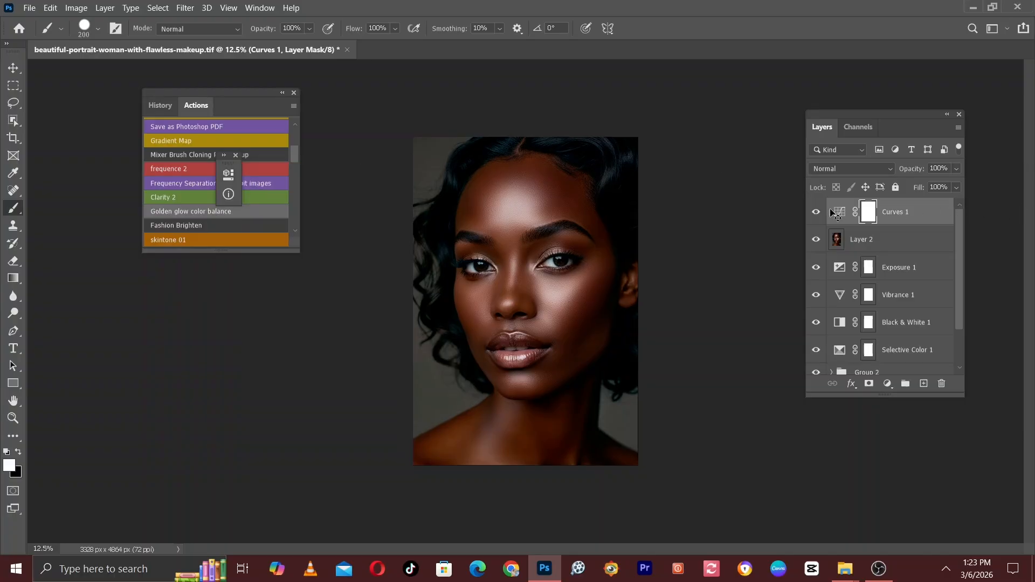
Step: Compare the face with and without the Curves adjustment layer at closer range
key(ctrl+plus)
click(814, 212)
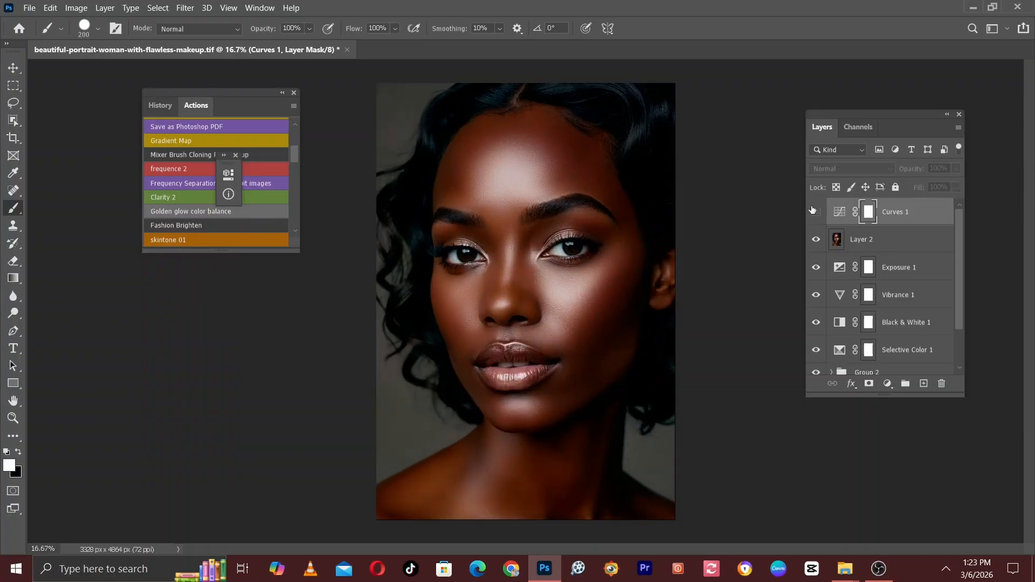
key(ctrl+plus)
key(ctrl+plus)
click(814, 211)
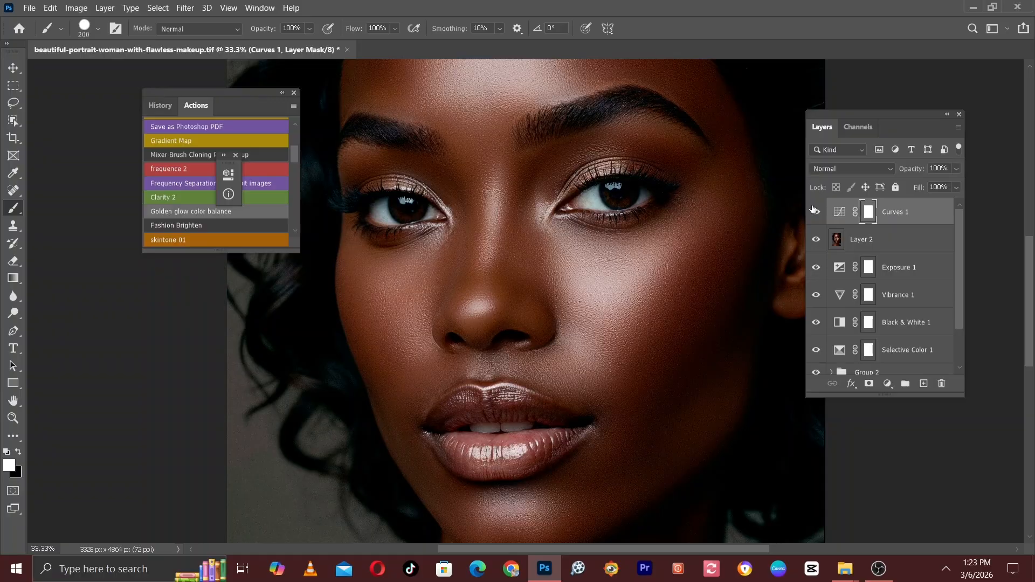
Step: Recheck the face with the Curves 1 adjustment off and on, and review the whole portrait
click(814, 212)
click(814, 211)
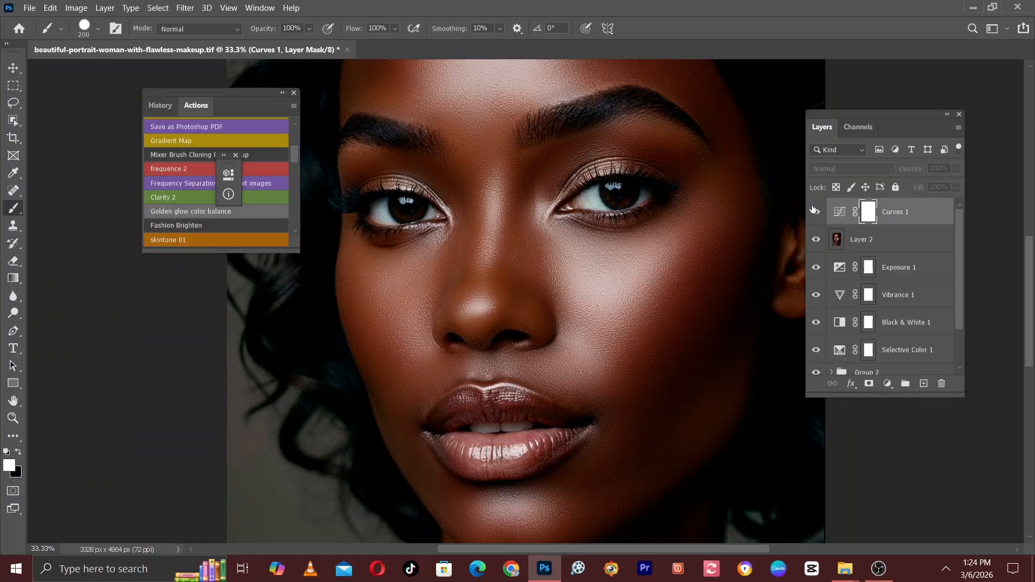
key(ctrl+minus)
key(ctrl+minus)
key(ctrl+minus)
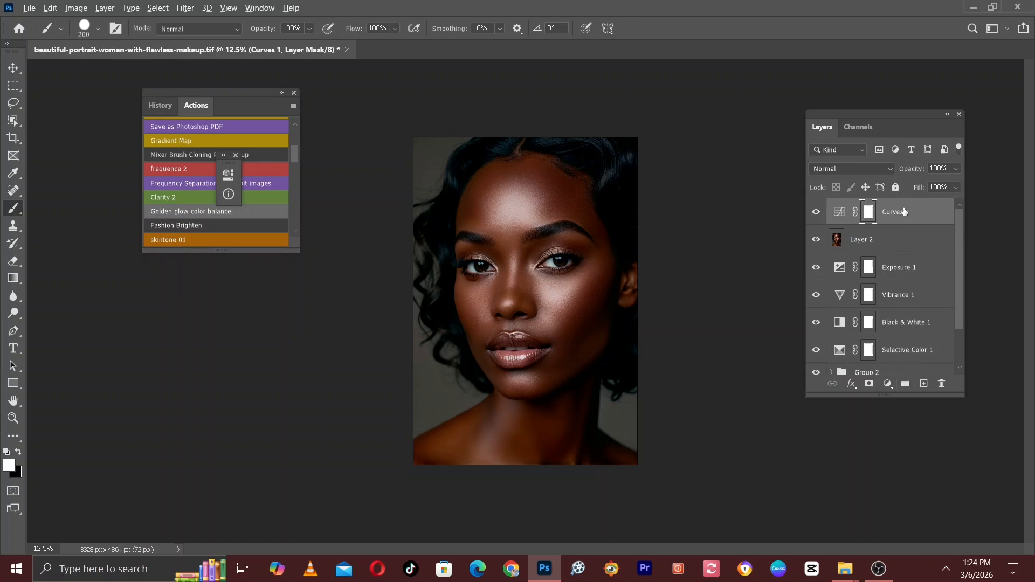
Step: Duplicate the Curves 1 adjustment layer and compare the portrait with and without the copy
key(ctrl+j)
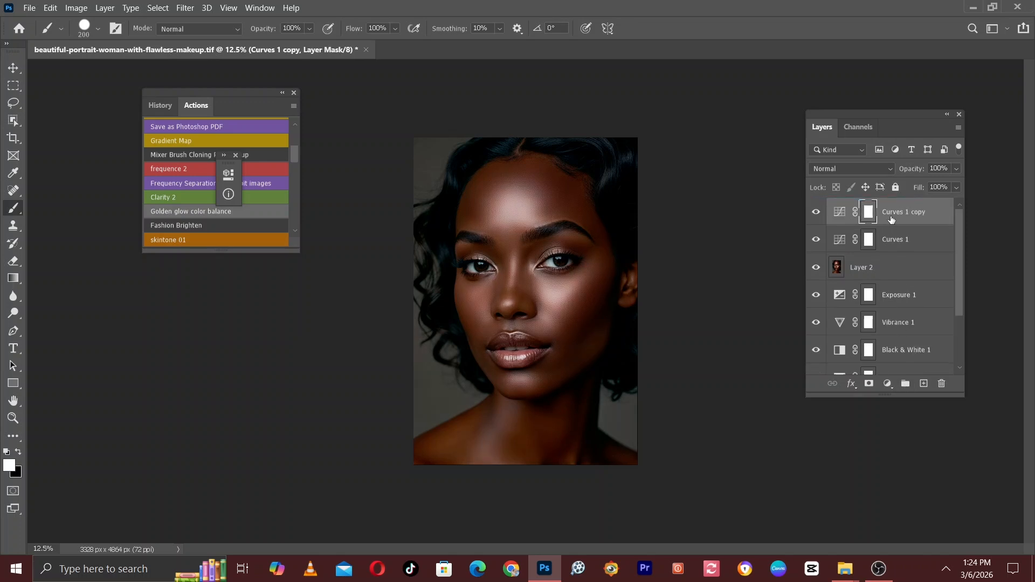
click(817, 212)
click(817, 211)
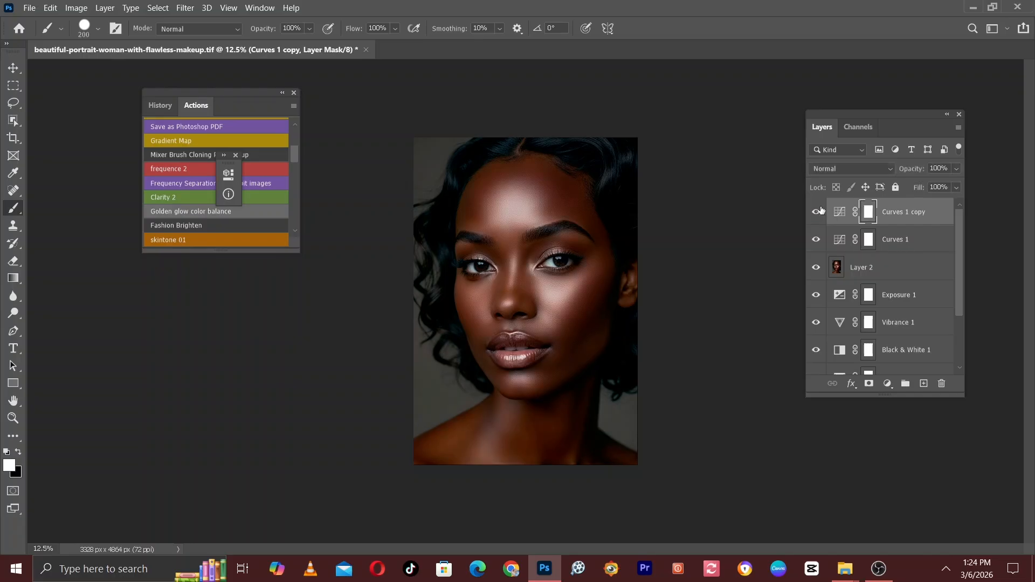
Step: Reshape the Curves 1 copy's RGB curve, lowering the shadow point at input 25 and raising the midtone and the highlight point at input 220
key(ctrl+plus)
double_click(841, 213)
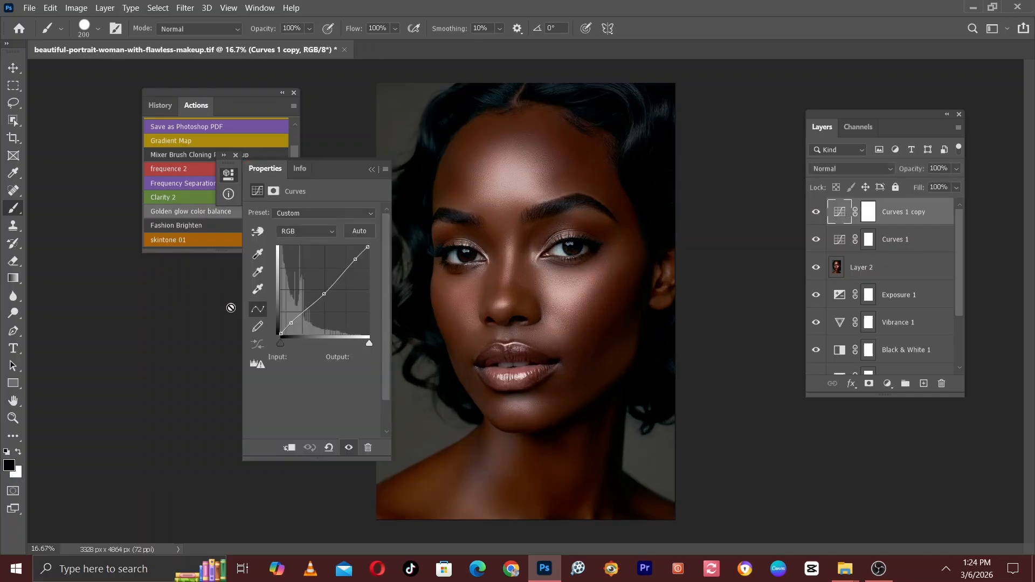
click(356, 261)
click(292, 326)
drag(292, 329, 289, 329)
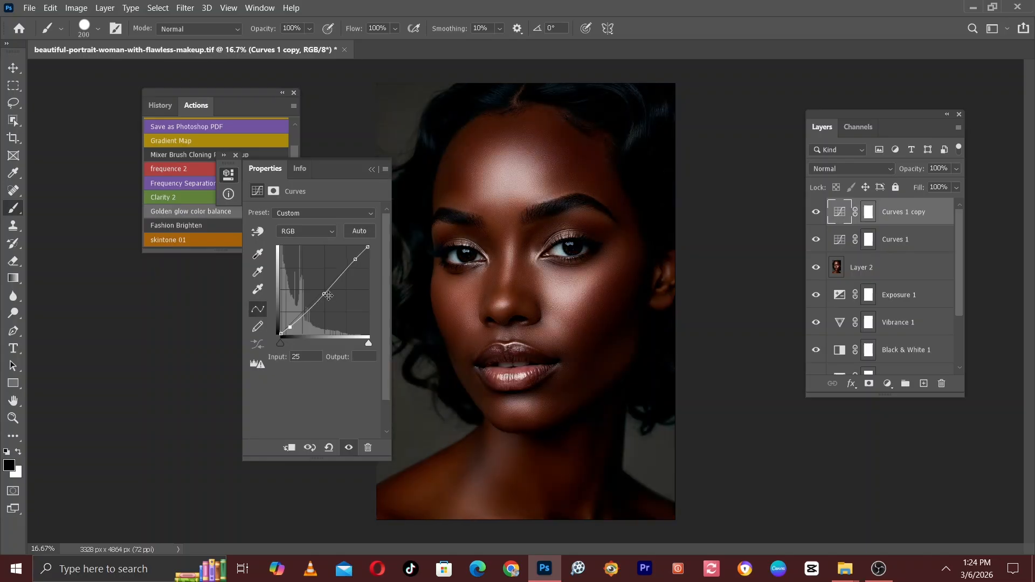
click(324, 292)
drag(322, 291, 354, 255)
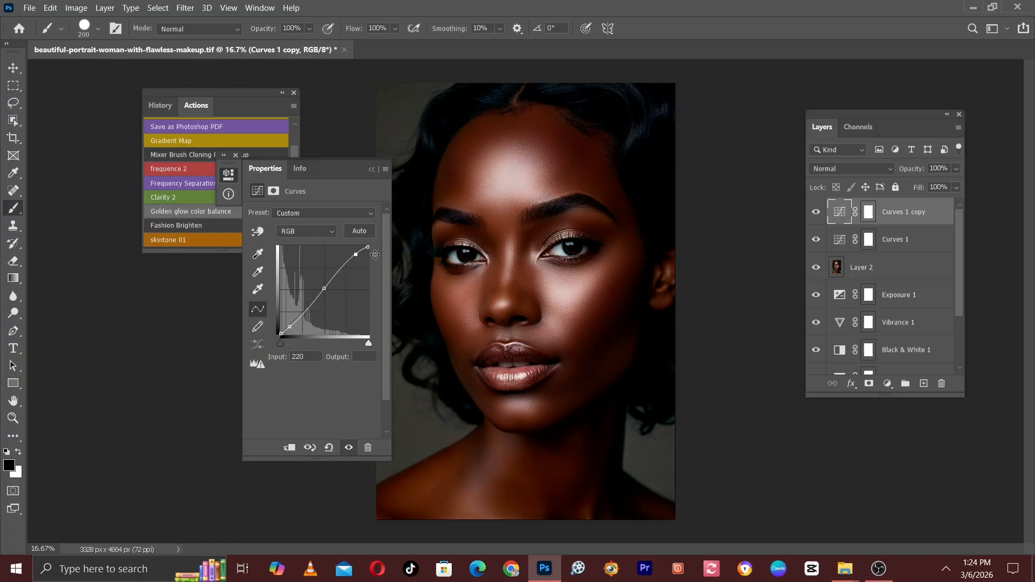
click(372, 170)
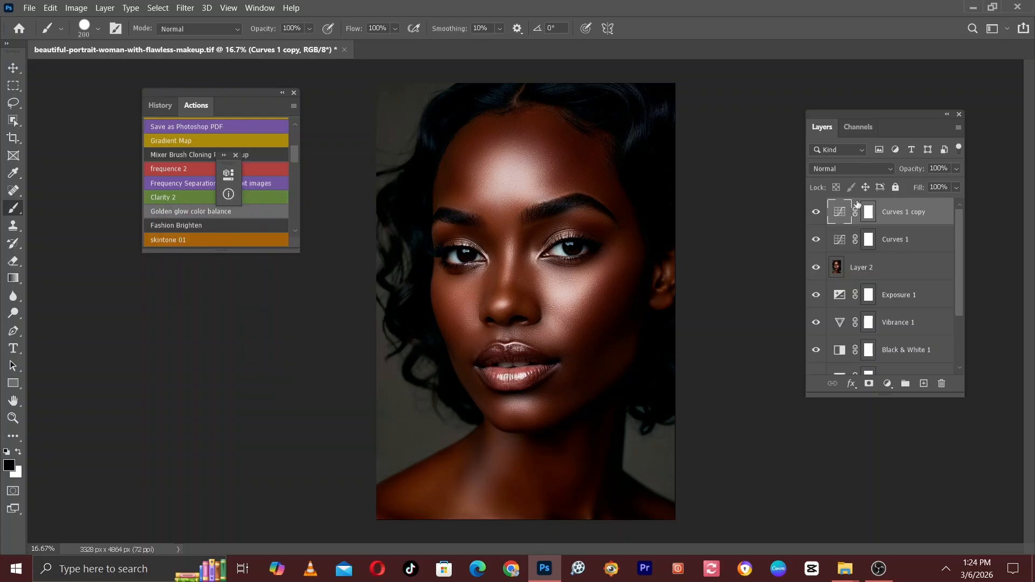
Step: Compare the face at closer range with and without the reshaped Curves 1 copy layer
click(817, 212)
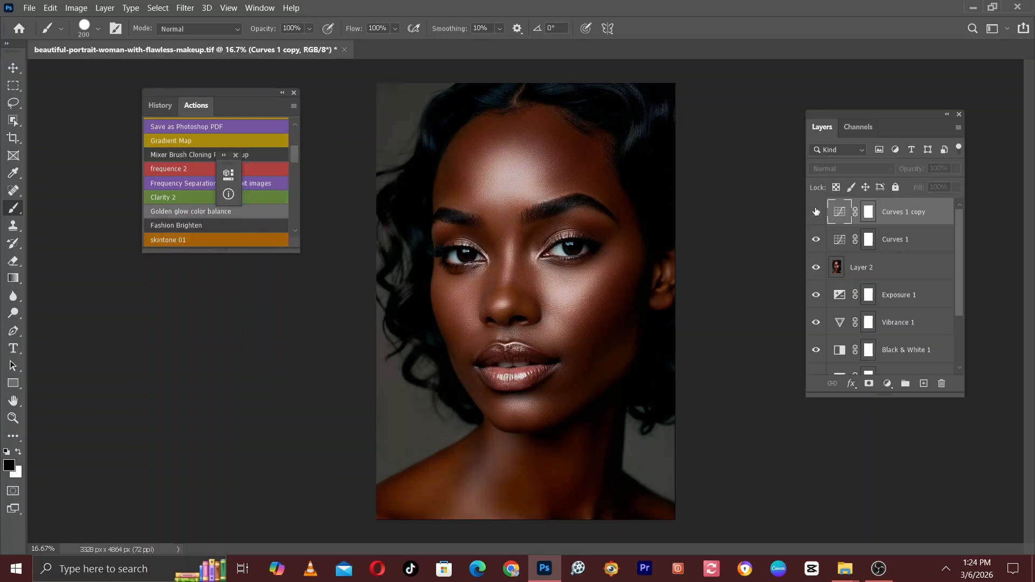
key(ctrl+plus)
click(816, 212)
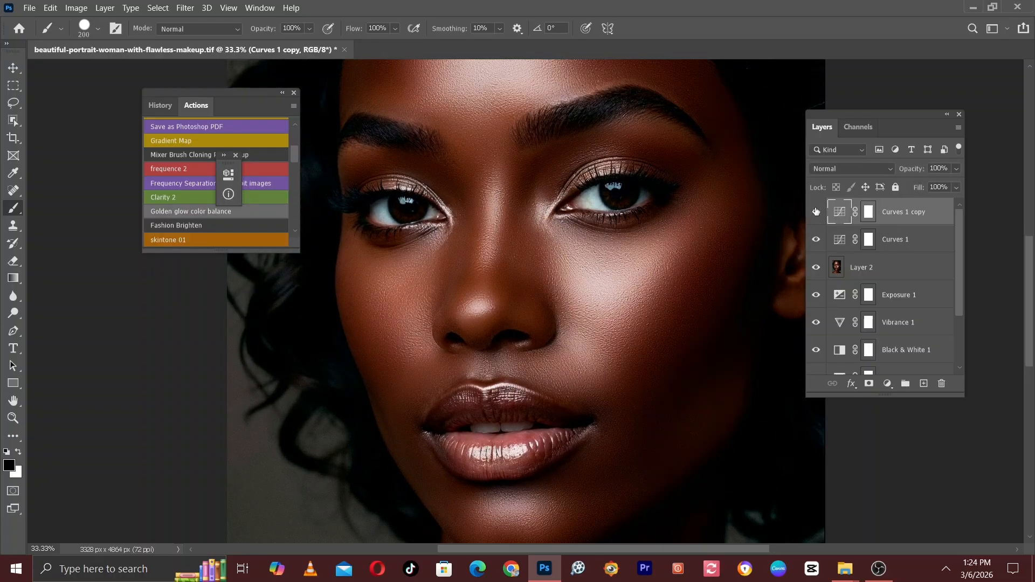
click(817, 212)
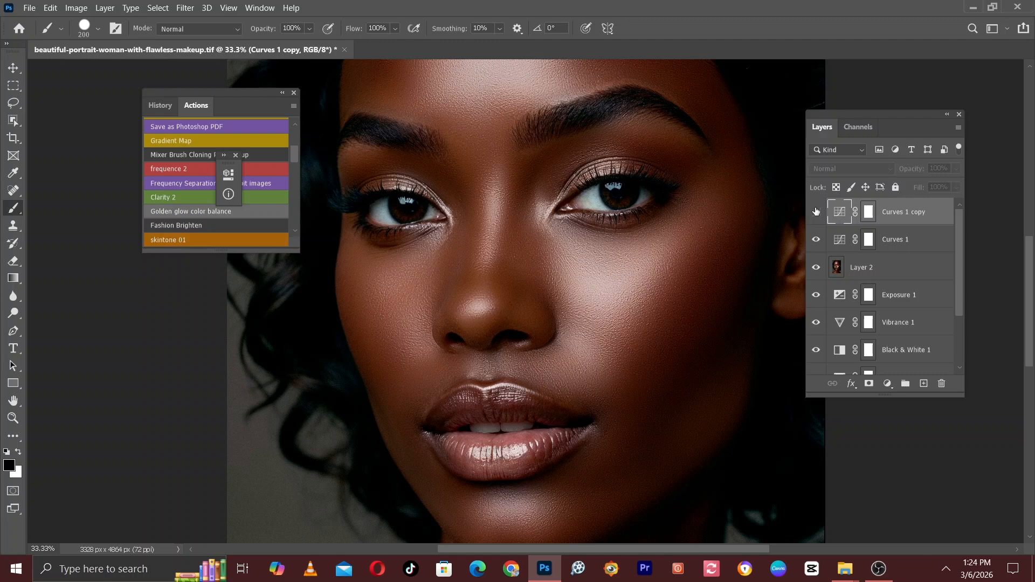
click(817, 212)
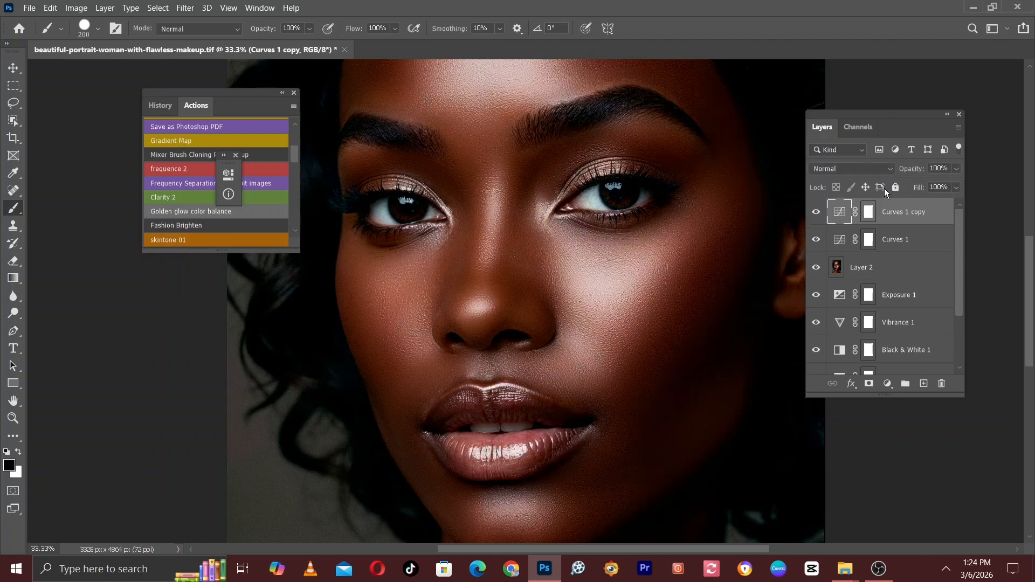
Step: Lower the Curves 1 copy's opacity to 47%, hide that layer, and set the Curves 1 layer's opacity to about 54%
click(957, 169)
drag(940, 184, 887, 192)
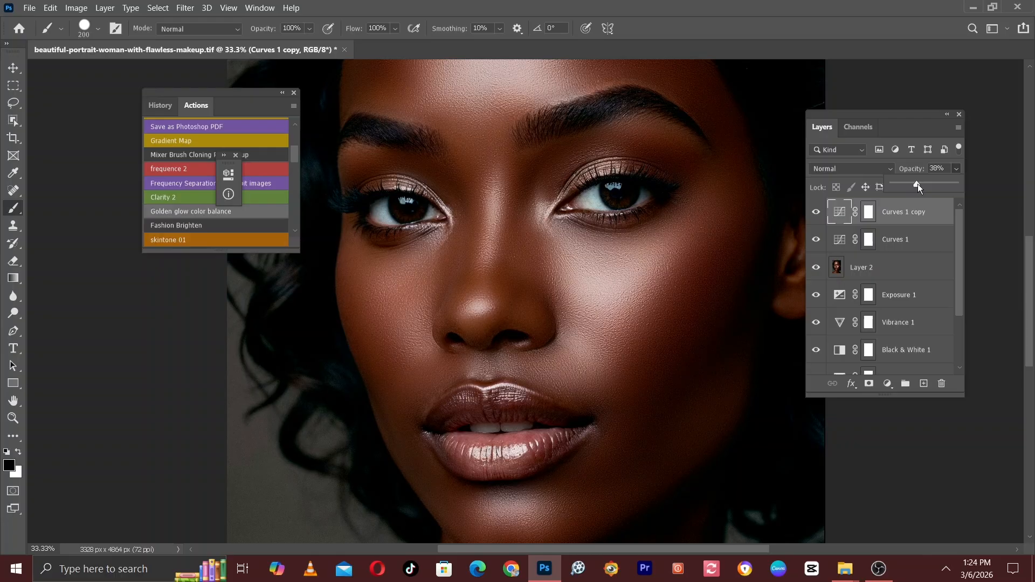
click(914, 244)
click(914, 244)
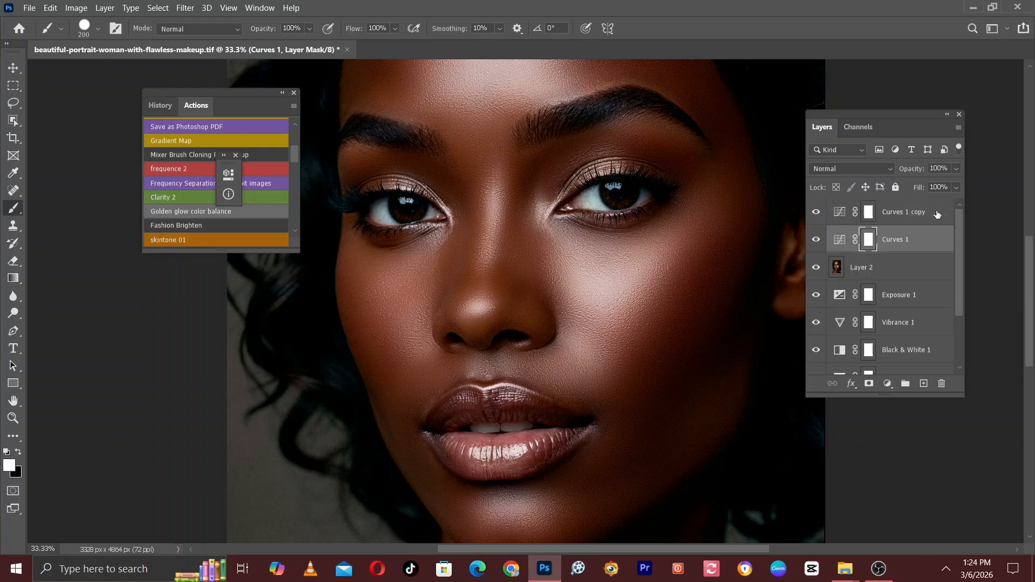
click(958, 168)
drag(946, 182, 866, 186)
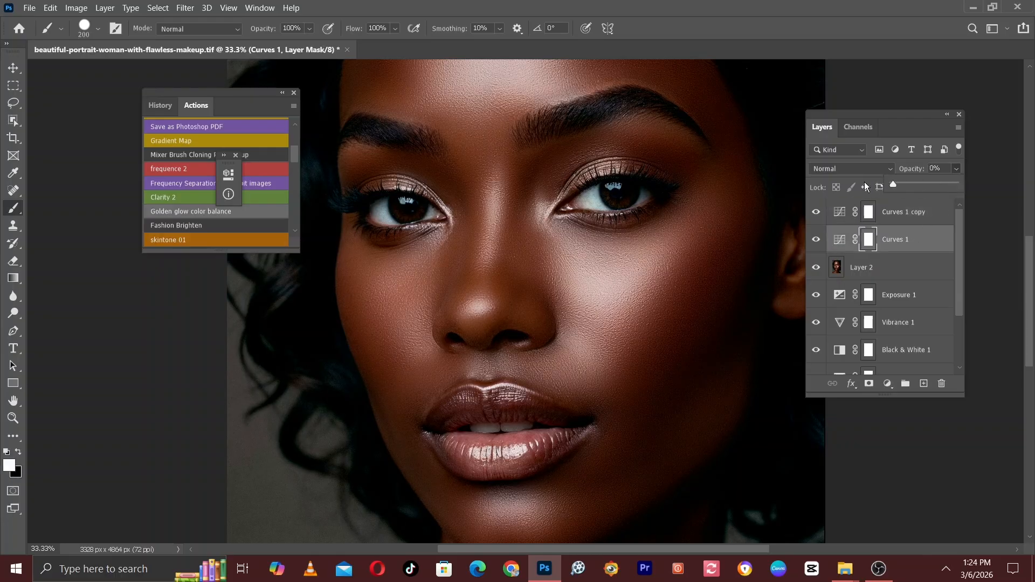
click(817, 212)
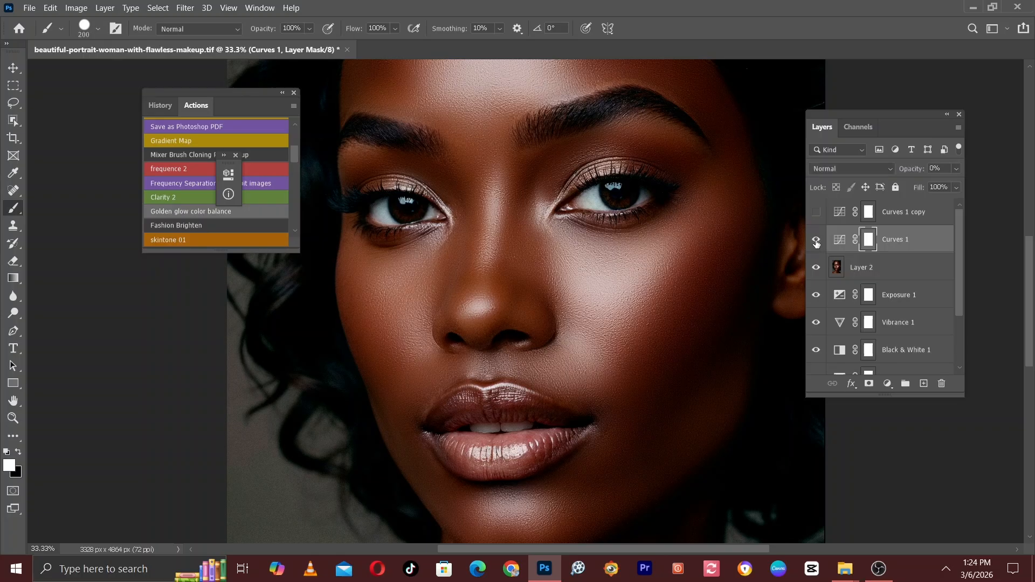
click(957, 170)
drag(915, 182, 928, 184)
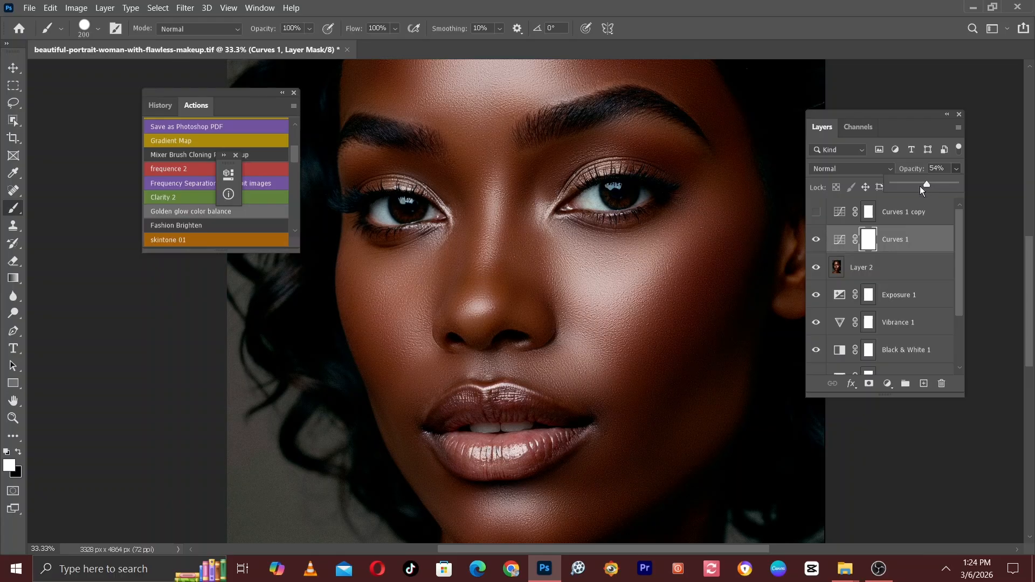
Step: Show the Curves 1 copy layer again and set its opacity to 50%
click(827, 216)
click(816, 212)
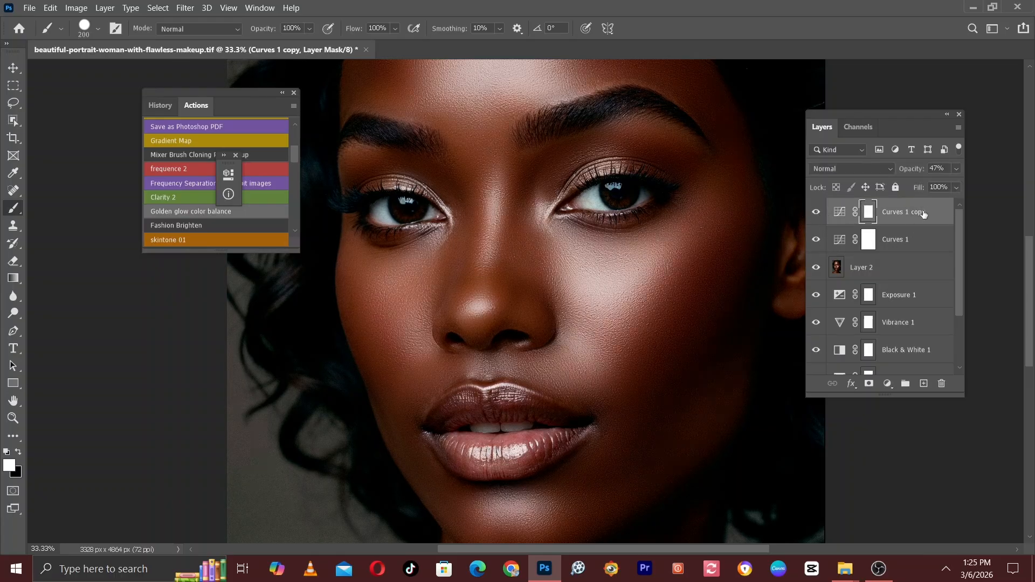
click(938, 168)
text(5)
key(ctrl+minus)
key(ctrl+minus)
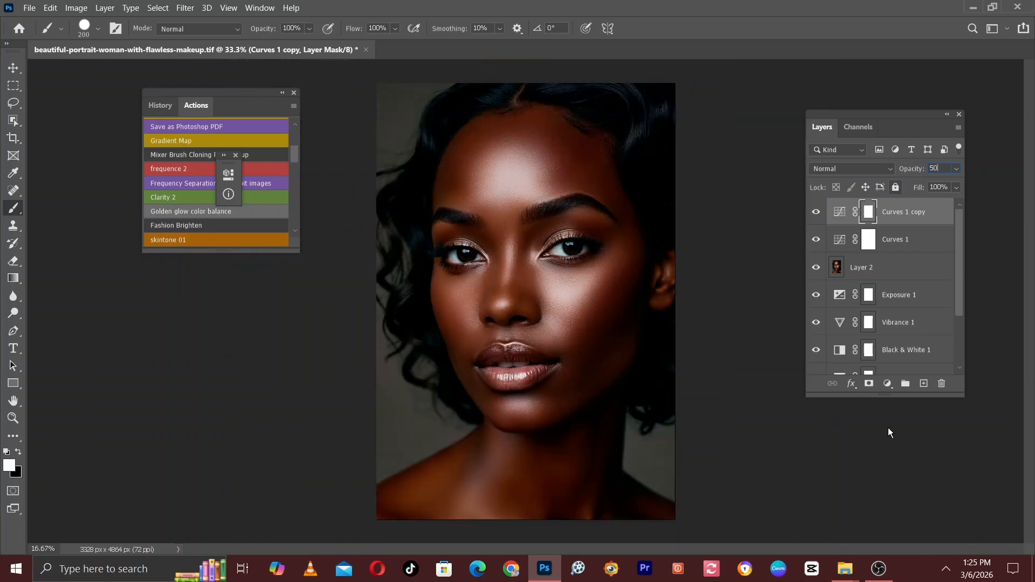
key(ctrl+minus)
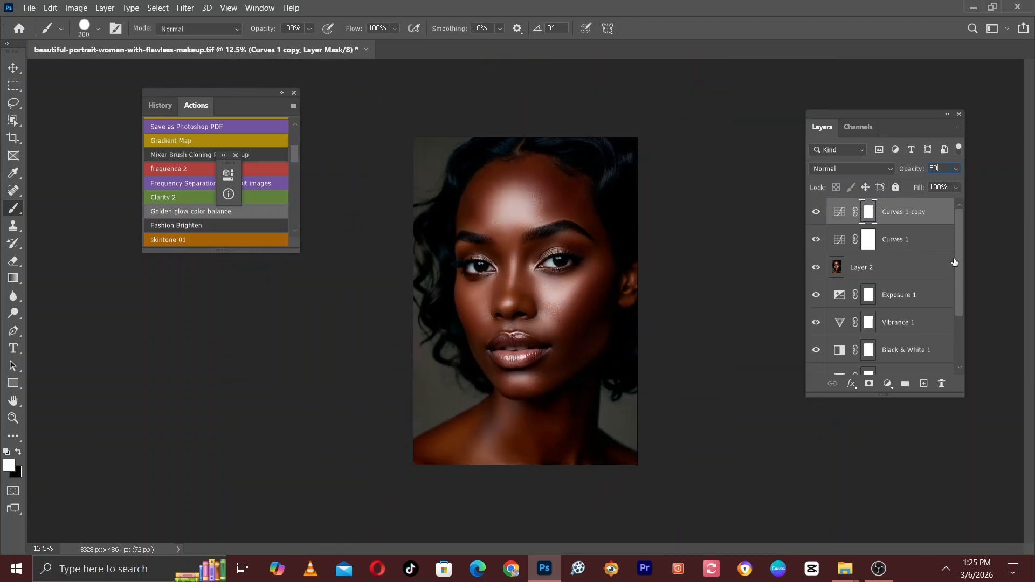
Step: Hide both Curves layers, Layer 2, Exposure, Vibrance, Black & White and Selective Color one by one to review each layer's contribution
scroll(959, 286, down, 1)
scroll(963, 274, up, 1)
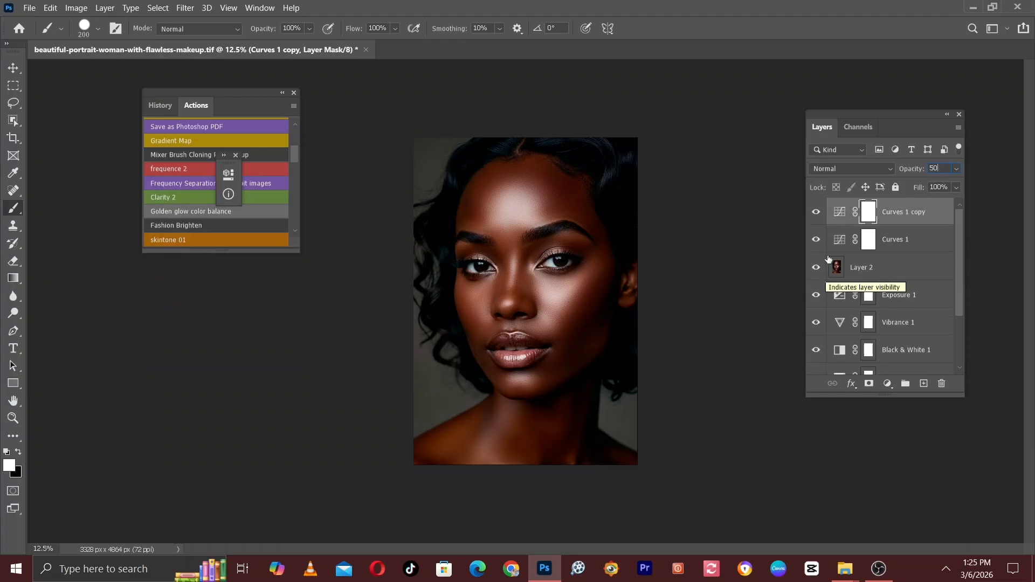
click(817, 212)
click(818, 240)
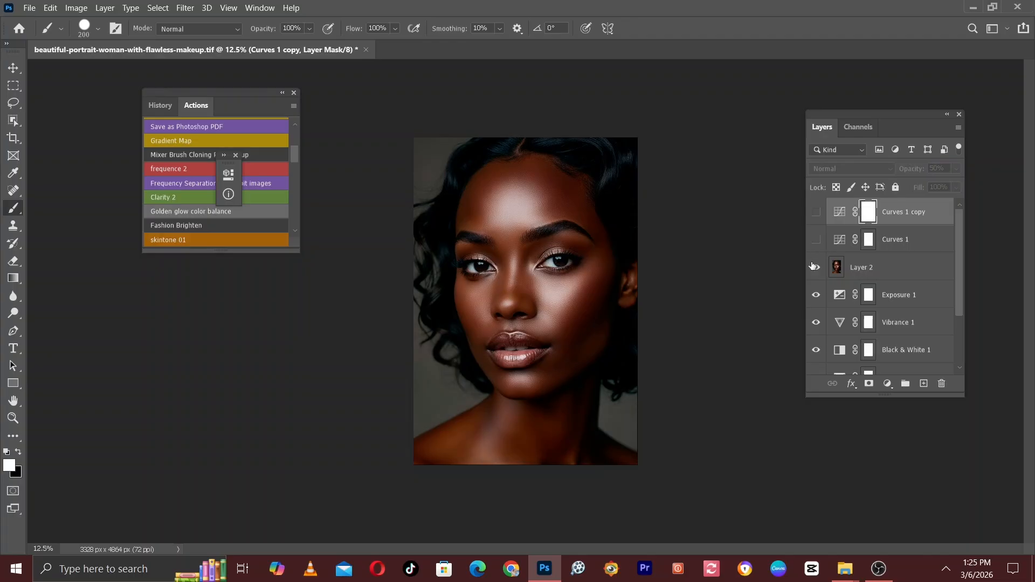
click(815, 268)
scroll(964, 278, down, 1)
click(817, 290)
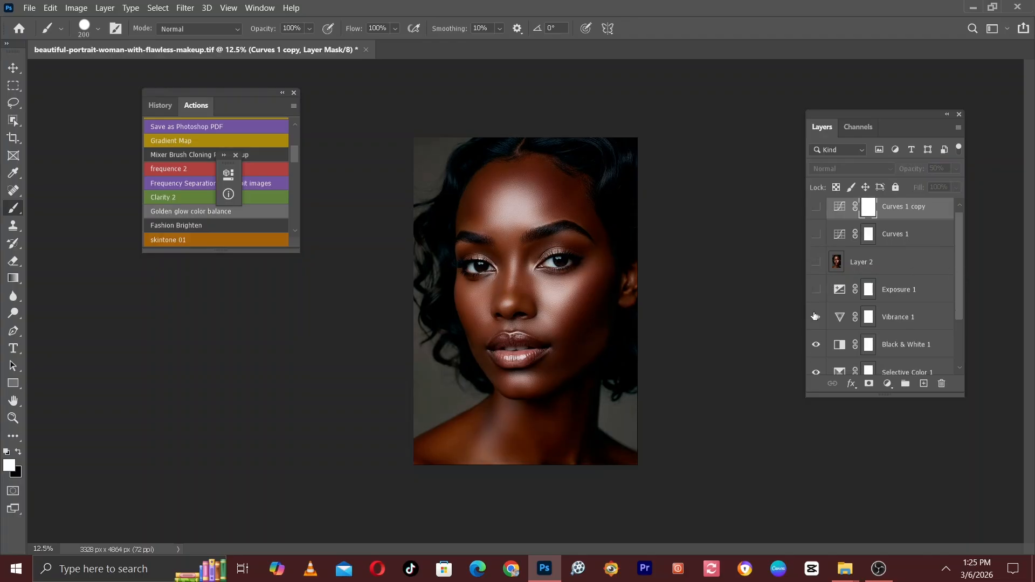
click(817, 317)
click(816, 345)
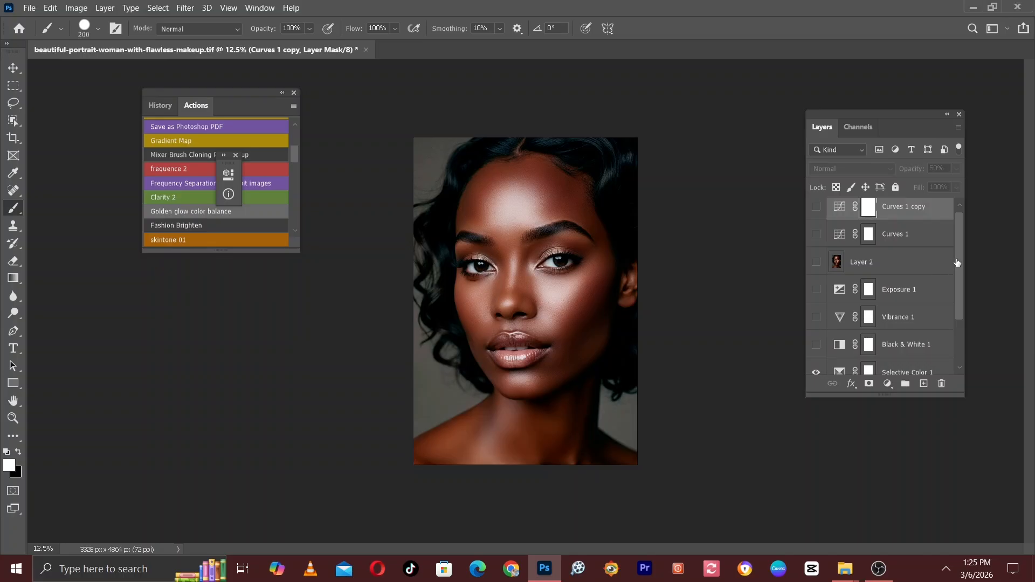
scroll(962, 303, down, 3)
click(817, 302)
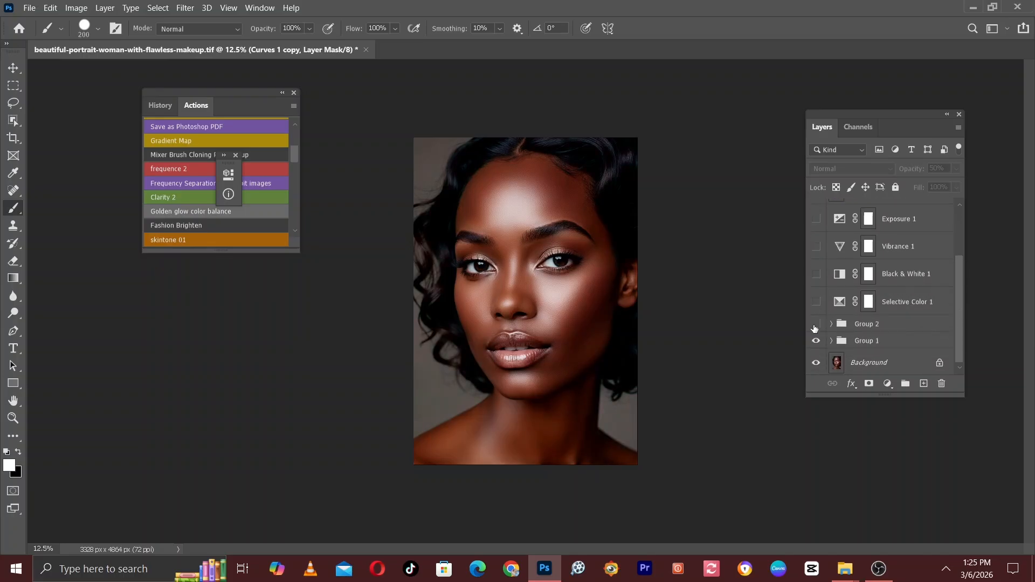
Step: Compare the portrait with and without the dodge and burn layers in Group 2 at closer range
click(816, 326)
key(ctrl+plus)
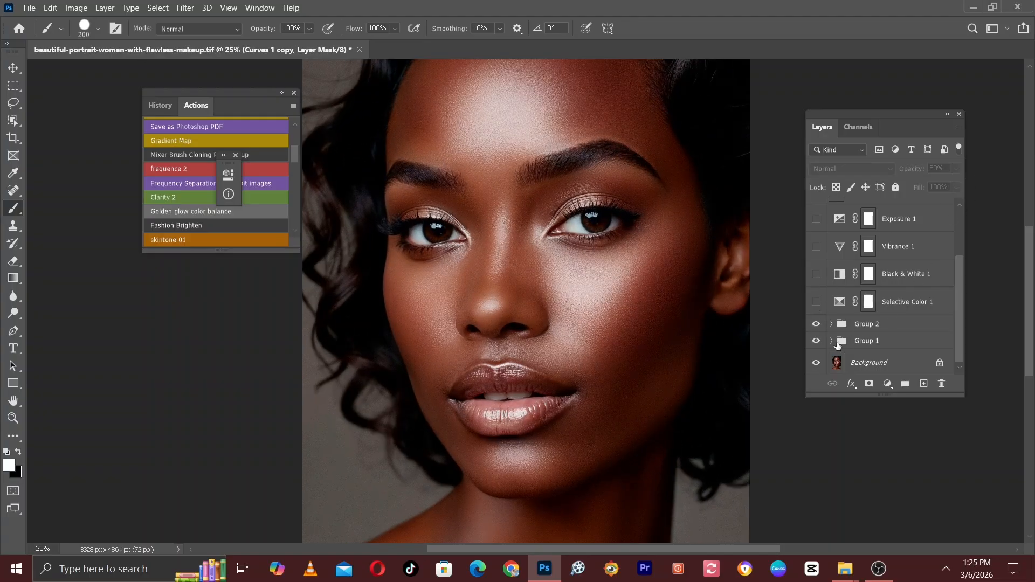
click(817, 325)
click(817, 325)
Step: Expand Group 2 and reduce the Dodge layer's opacity to 62%
click(832, 325)
scroll(961, 274, down, 2)
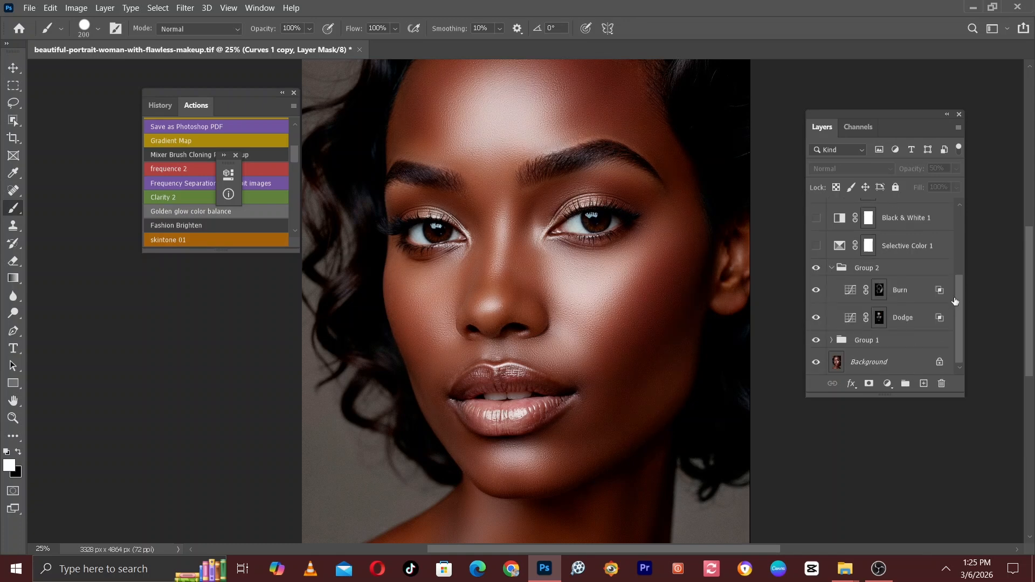
click(922, 323)
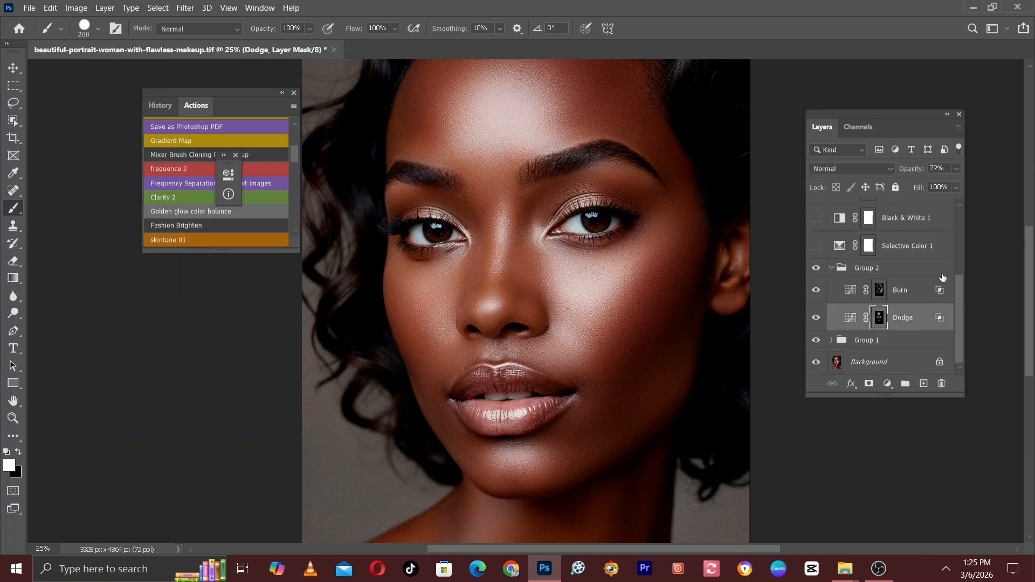
click(956, 168)
drag(941, 184, 932, 183)
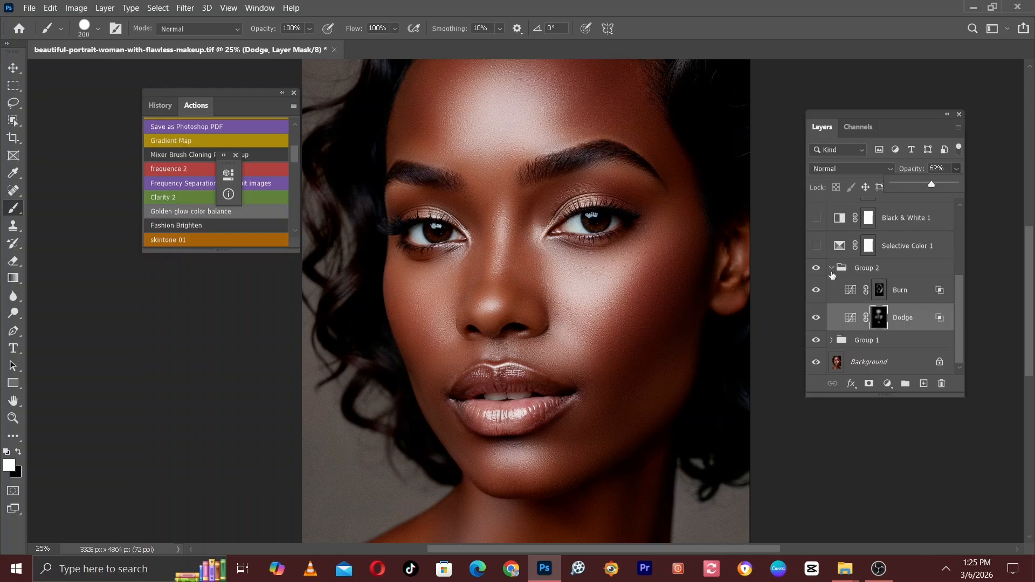
Step: Collapse Group 2 and check the face with the group off and on after the Dodge adjustment
click(834, 269)
click(831, 268)
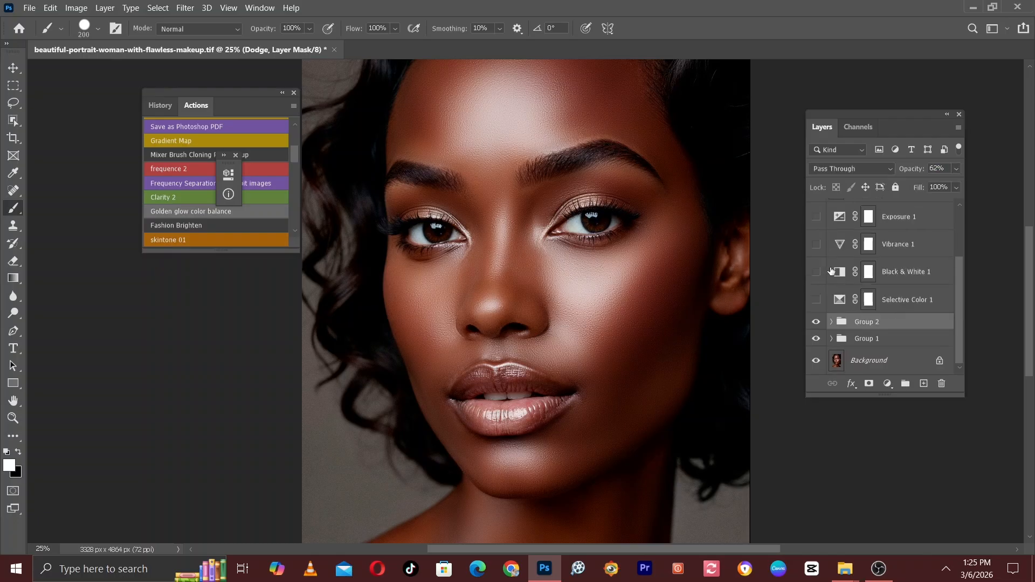
click(817, 322)
click(817, 322)
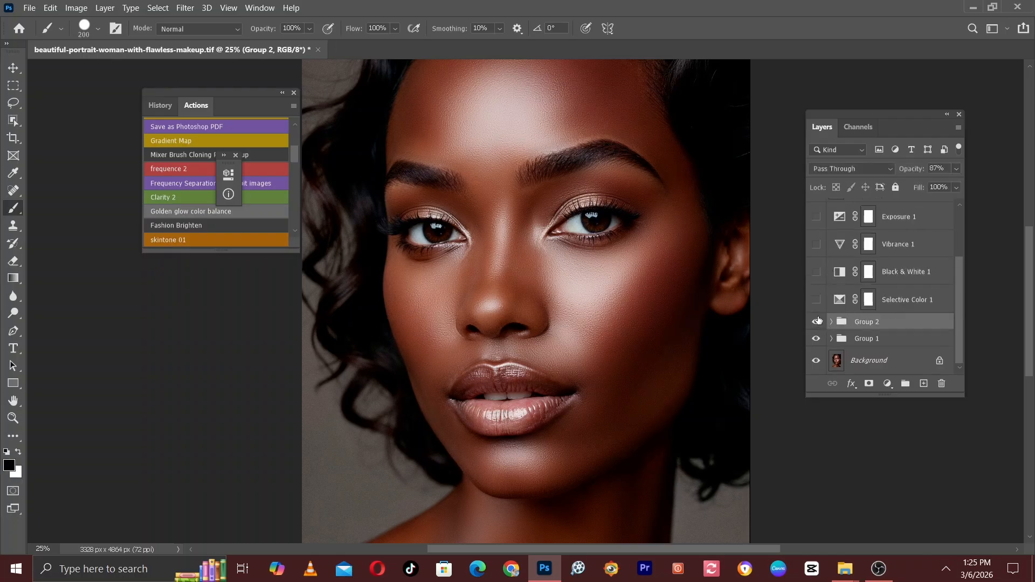
click(817, 322)
click(817, 322)
Step: Expand Group 2 and lower the Burn layer's opacity to about 48%
click(831, 322)
click(879, 344)
key(x)
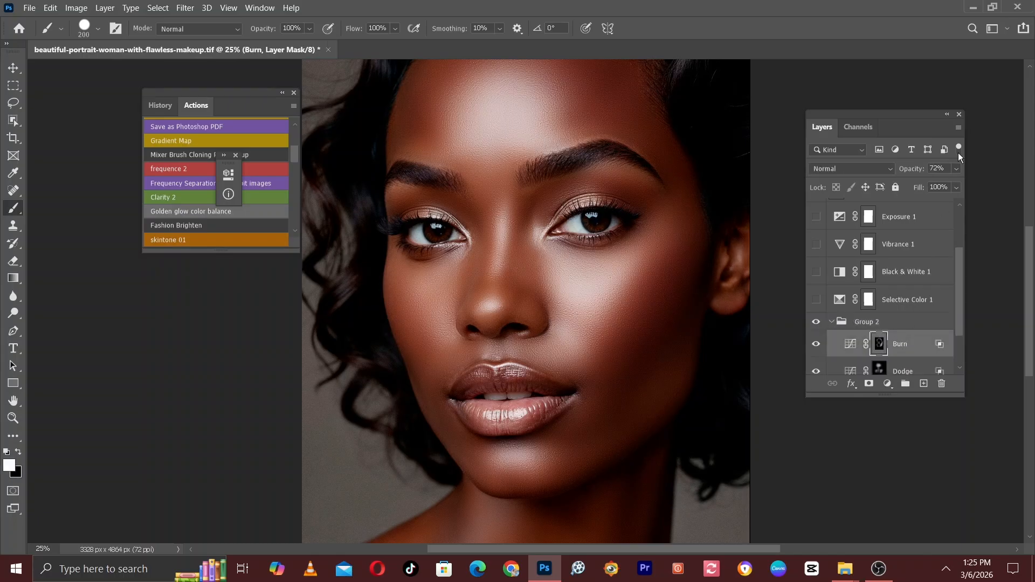
click(957, 169)
drag(932, 188, 923, 187)
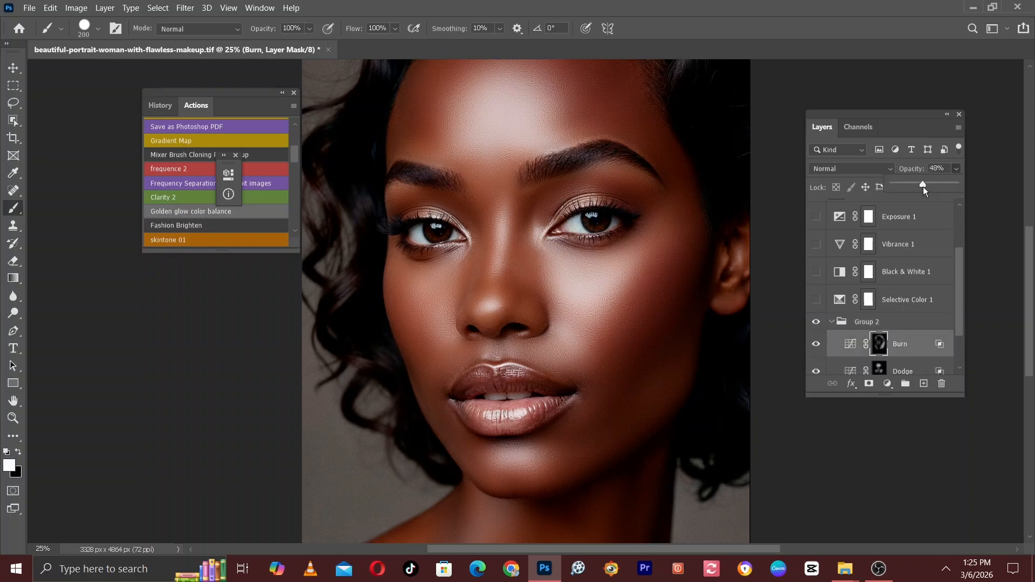
Step: Collapse Group 2, show the Selective Color 1 layer and compare the portrait with Group 2 off and on
click(832, 322)
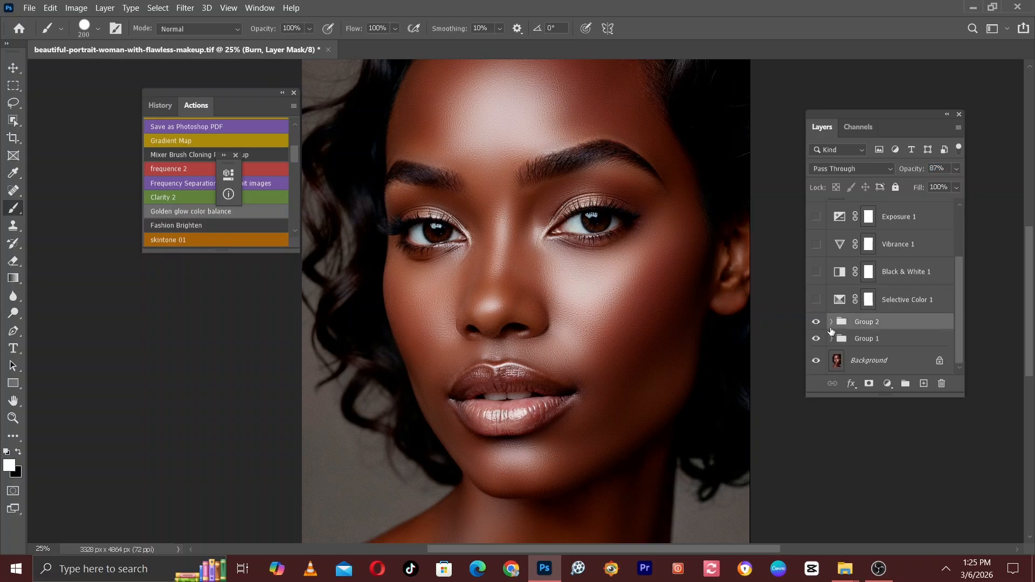
click(817, 322)
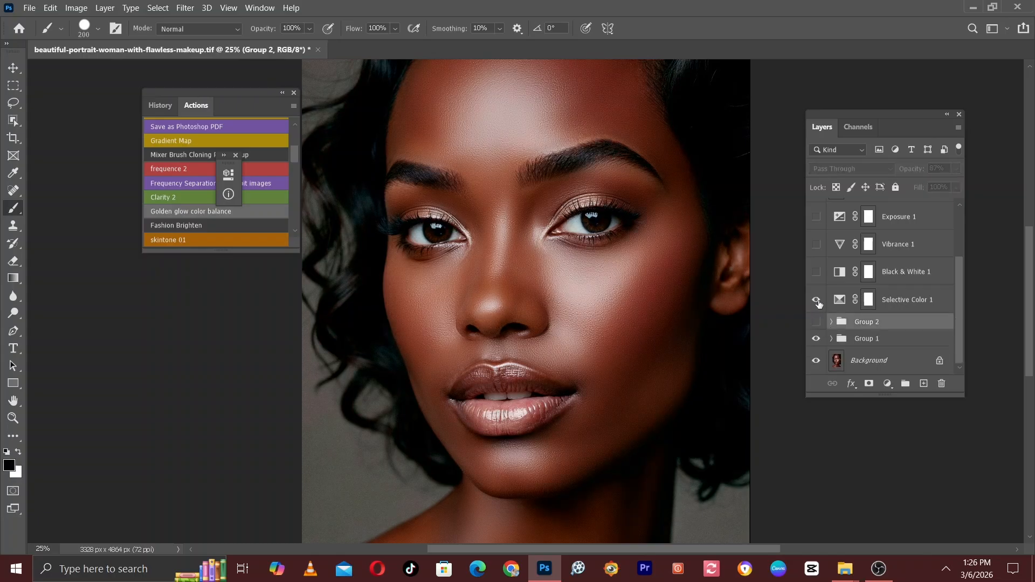
click(817, 322)
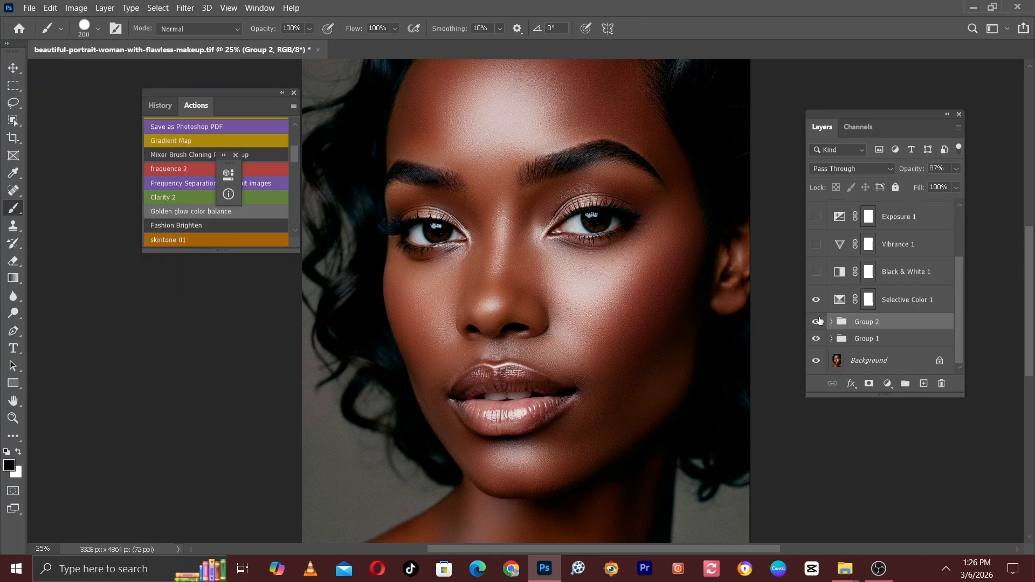
click(817, 324)
click(817, 324)
Step: Lower Group 2's opacity to 76% and compare the face with the group off and on
click(955, 170)
click(817, 322)
click(817, 322)
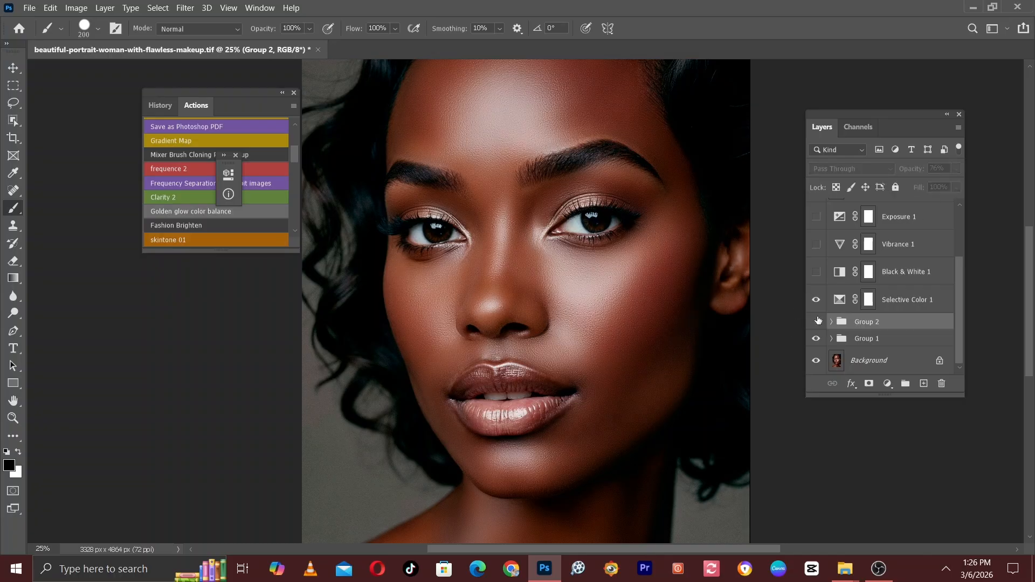
click(817, 322)
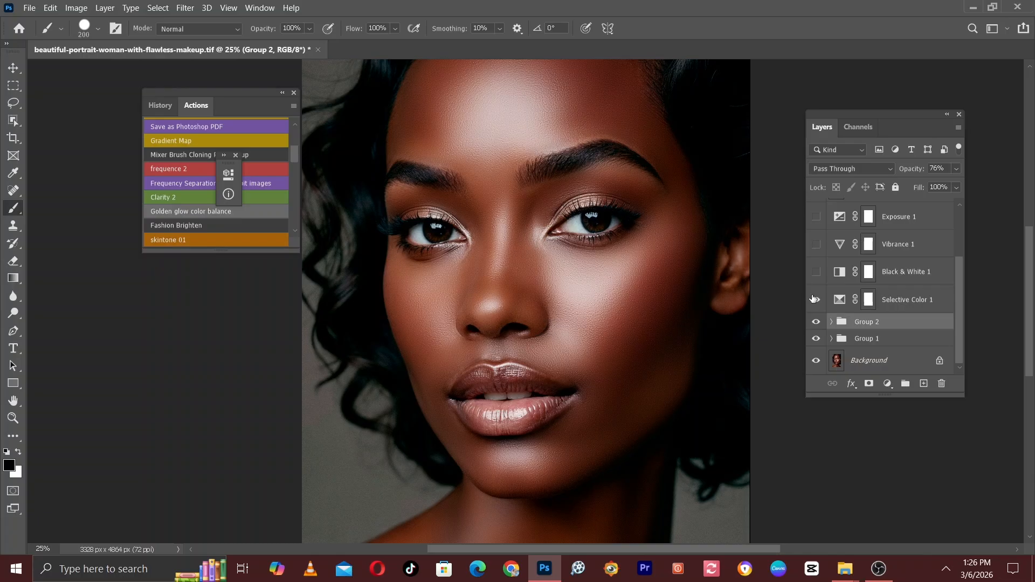
Step: Check the effect of the Selective Color 1 layer and reduce its opacity
click(816, 301)
click(896, 301)
key(x)
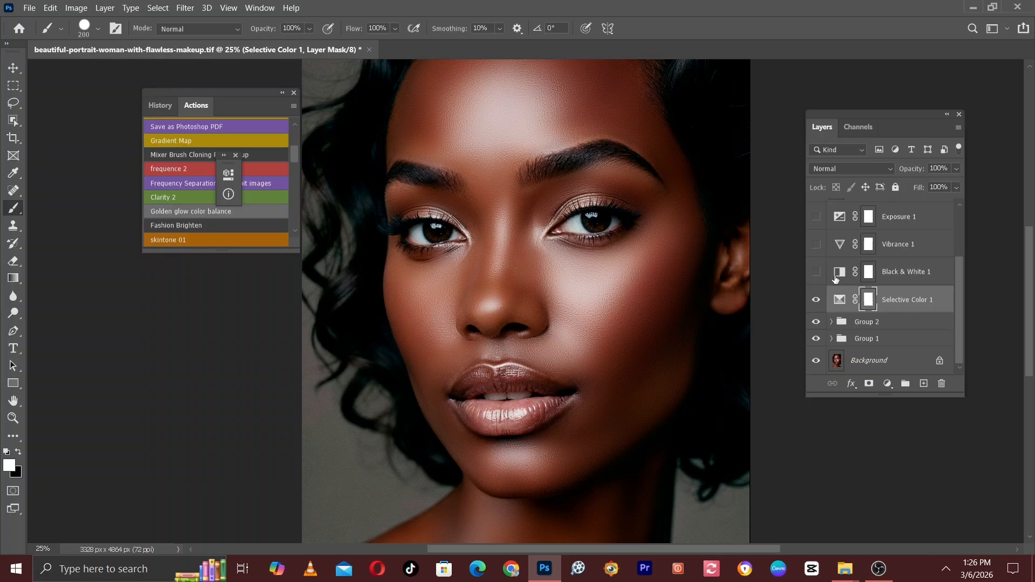
click(956, 169)
drag(889, 180, 919, 184)
Step: Show the Black & White 1 layer and set its opacity to 30%
click(816, 272)
click(901, 264)
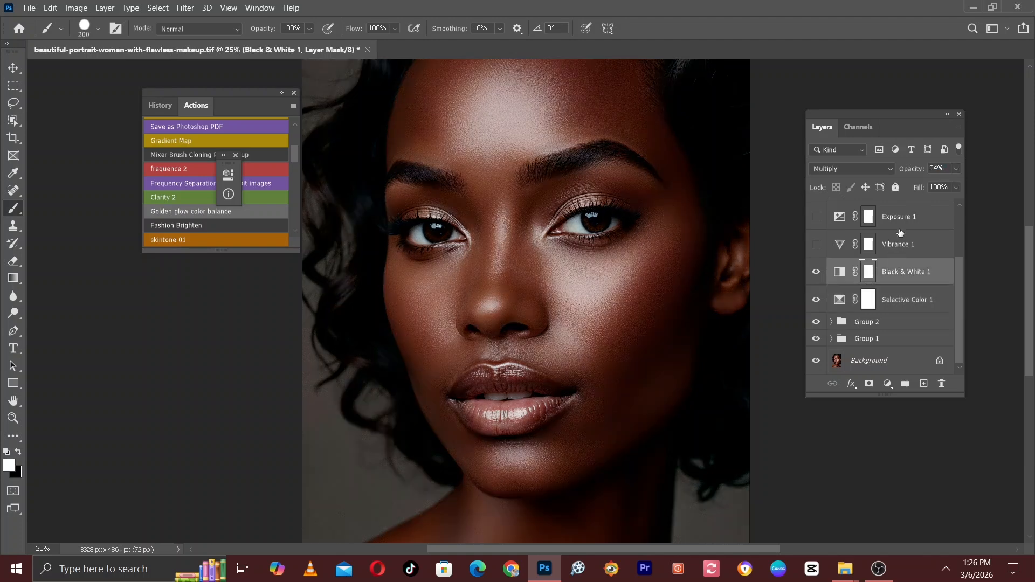
click(957, 169)
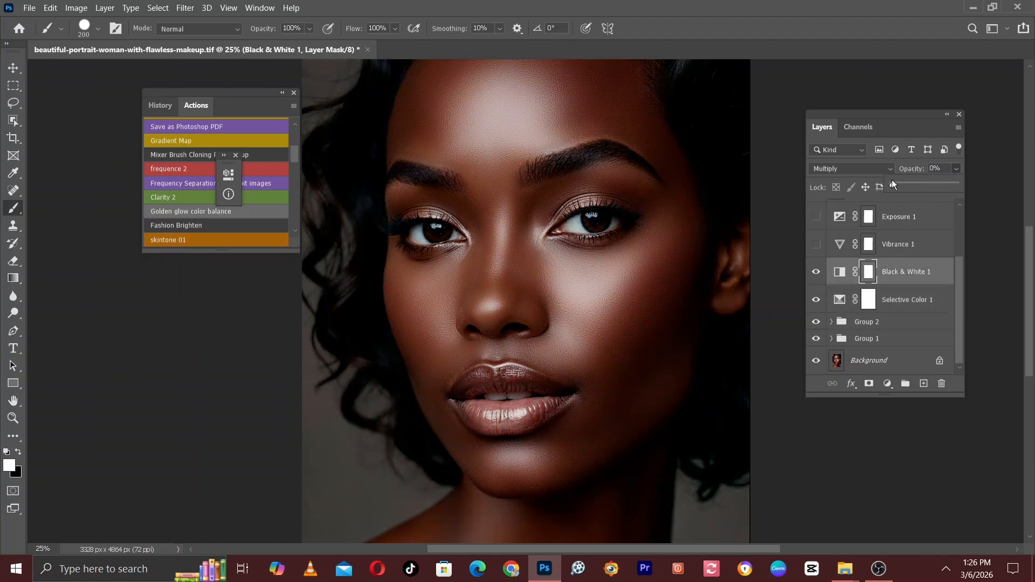
drag(894, 184, 905, 186)
mouse_move(912, 185)
mouse_down()
mouse_move(892, 185)
mouse_move(901, 185)
mouse_up()
click(951, 168)
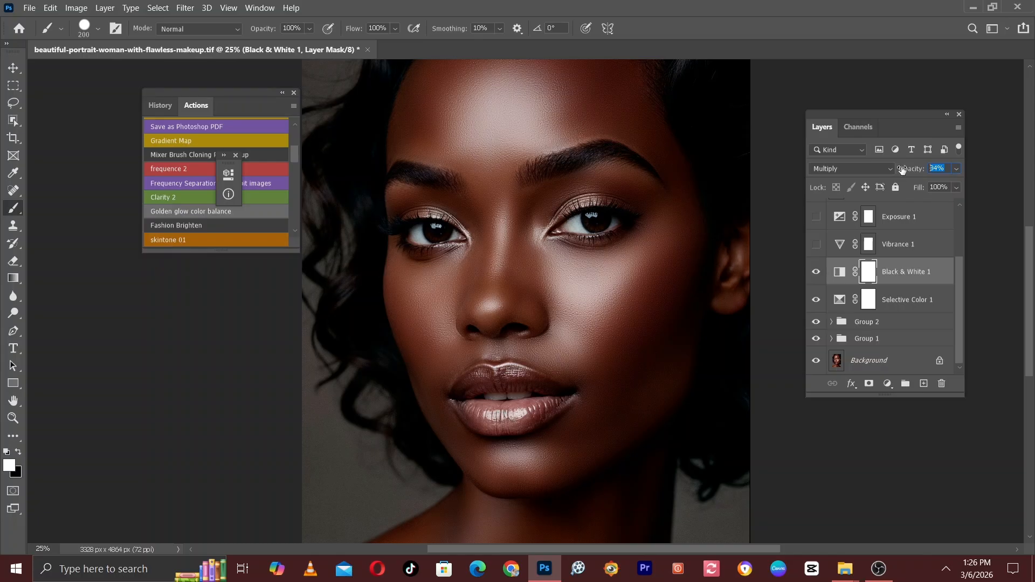
text(30)
Step: Show the Vibrance 1 layer, adjust its opacity, and turn on the Exposure 1 layer
click(867, 245)
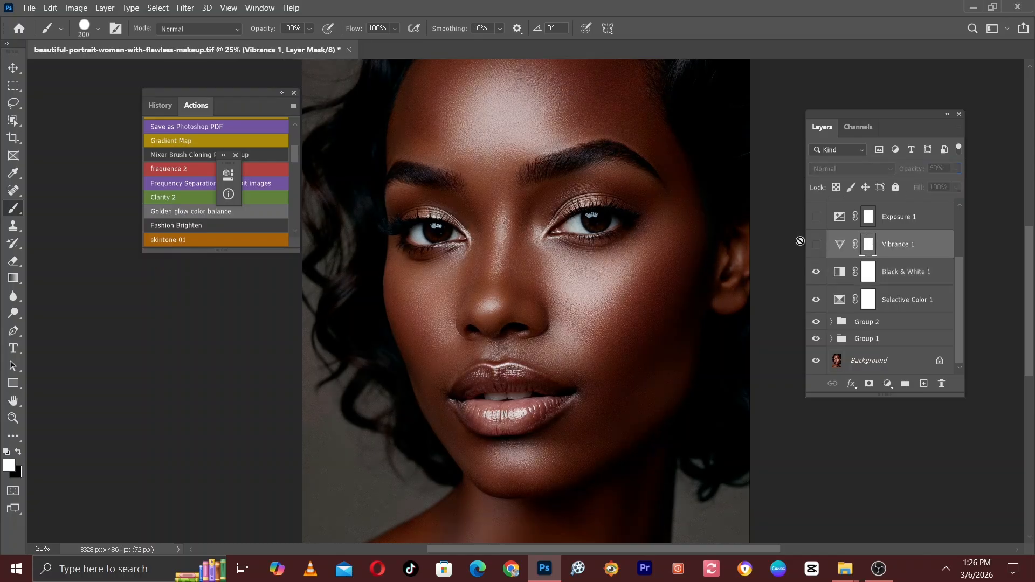
click(816, 244)
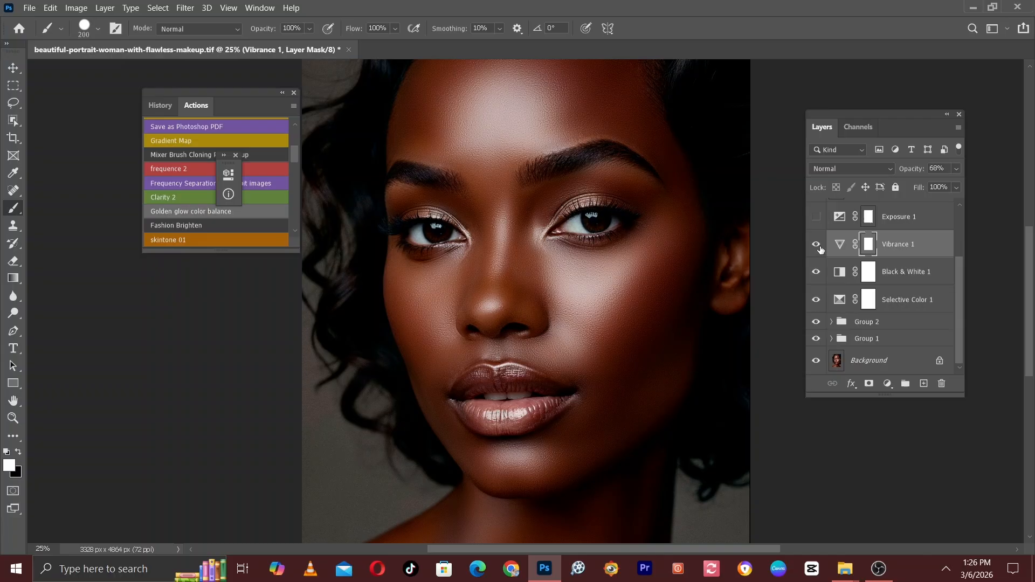
click(955, 168)
drag(911, 182, 902, 190)
click(920, 216)
click(816, 218)
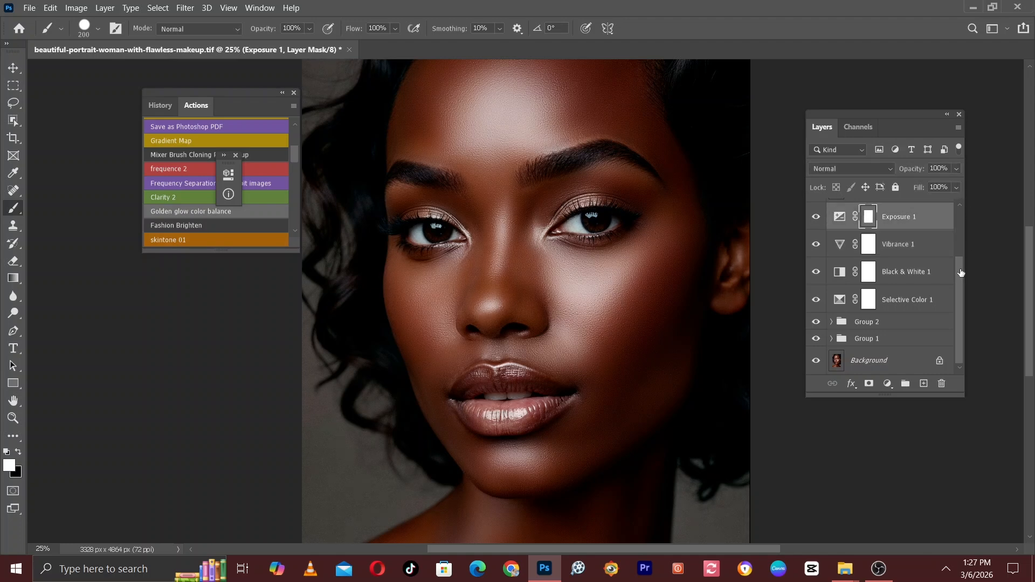
Step: Compare the portrait with Layer 2 on and off, leave it visible and reduce its opacity
scroll(961, 232, up, 4)
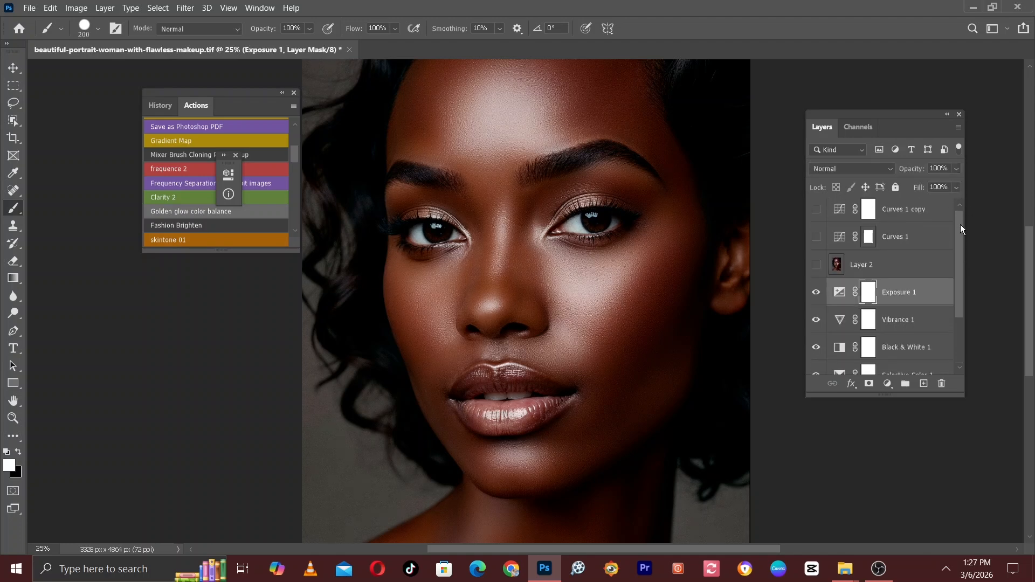
click(816, 270)
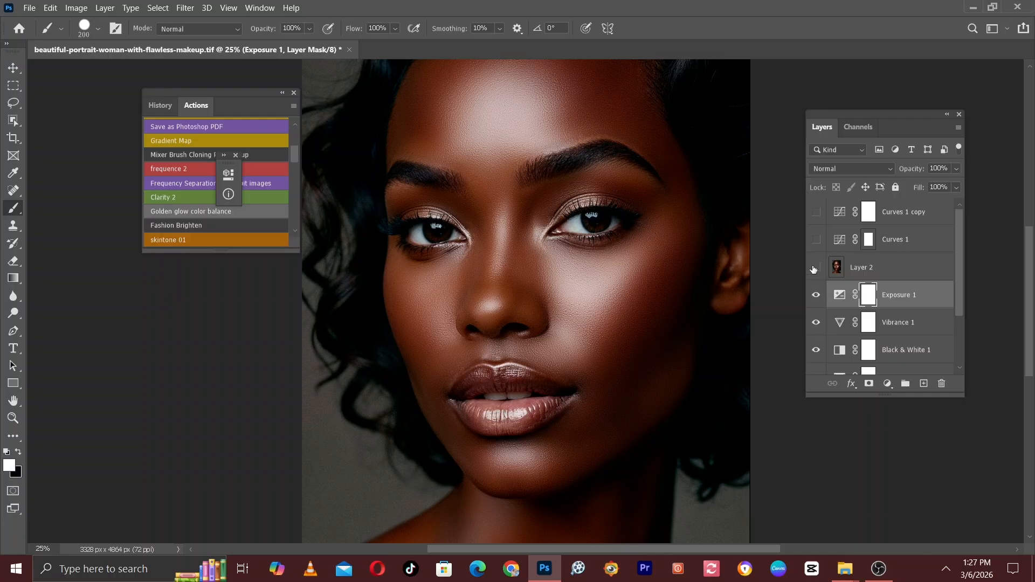
click(875, 269)
click(816, 268)
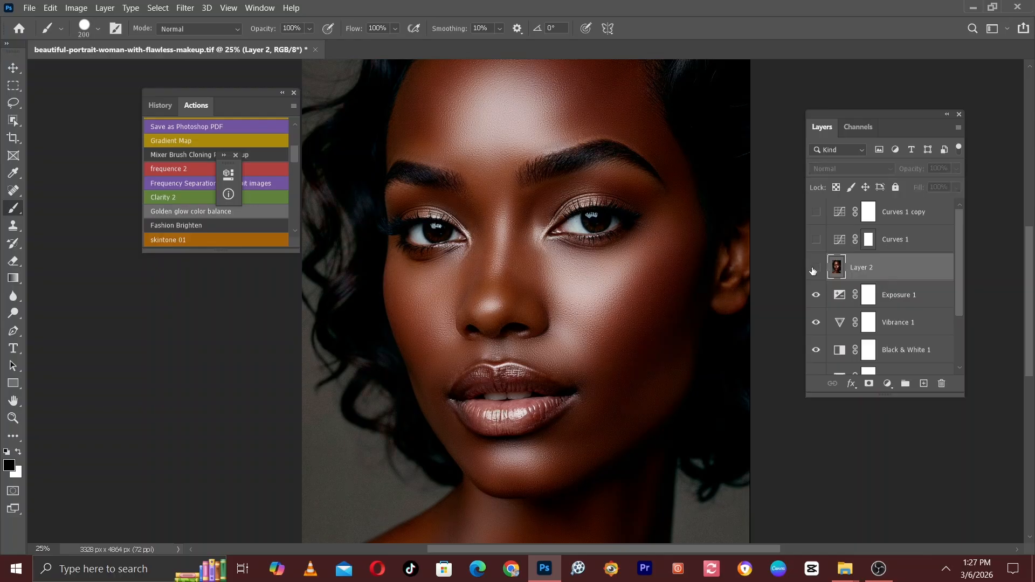
click(958, 169)
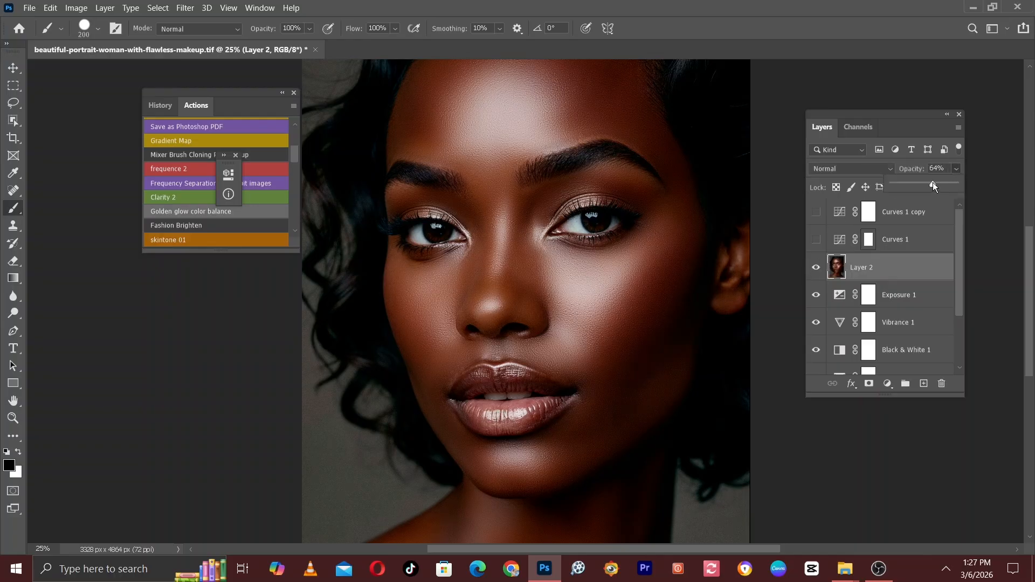
drag(933, 183, 929, 184)
Step: Show the Curves 1 layer and lower its opacity to soften the effect on the portrait
click(855, 244)
click(869, 239)
click(816, 239)
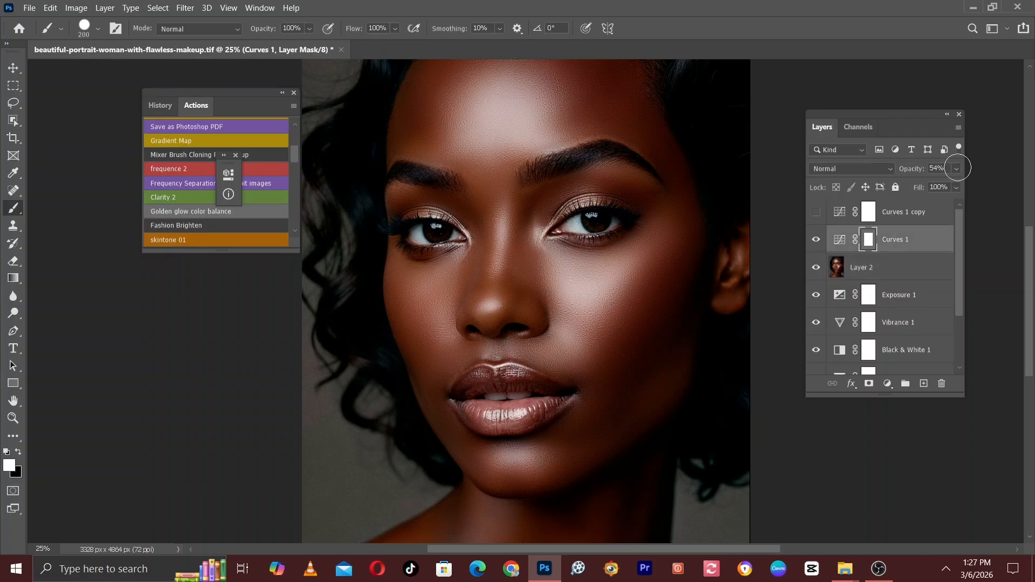
click(957, 168)
drag(927, 186, 982, 182)
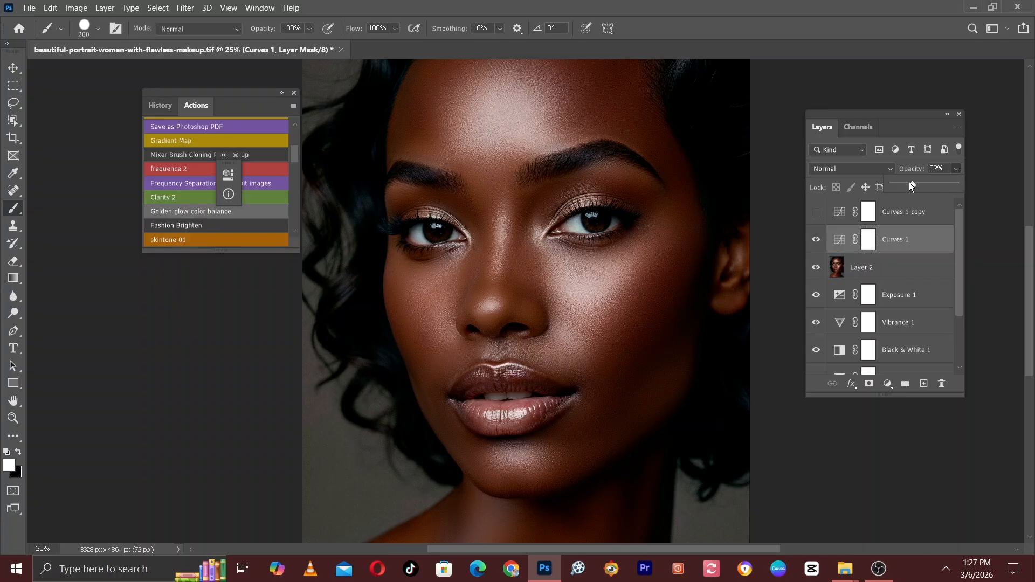
drag(911, 183, 897, 184)
Step: Show the Curves 1 copy layer and fine-tune its opacity to 49%
click(817, 209)
click(817, 208)
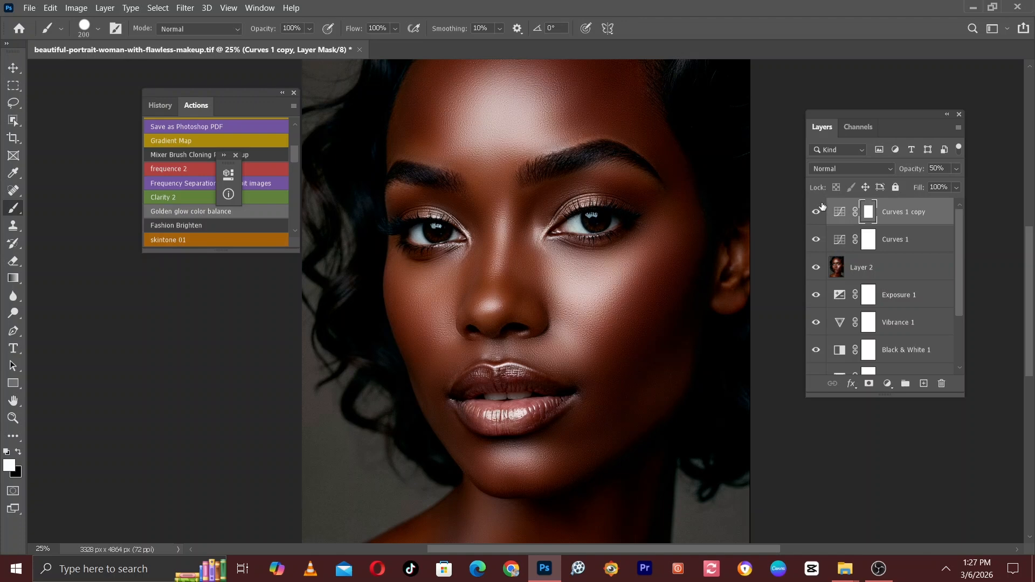
click(956, 169)
drag(923, 184, 882, 184)
click(914, 185)
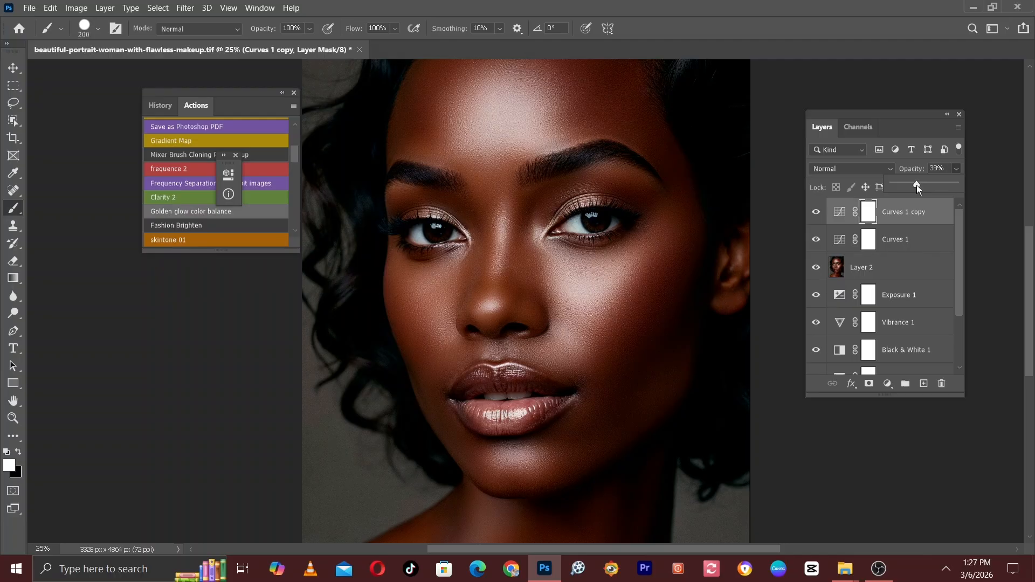
drag(922, 186, 923, 186)
click(963, 239)
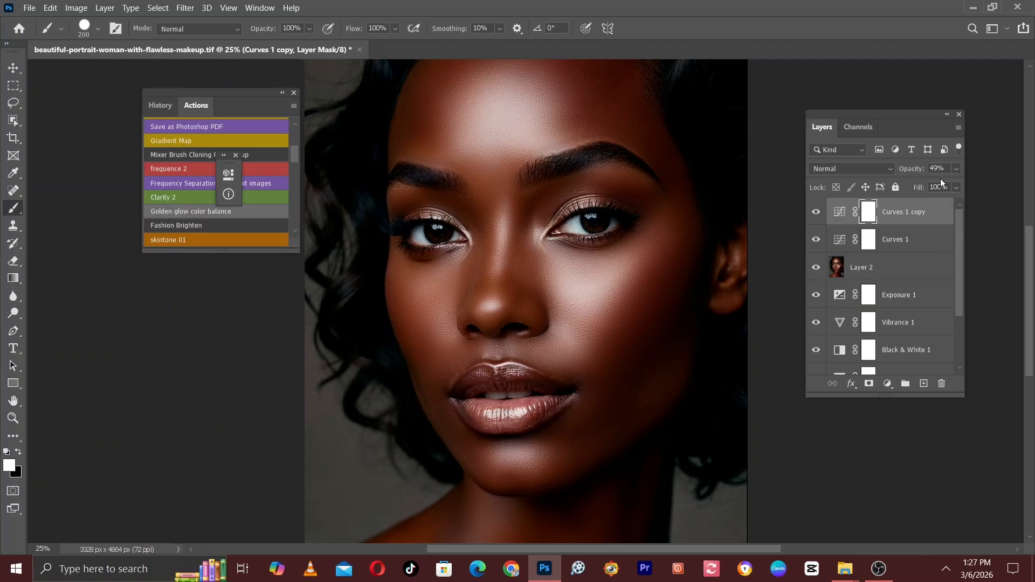
Step: Add a Selective Color adjustment layer above all others and set Cyan to +9% for the Blacks
key(ctrl+minus)
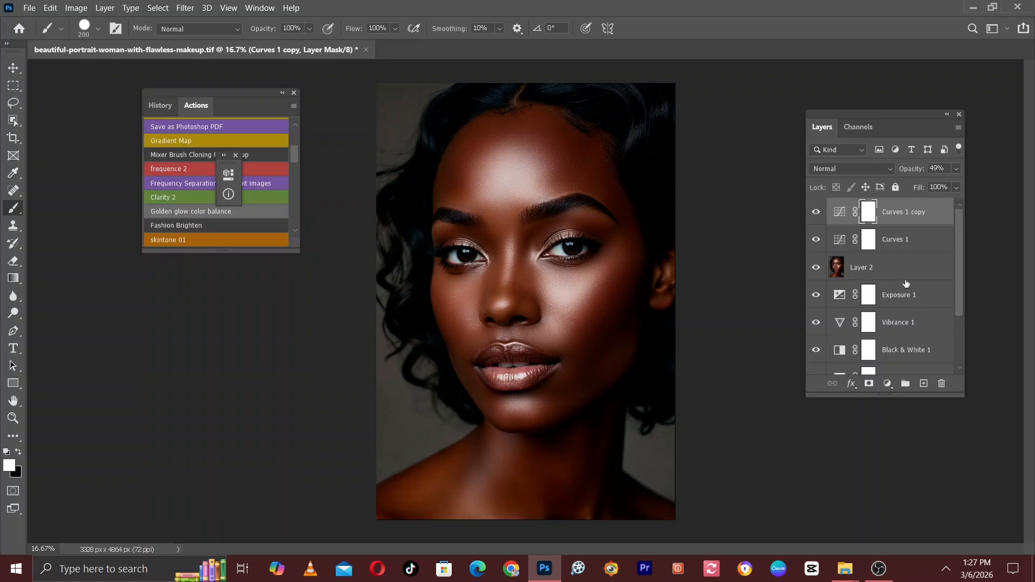
click(895, 389)
click(897, 382)
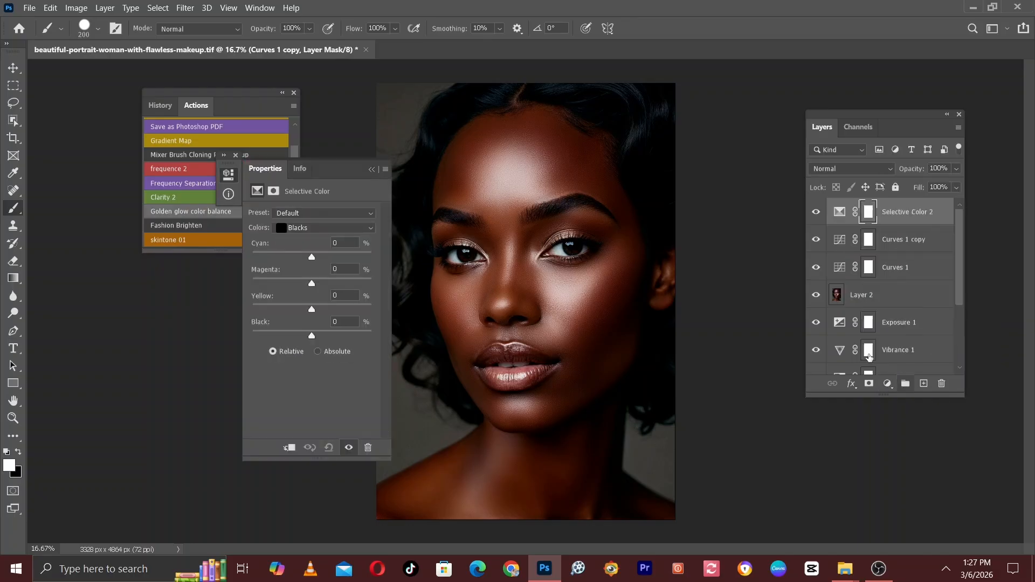
click(293, 228)
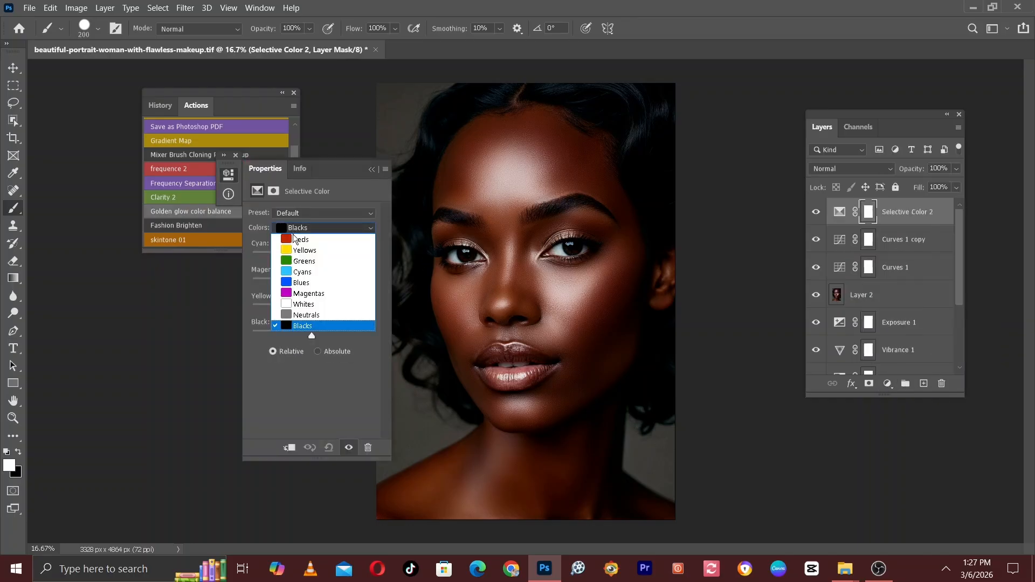
click(296, 228)
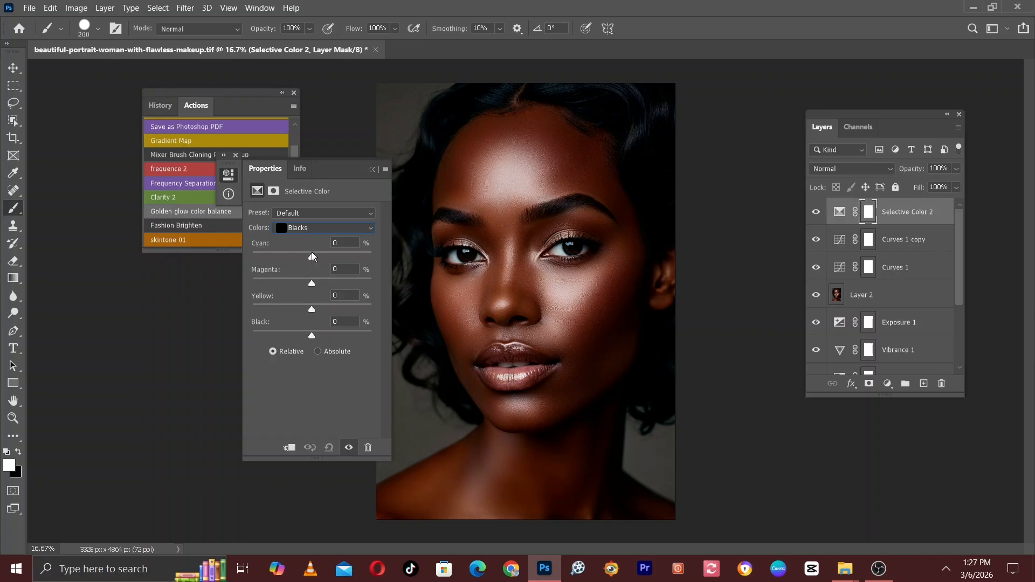
drag(312, 258, 318, 262)
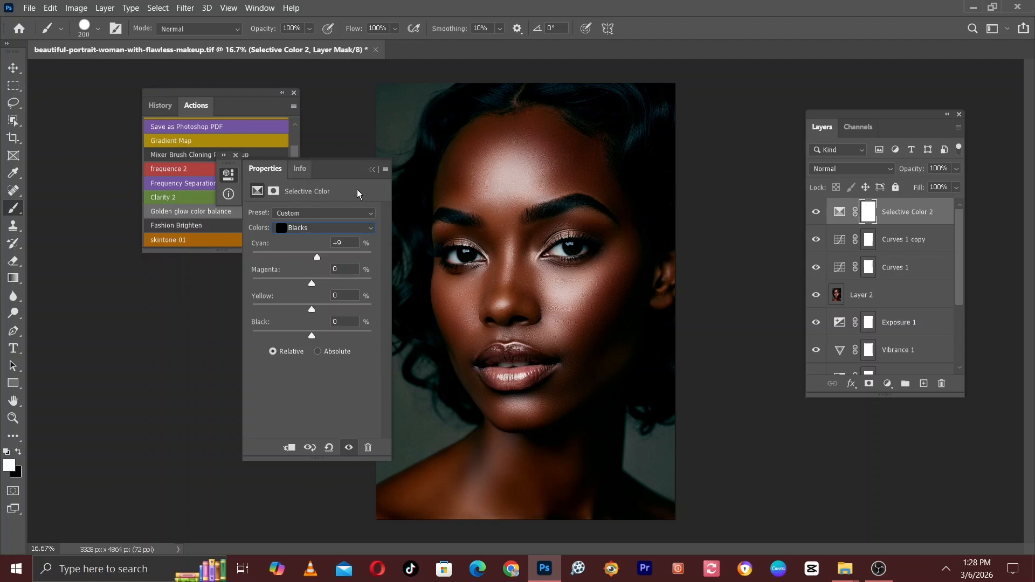
click(373, 170)
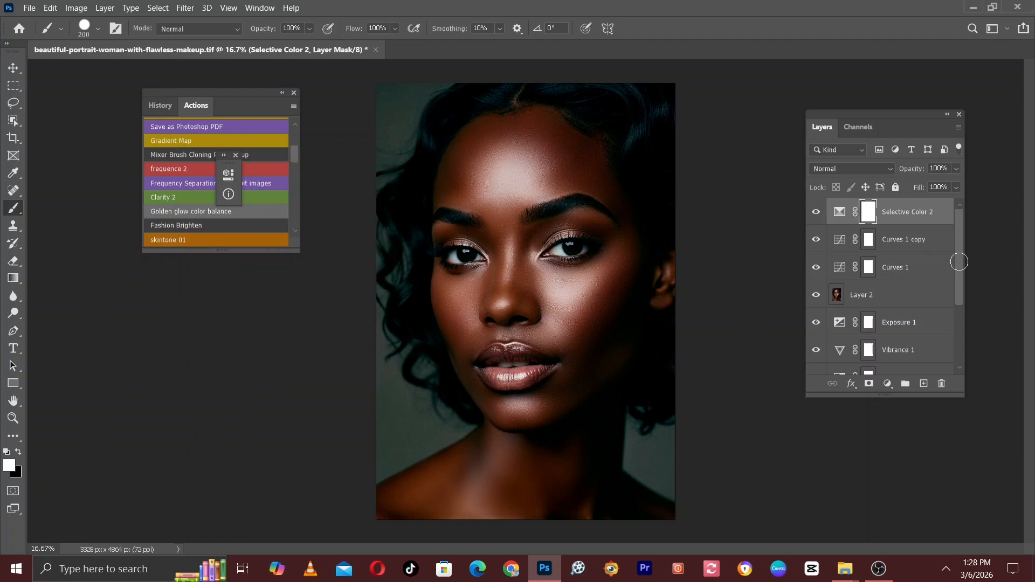
Step: Compare the portrait with the new Selective Color layer off and on, and lower its opacity to 72%
click(817, 213)
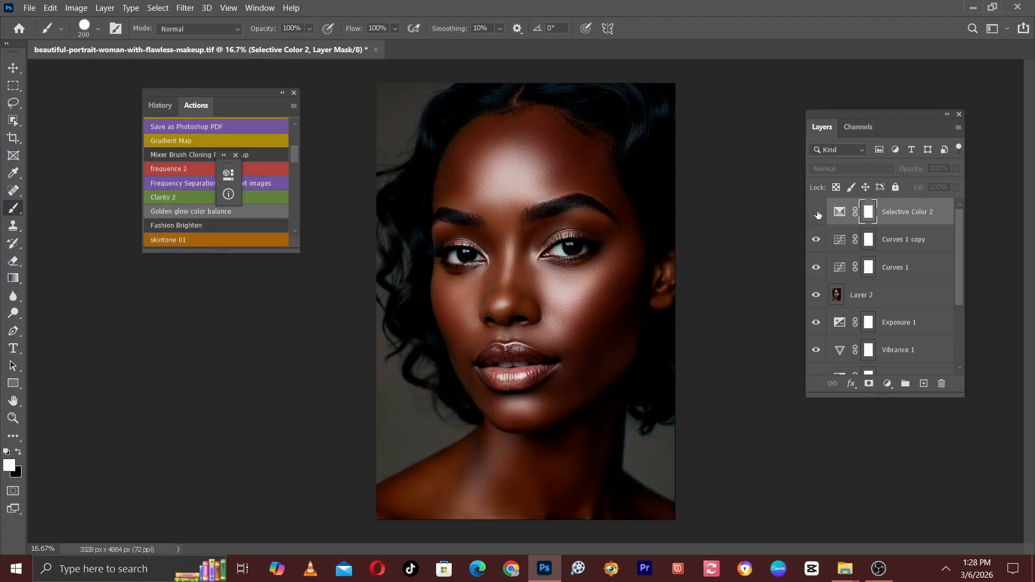
click(817, 213)
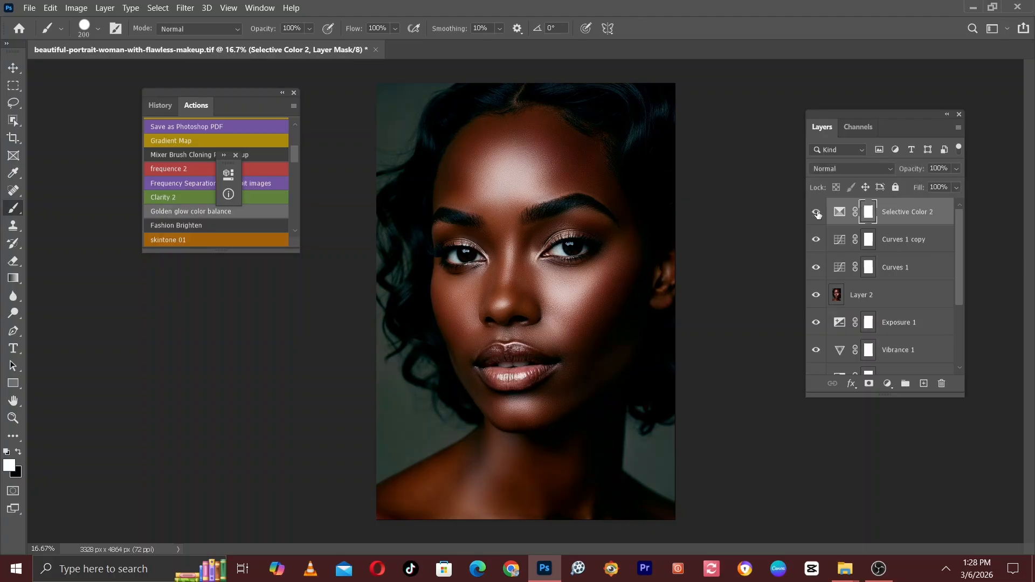
click(817, 213)
click(817, 213)
click(957, 169)
drag(904, 182, 892, 183)
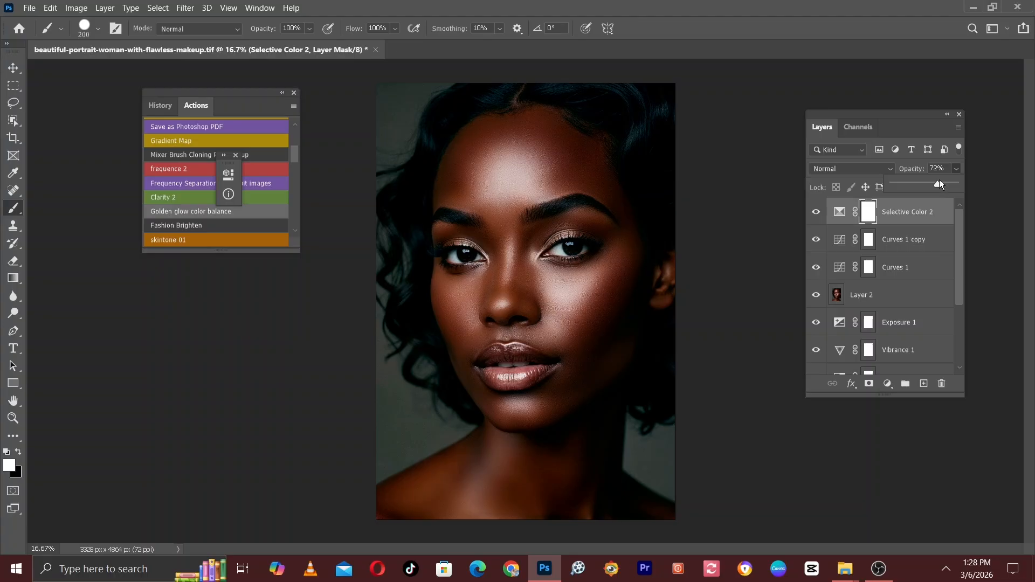
Step: Review the layer stack and inspect the skin texture around the cheeks, nose and lips at 50% zoom
click(960, 261)
drag(960, 261, 963, 339)
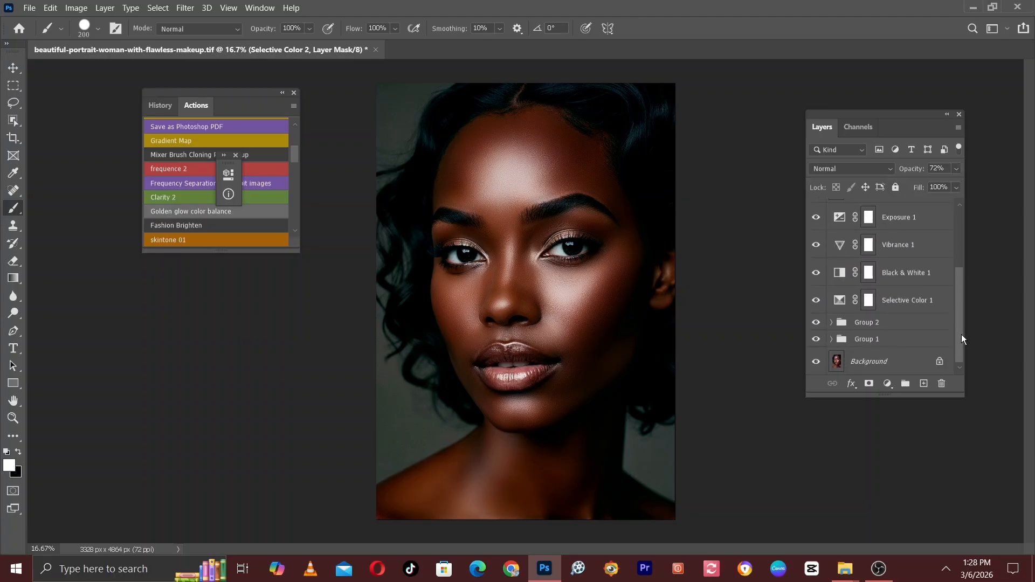
click(907, 340)
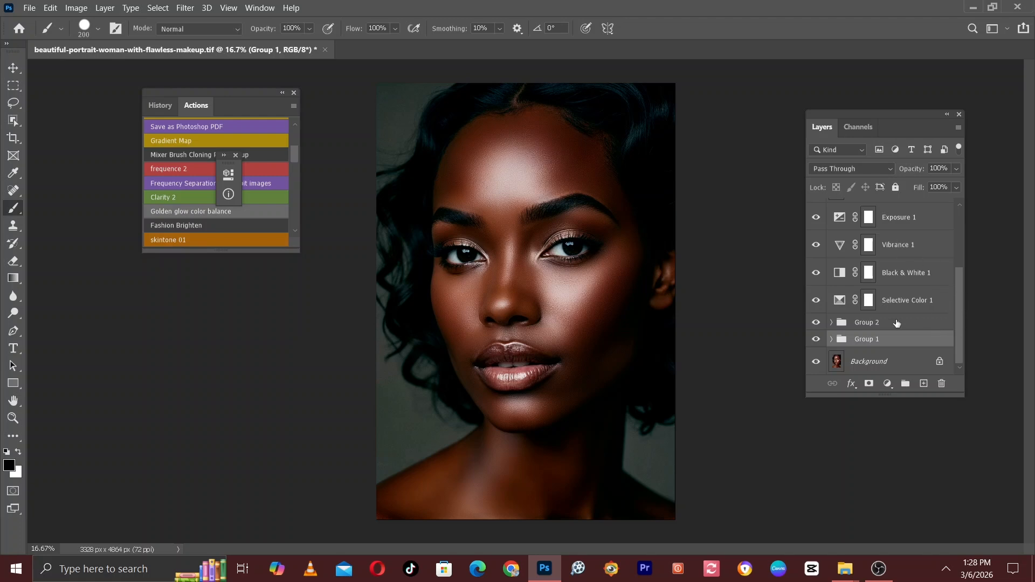
key(ctrl+plus)
key(ctrl+plus)
key(ctrl+plus)
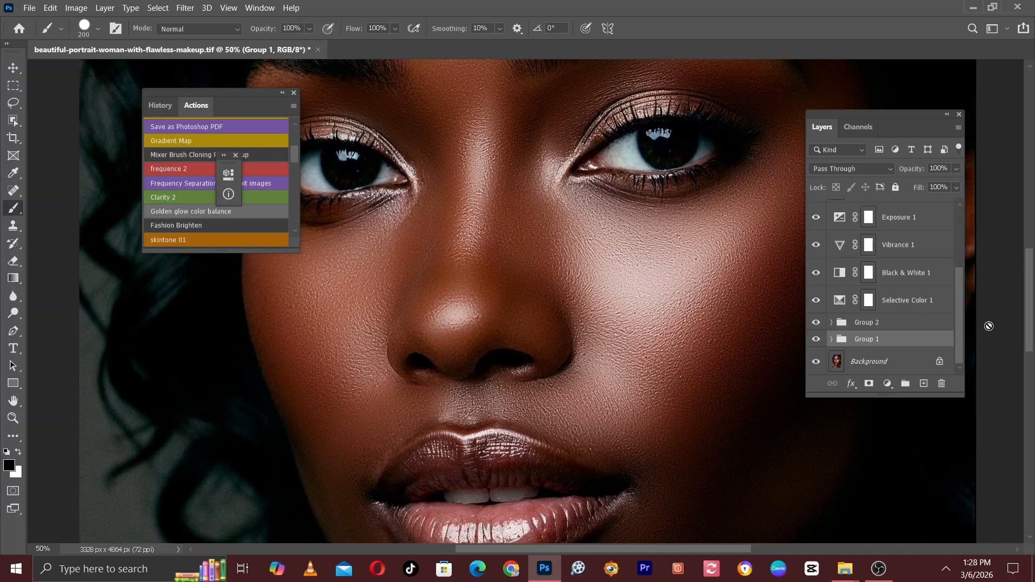
drag(960, 303, 943, 203)
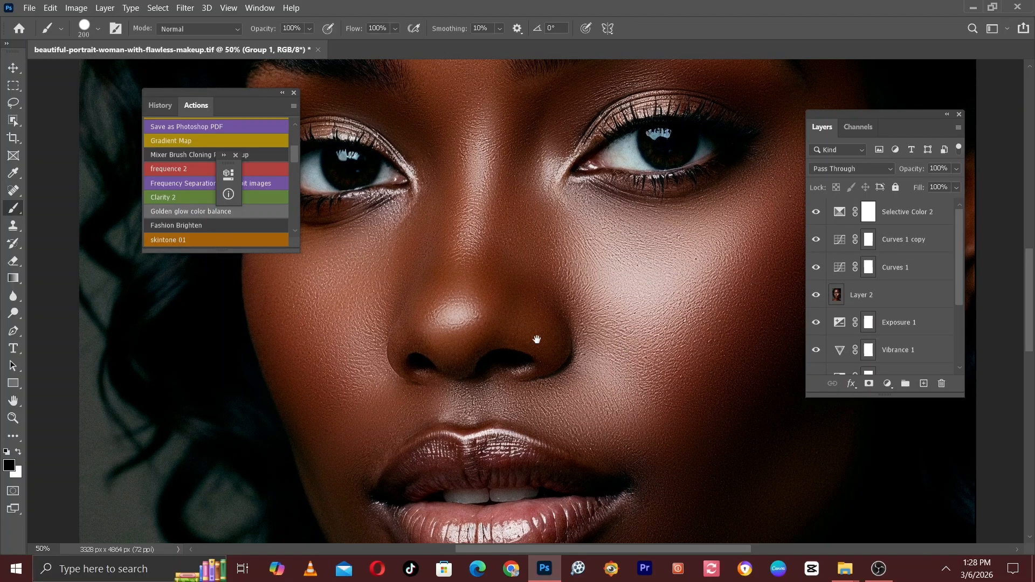
drag(536, 342, 587, 185)
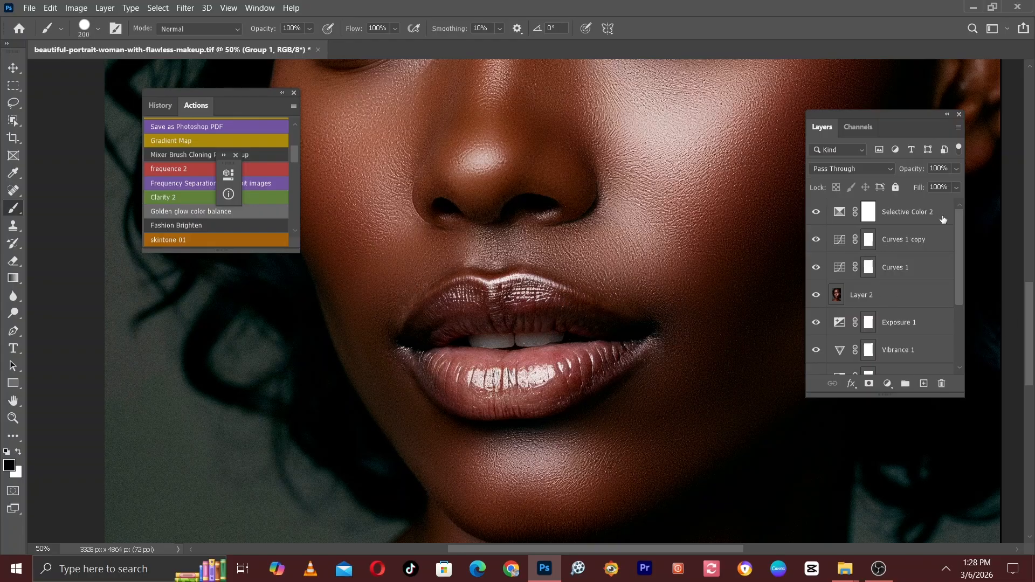
click(890, 385)
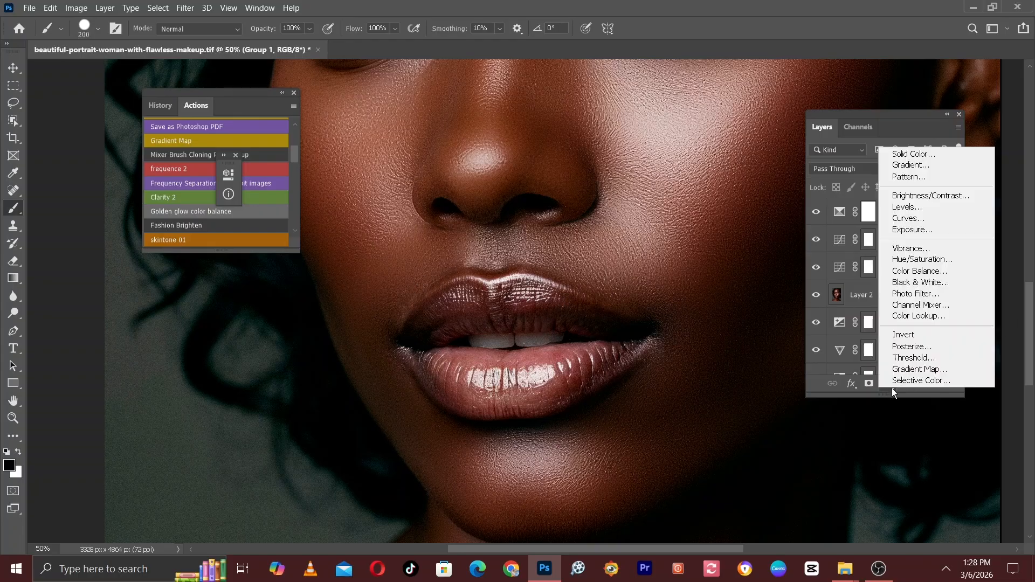
click(915, 260)
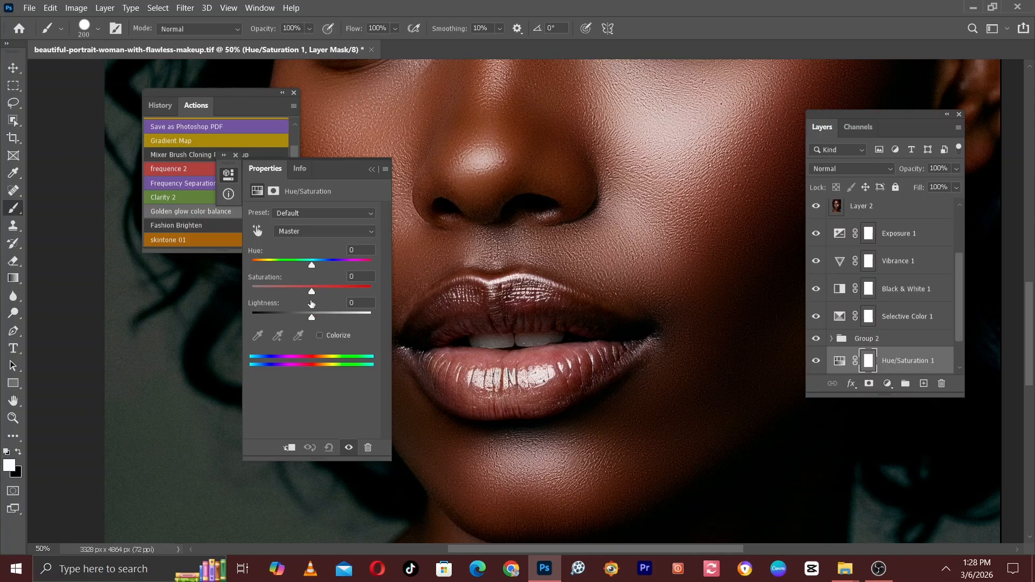
drag(312, 291, 267, 280)
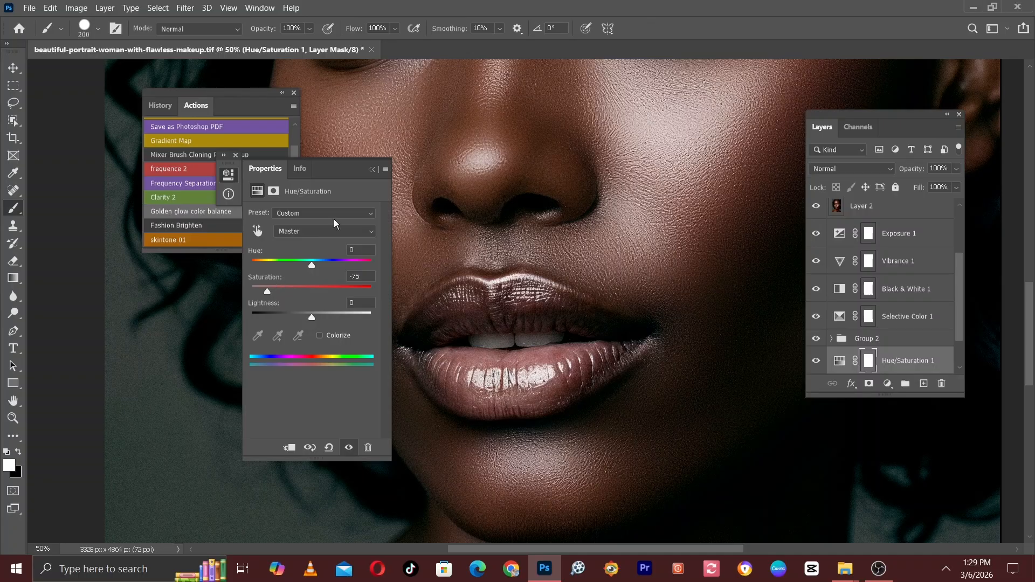
key(ctrl+i)
key(ctrl+g)
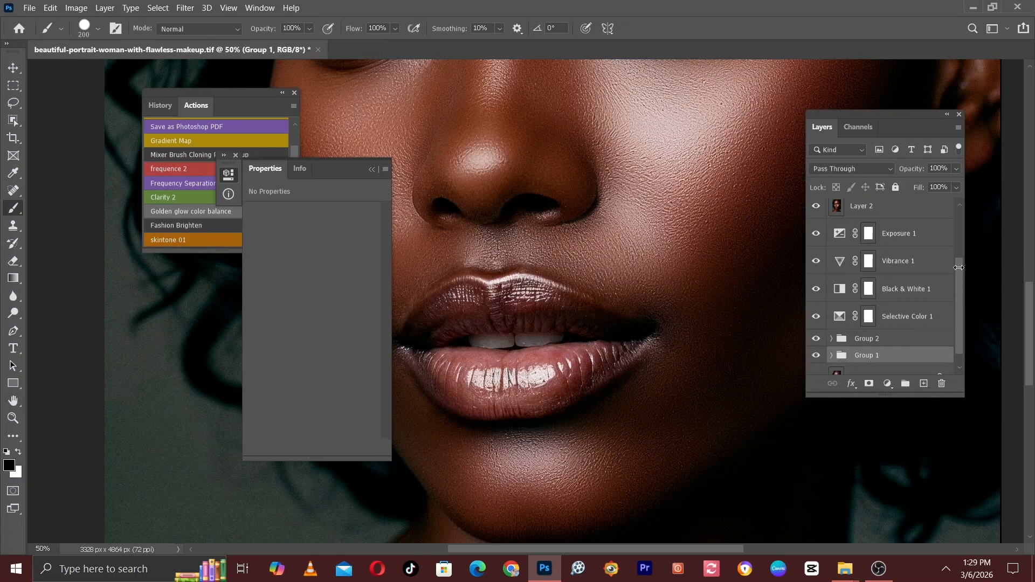
Step: Add a Hue/Saturation adjustment layer above Selective Color 2, set Saturation to -74 and invert its mask
drag(958, 268, 960, 214)
click(934, 213)
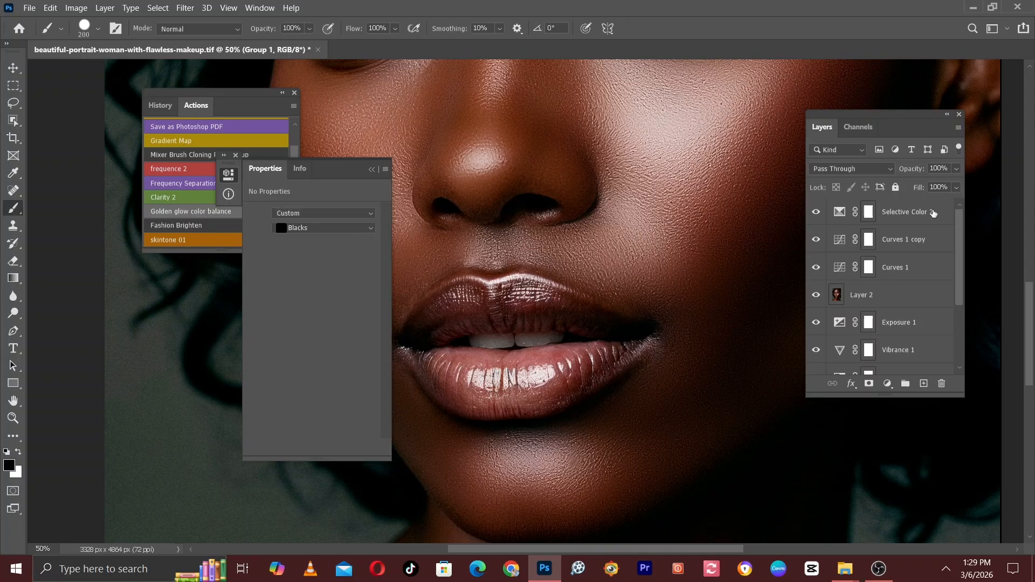
click(888, 383)
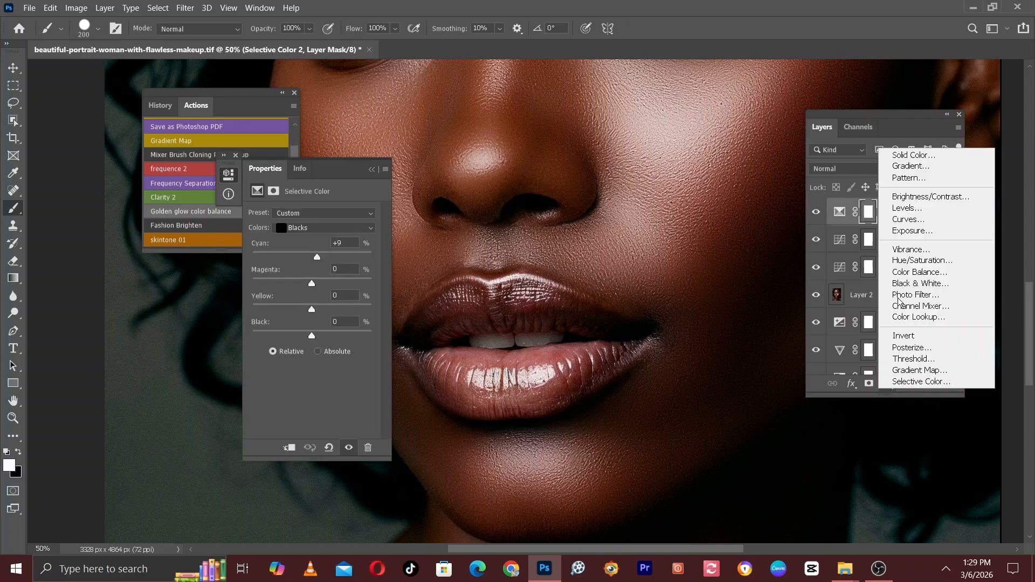
click(919, 260)
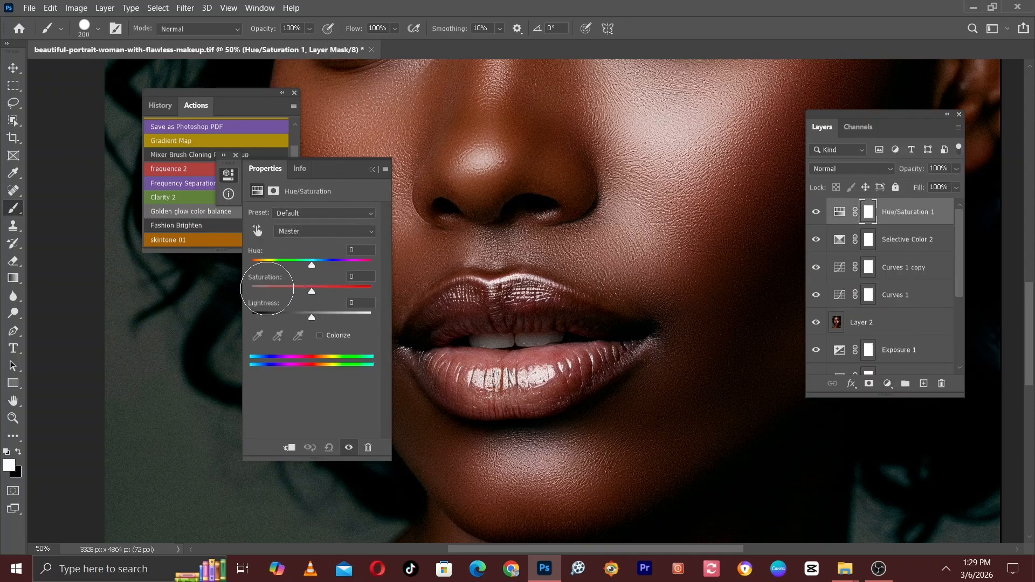
click(280, 287)
drag(279, 291, 269, 293)
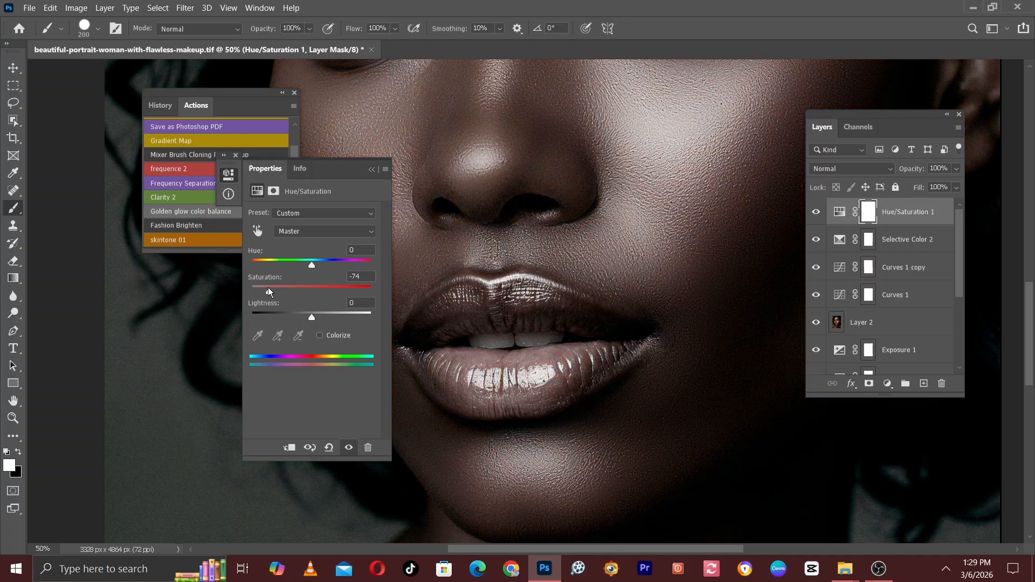
key(ctrl+i)
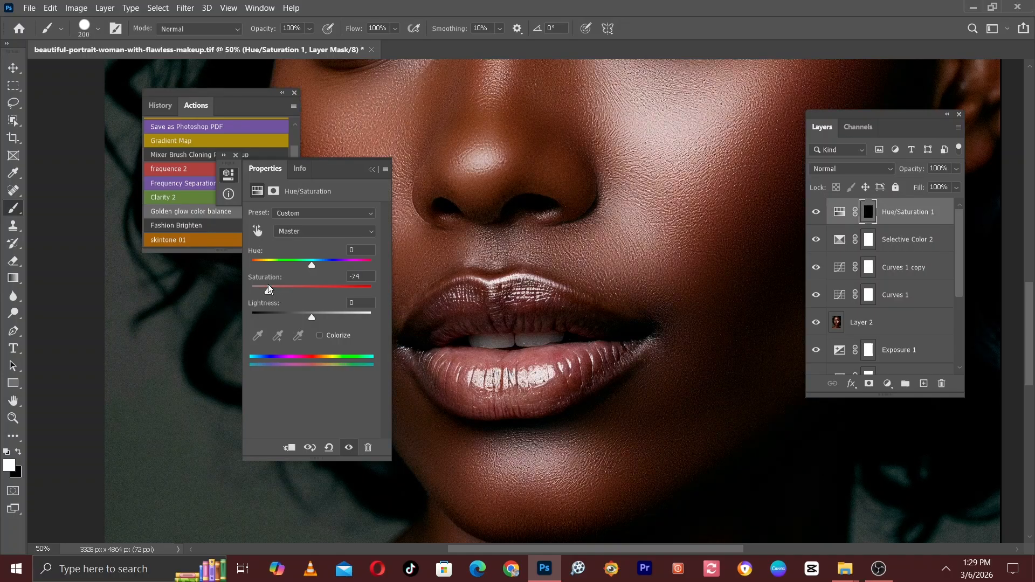
Step: Paint white over the teeth on the Hue/Saturation mask with a Soft Round brush at about 70 px and 0% hardness
scroll(694, 287, left, 3)
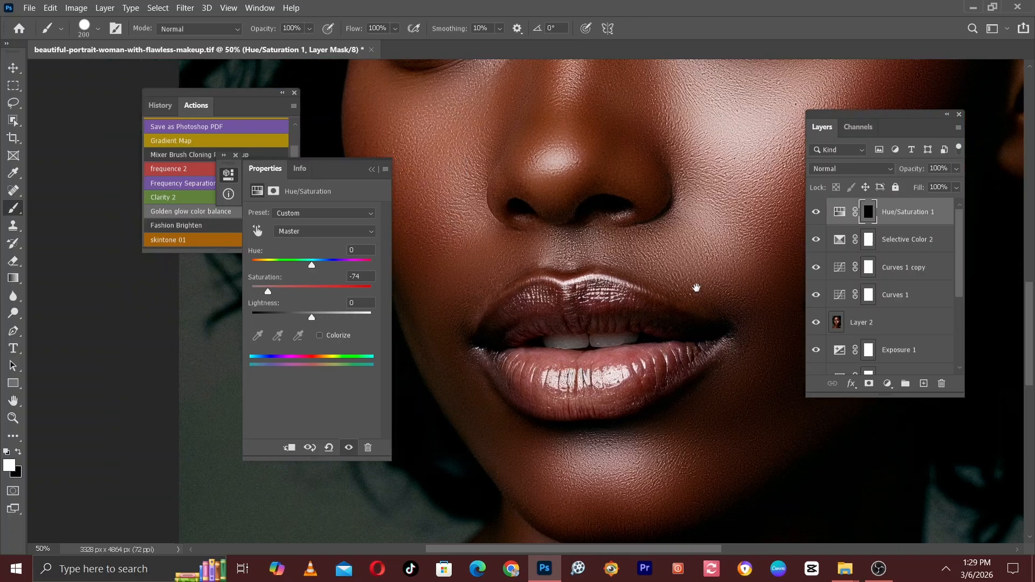
right_click(13, 208)
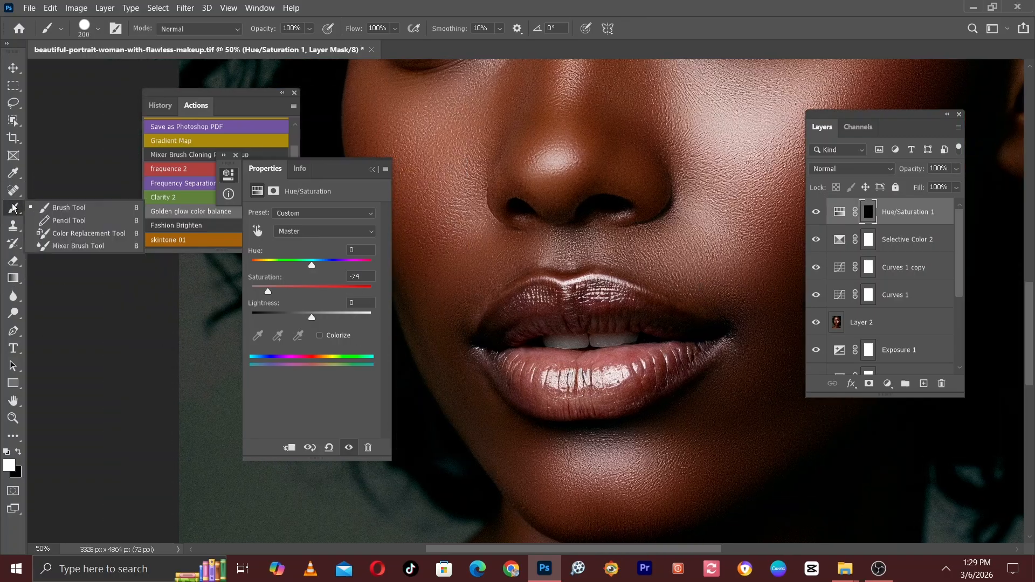
click(57, 210)
click(97, 30)
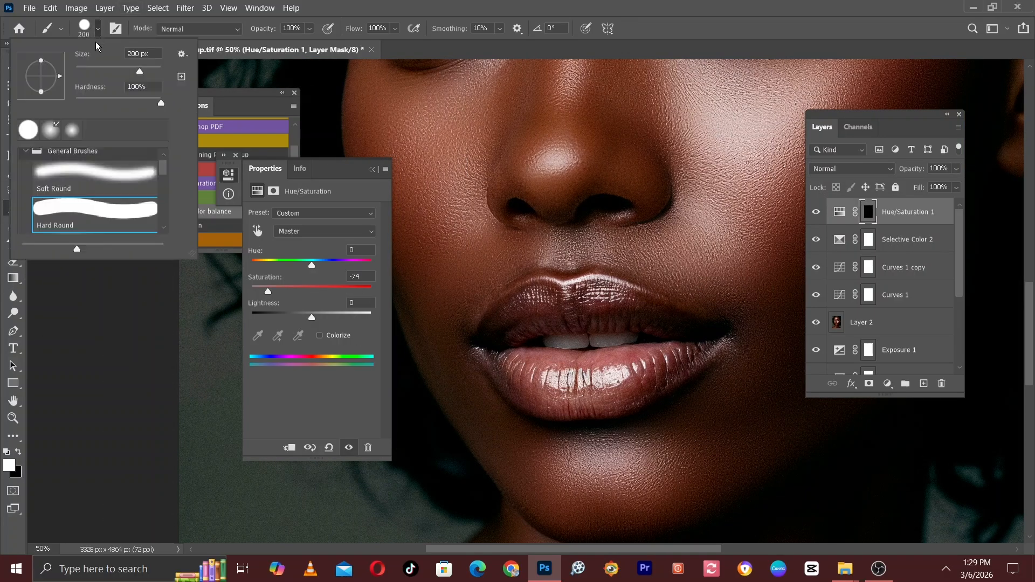
click(66, 180)
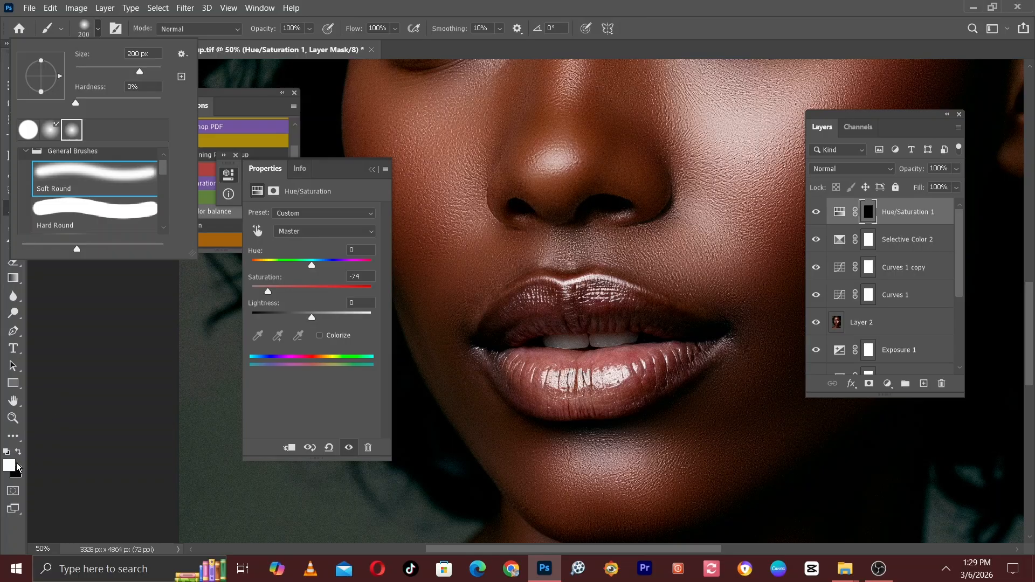
click(629, 329)
drag(628, 300, 632, 344)
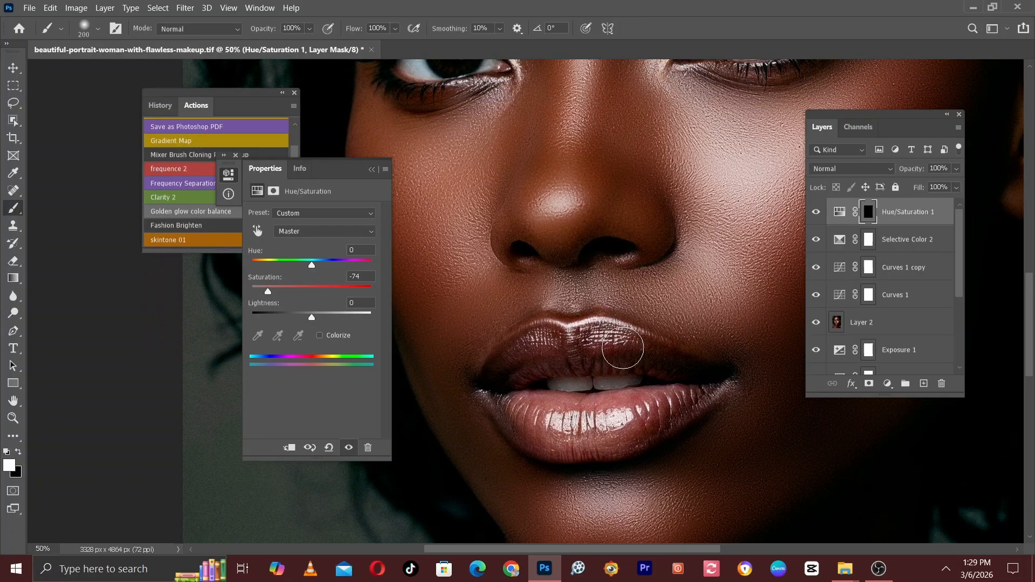
key(bracketleft)
key(bracketleft)
key(bracketleft)
key(bracketleft)
key(bracketleft)
key(bracketleft)
key(bracketleft)
drag(554, 387, 655, 382)
Step: Paint white over the whites of both eyes on the Hue/Saturation mask with a brush of about 60 px
mouse_move(696, 135)
mouse_down()
mouse_move(669, 280)
mouse_move(683, 324)
mouse_up()
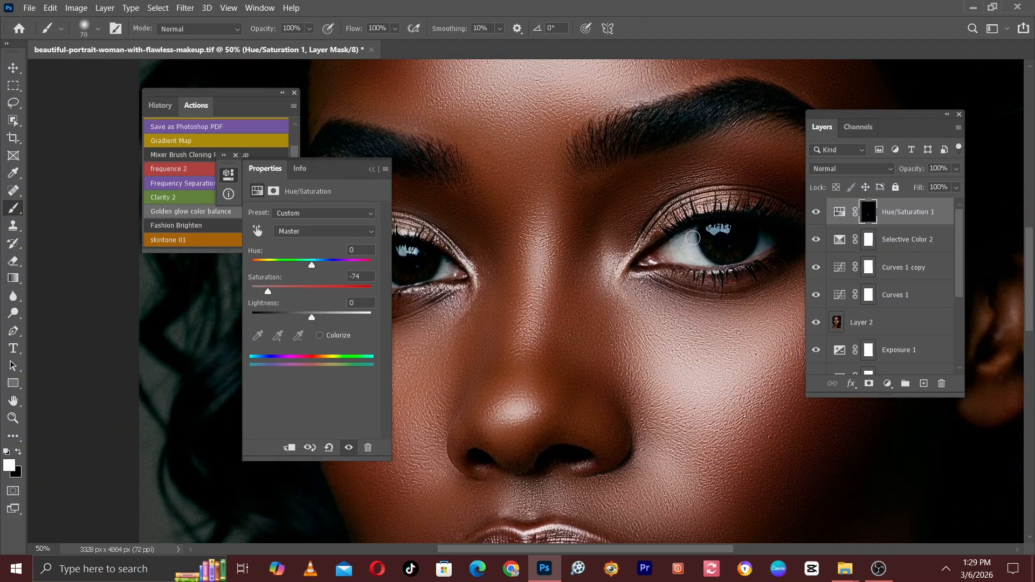
drag(751, 231, 726, 250)
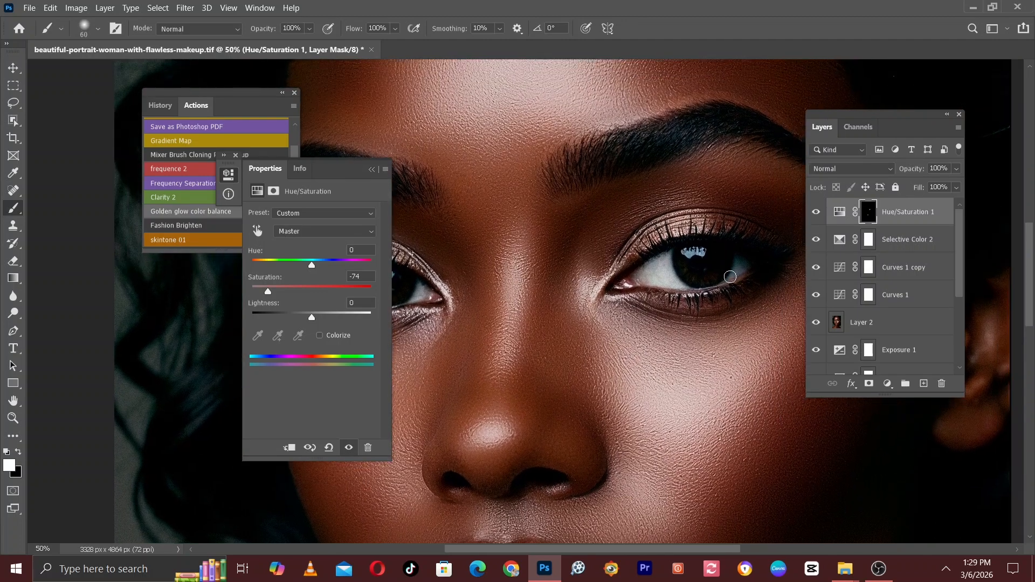
key(bracketleft)
key(bracketleft)
key(bracketright)
drag(588, 273, 803, 246)
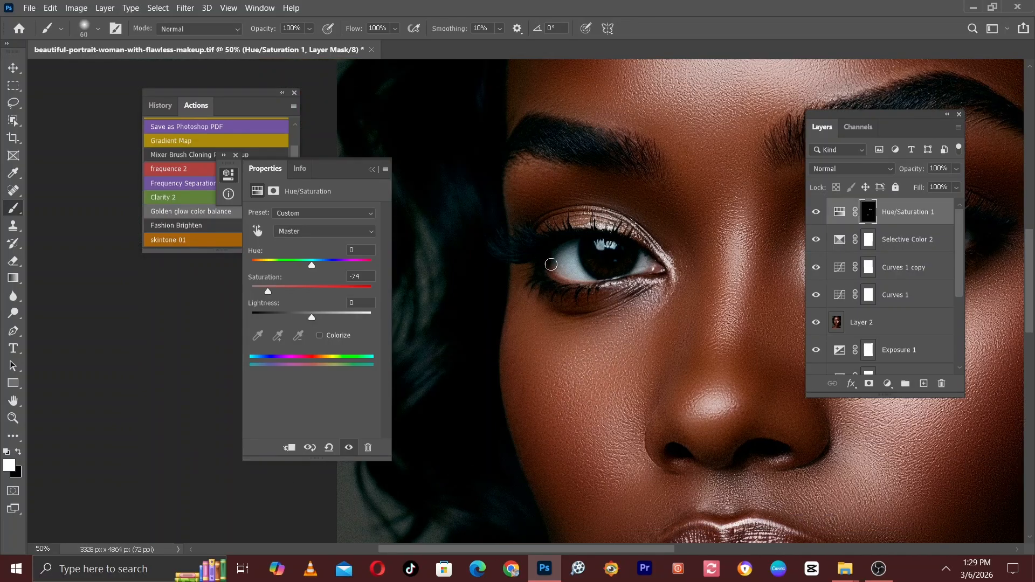
key(bracketright)
key(bracketleft)
Step: Review the whole portrait and compare the eyes and teeth with the Hue/Saturation layer off and on
key(ctrl+minus)
key(ctrl+minus)
key(ctrl+minus)
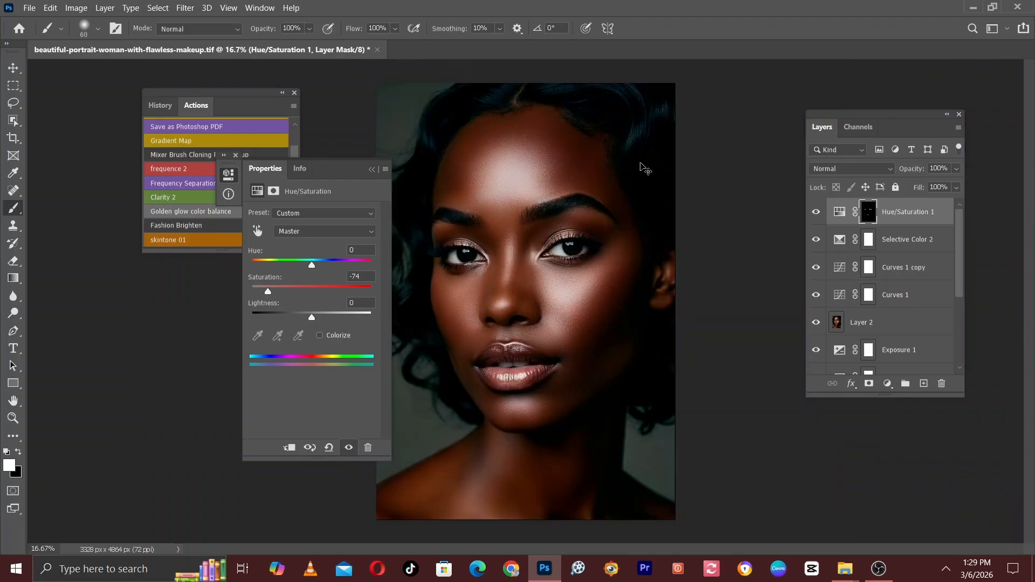
key(ctrl+plus)
key(ctrl+plus)
drag(608, 211, 705, 241)
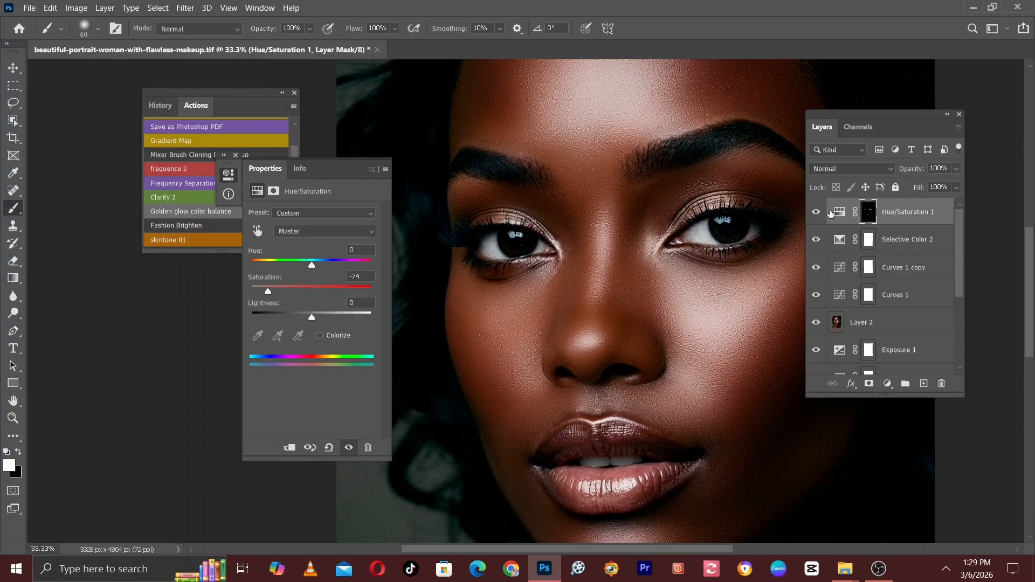
click(816, 210)
click(816, 211)
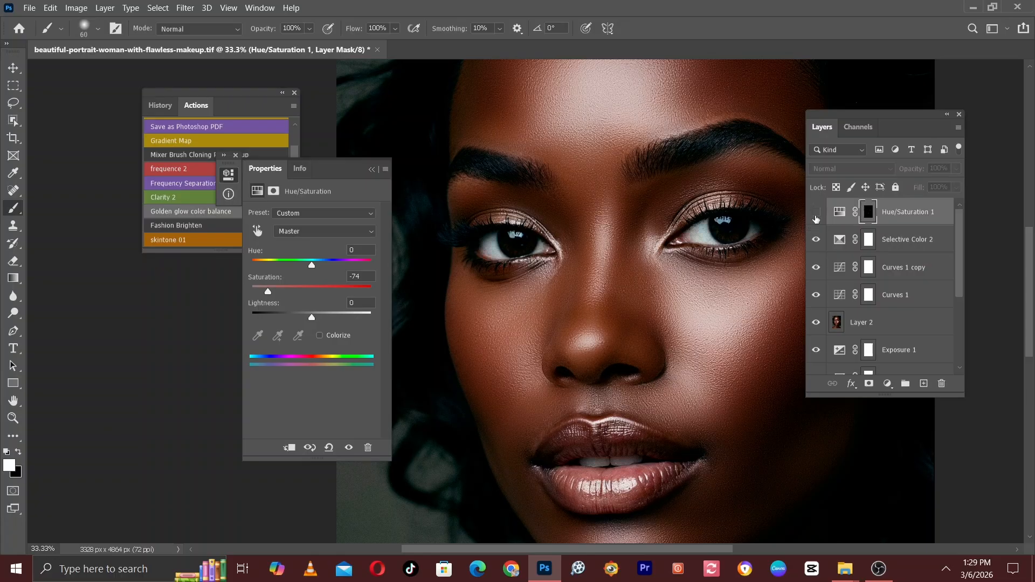
click(816, 215)
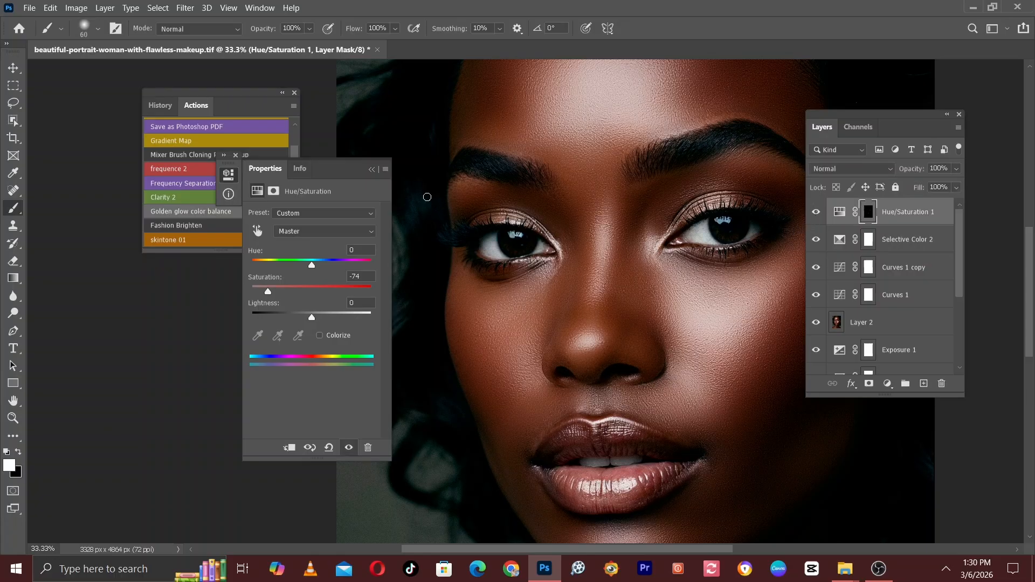
Step: Add a Solid Color fill layer in red #b70404 above the Hue/Saturation layer and invert its mask
click(377, 171)
key(ctrl+minus)
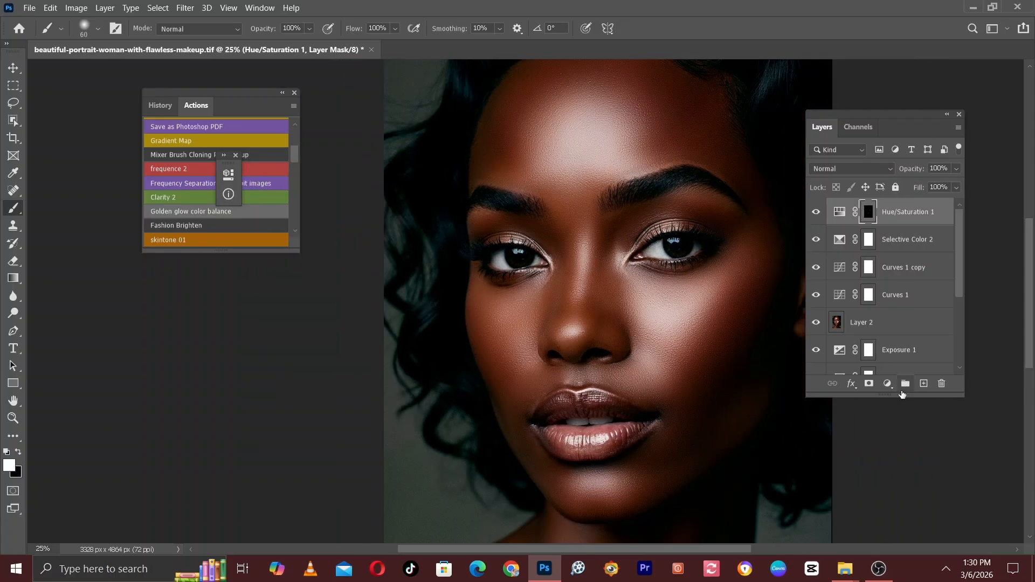
click(888, 384)
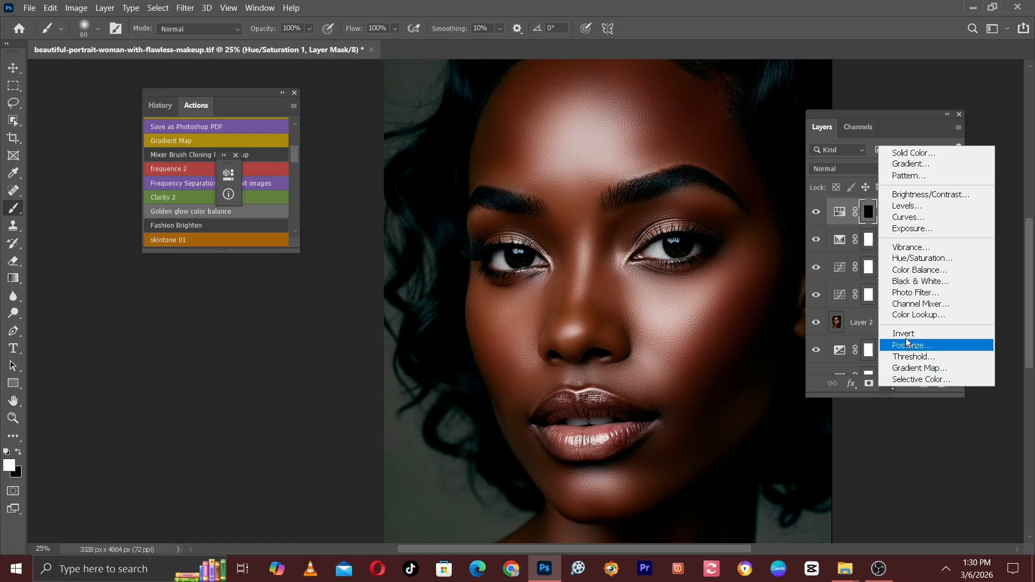
click(931, 154)
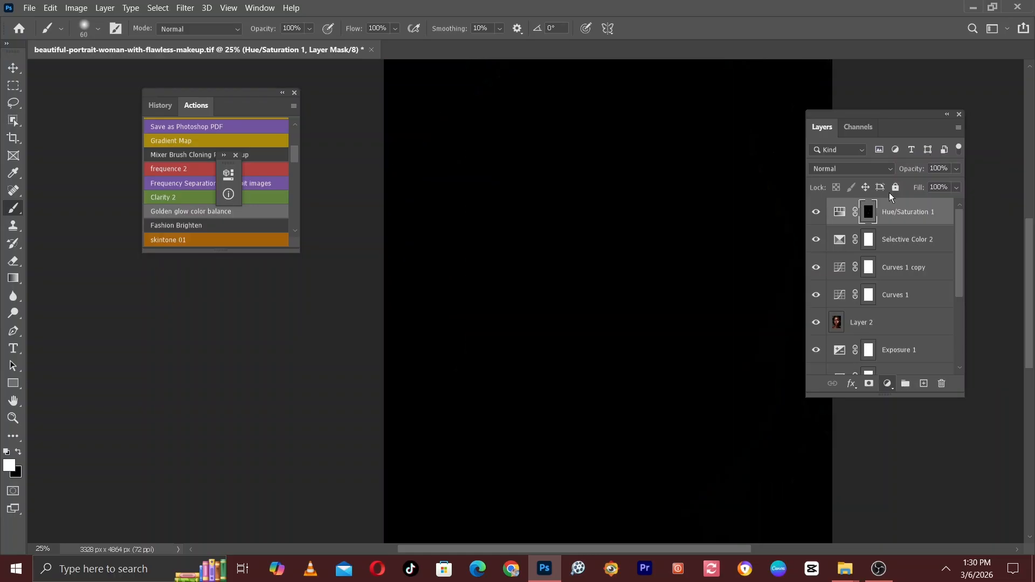
drag(506, 148, 510, 118)
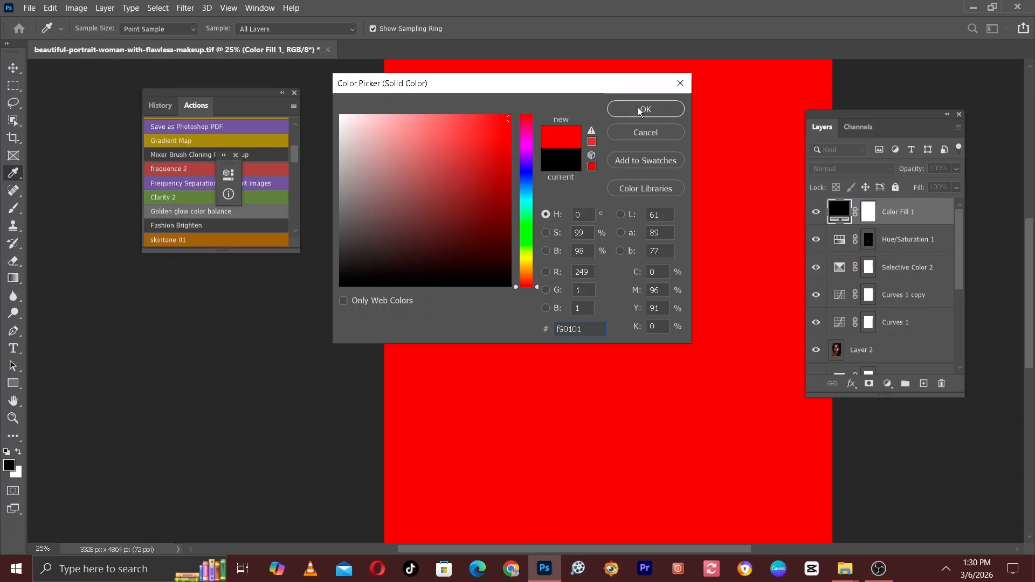
click(508, 163)
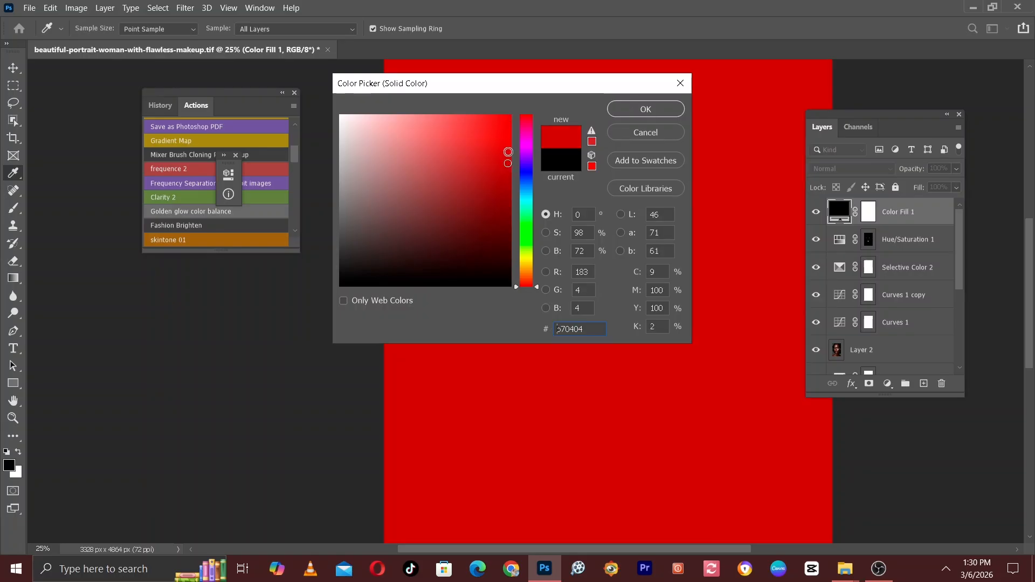
click(645, 108)
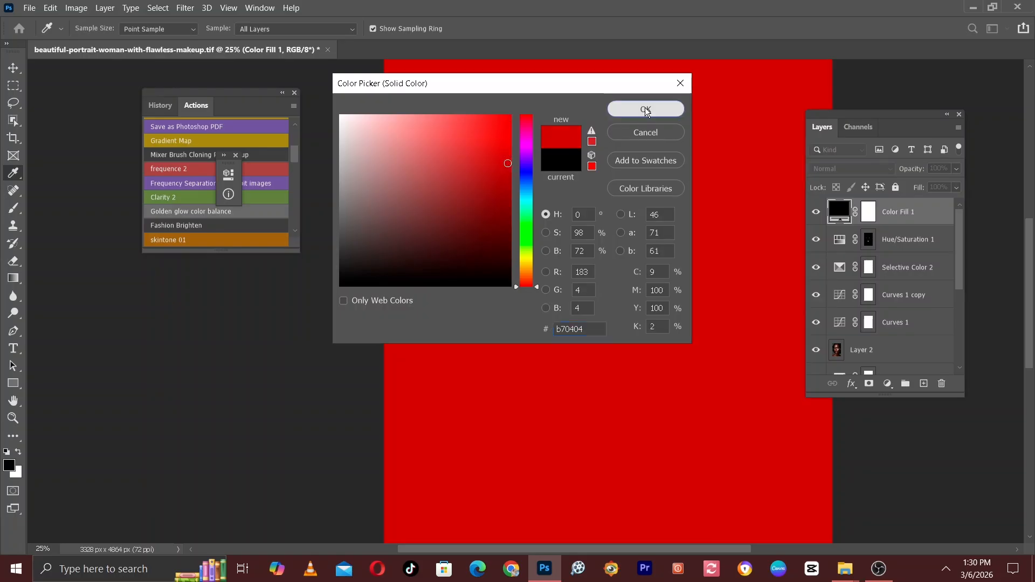
click(869, 213)
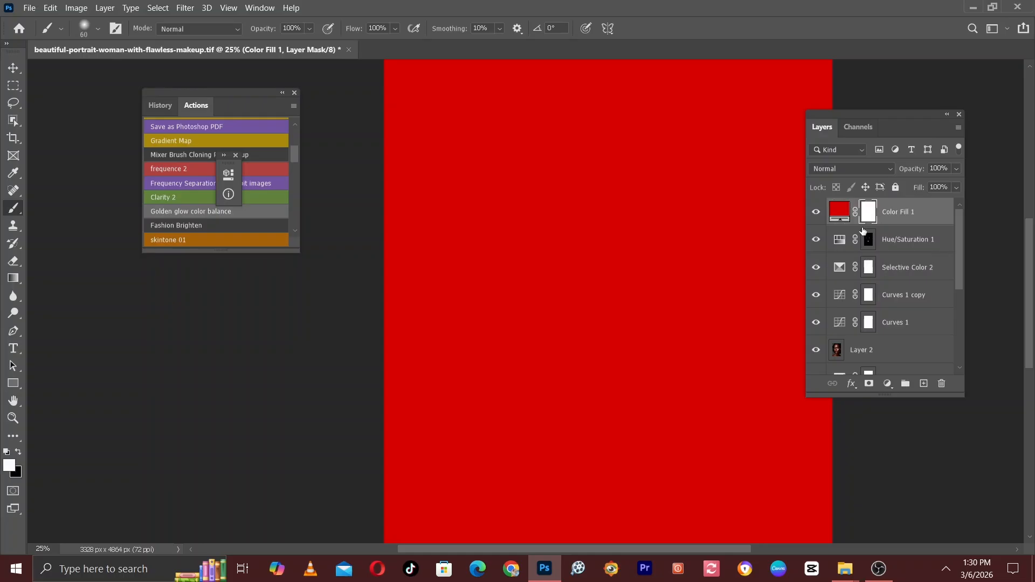
key(ctrl+i)
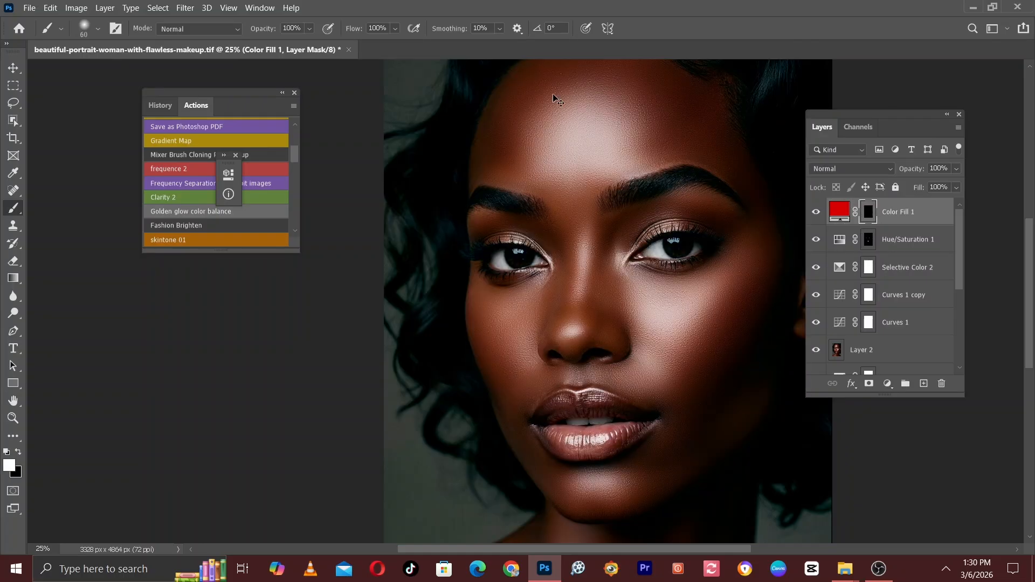
Step: Enlarge the brush to 125 px for the lips and set the red fill layer's blend mode to Soft Light
key(ctrl+plus)
key(ctrl+plus)
drag(612, 335, 449, 83)
key(ctrl+plus)
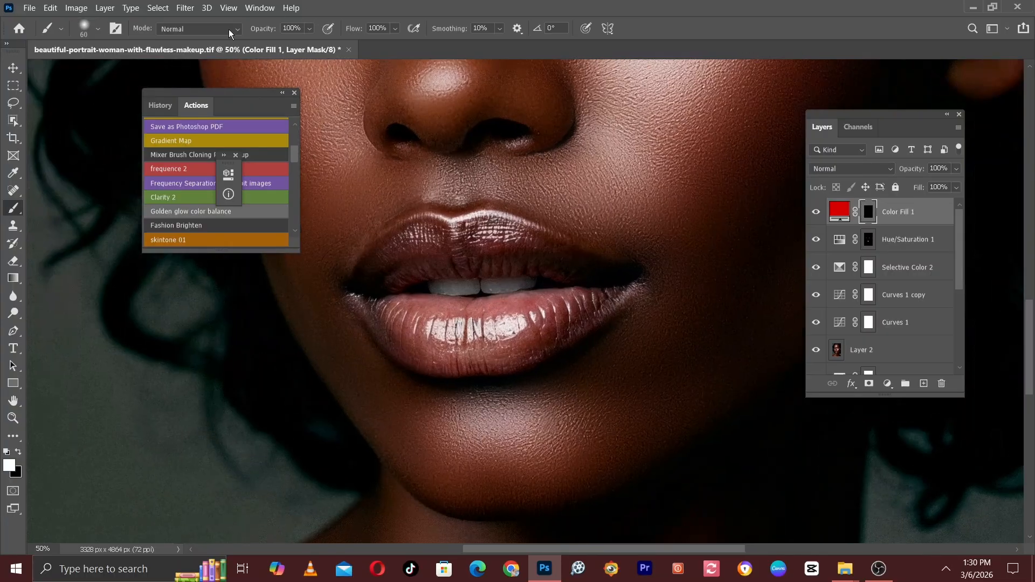
key(bracketright)
key(bracketright)
key(bracketright)
key(bracketright)
key(bracketright)
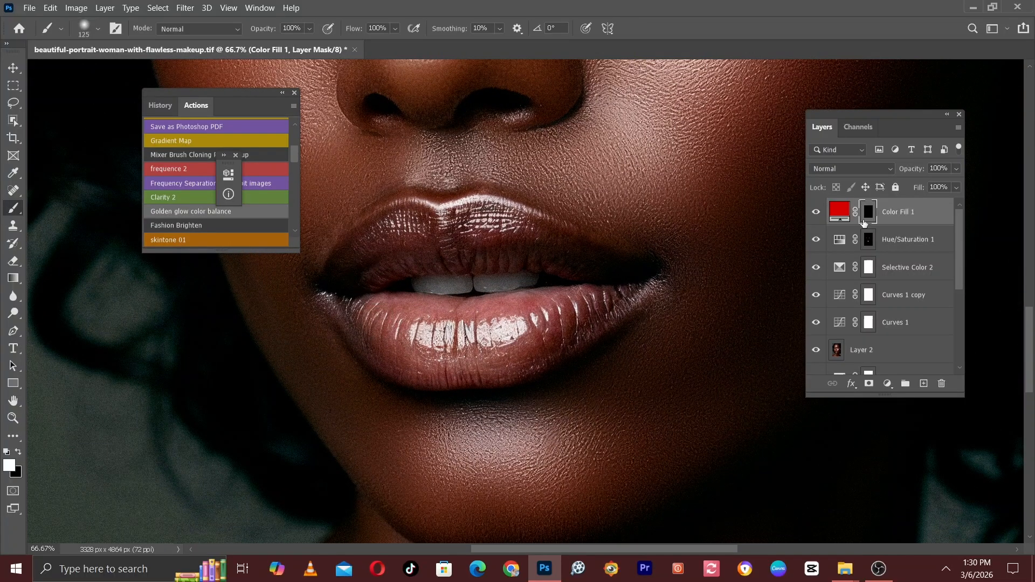
click(854, 167)
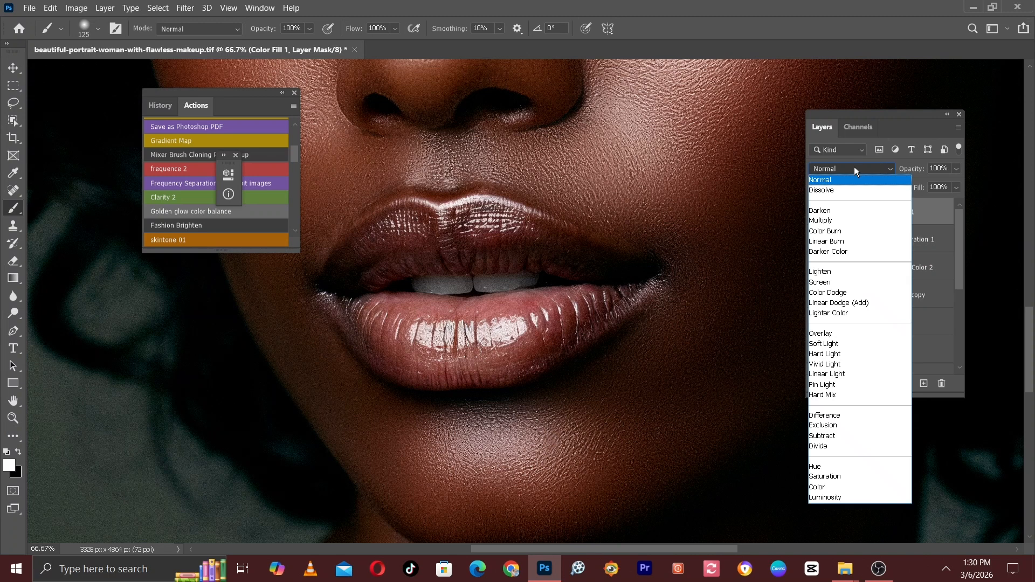
click(827, 346)
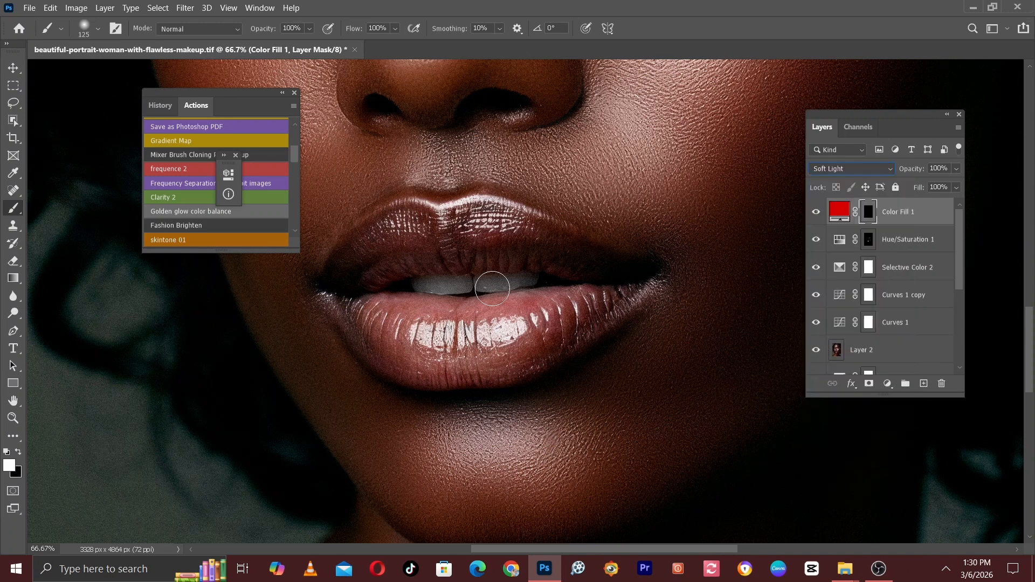
Step: Paint white over the lower lip on the red fill layer's mask, reducing the brush to 90 px
mouse_move(371, 323)
mouse_down()
mouse_move(451, 352)
mouse_move(397, 347)
mouse_move(442, 358)
mouse_move(515, 353)
mouse_move(596, 302)
mouse_move(448, 321)
mouse_move(376, 308)
mouse_move(438, 321)
mouse_move(560, 303)
mouse_up()
key(bracketleft)
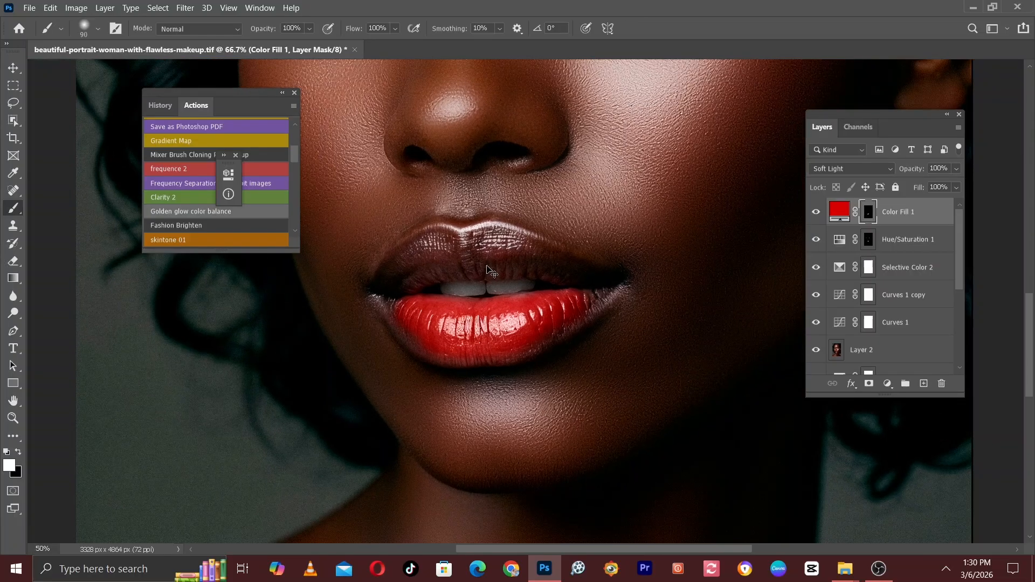
key(bracketleft)
key(ctrl+minus)
key(ctrl+minus)
key(ctrl+minus)
key(ctrl+minus)
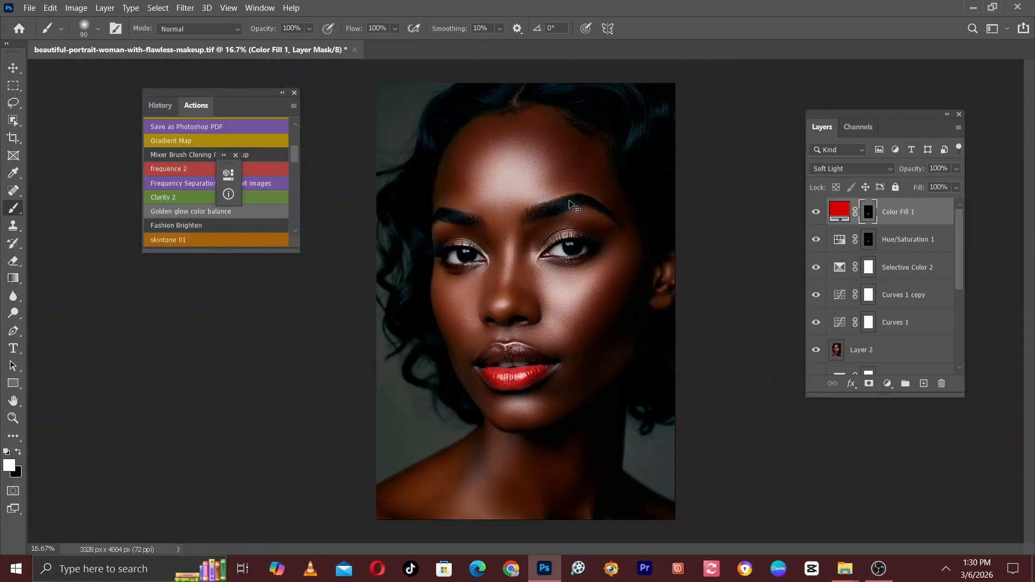
Step: Open the red fill layer's Blending Options and split the underlying layer's black Blend If slider to 0 / 132
key(ctrl+plus)
scroll(590, 239, down, 3)
scroll(590, 238, left, 1)
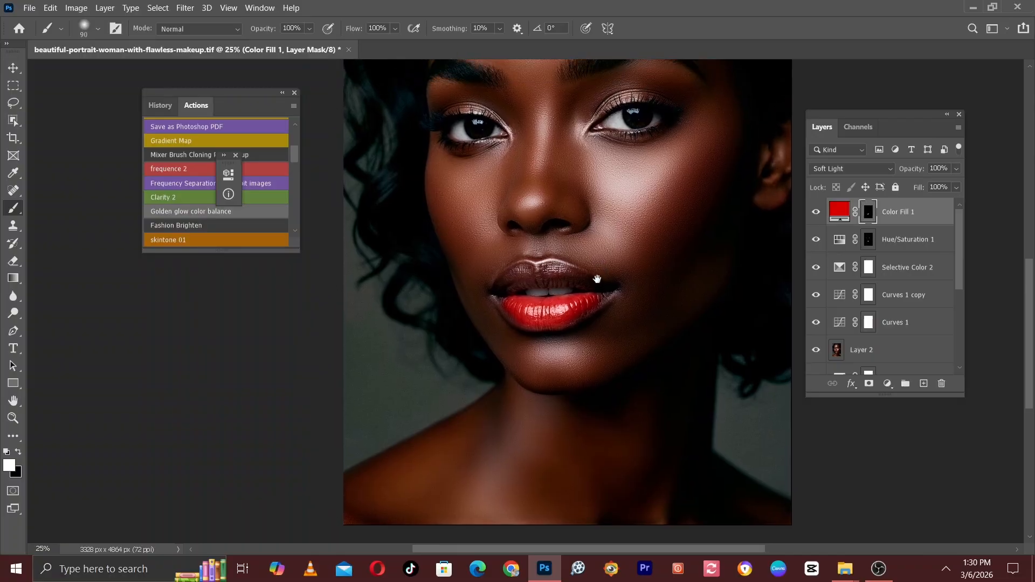
key(ctrl+plus)
drag(611, 287, 584, 303)
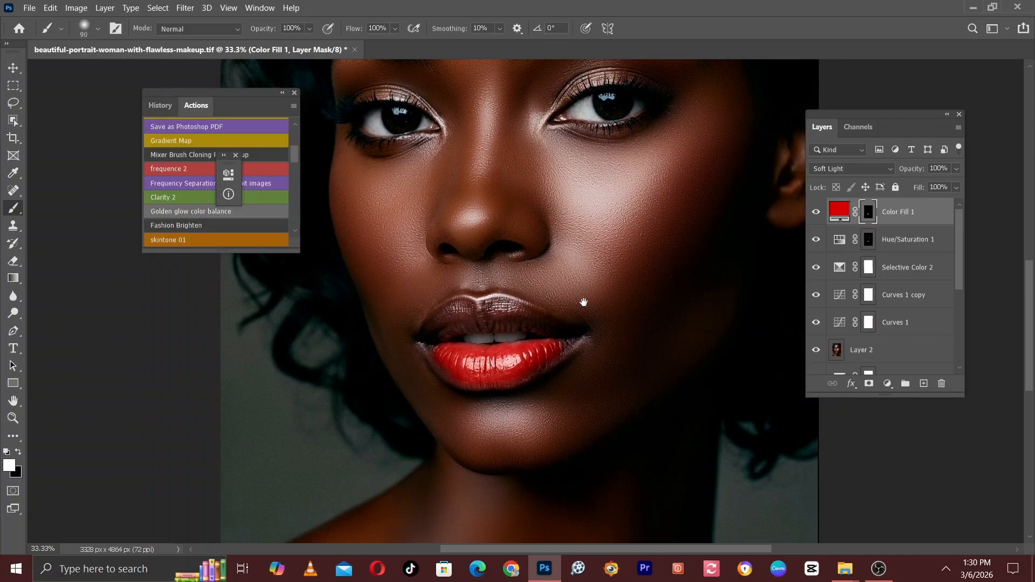
right_click(929, 213)
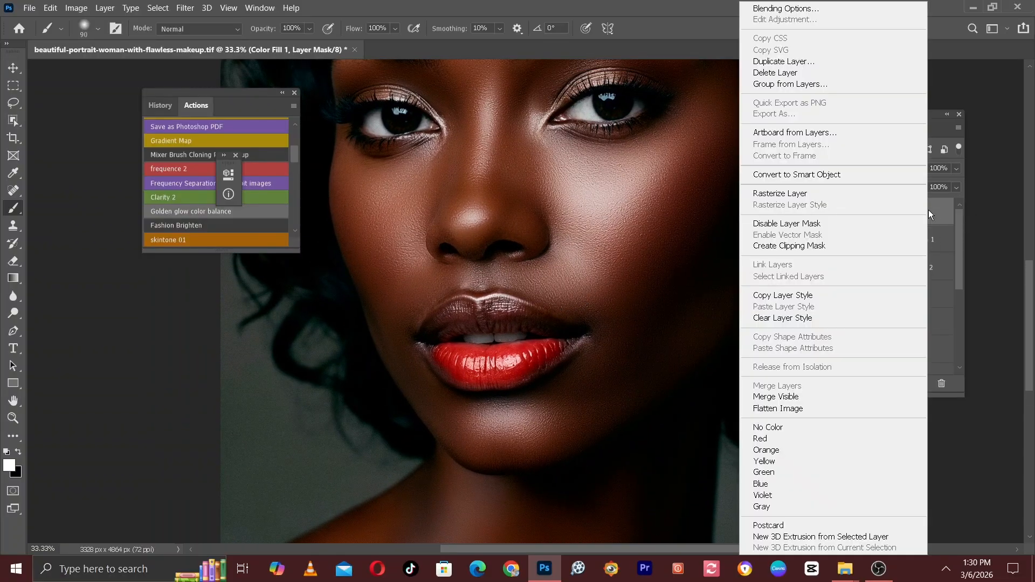
click(779, 8)
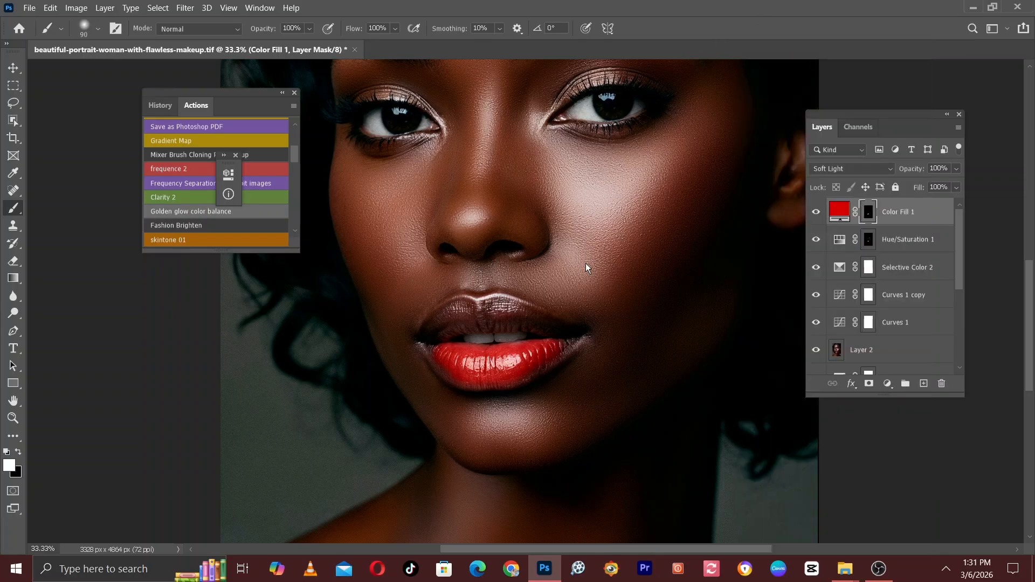
drag(295, 207, 947, 121)
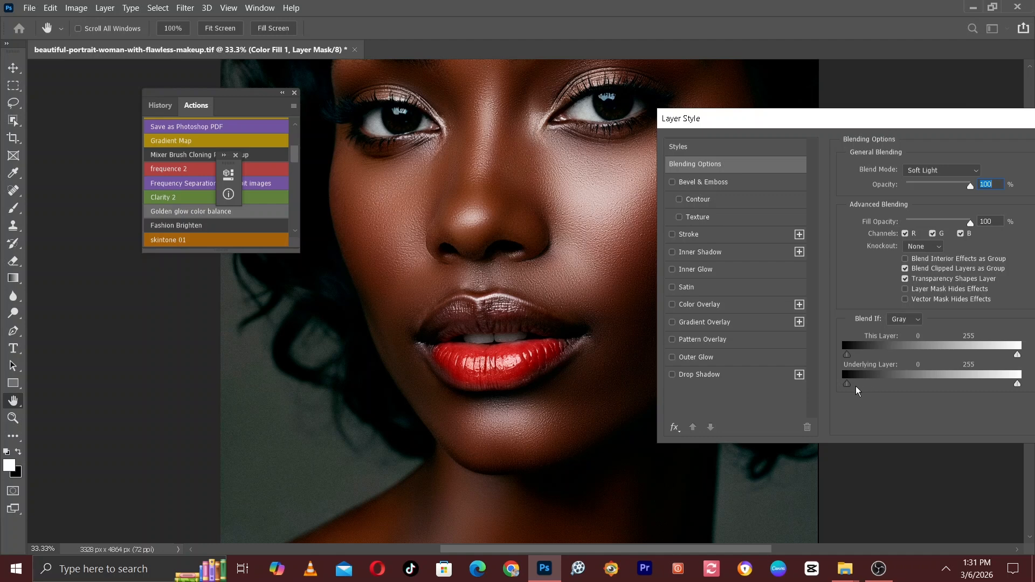
drag(848, 385, 937, 383)
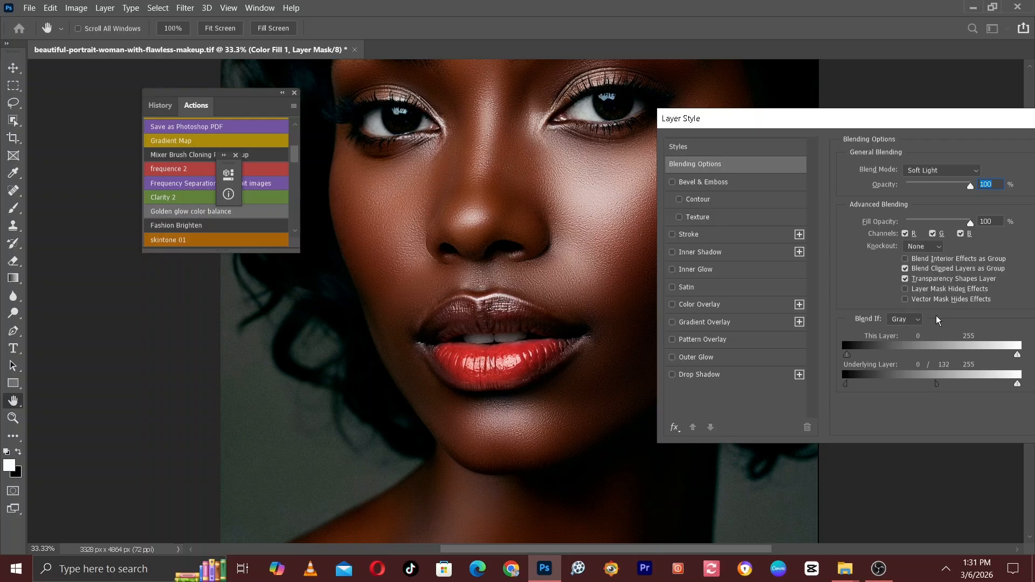
drag(821, 178, 815, 192)
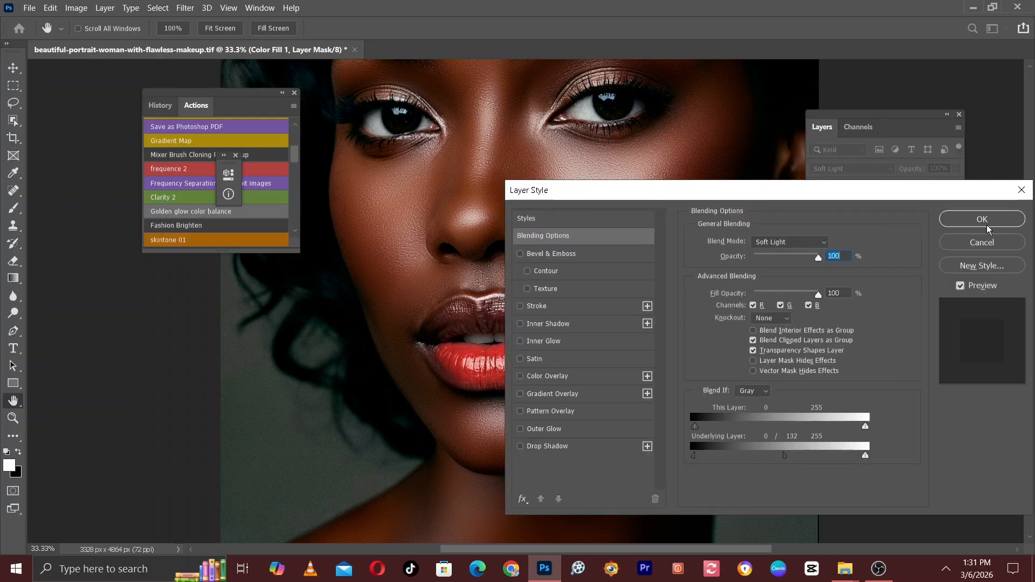
click(964, 232)
Step: Compare the lips up close with the red fill layer off and on
key(ctrl+plus)
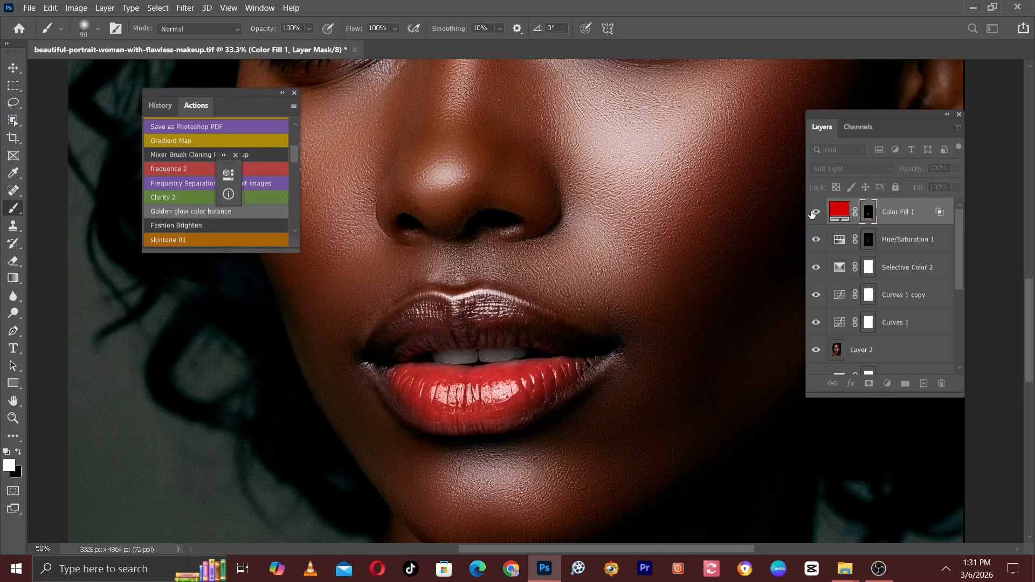
click(816, 212)
click(815, 212)
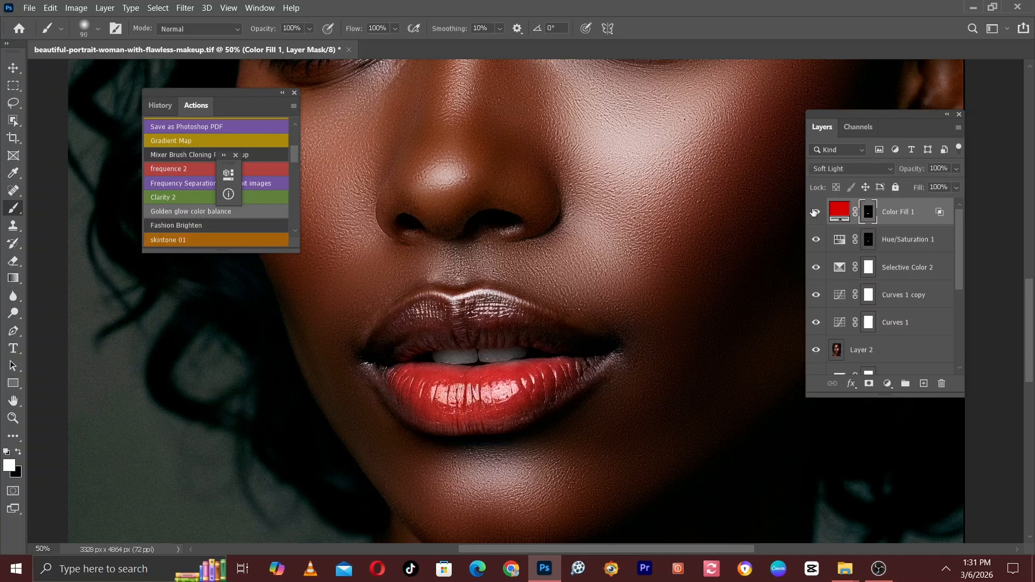
click(815, 211)
click(815, 211)
key(ctrl+minus)
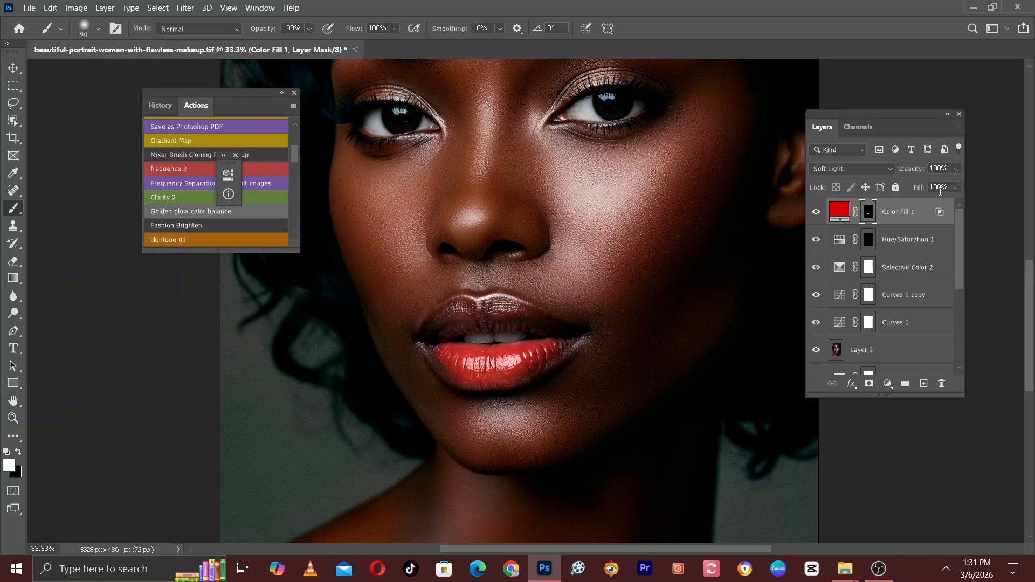
key(ctrl+plus)
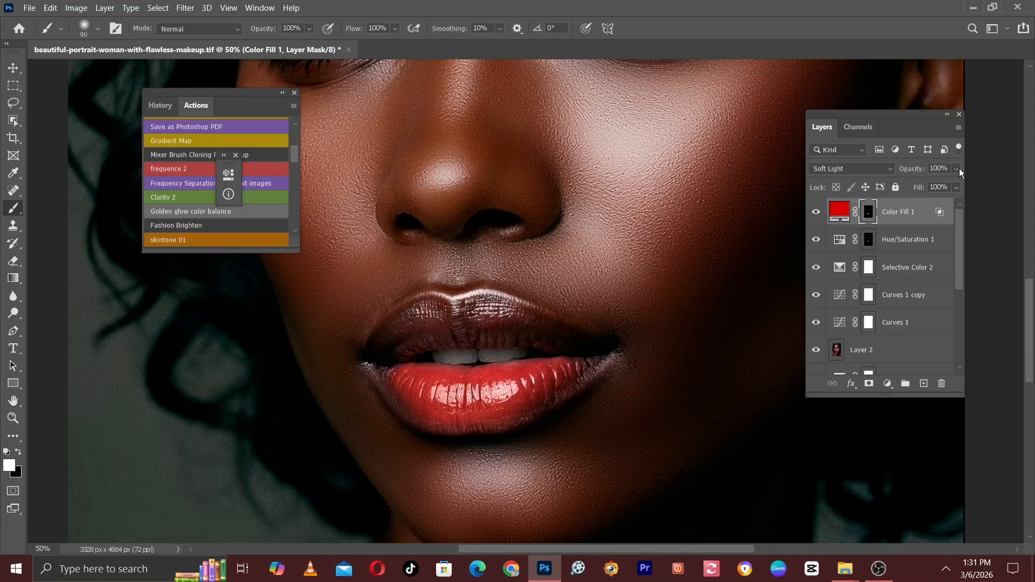
Step: Lower the red fill layer's opacity to 51% and compare the lips with the layer off and on
click(957, 168)
drag(943, 184, 914, 184)
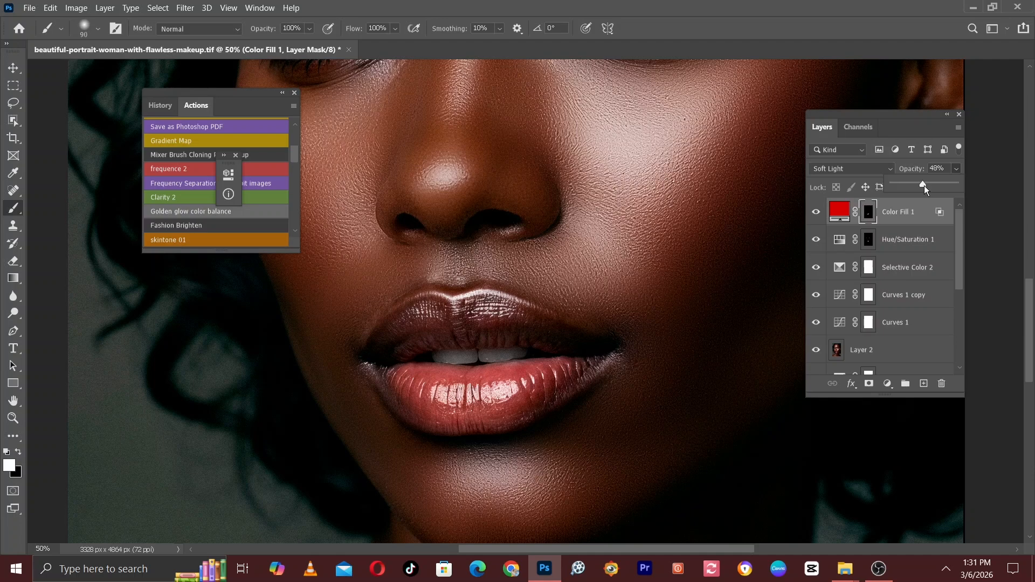
key(ctrl+0)
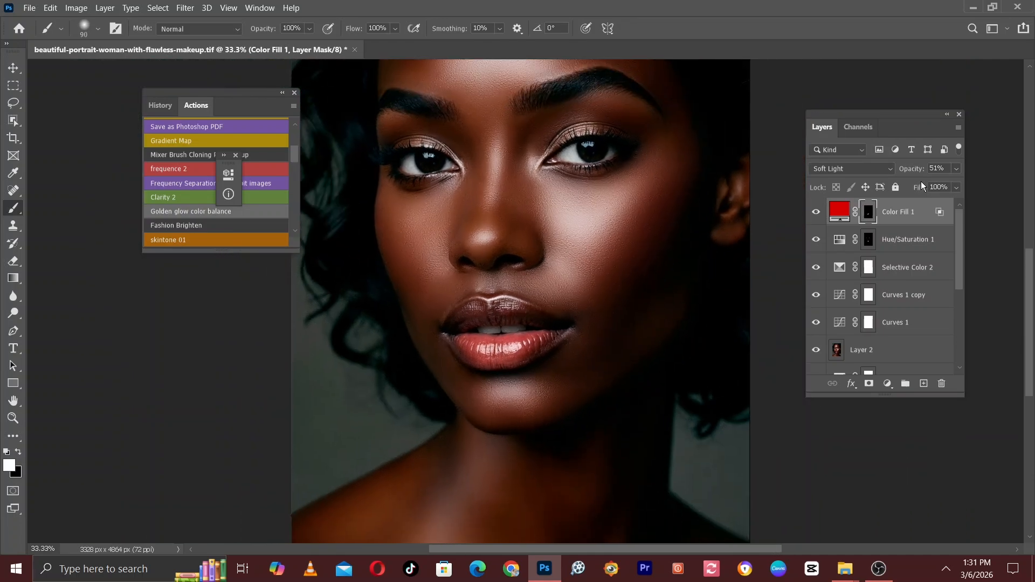
key(ctrl+plus)
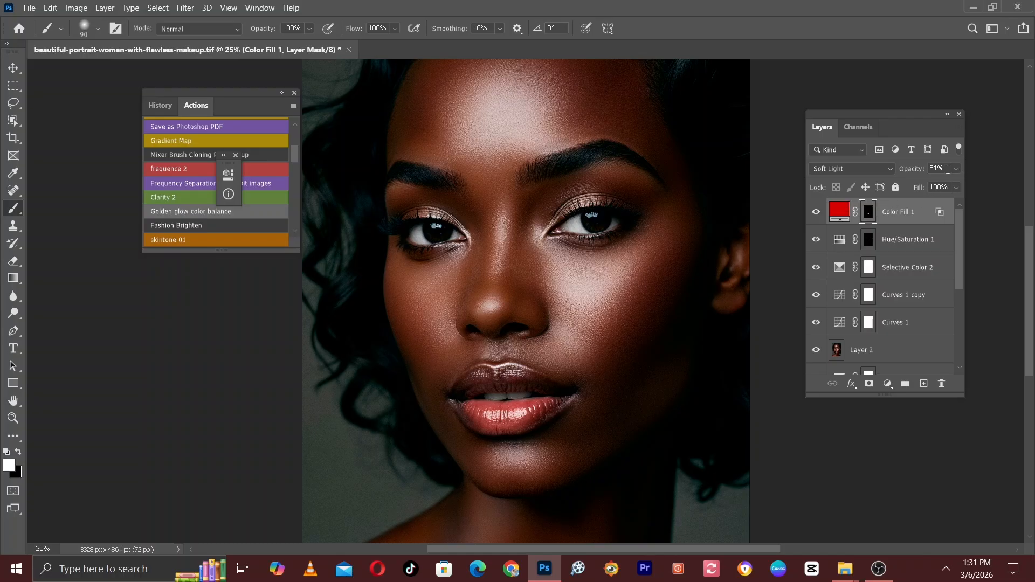
click(816, 217)
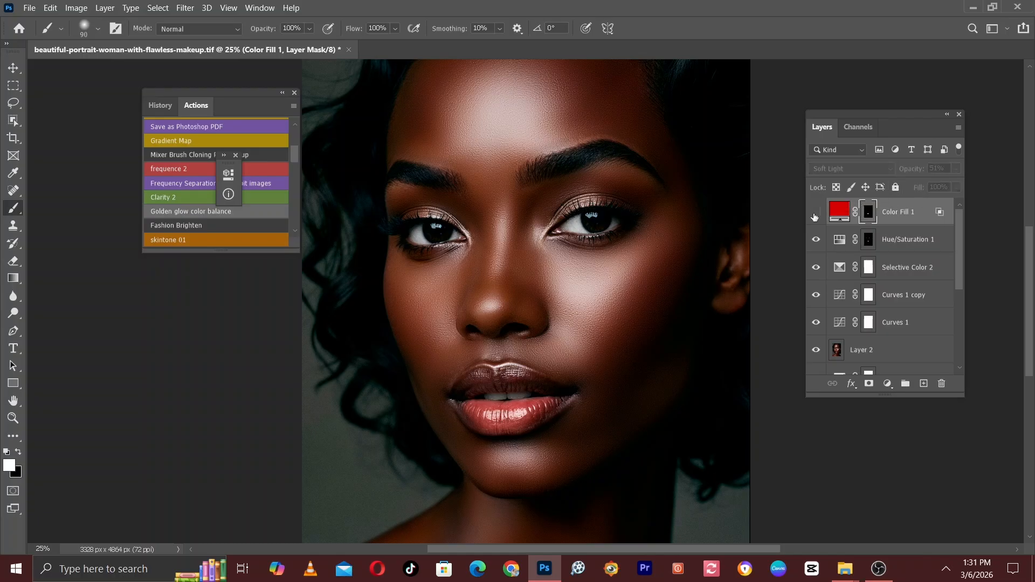
click(815, 217)
key(ctrl+plus)
click(815, 216)
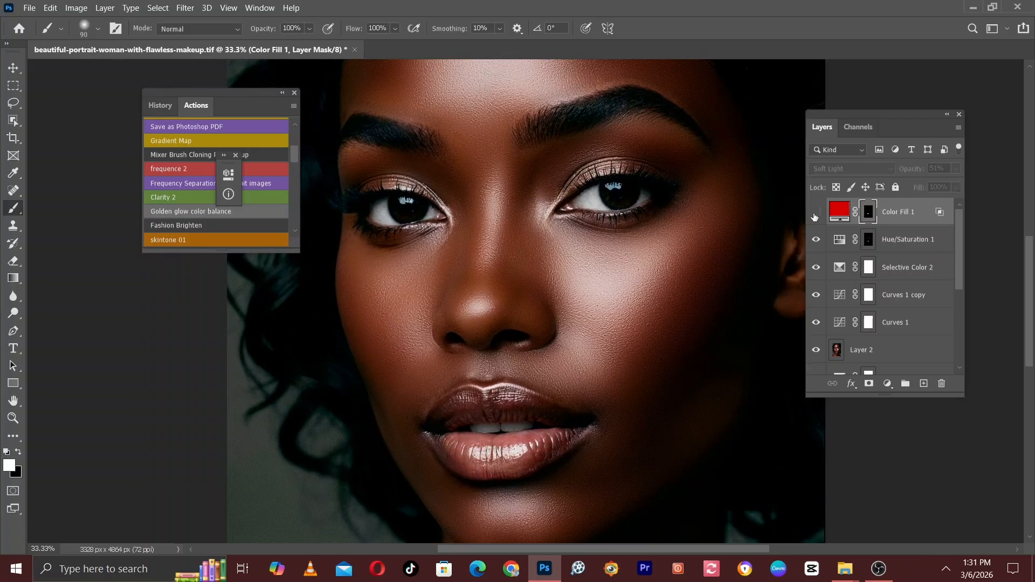
click(815, 216)
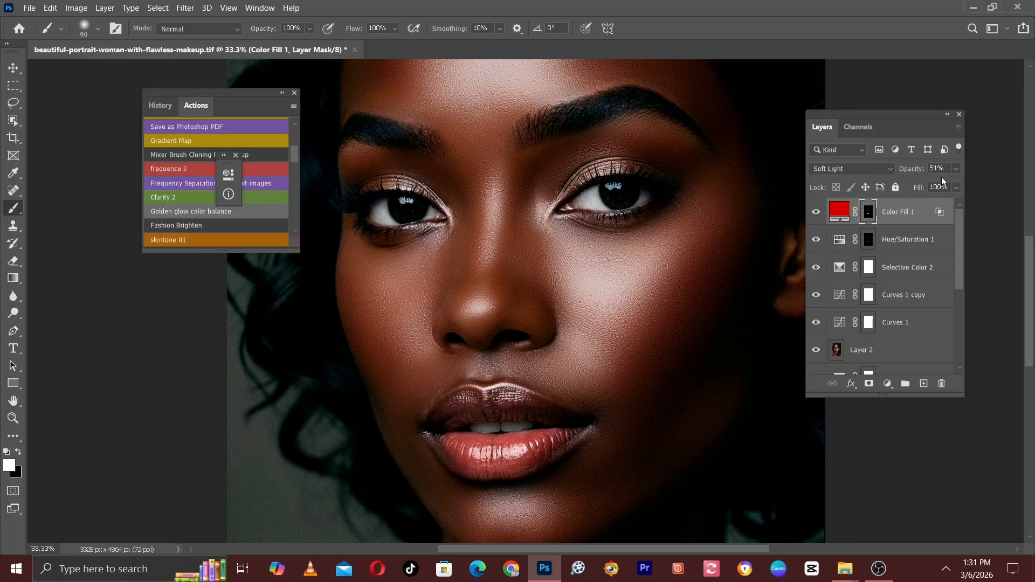
Step: Set the red fill layer's opacity to 38% and check the lips with the layer off and on
click(956, 170)
drag(927, 183, 886, 192)
drag(915, 190, 917, 190)
key(ctrl+minus)
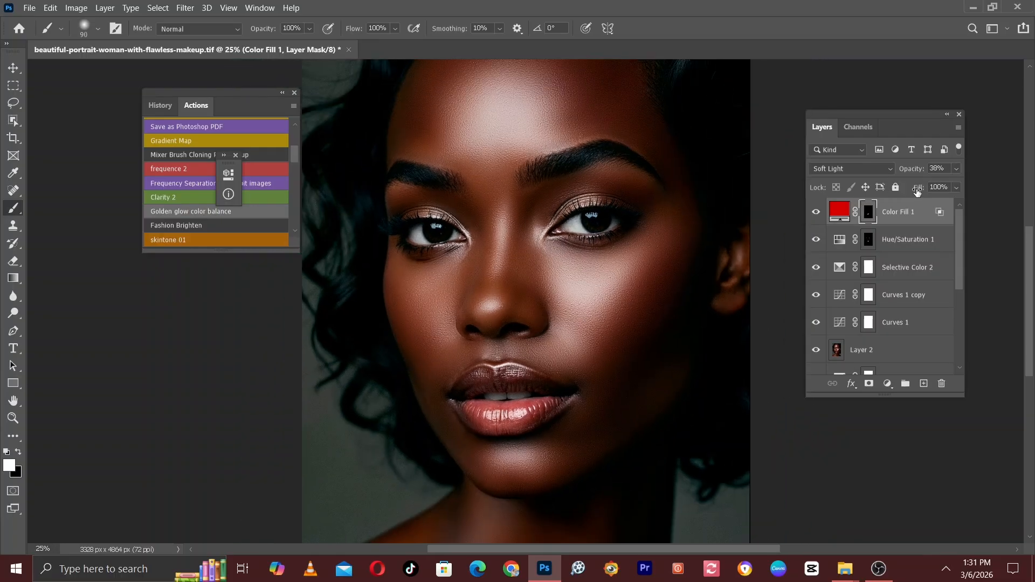
click(815, 210)
click(815, 210)
Step: Group all layers above the Background, from the red fill layer down to Group 1
scroll(957, 259, down, 4)
scroll(964, 310, down, 2)
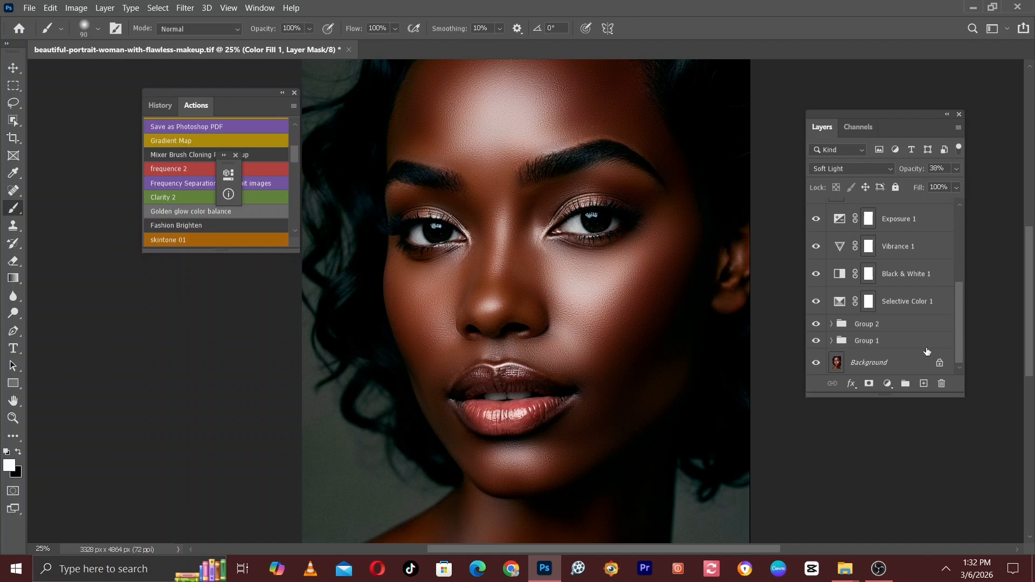
shift+click(899, 342)
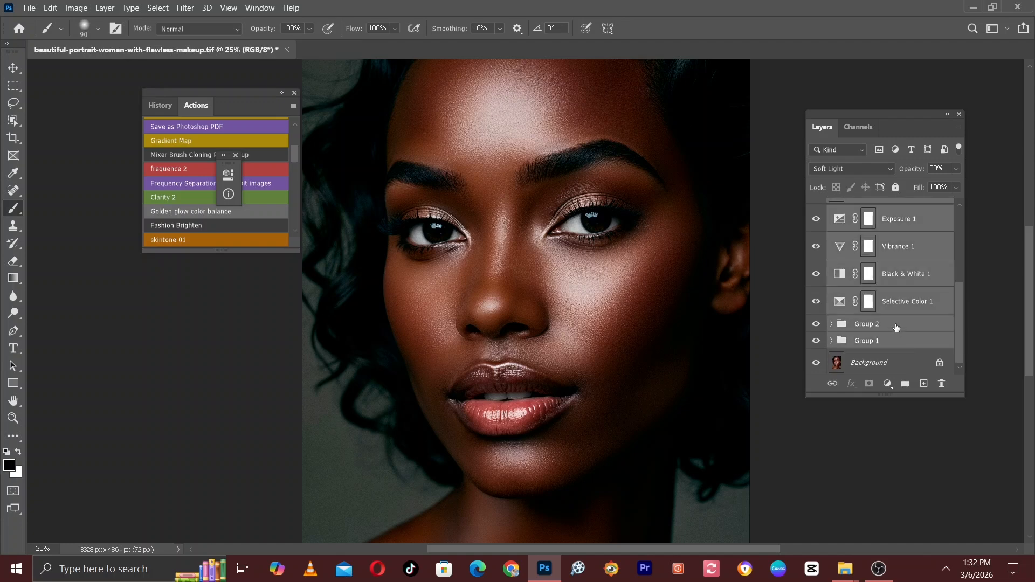
key(ctrl+g)
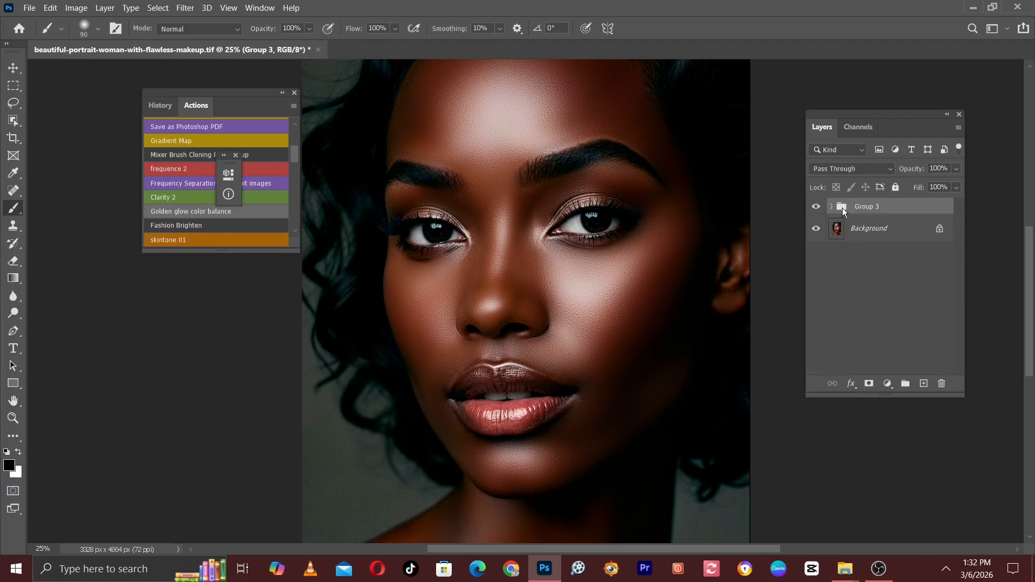
Step: Compare the original portrait with the full grade by hiding and showing the new group at different zoom levels
click(816, 207)
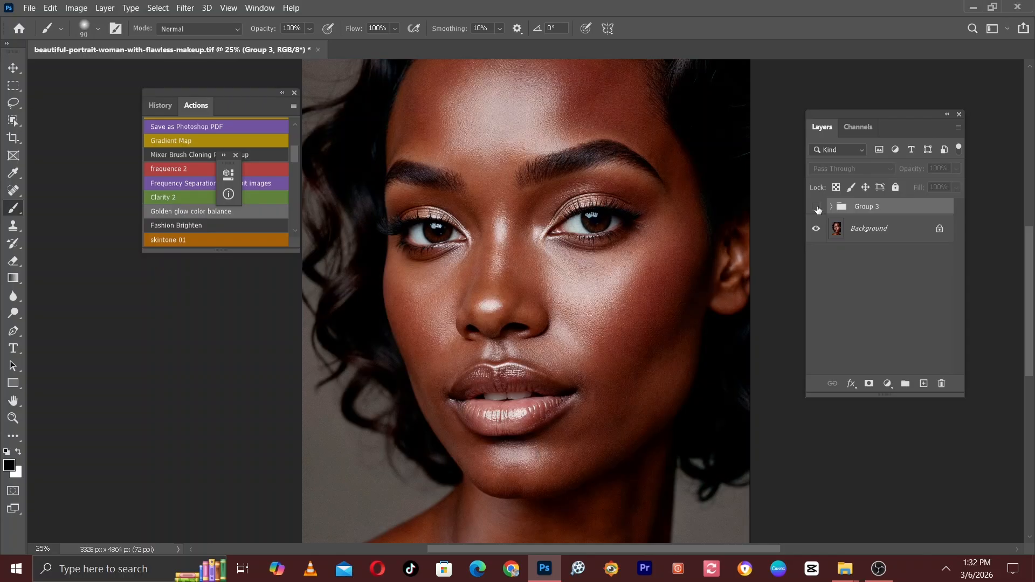
click(818, 209)
key(ctrl+minus)
key(ctrl+minus)
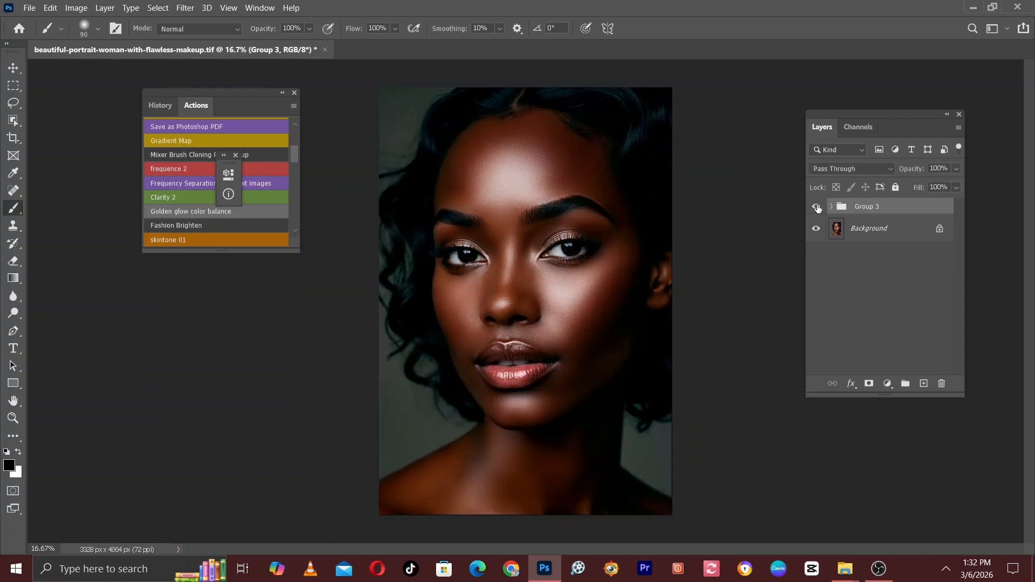
click(818, 208)
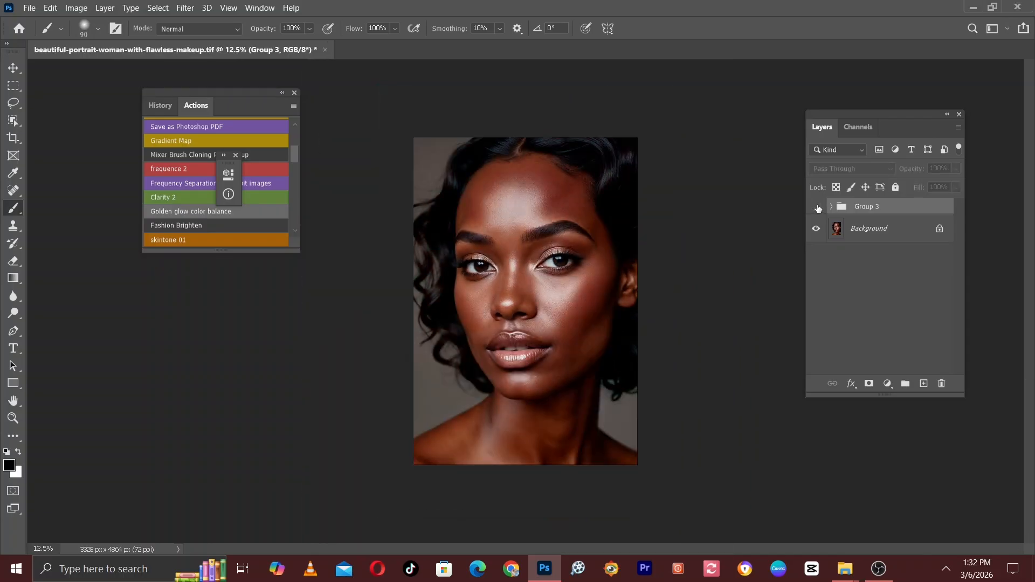
click(817, 208)
key(ctrl+plus)
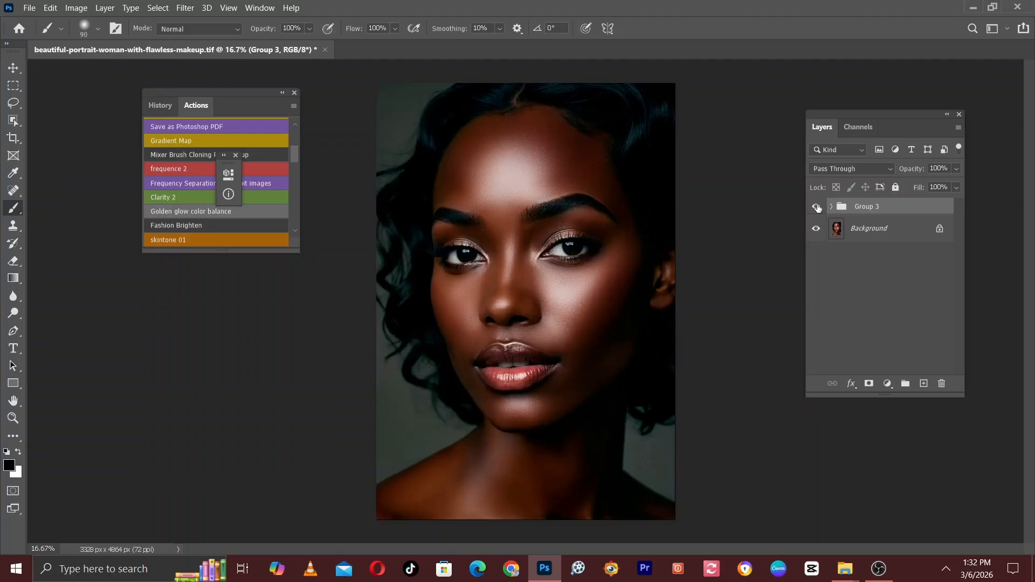
click(818, 208)
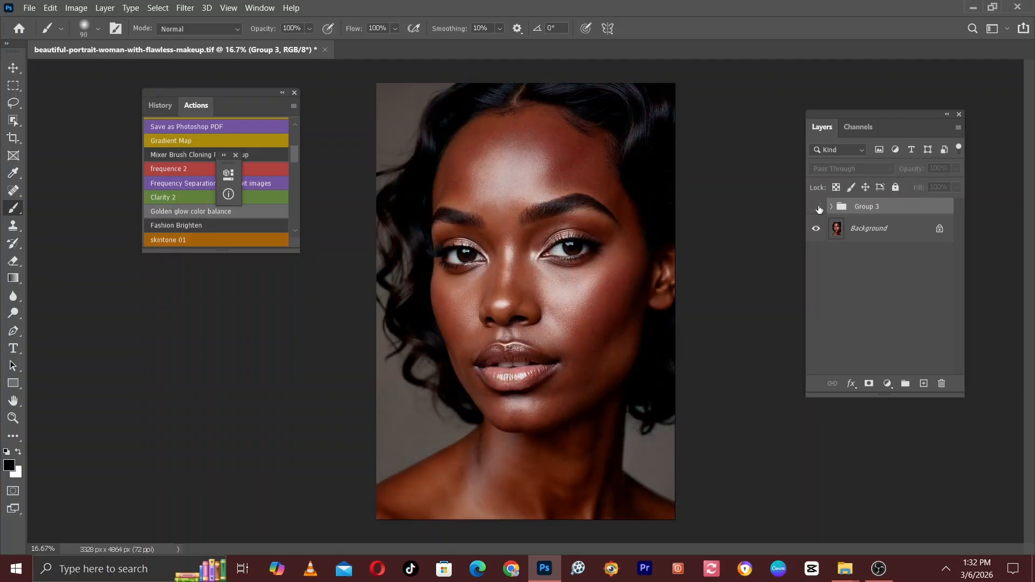
click(818, 208)
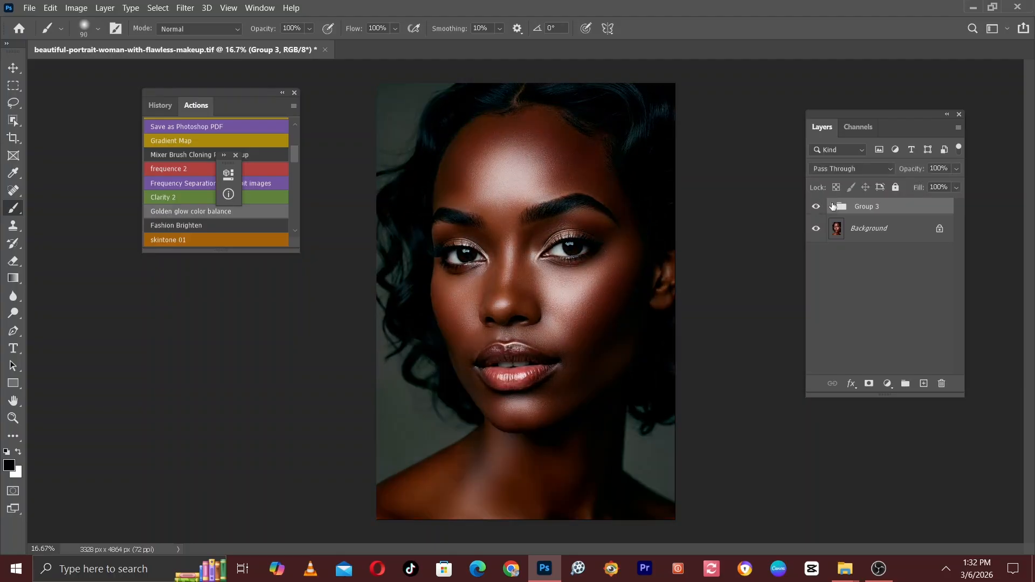
Step: Expand the new group, review its layers including the Black & White adjustment, and collapse it again
click(833, 207)
drag(959, 238, 958, 312)
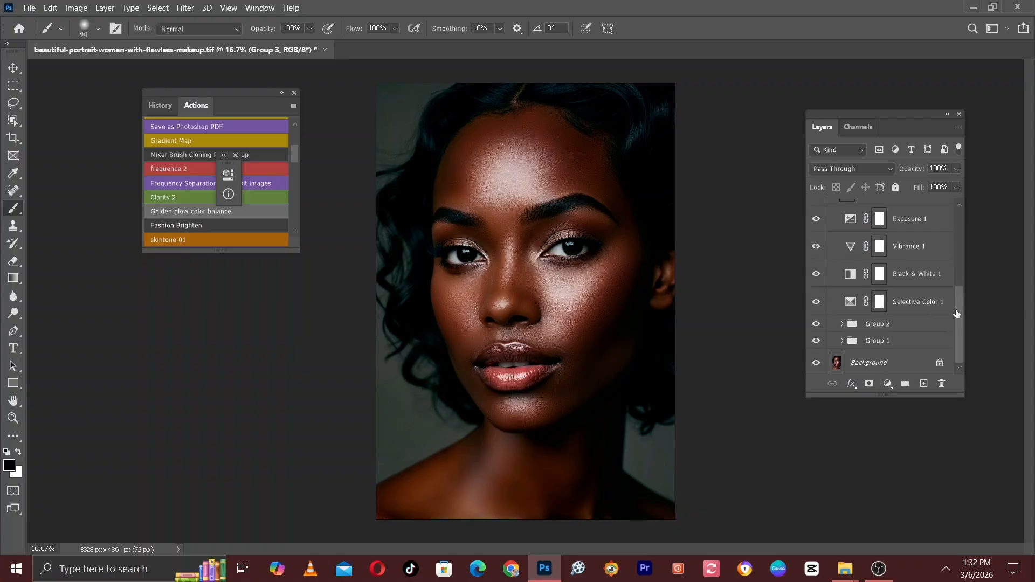
click(927, 271)
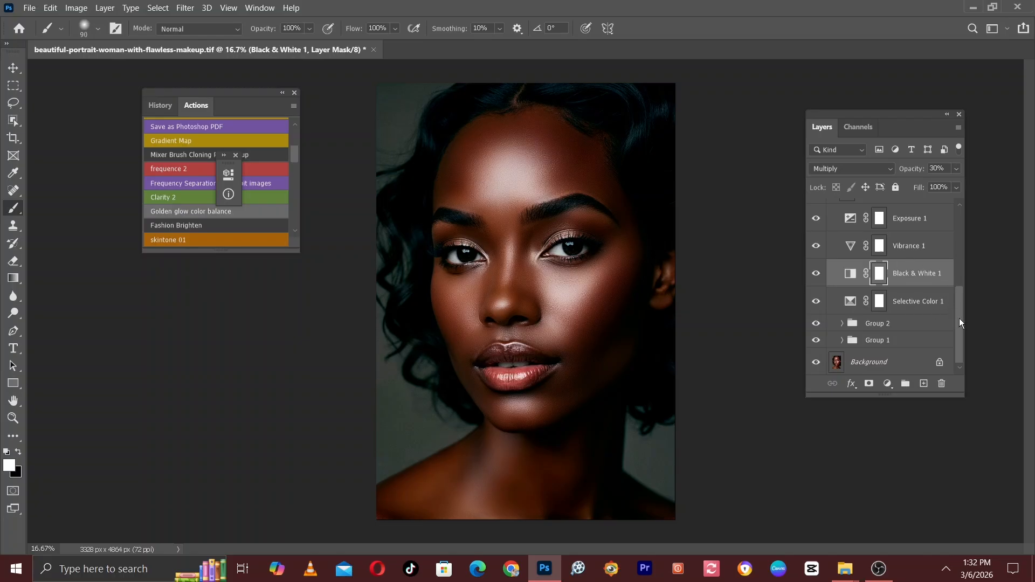
drag(959, 322, 968, 216)
click(836, 209)
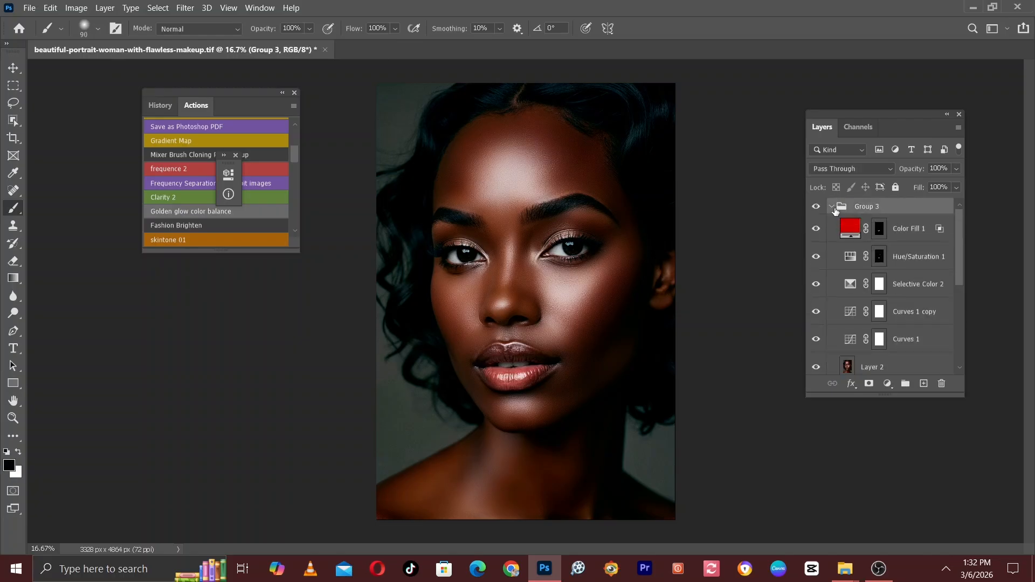
click(834, 208)
key(ctrl+plus)
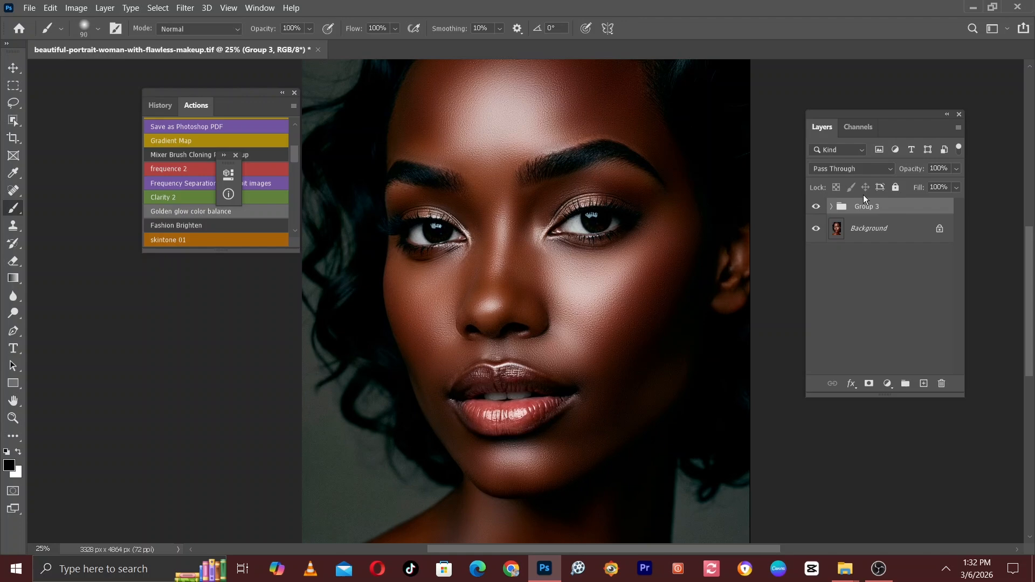
Step: Set the whole grading group's opacity to 79% and compare the portrait with the group off and on
click(957, 170)
drag(944, 185, 941, 185)
key(ctrl+minus)
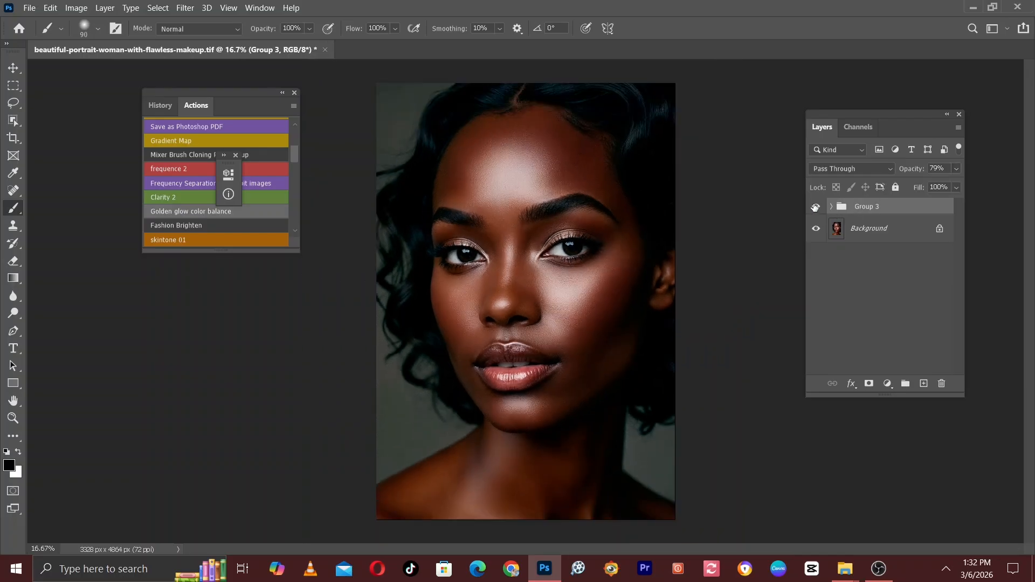
click(815, 207)
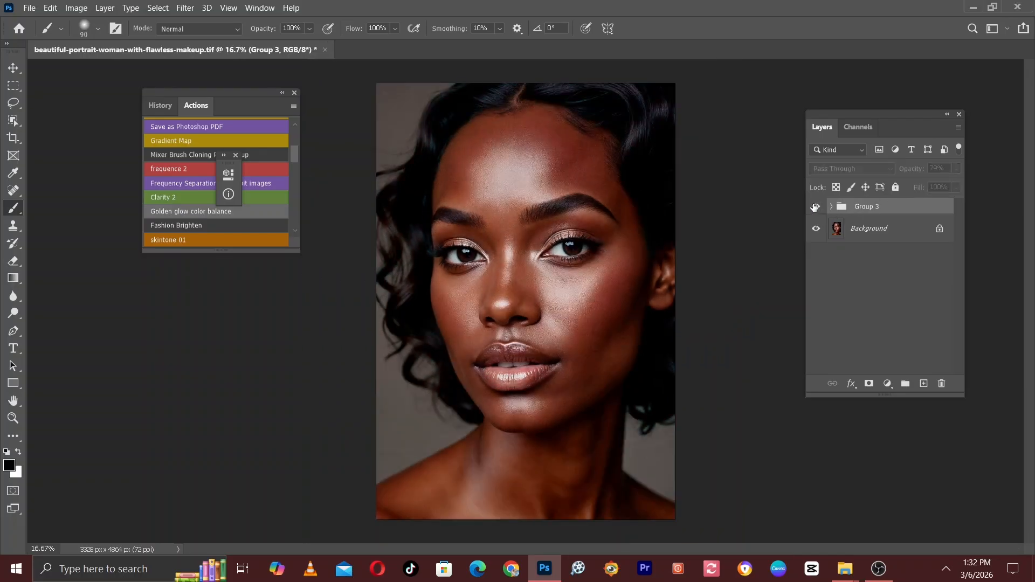
click(816, 207)
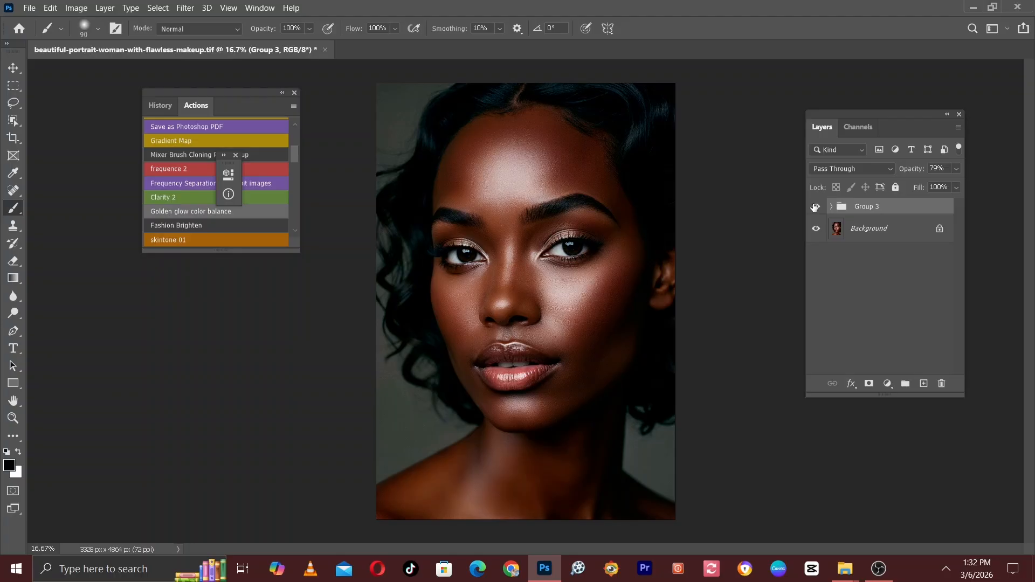
click(815, 207)
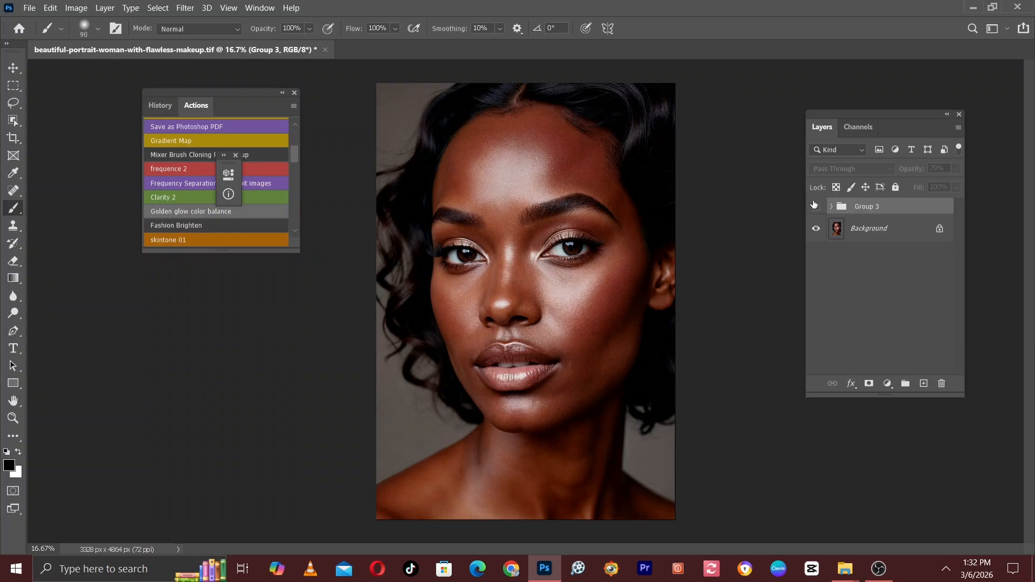
click(815, 207)
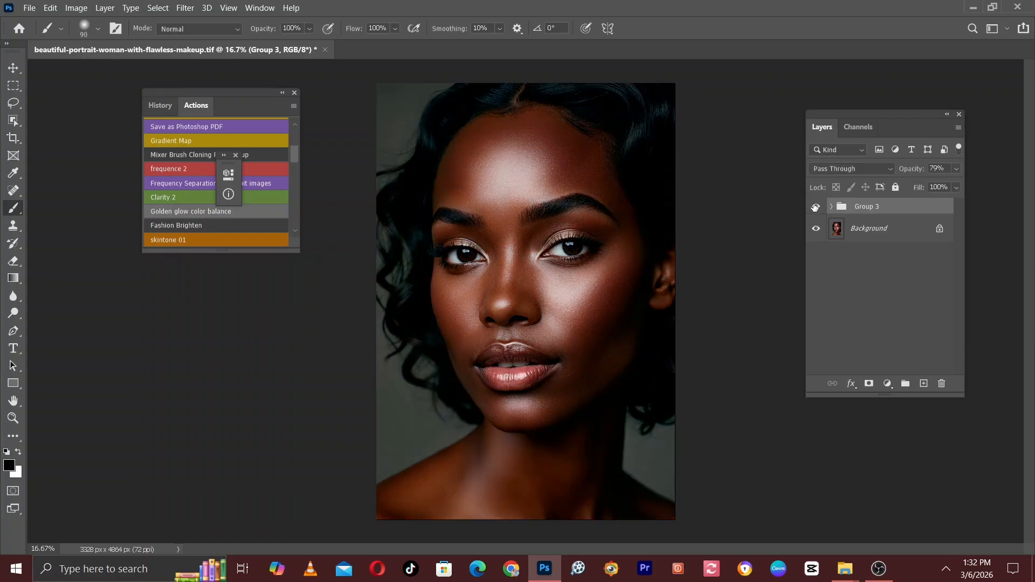